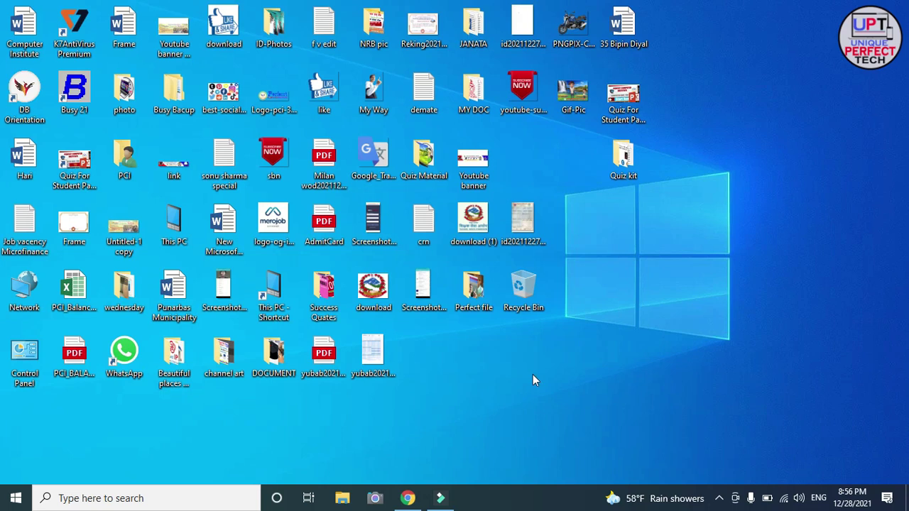
Run the quiz slideshow, open question 3, start its 30-second timer and answer Supercomputers.
double_click(629, 105)
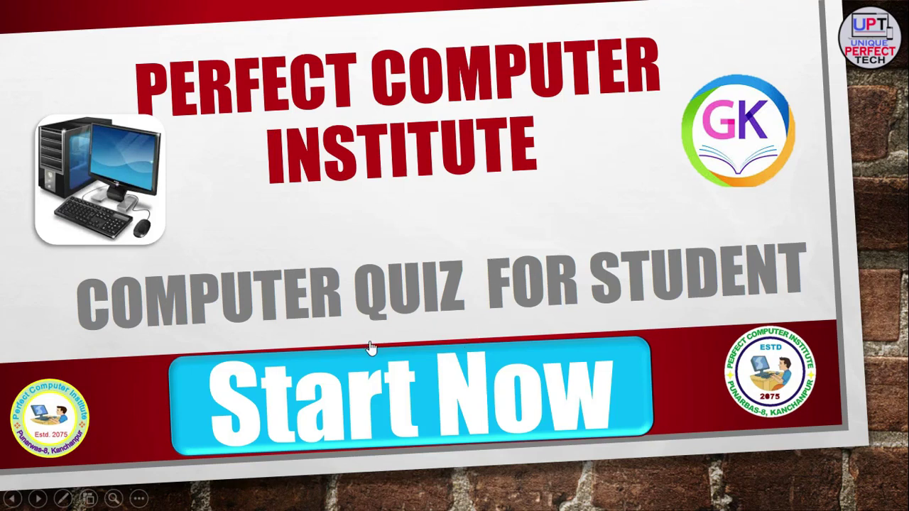
click(371, 400)
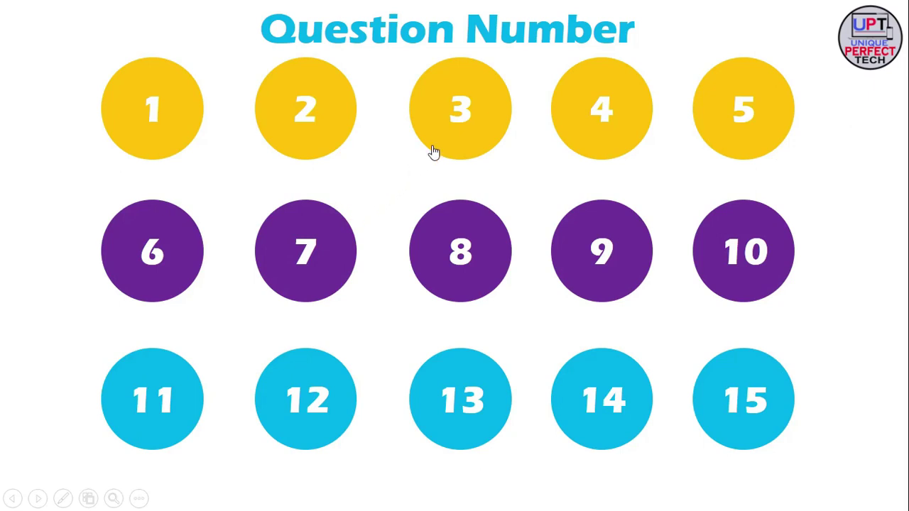
click(451, 134)
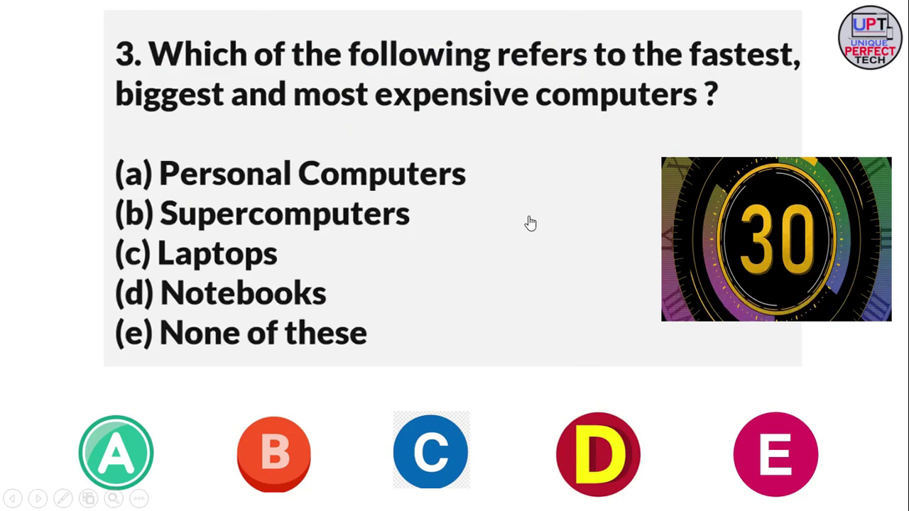
mouse_move(775, 239)
click(685, 304)
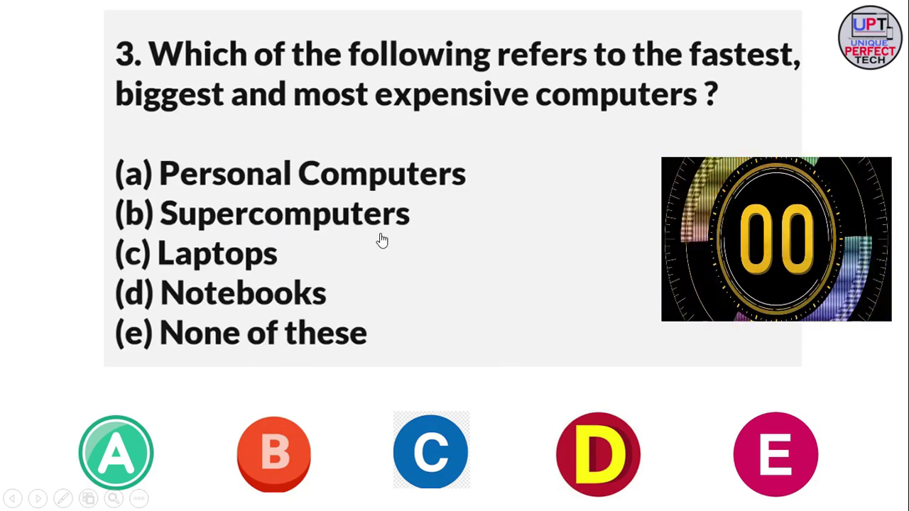
click(281, 456)
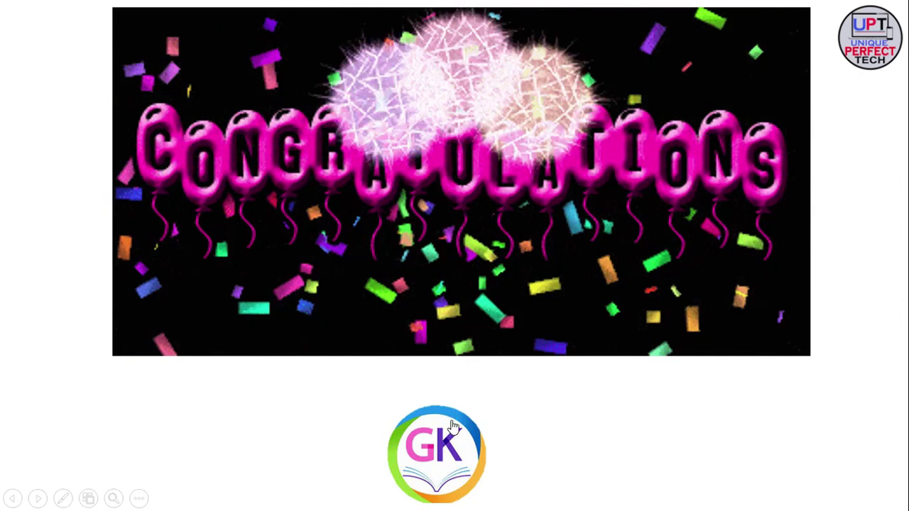
Answer question 3 with Personal Computers to see Try Again, return to the grid, then end the show.
click(430, 450)
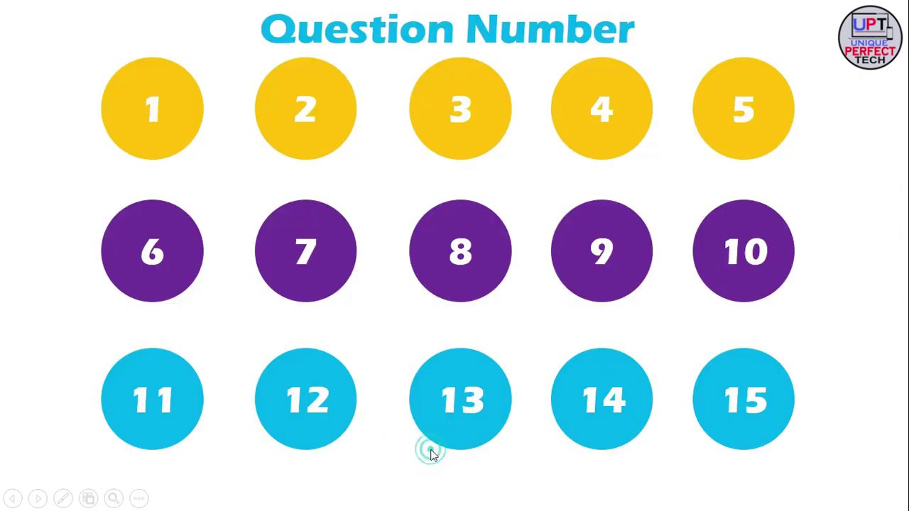
click(457, 133)
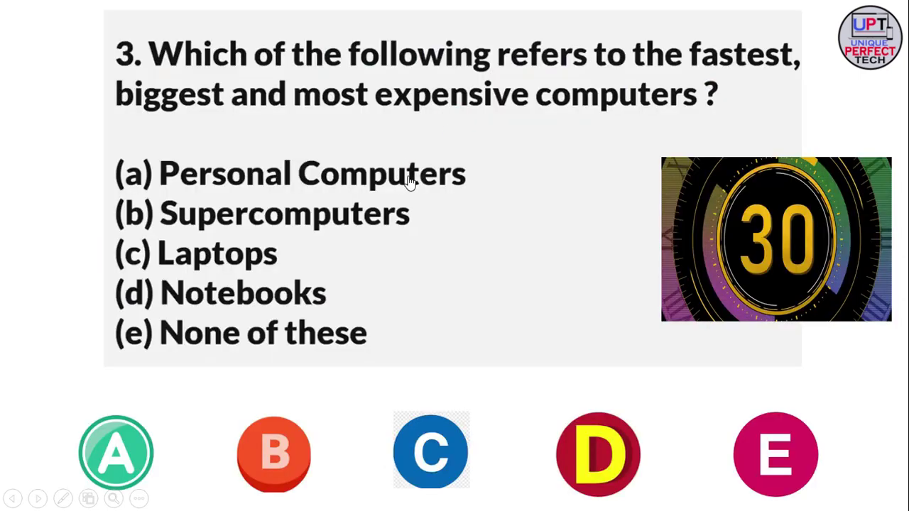
click(110, 453)
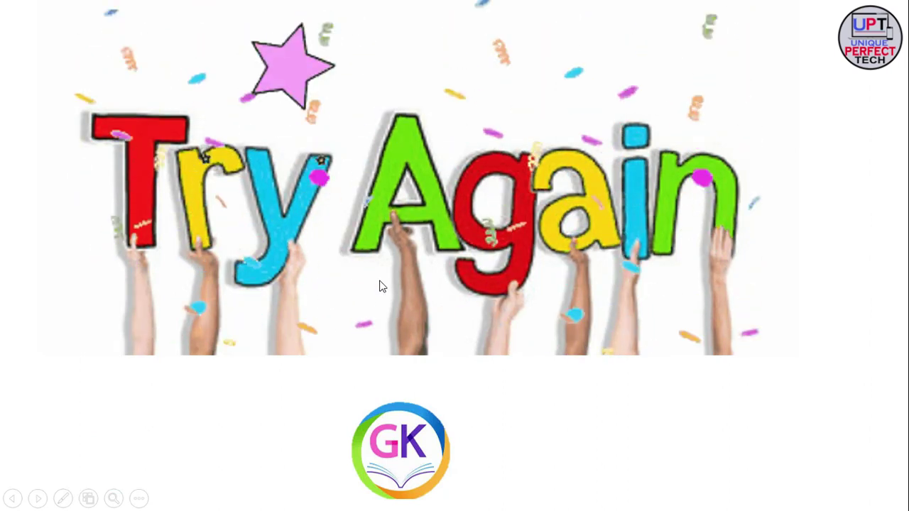
click(408, 449)
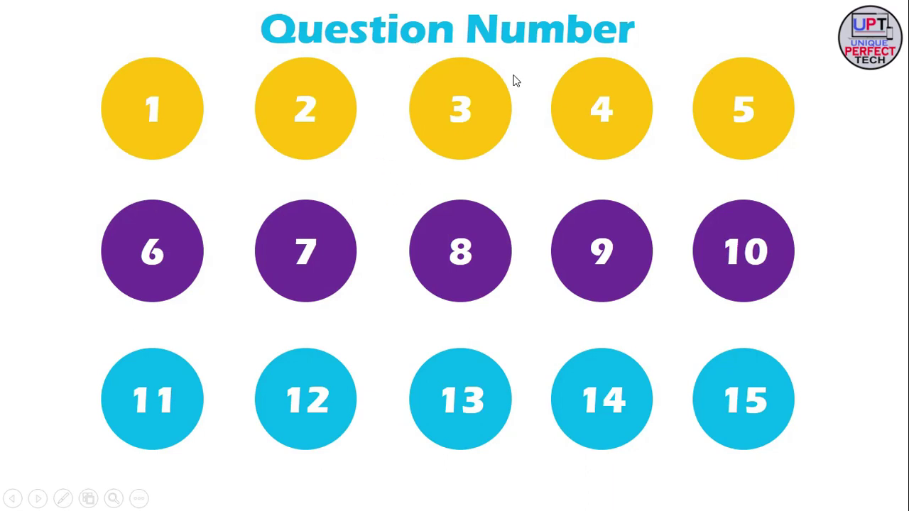
key(Escape)
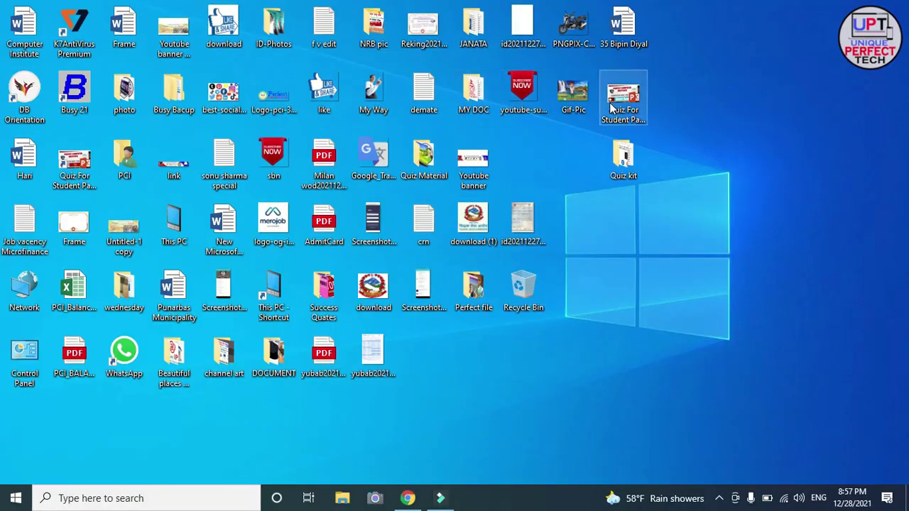
Open the Quiz kit folder and preview the congratulations, Try Again and GK logo images.
double_click(625, 165)
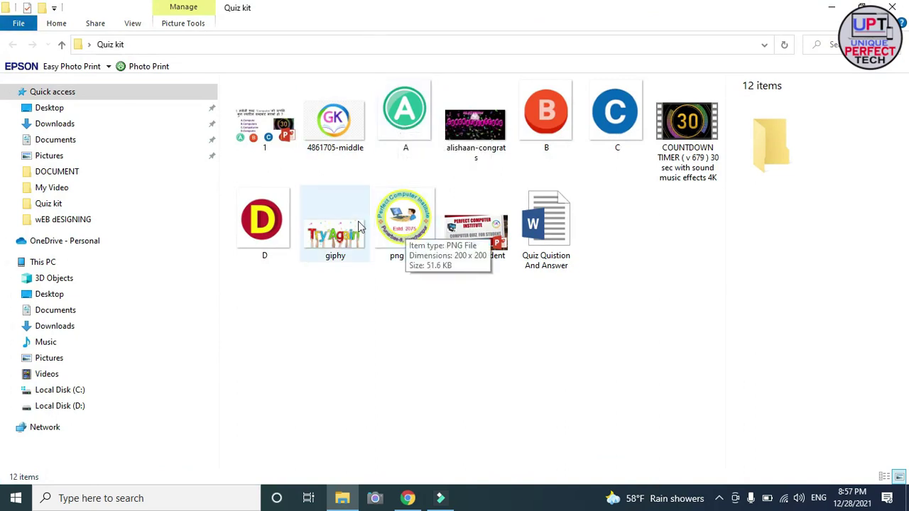
double_click(485, 135)
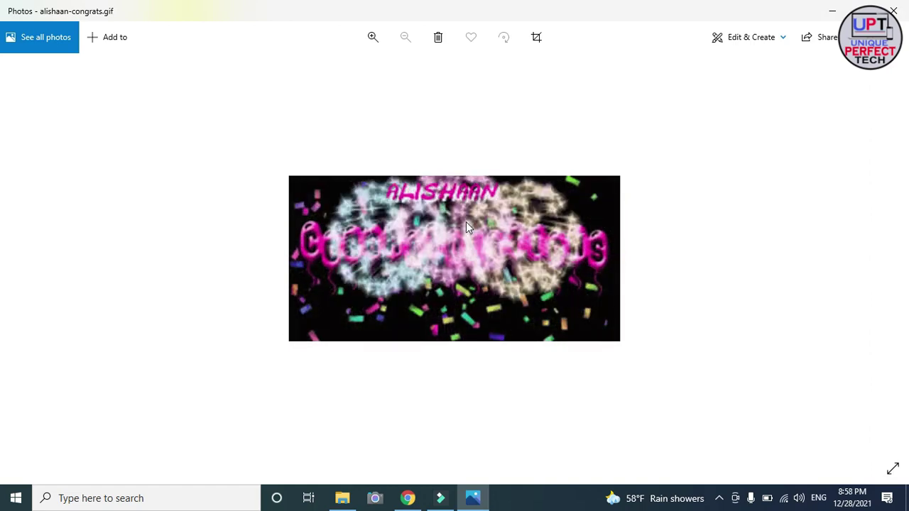
click(893, 10)
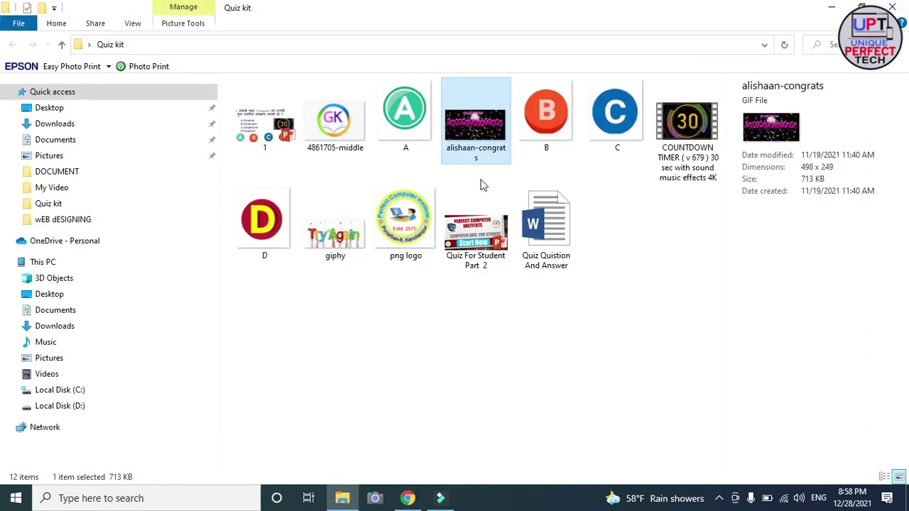
double_click(349, 242)
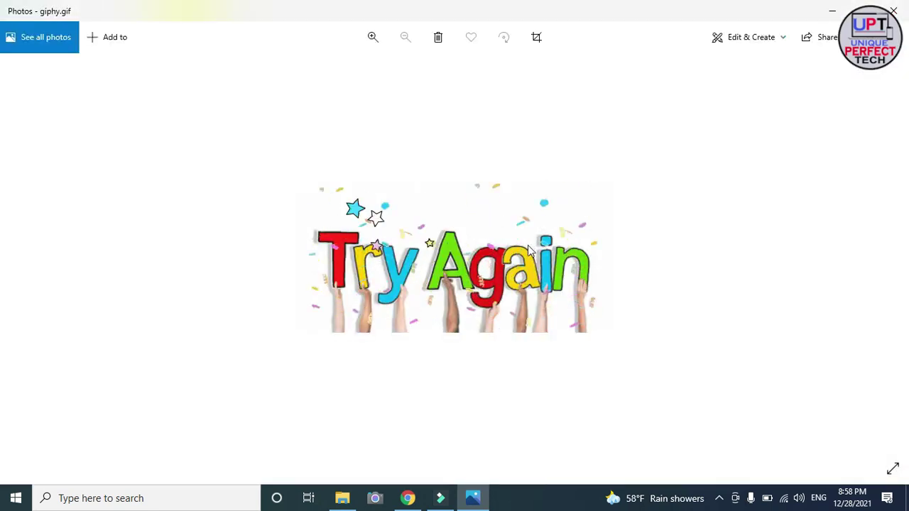
click(893, 11)
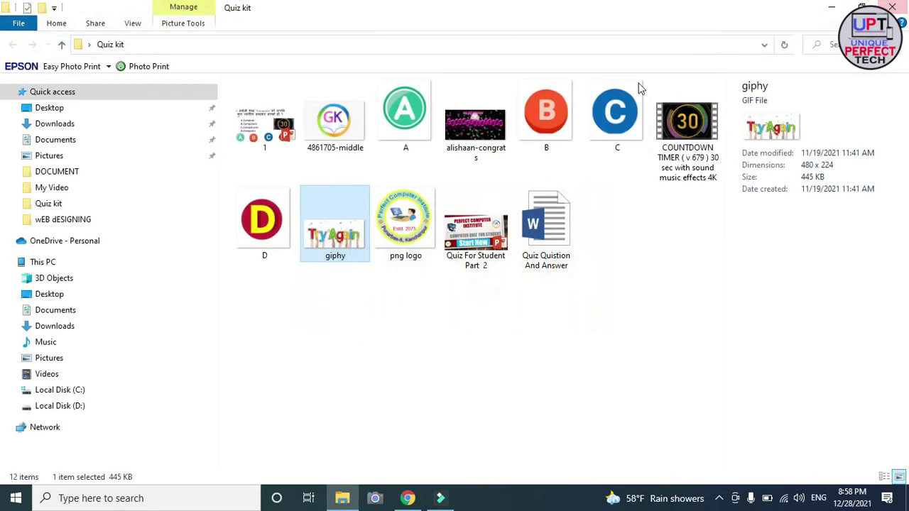
double_click(337, 137)
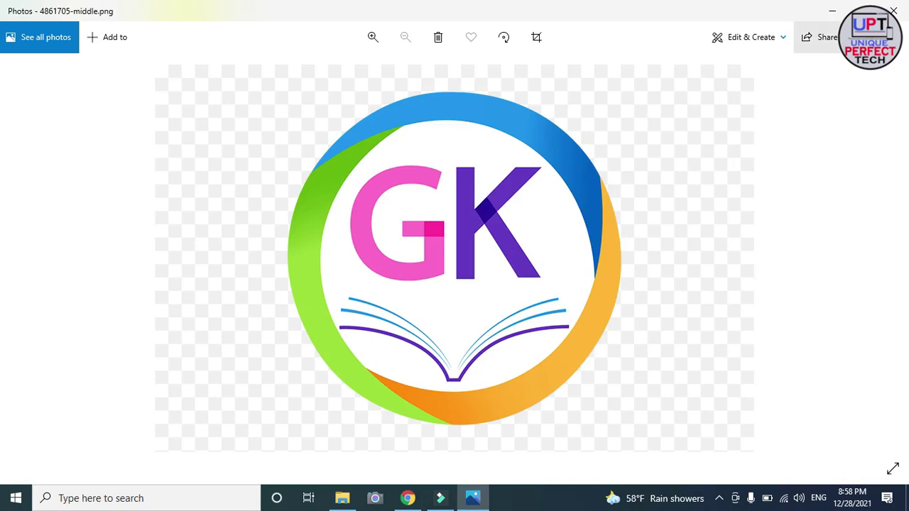
click(893, 11)
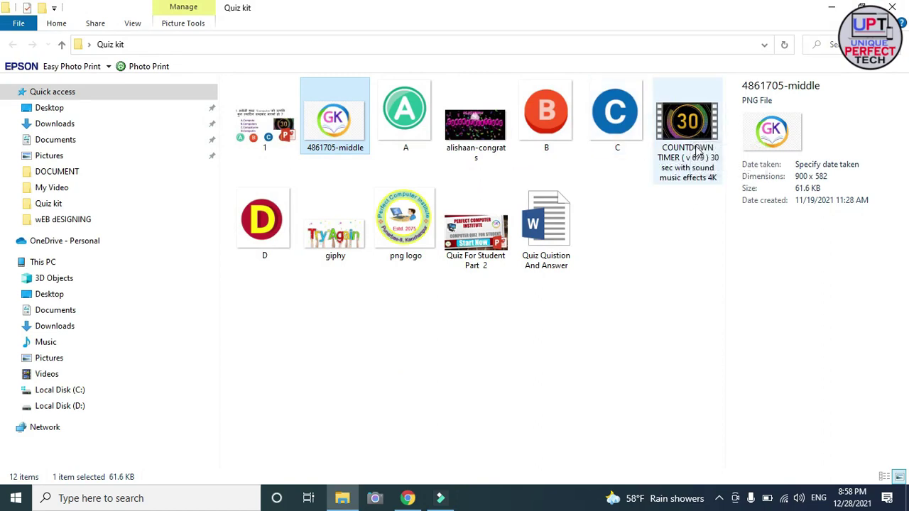
Play the 30-second countdown video, skip ahead in it, then close the player.
click(691, 143)
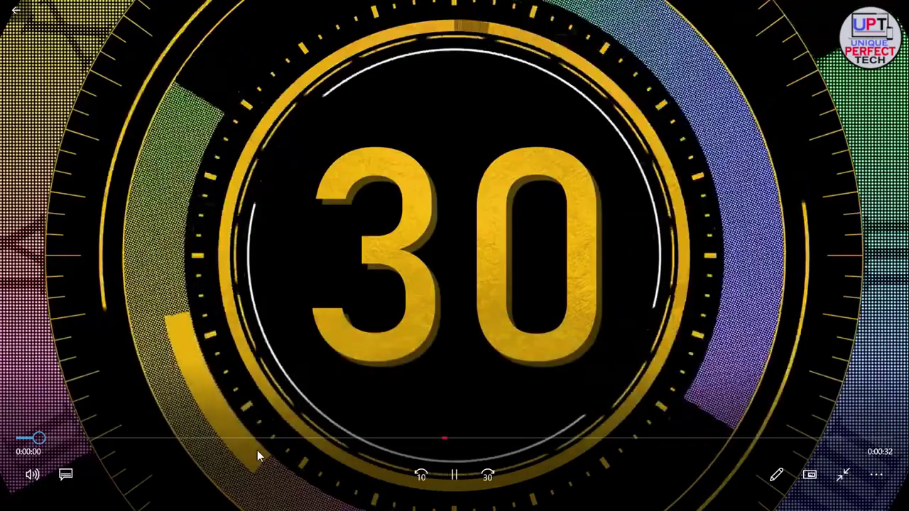
click(277, 438)
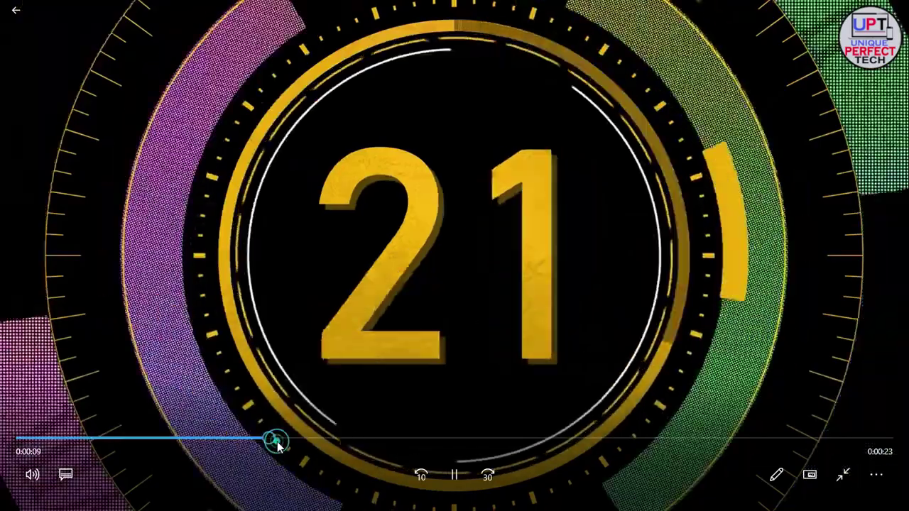
click(893, 10)
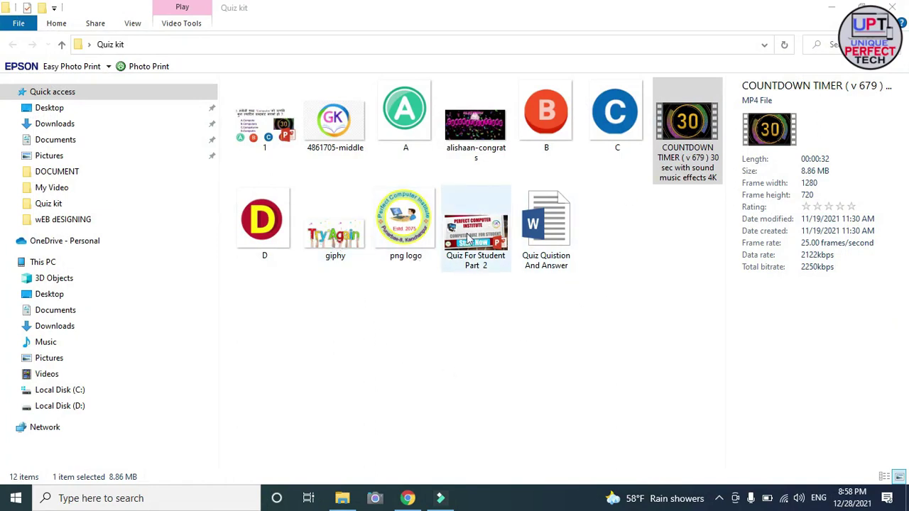
double_click(551, 245)
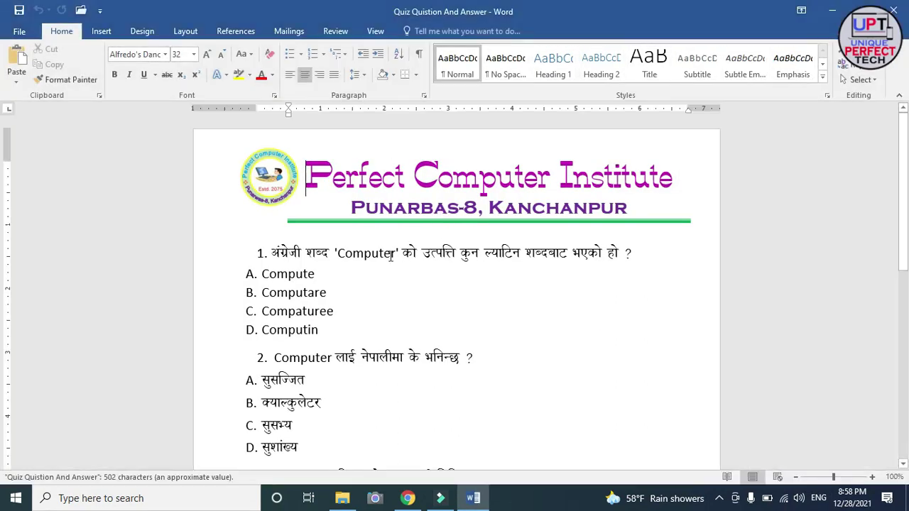
scroll(435, 266, down, 3)
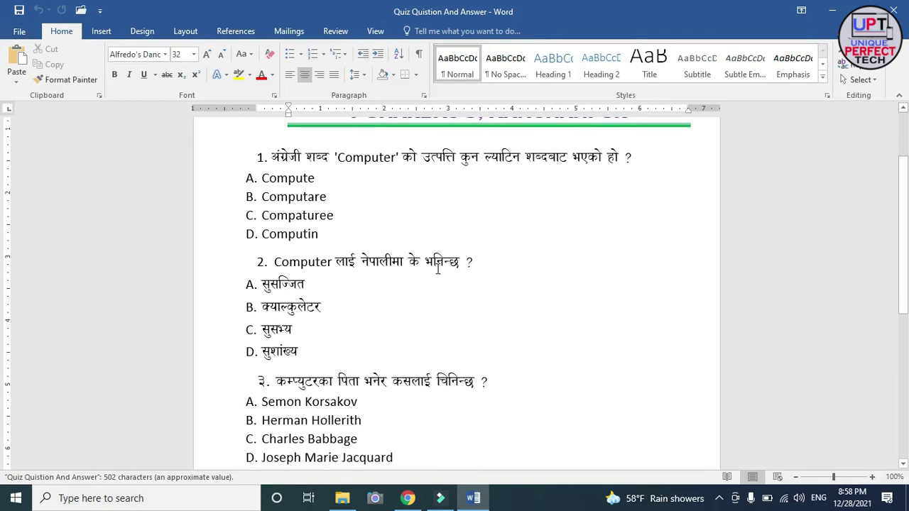
scroll(437, 268, up, 1)
scroll(438, 268, up, 2)
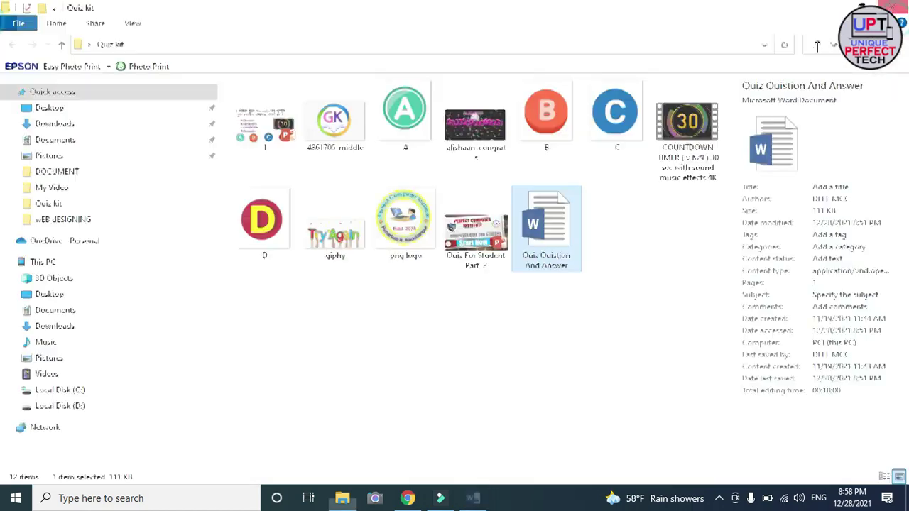
click(892, 10)
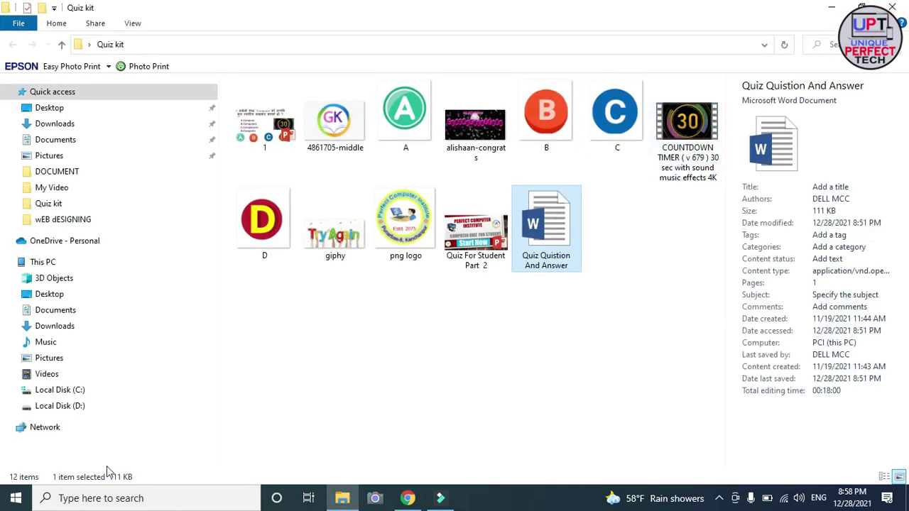
Launch PowerPoint from the Start menu and create a maximized blank presentation.
click(16, 497)
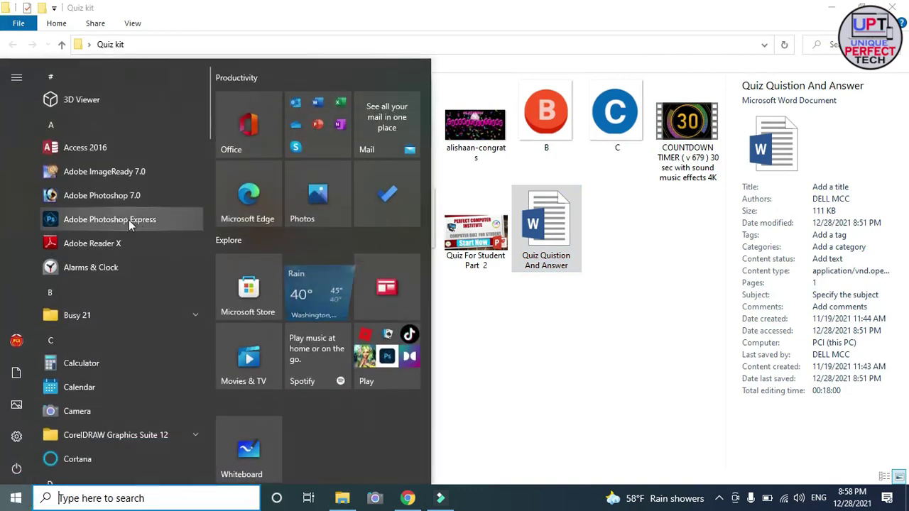
text(po)
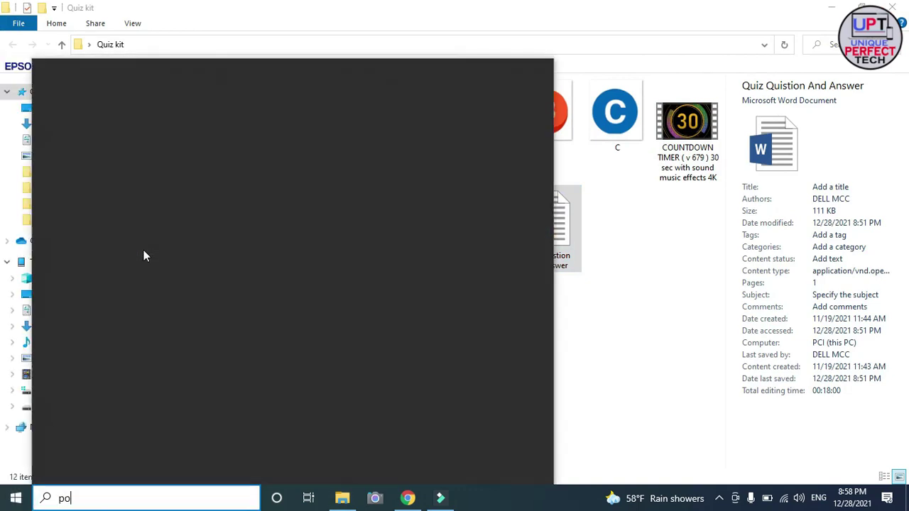
text(w)
click(135, 141)
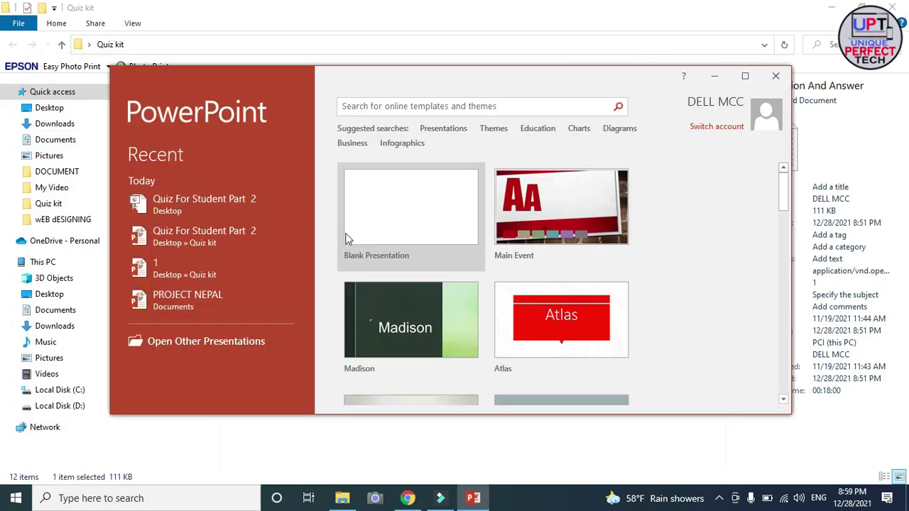
click(419, 216)
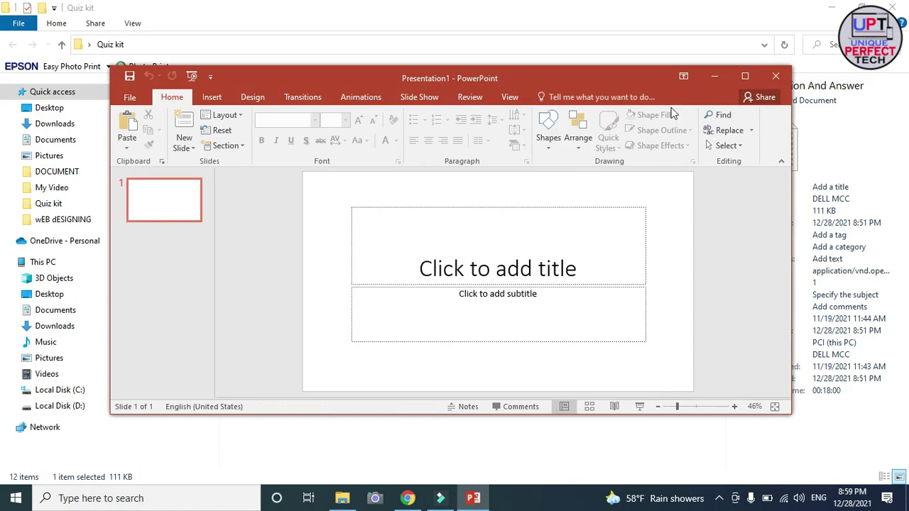
click(745, 76)
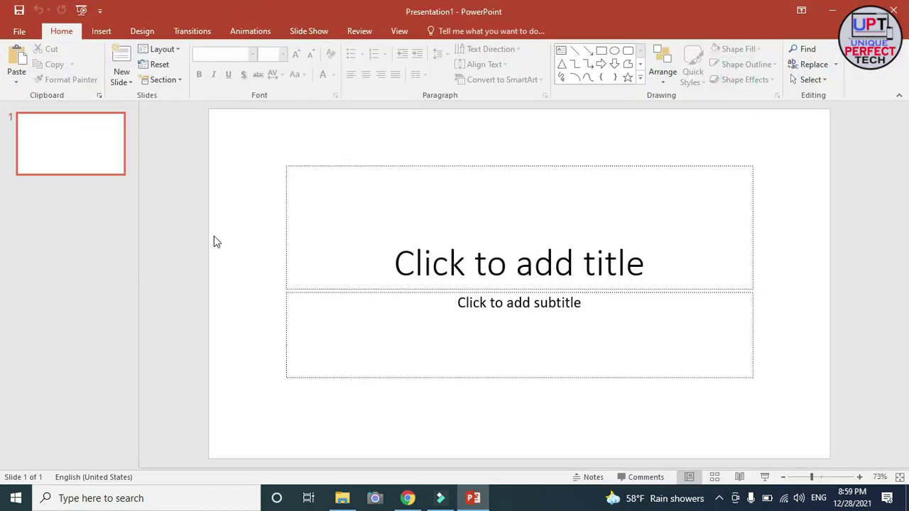
Apply the Main Event theme from the Design themes gallery.
click(150, 28)
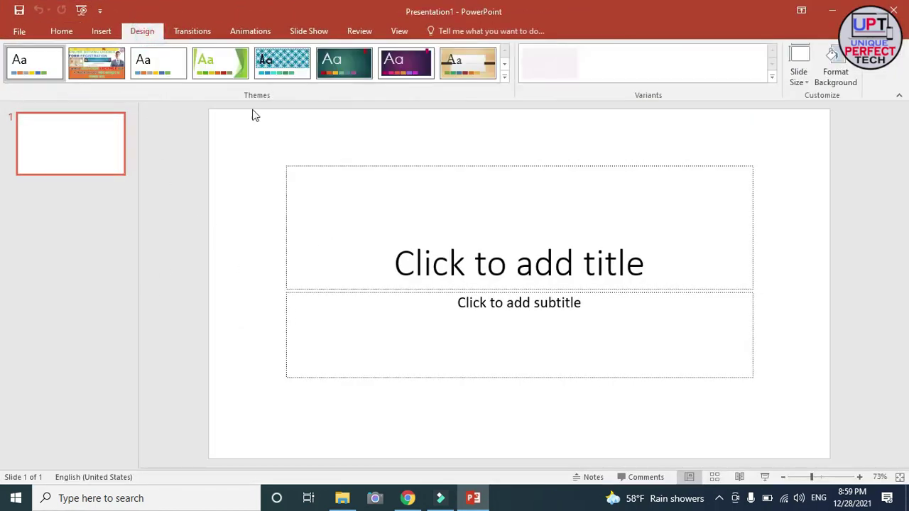
click(501, 78)
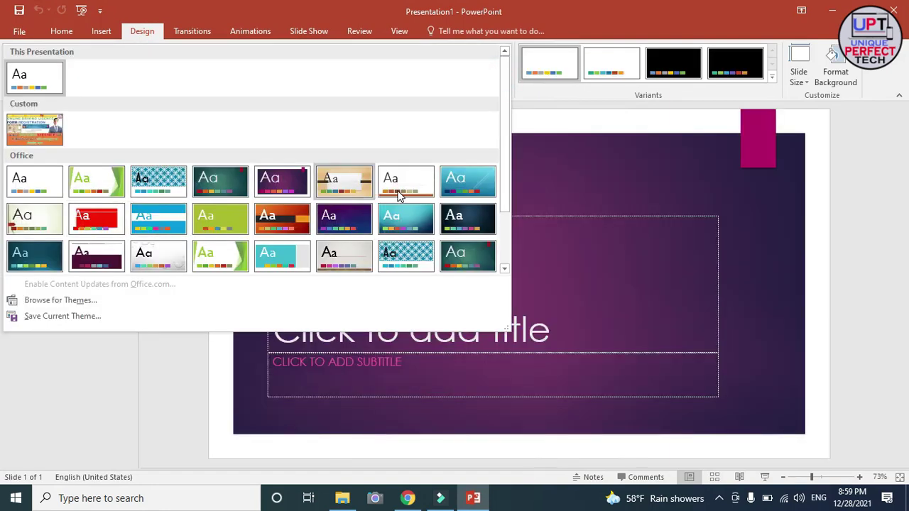
scroll(270, 224, down, 2)
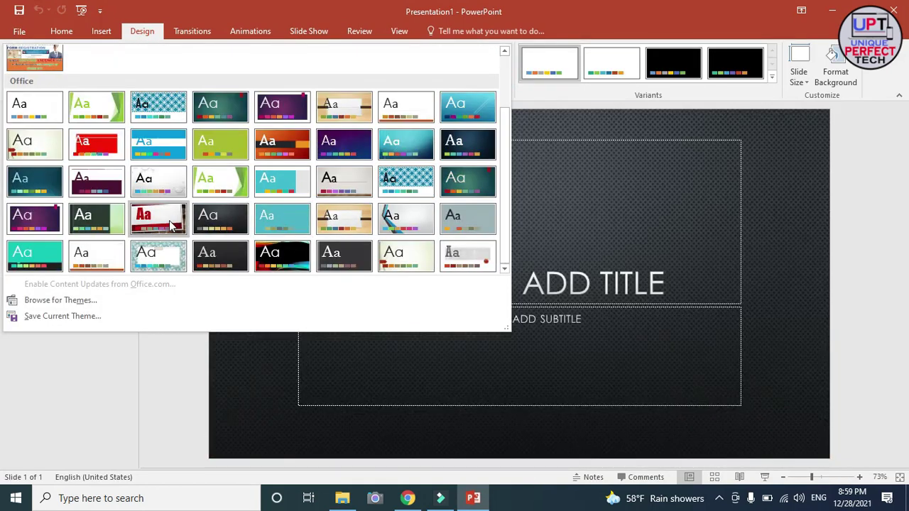
click(168, 225)
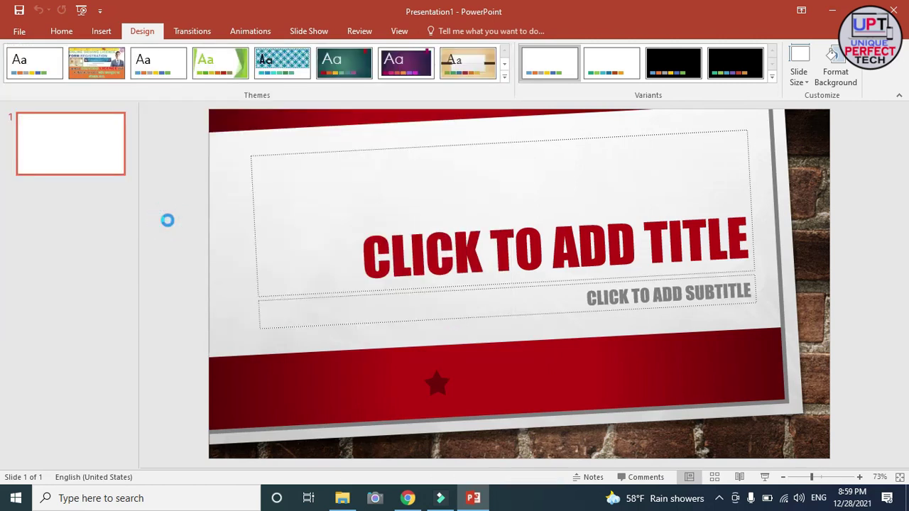
Enter the centred title PERFECT COMPUTER INSTITUTE.
click(434, 233)
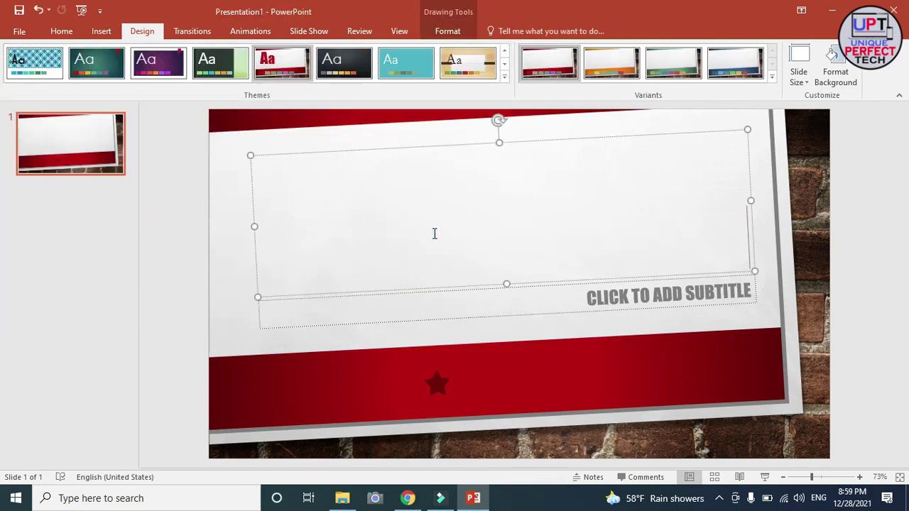
text(PERFECT COMPUTER INSTITUTE)
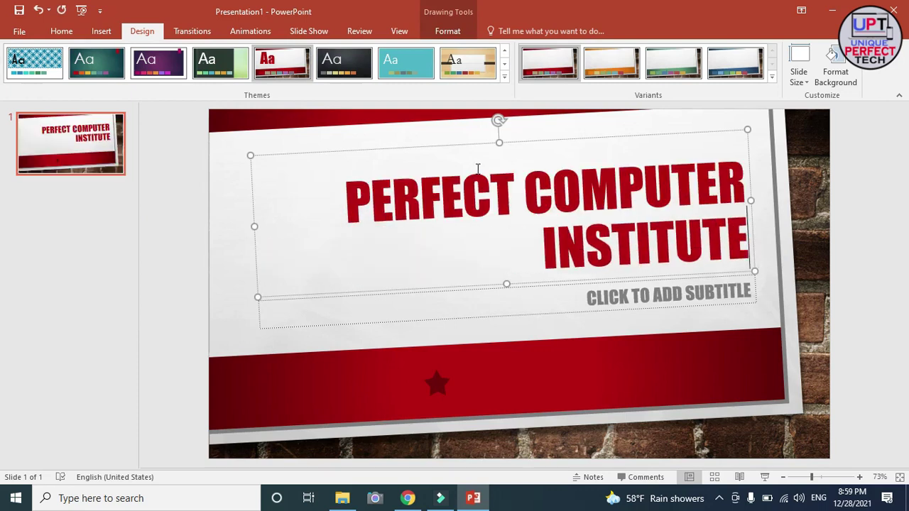
click(61, 32)
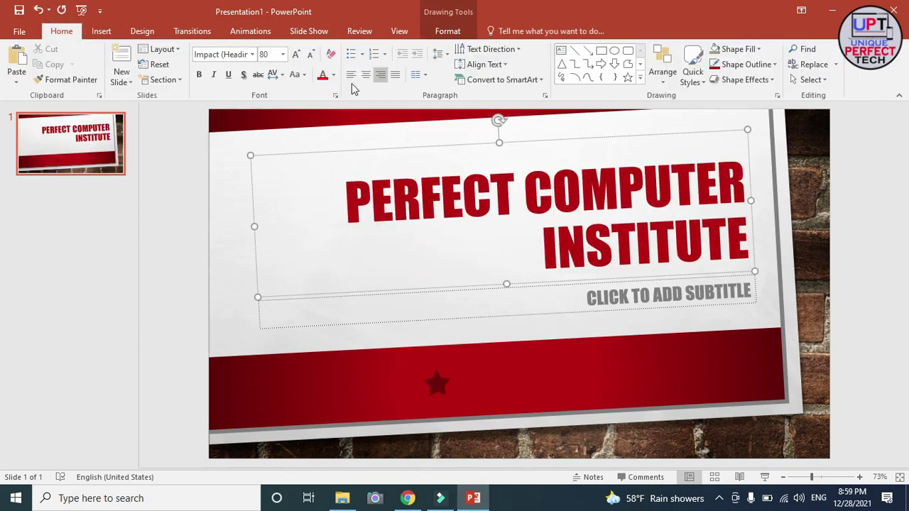
click(366, 74)
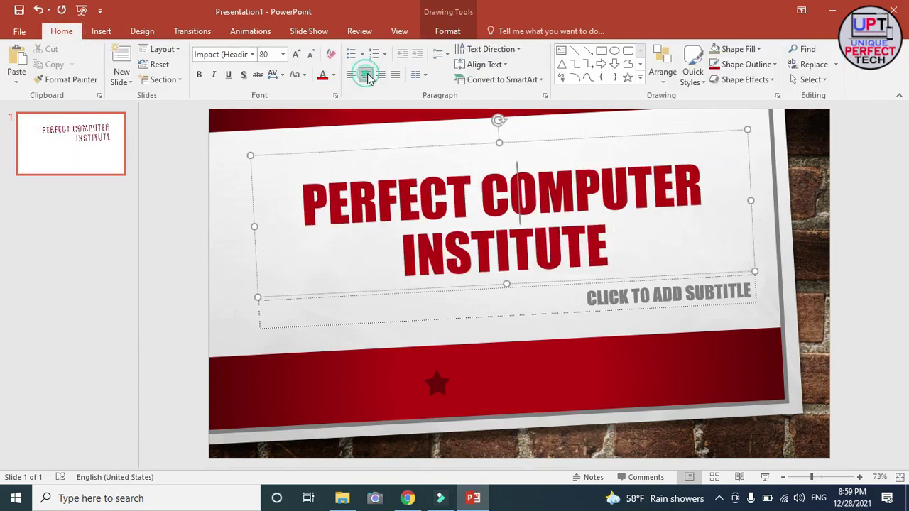
Add the centred subtitle COMPUTER QUIZ FOR STUDENT and enlarge it to 54 pt.
click(632, 292)
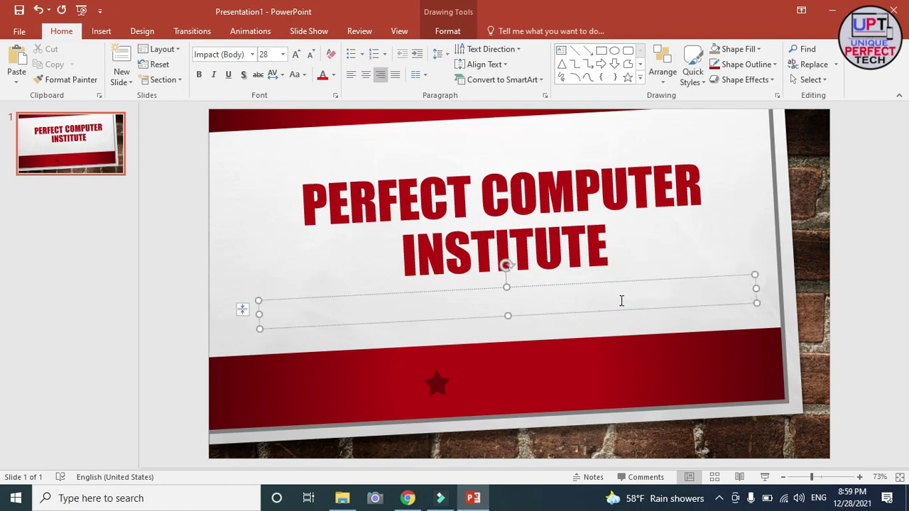
text(COMPUTER QUIZ FOR STU)
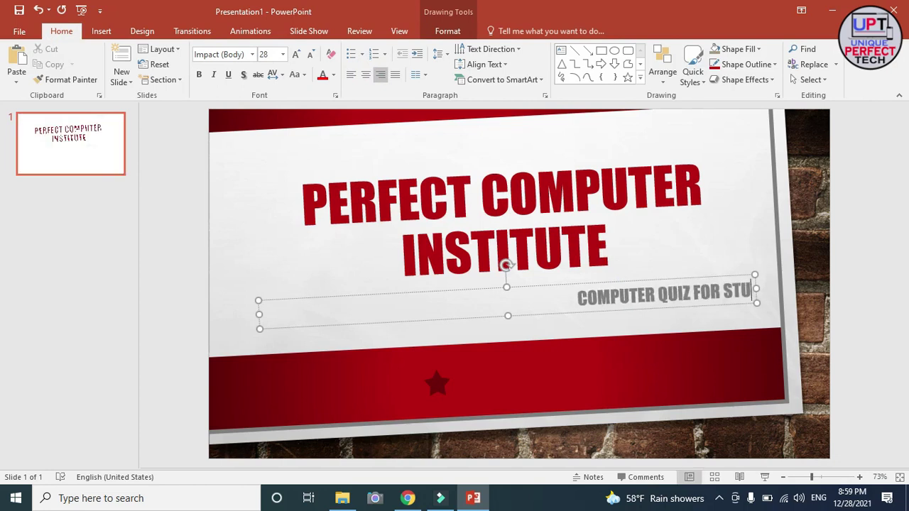
text(DENT)
click(365, 75)
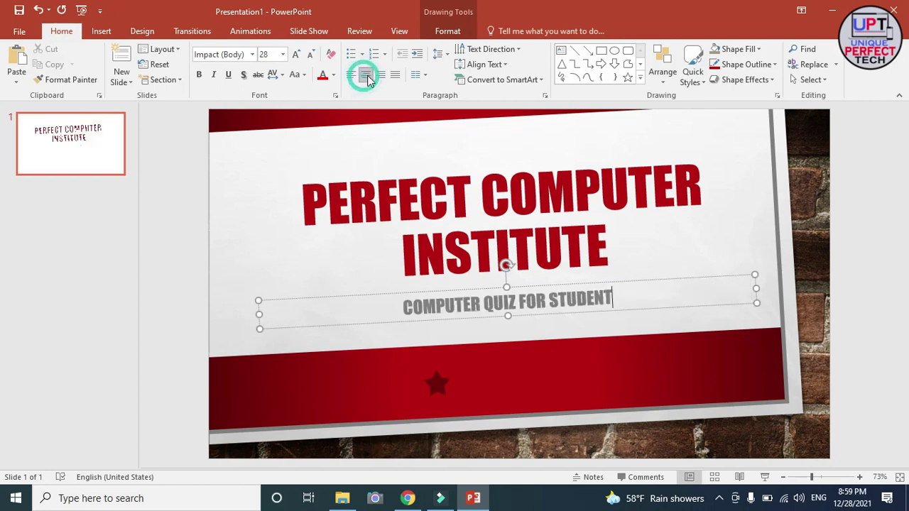
click(482, 286)
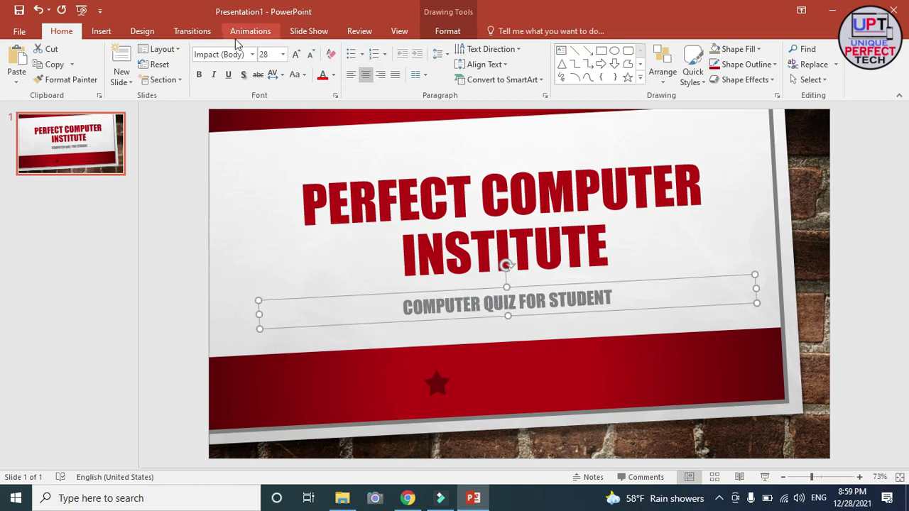
click(295, 56)
click(294, 55)
click(295, 55)
click(295, 55)
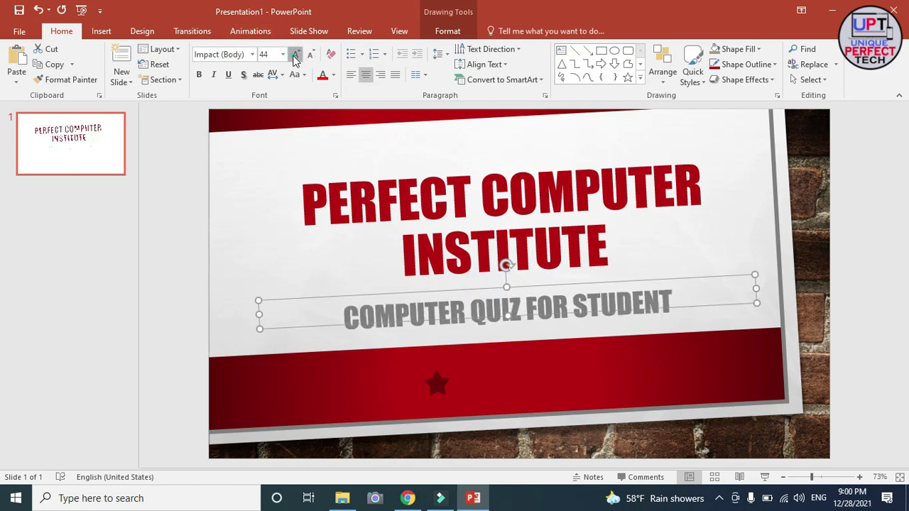
click(295, 55)
click(295, 55)
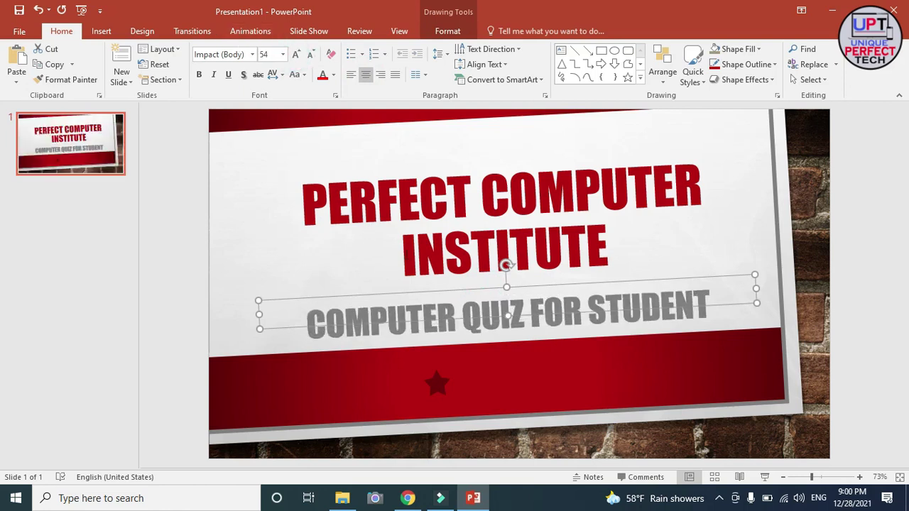
click(499, 379)
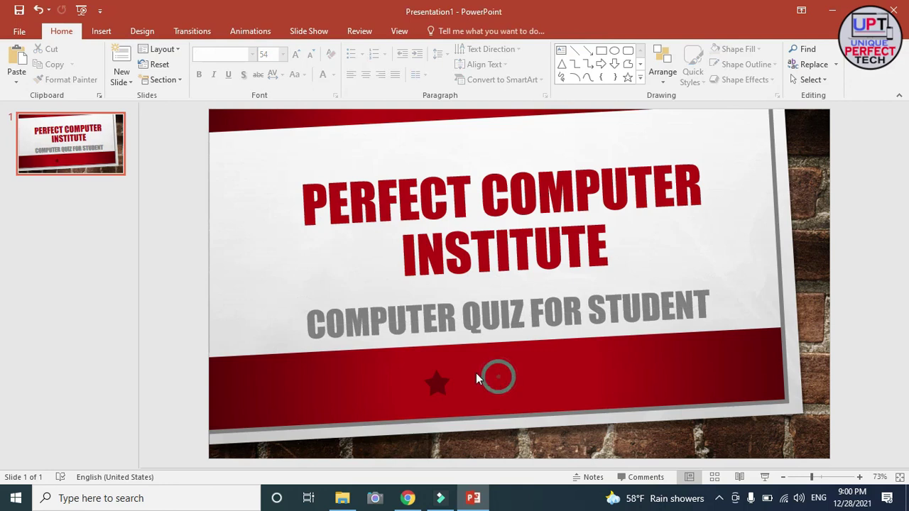
Draw a rounded-rectangle button on the red band labelled Start Now in larger text.
click(103, 31)
click(227, 60)
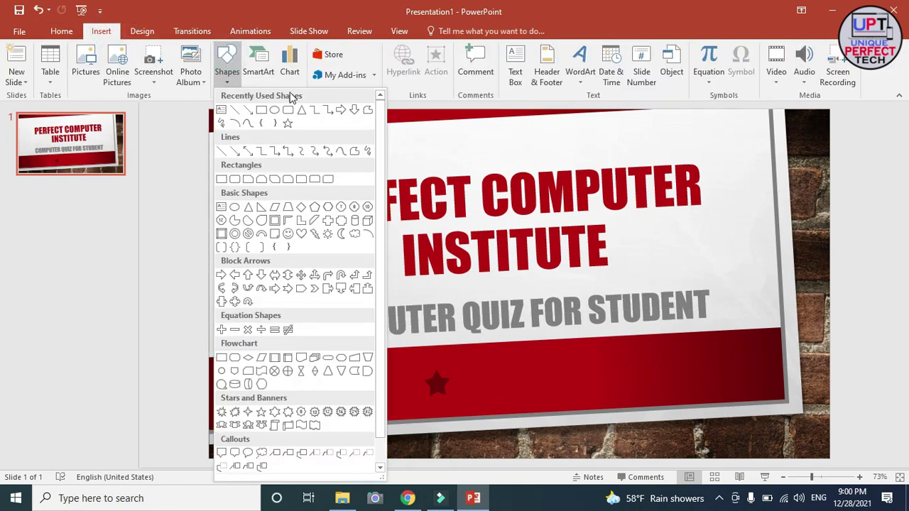
click(287, 109)
mouse_move(400, 377)
mouse_down()
mouse_move(580, 414)
mouse_move(654, 416)
mouse_up()
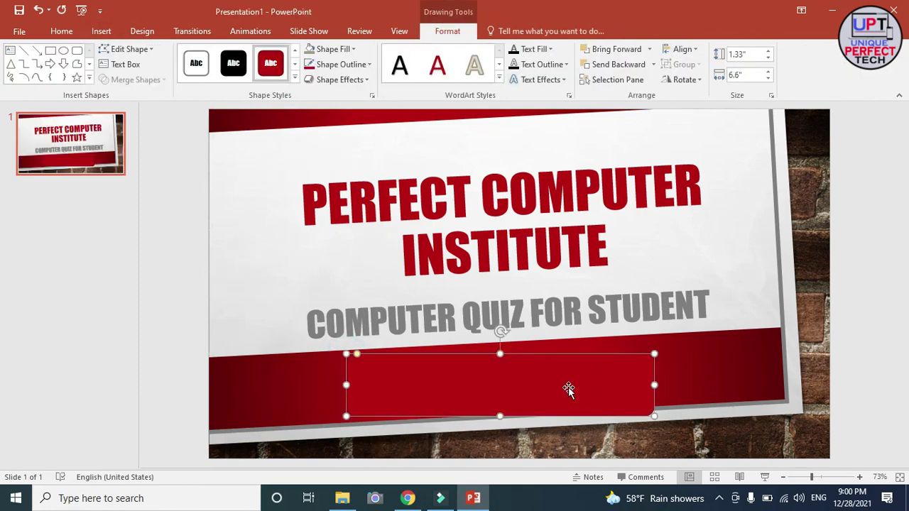
text(Start Now)
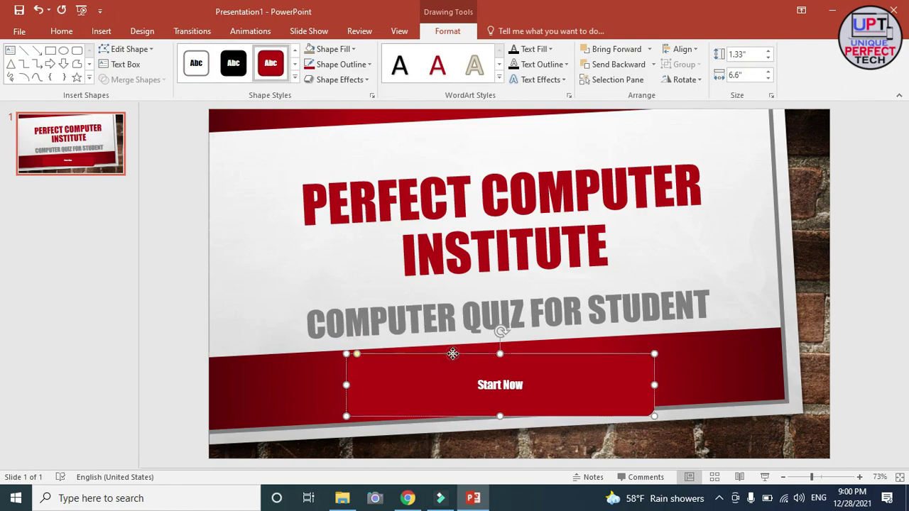
click(76, 34)
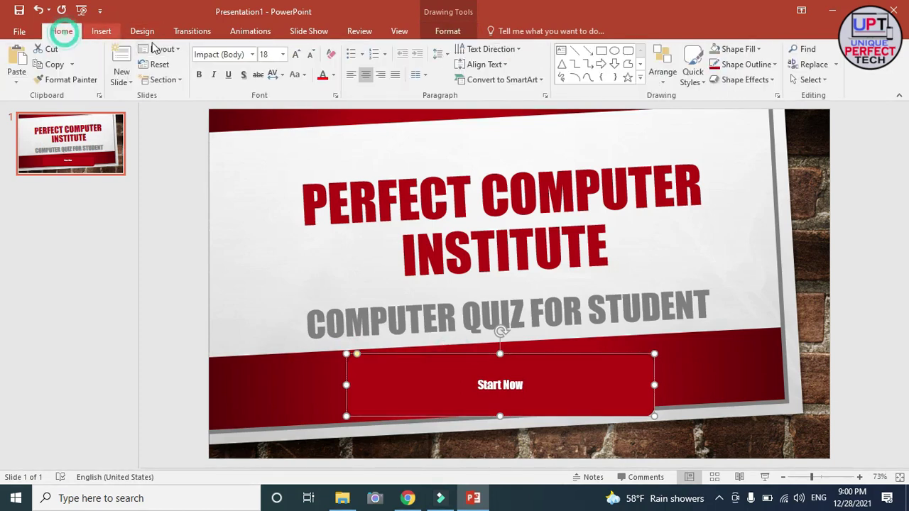
click(297, 56)
click(297, 56)
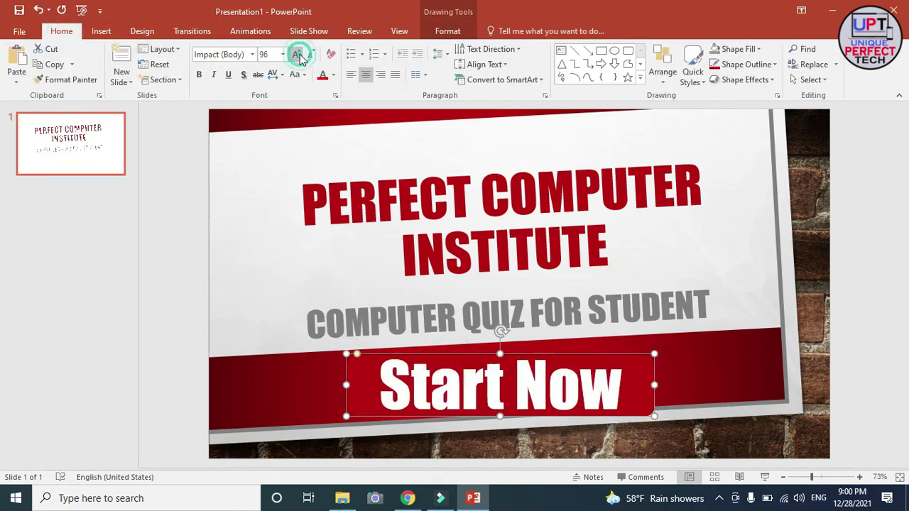
Fill the Start Now button light blue, tilt it slightly and give it a bevel.
click(447, 31)
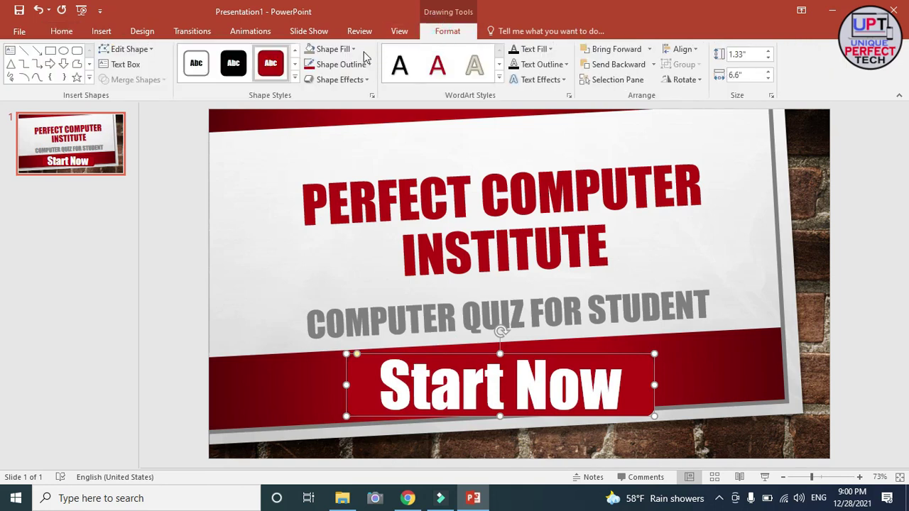
click(333, 49)
click(377, 153)
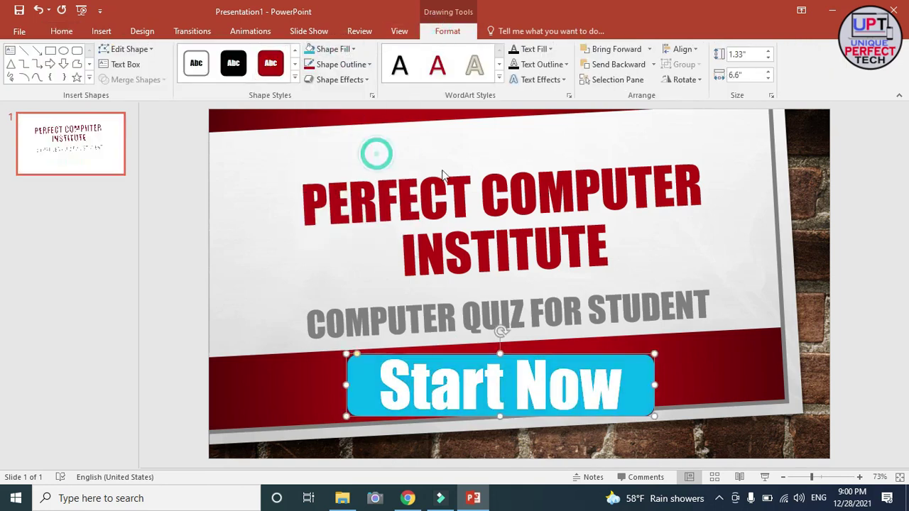
drag(499, 333, 540, 354)
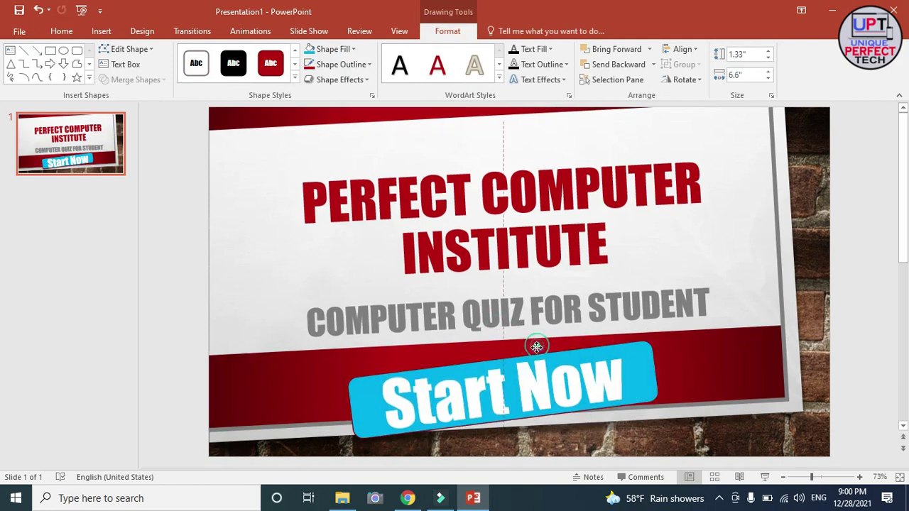
click(369, 78)
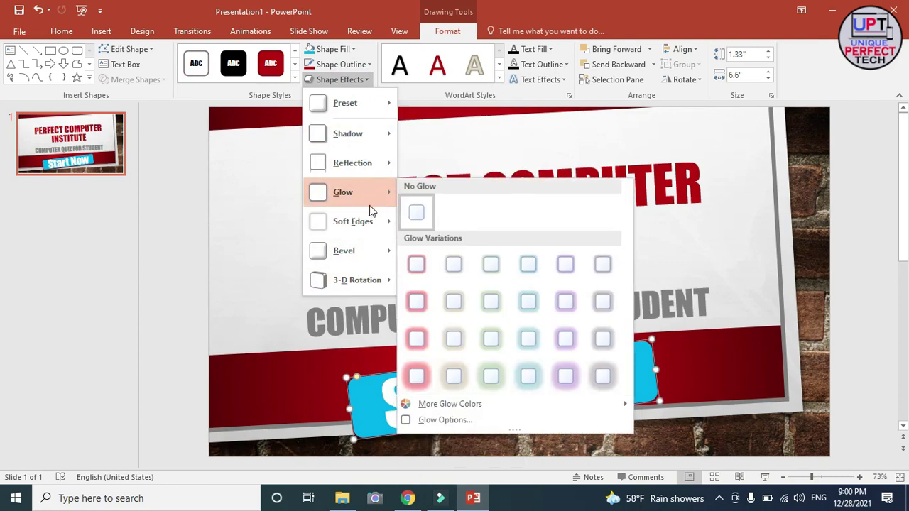
mouse_move(344, 250)
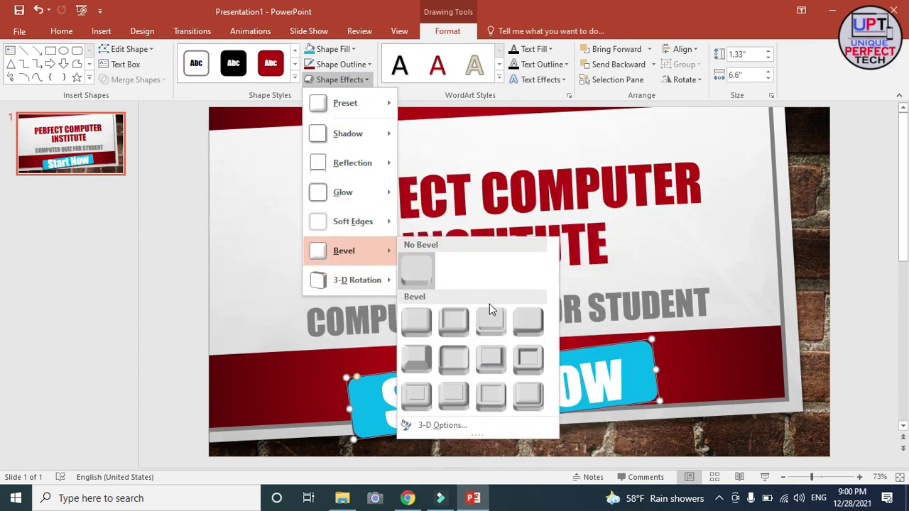
click(489, 320)
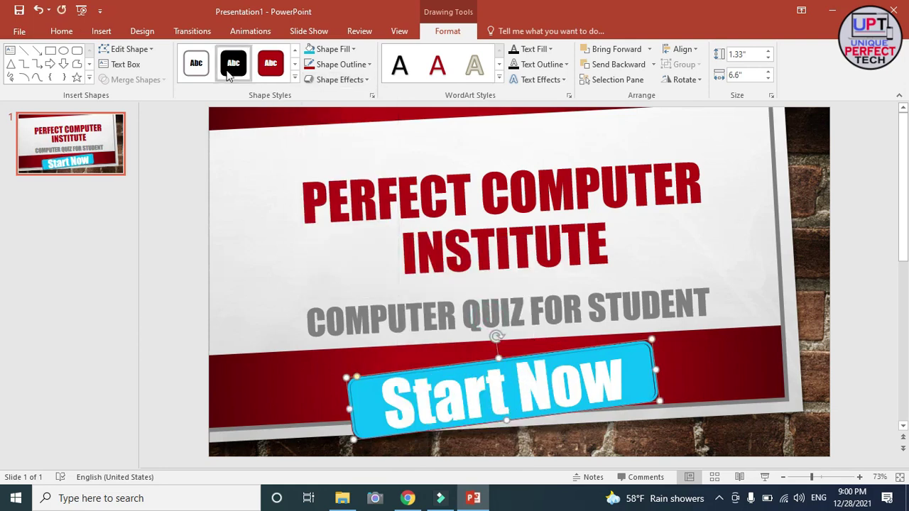
click(97, 32)
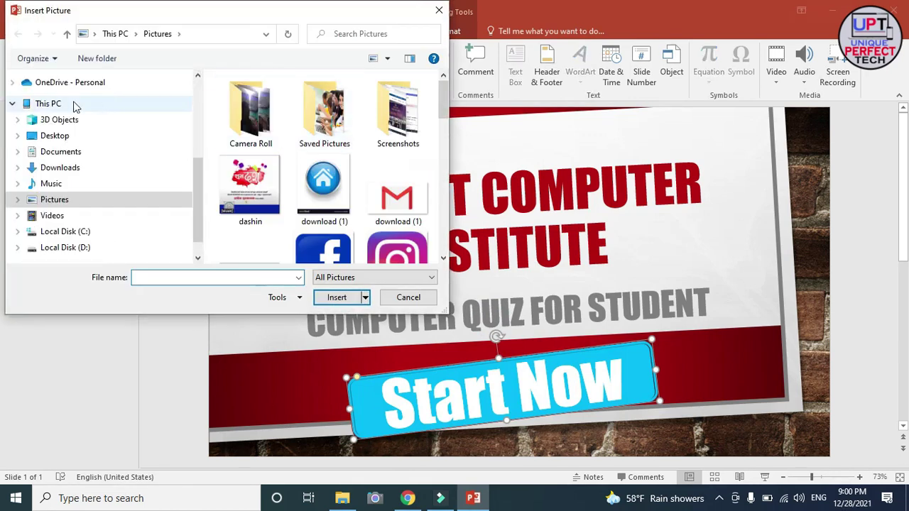
Insert the png logo from Desktop > Quiz kit and place two copies flanking the Start Now button.
click(56, 136)
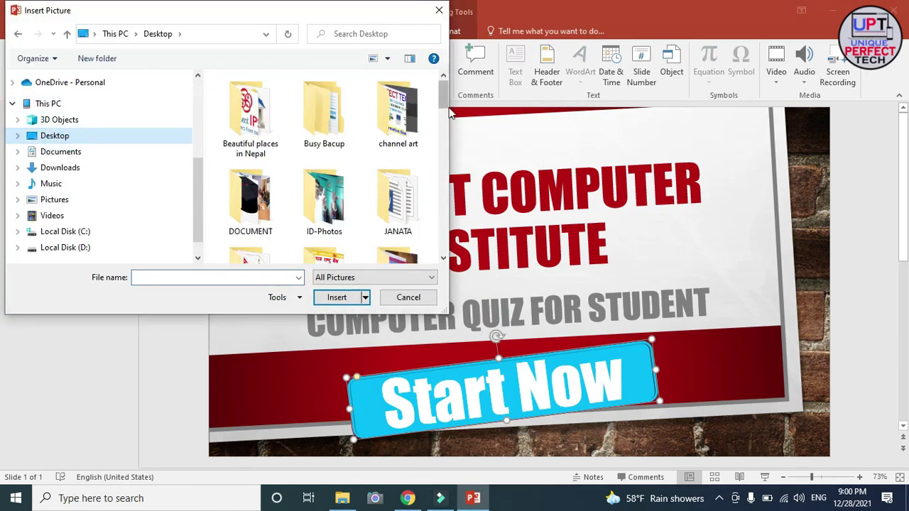
drag(443, 110, 452, 137)
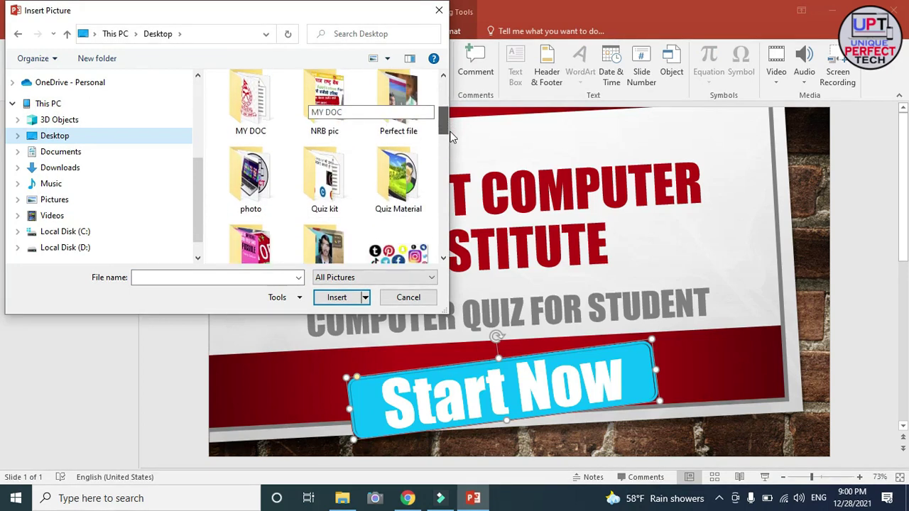
double_click(324, 179)
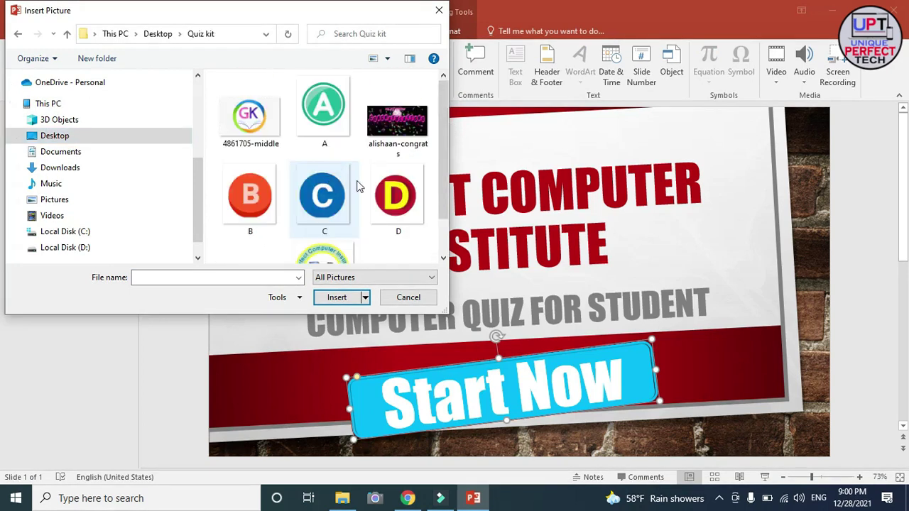
scroll(344, 238, down, 2)
click(322, 218)
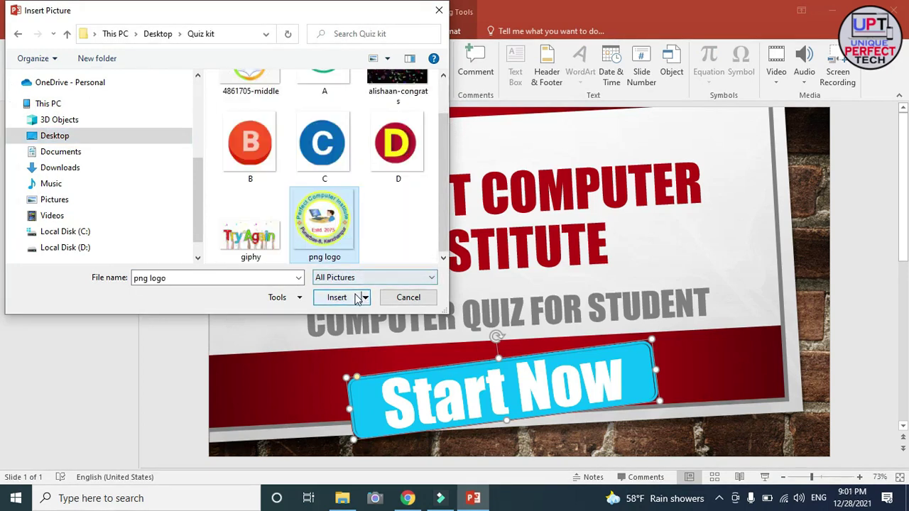
click(348, 297)
mouse_move(493, 291)
mouse_down()
mouse_move(248, 387)
mouse_move(751, 365)
mouse_up()
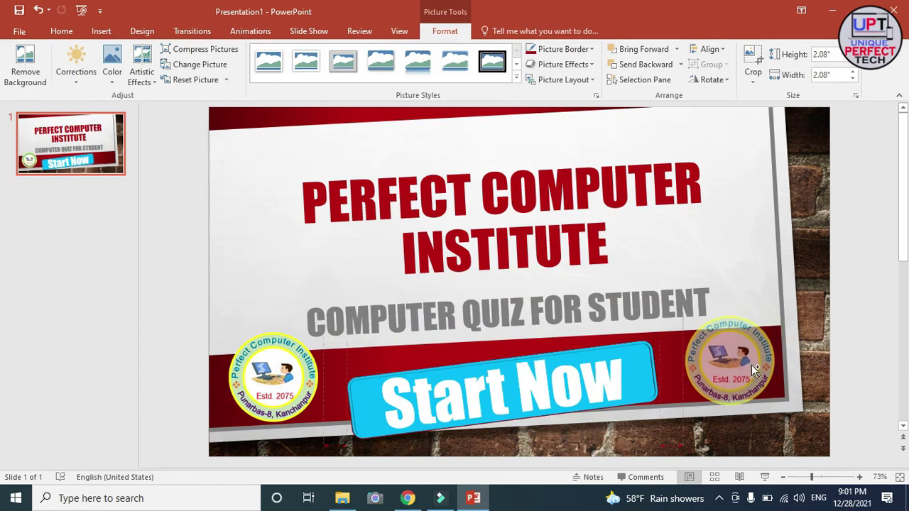
drag(751, 364, 759, 380)
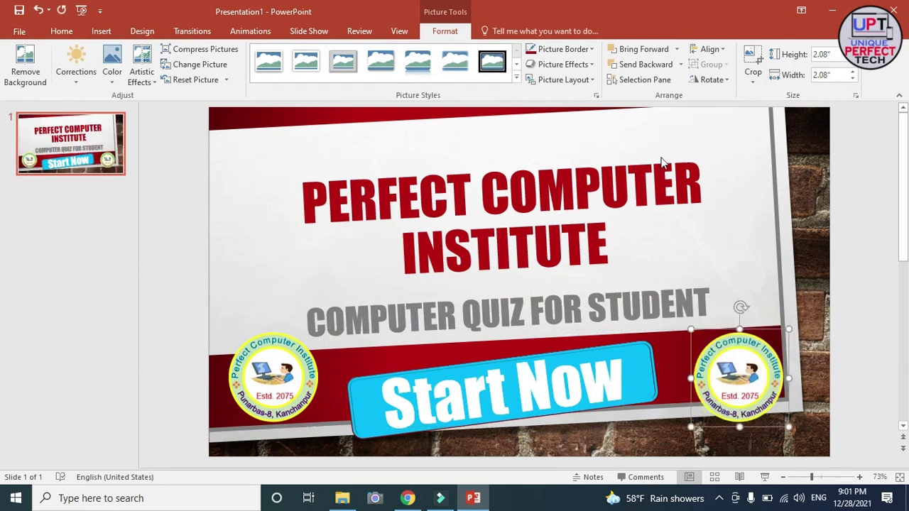
Insert the 4861705-middle GK logo, shrink it toward the top right and crop its margin.
click(328, 158)
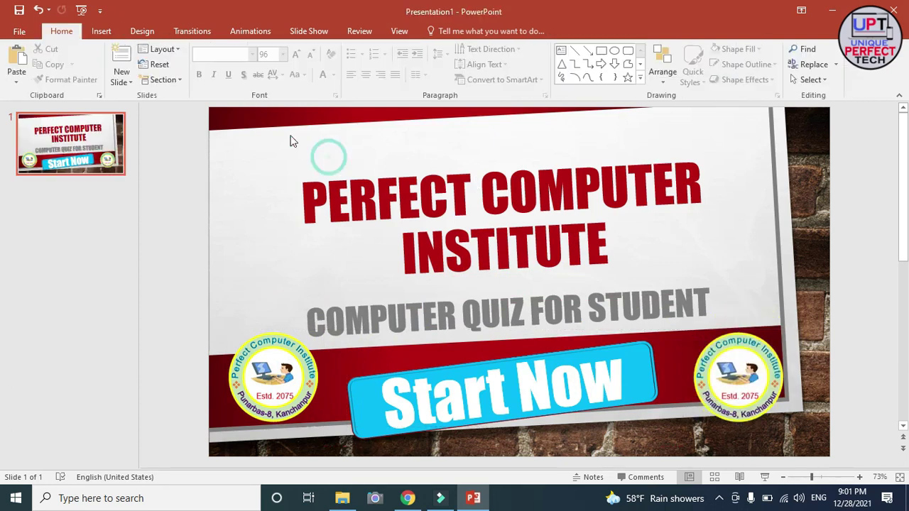
click(101, 31)
click(118, 72)
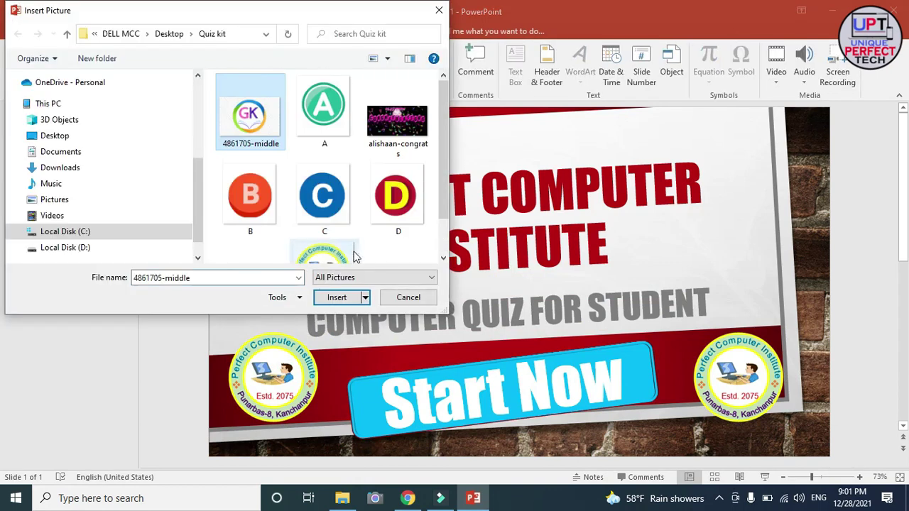
click(340, 297)
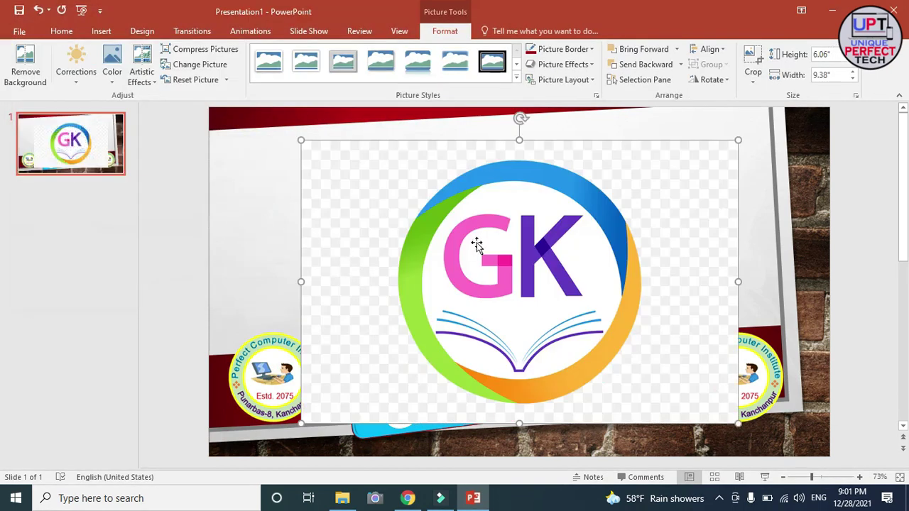
drag(736, 140, 537, 270)
mouse_move(418, 315)
mouse_down()
mouse_move(675, 198)
mouse_move(662, 203)
mouse_up()
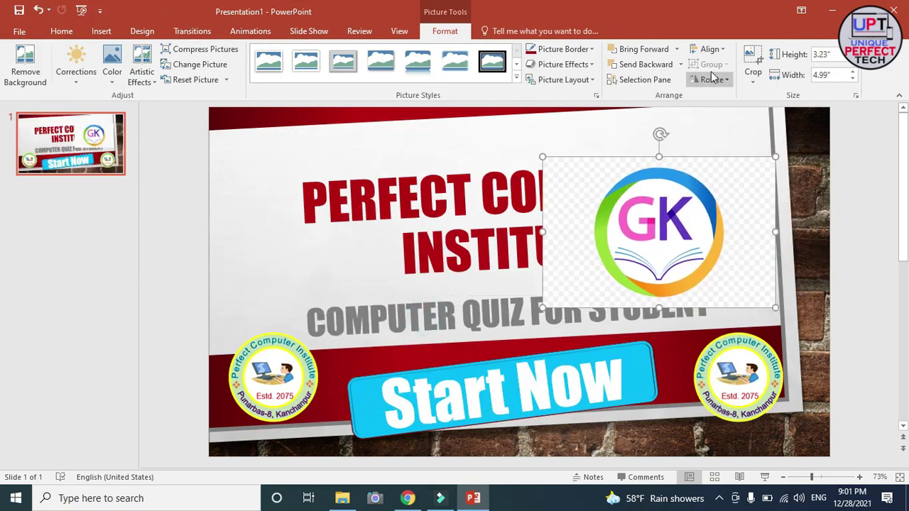
click(752, 62)
drag(767, 163, 766, 158)
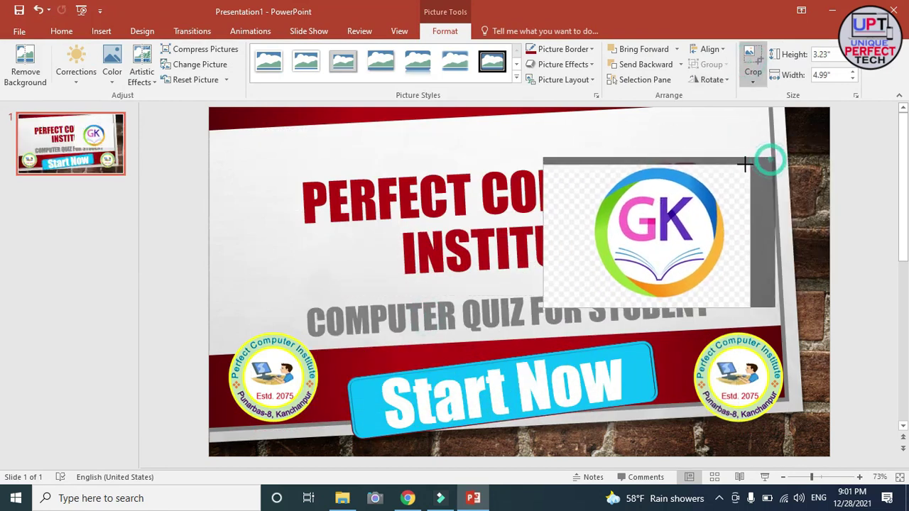
click(752, 63)
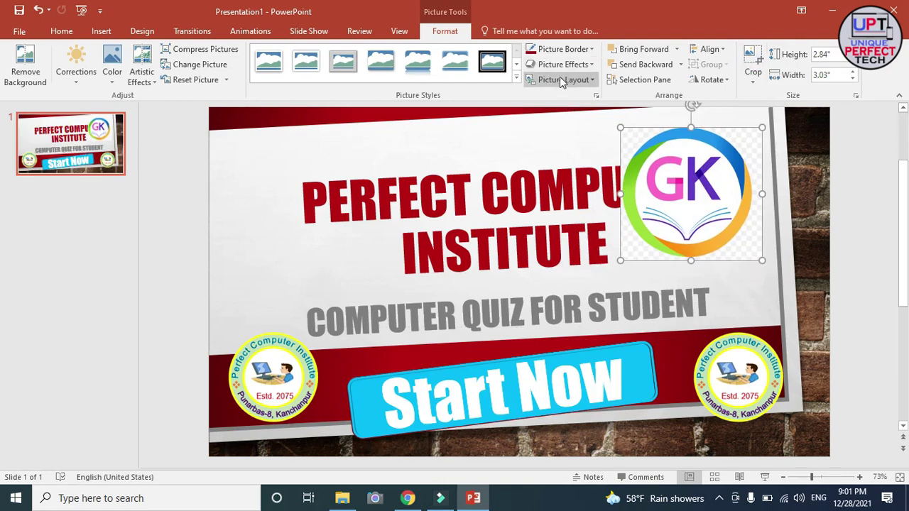
Give the GK logo an oval-frame picture style.
click(557, 54)
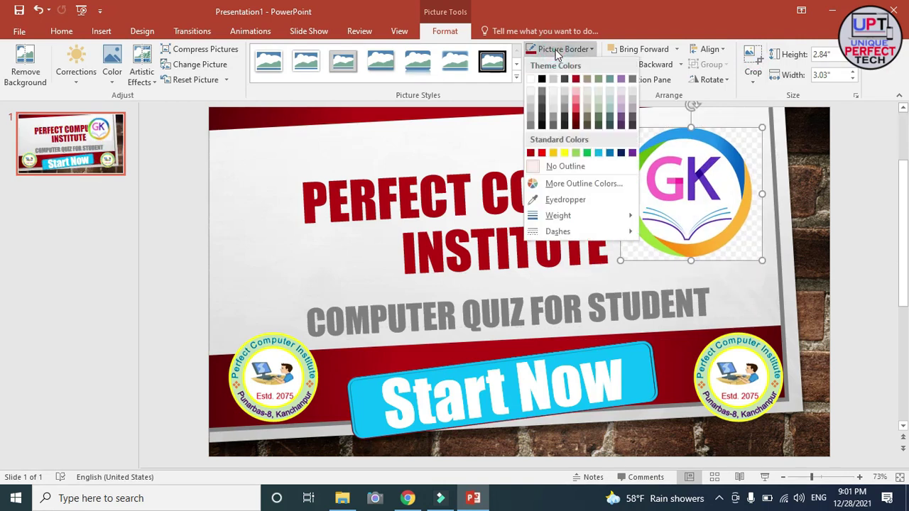
click(474, 105)
click(516, 79)
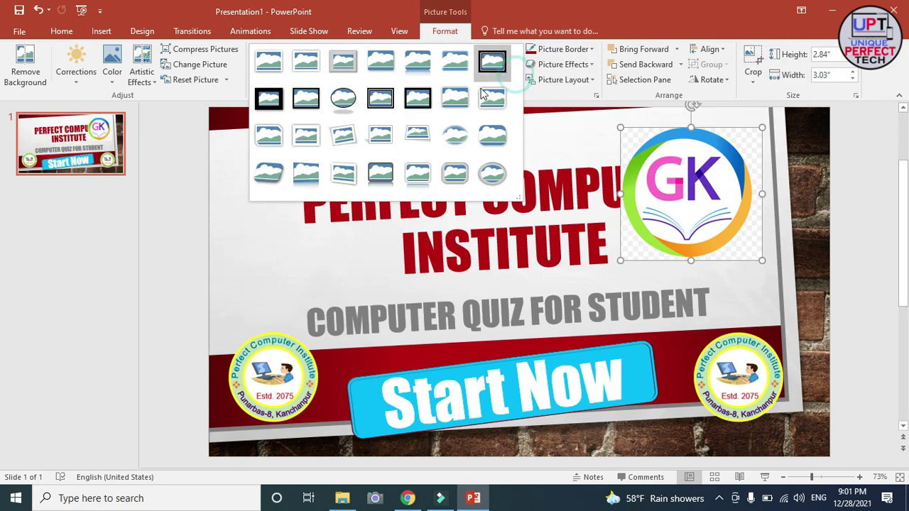
click(344, 101)
Fit the GK logo into the top-right corner and remove its outline.
mouse_move(763, 128)
mouse_down()
mouse_move(742, 146)
mouse_move(757, 131)
mouse_move(725, 145)
mouse_move(749, 158)
mouse_move(736, 158)
mouse_up()
scroll(748, 157, up, 1)
scroll(761, 137, down, 1)
drag(723, 187, 774, 155)
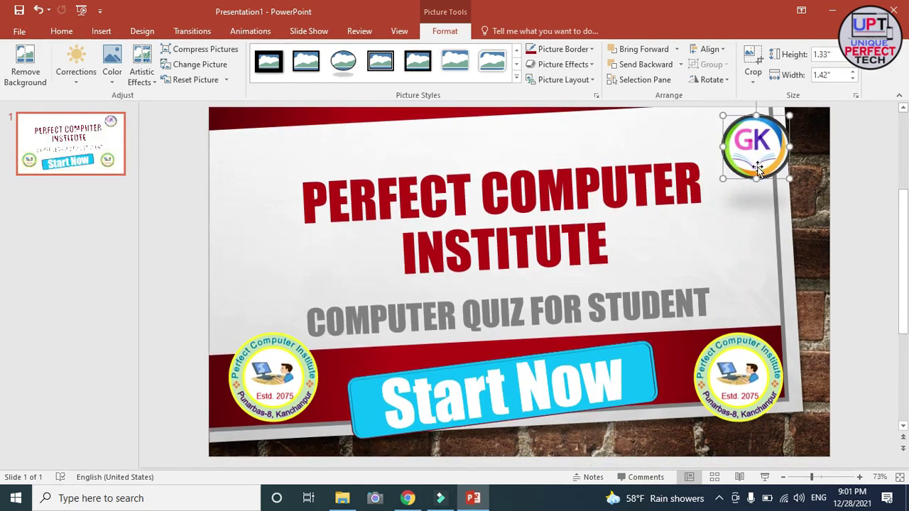
click(562, 49)
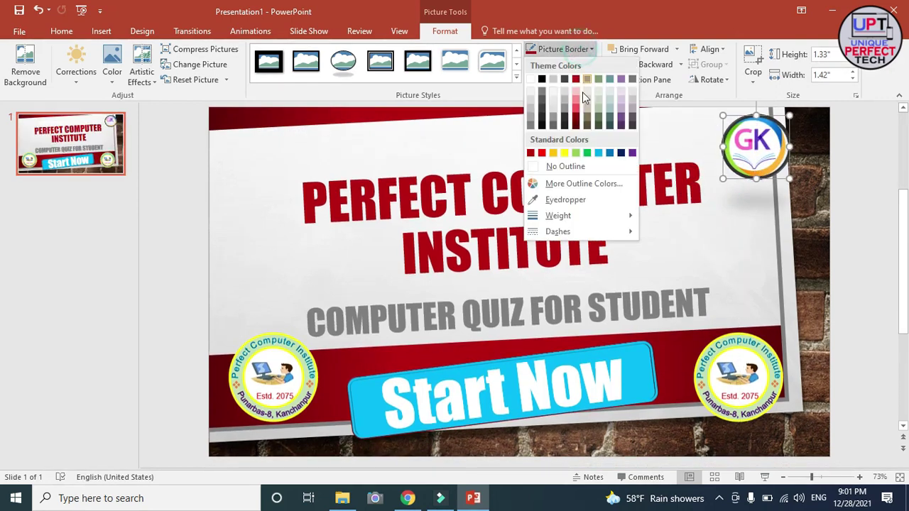
click(582, 168)
drag(723, 178, 714, 186)
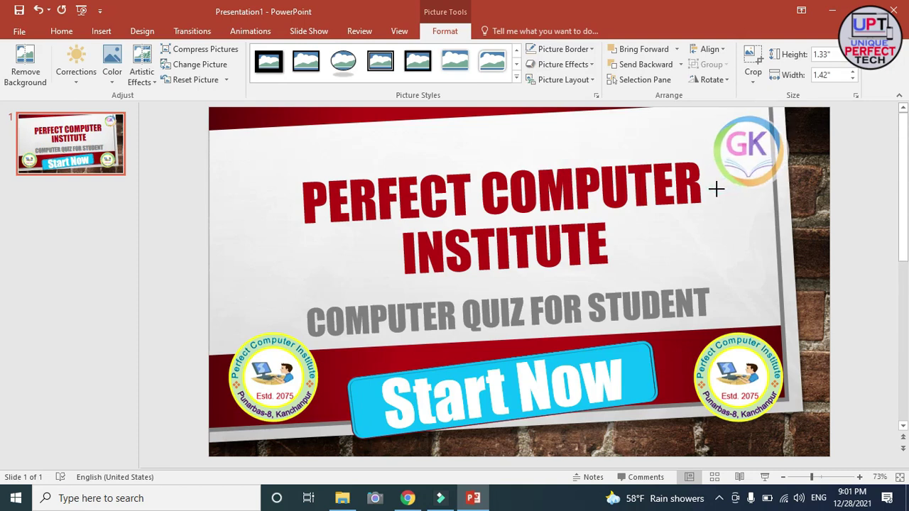
click(744, 256)
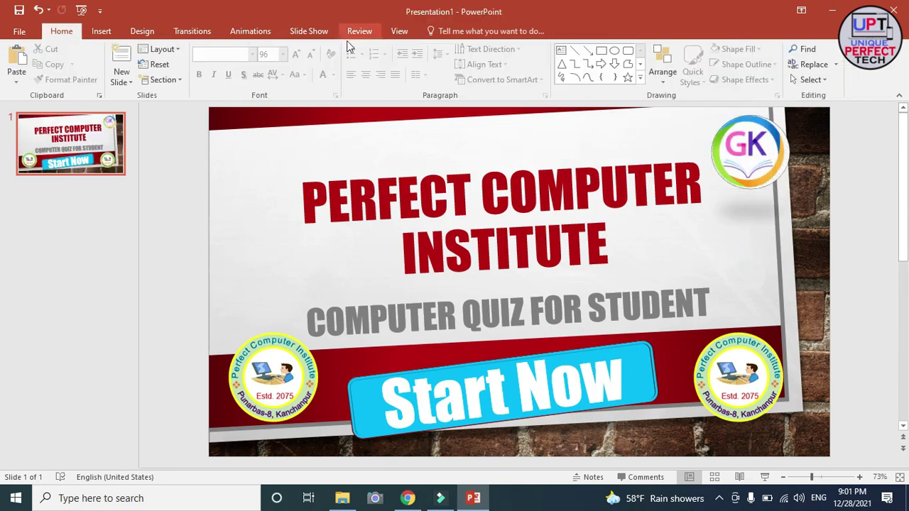
Search Bing online pictures for computer and insert the desktop monitor image.
click(105, 30)
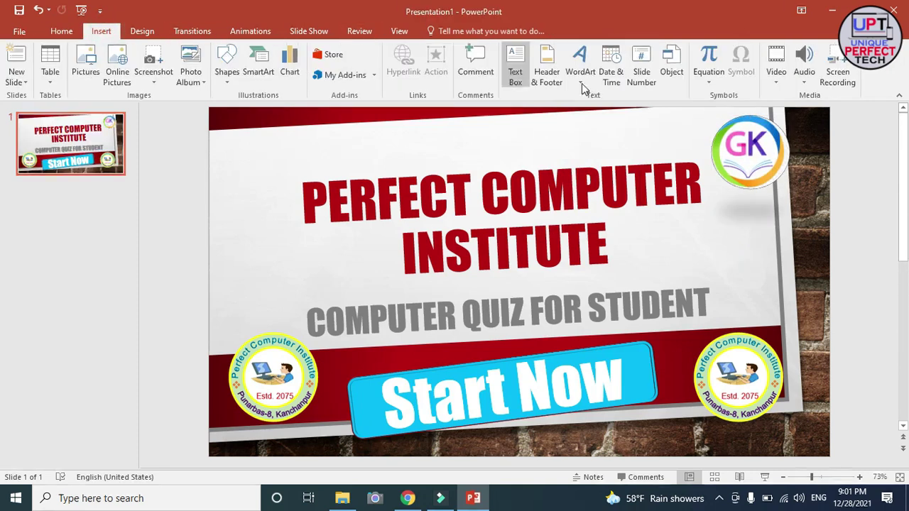
click(117, 71)
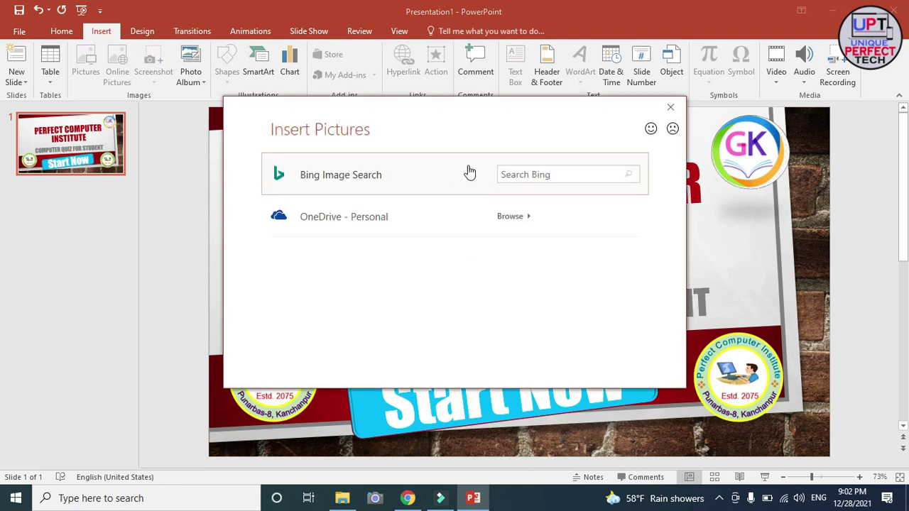
text(computer)
click(630, 175)
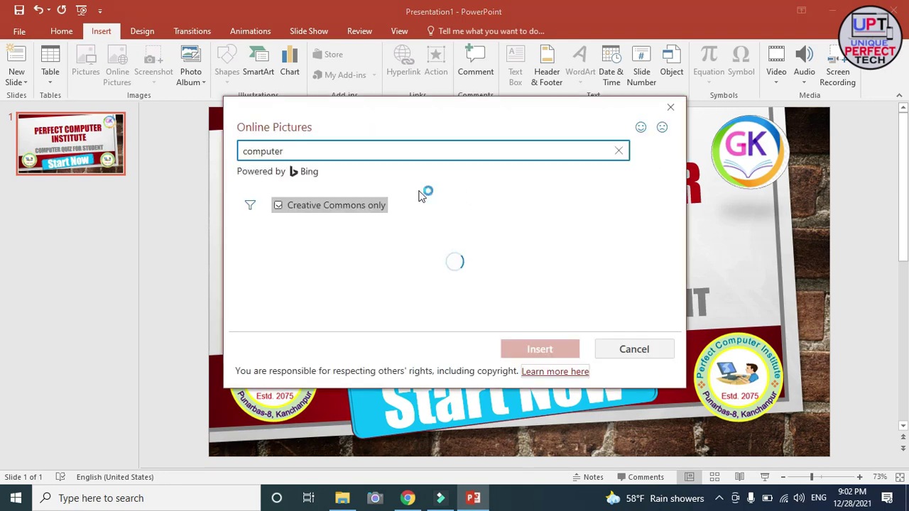
scroll(458, 244, down, 1)
scroll(472, 248, down, 1)
scroll(490, 248, down, 1)
scroll(507, 251, down, 1)
scroll(540, 256, down, 1)
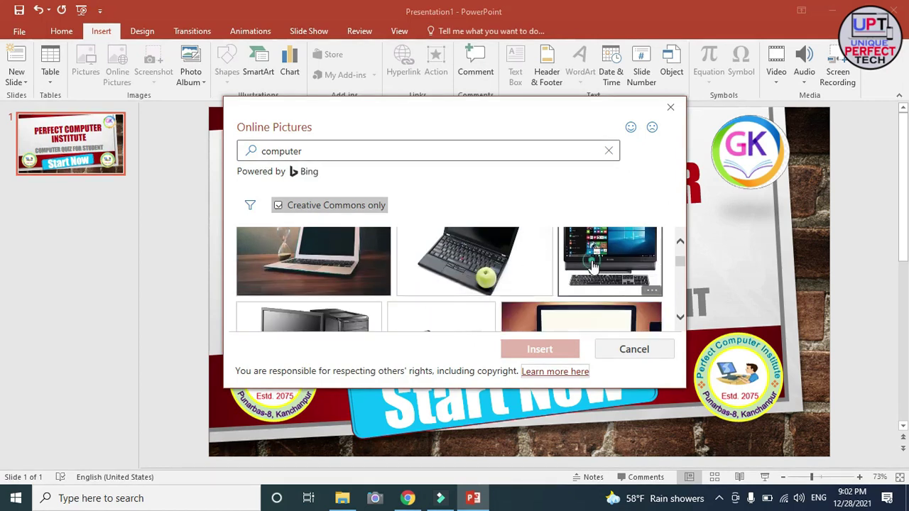
click(593, 263)
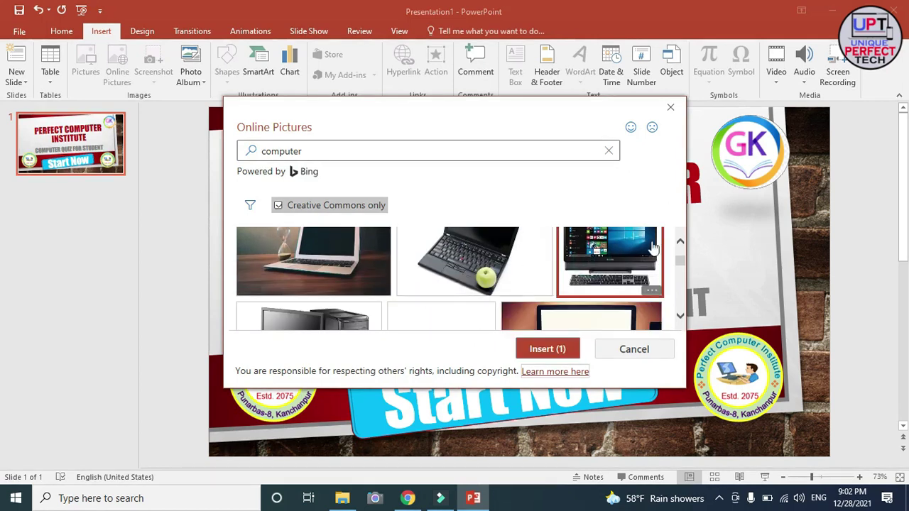
click(534, 355)
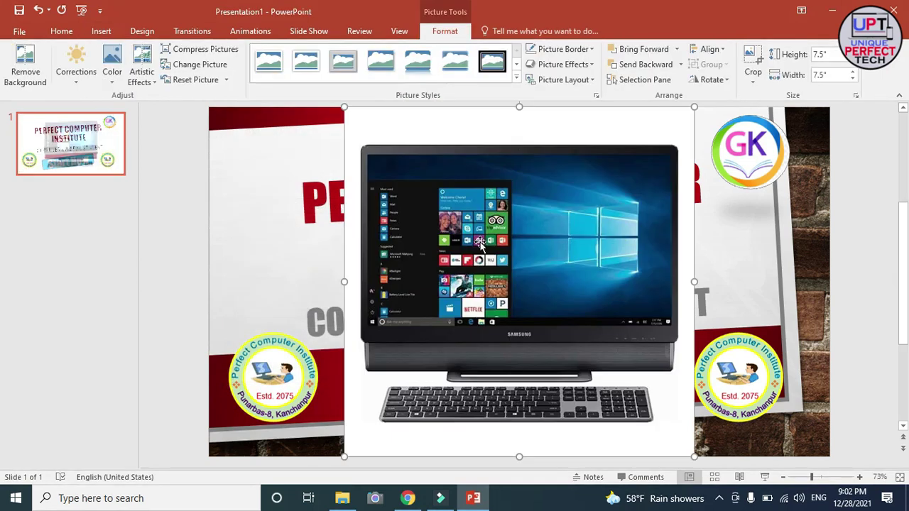
Shrink the computer picture and place it at the upper left beside the heading.
mouse_move(694, 108)
mouse_down()
mouse_move(451, 349)
mouse_move(298, 183)
mouse_move(293, 226)
mouse_up()
click(396, 243)
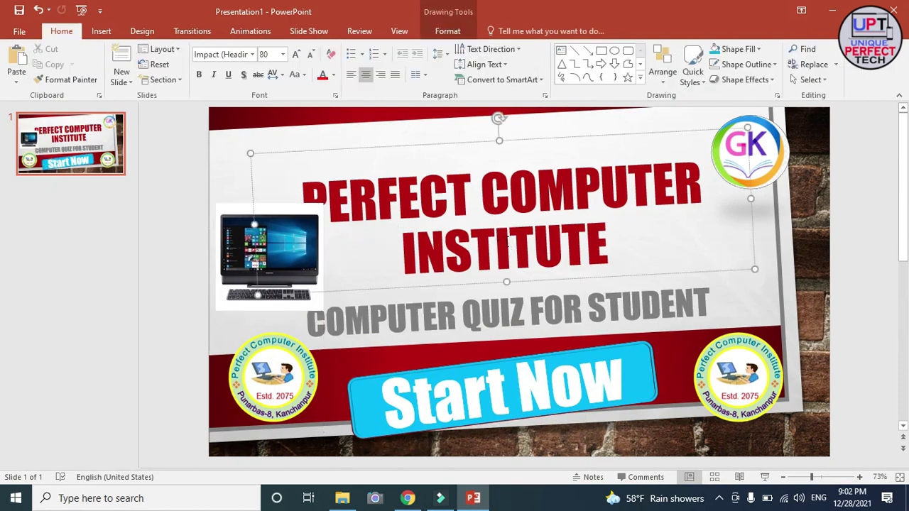
click(106, 157)
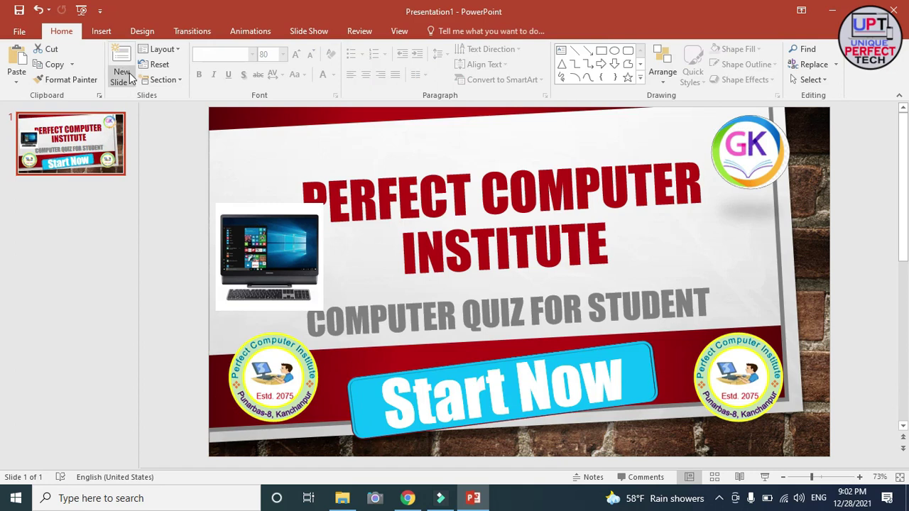
Add two new blank slides to the presentation.
click(122, 73)
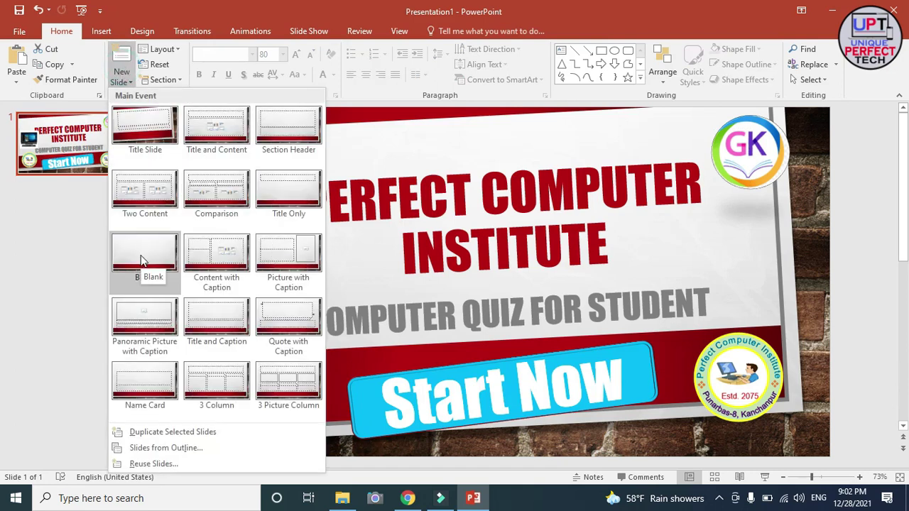
click(142, 260)
click(419, 258)
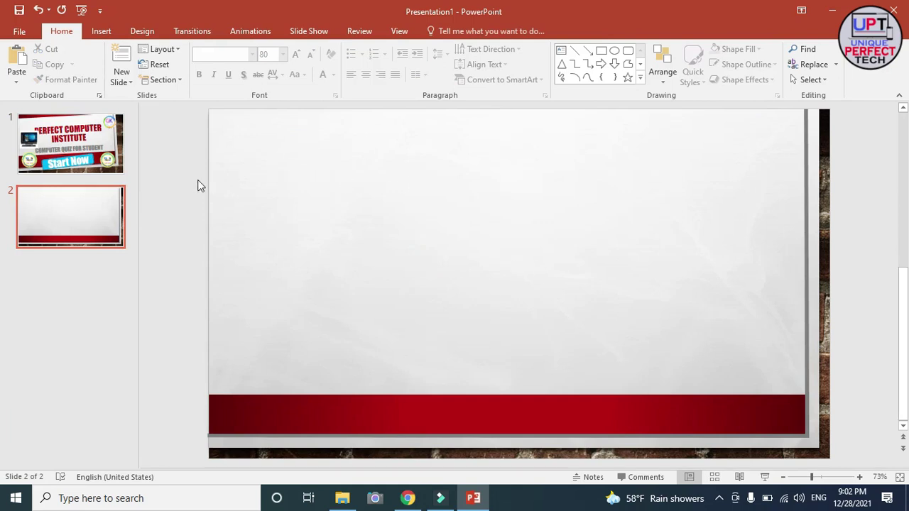
click(129, 61)
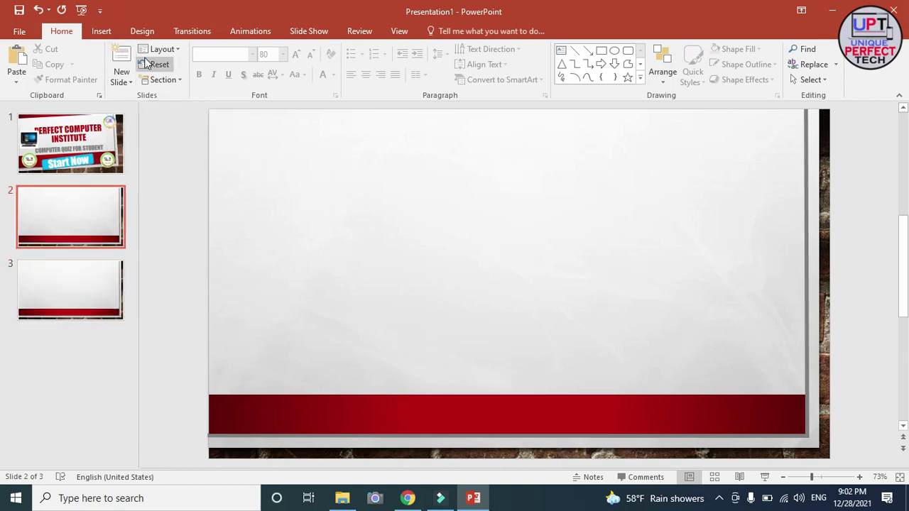
Add a 66 pt text box heading 'Question number' at the top of slide 2.
click(100, 31)
click(229, 64)
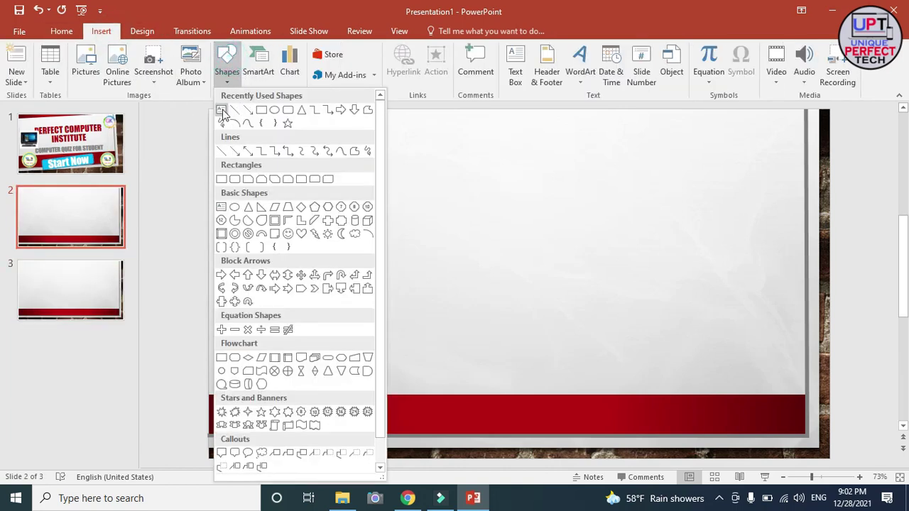
click(222, 111)
drag(328, 145, 675, 235)
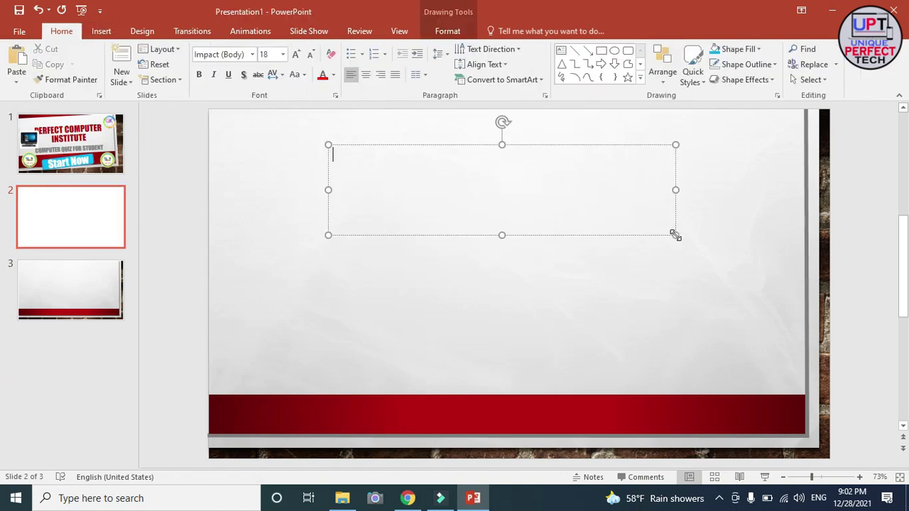
text(Question number)
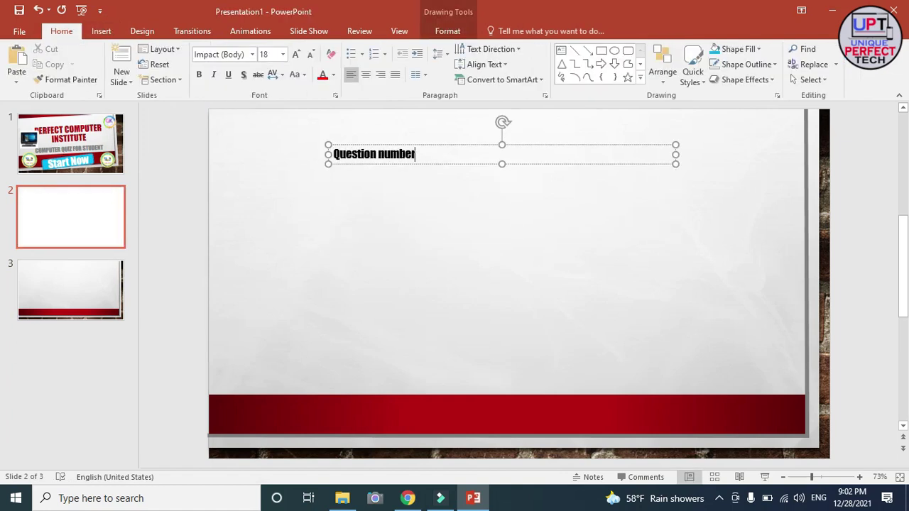
click(490, 150)
key(ctrl+shift+period)
key(ctrl+shift+period)
key(ctrl+shift+period)
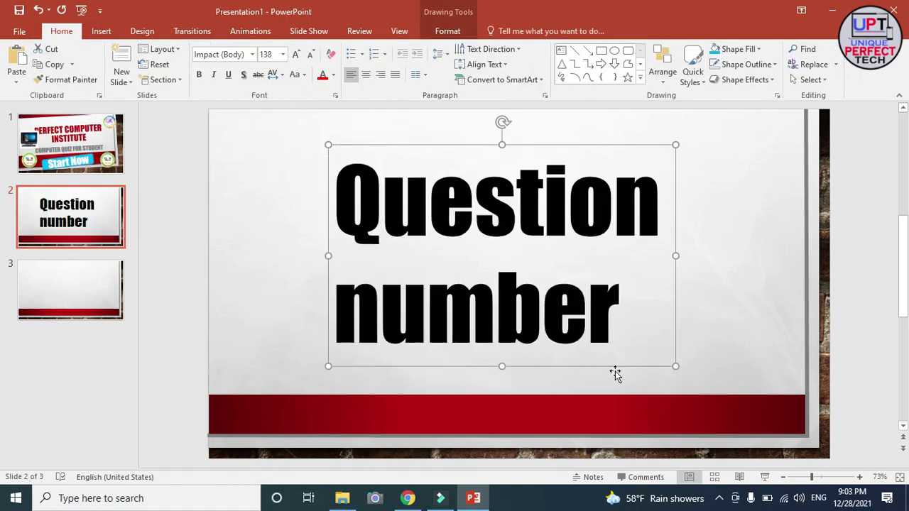
key(ctrl+shift+comma)
key(ctrl+shift+comma)
key(ctrl+shift+comma)
drag(553, 145, 560, 110)
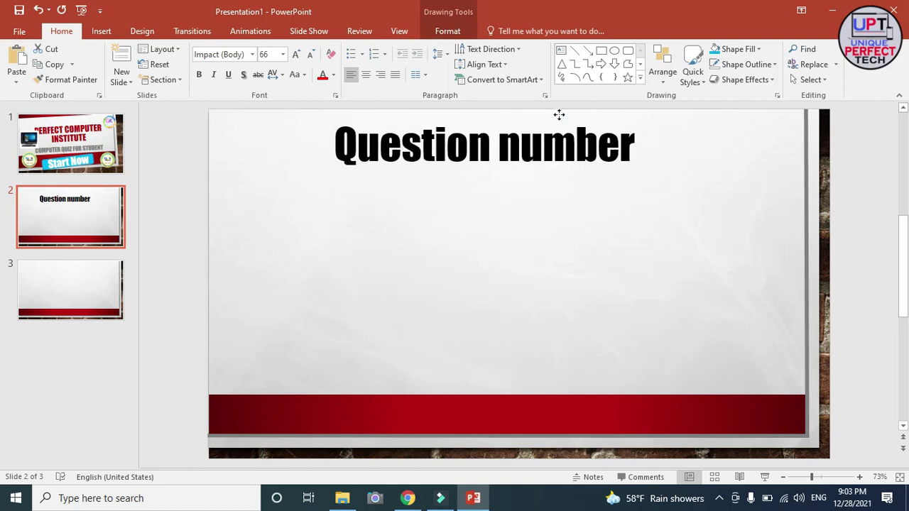
click(443, 220)
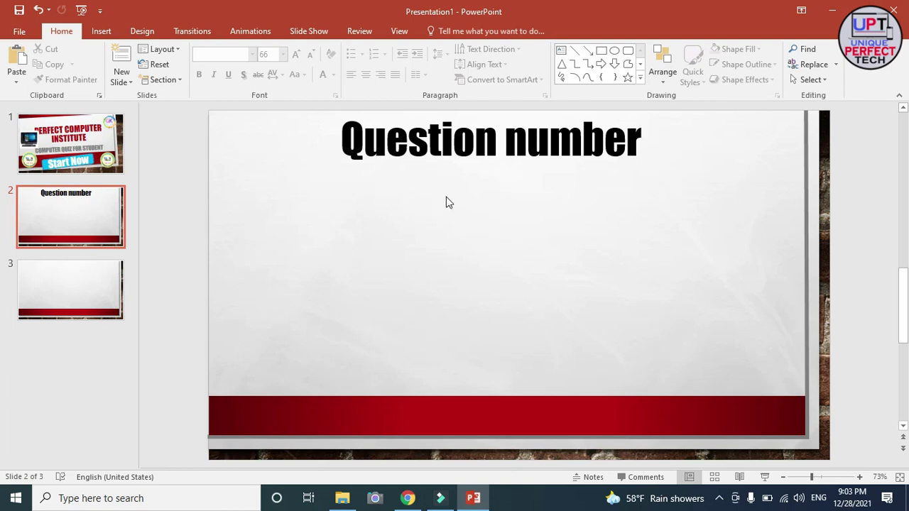
Adjust the Question number heading and draw a circle at the left below it.
click(474, 145)
drag(473, 142, 462, 162)
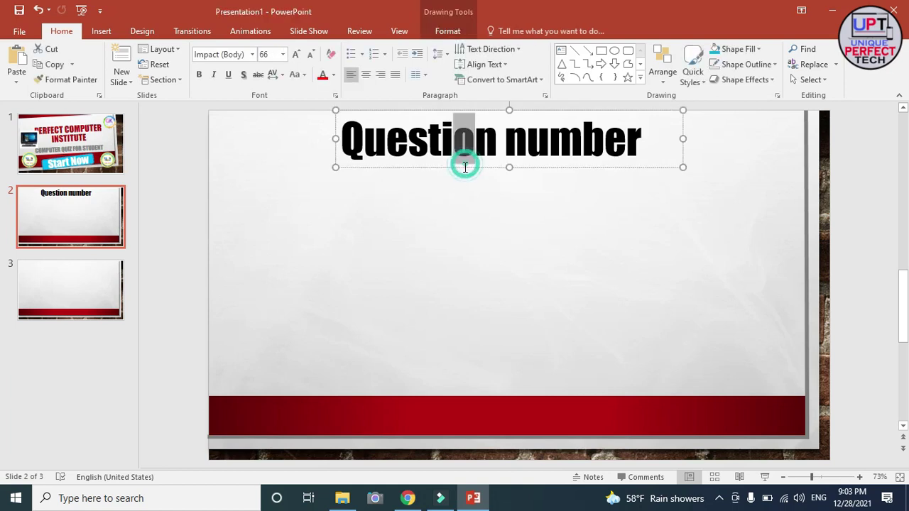
click(487, 234)
click(100, 31)
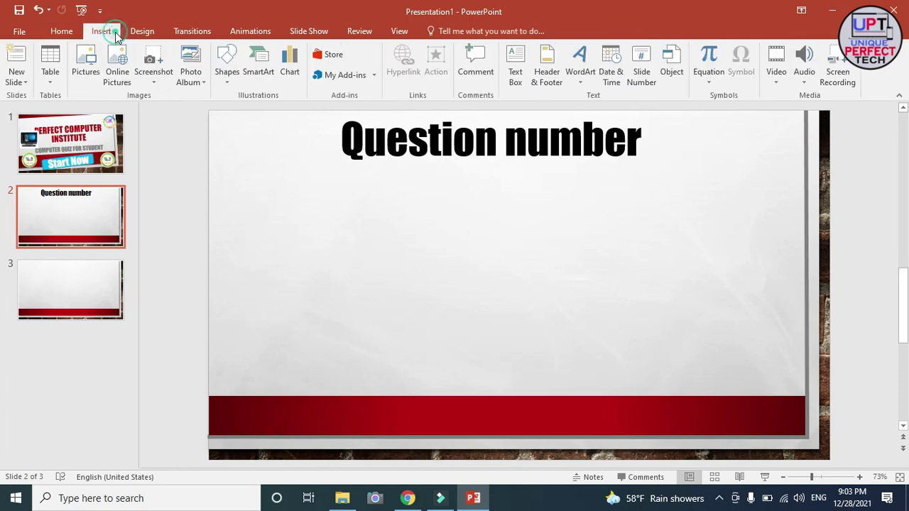
click(227, 68)
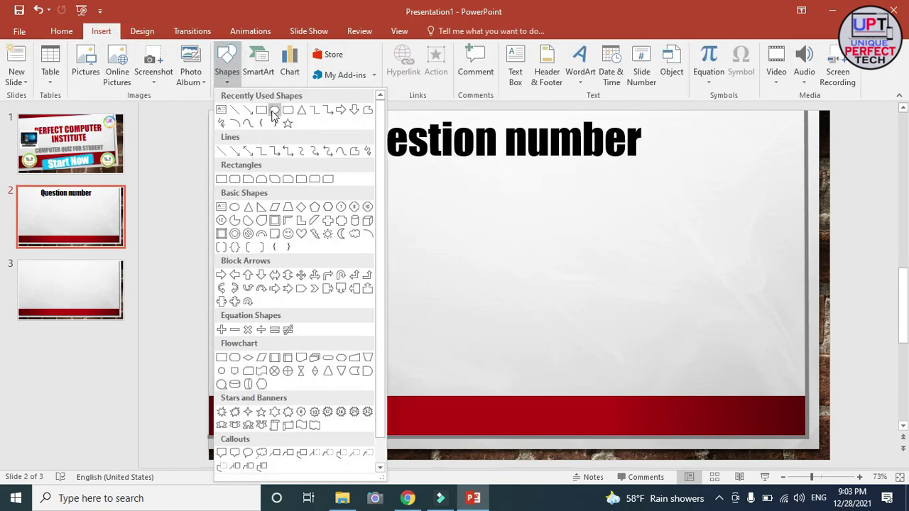
click(274, 112)
drag(241, 183, 326, 267)
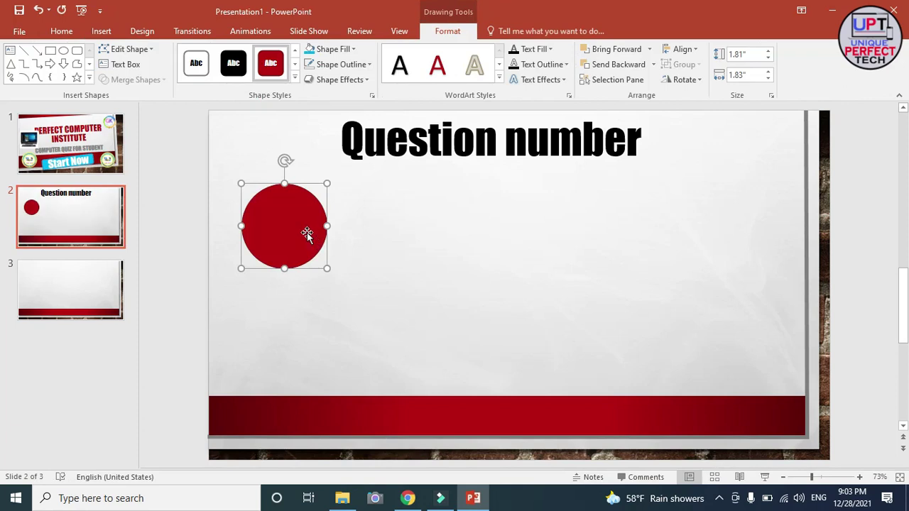
Type 1 inside the red circle and set its font size to 138.
right_click(307, 231)
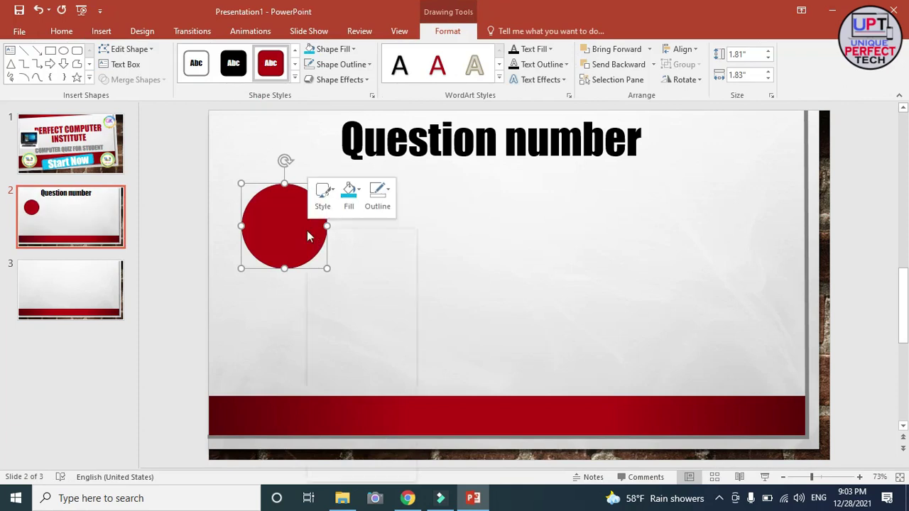
click(341, 299)
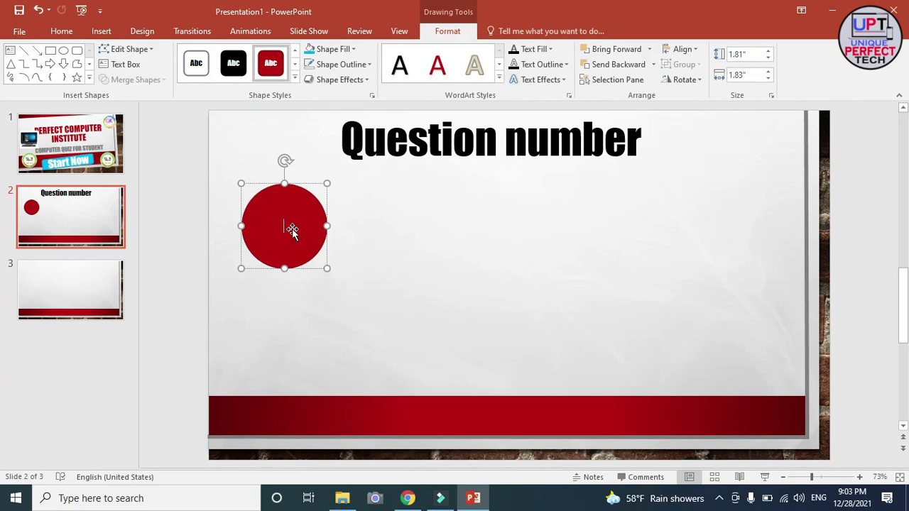
text(1)
click(303, 193)
click(61, 31)
click(295, 54)
click(294, 55)
click(294, 54)
click(294, 54)
click(294, 54)
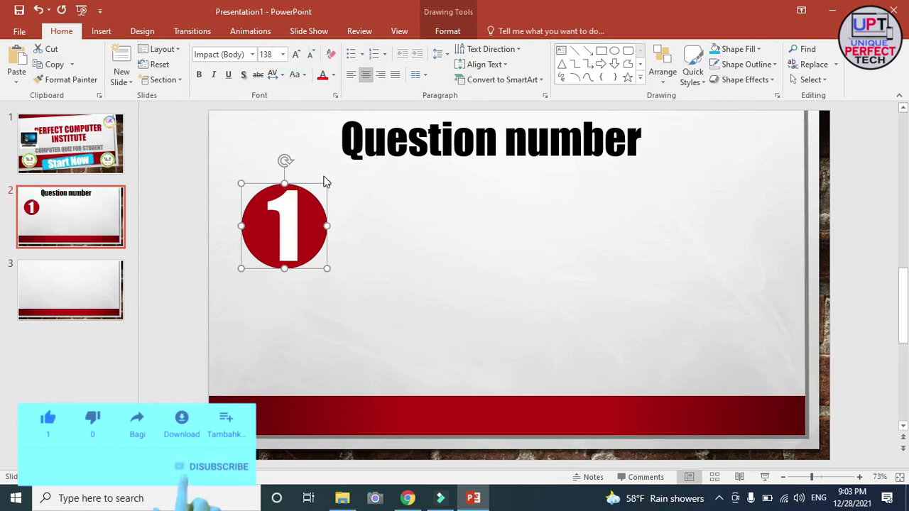
click(310, 209)
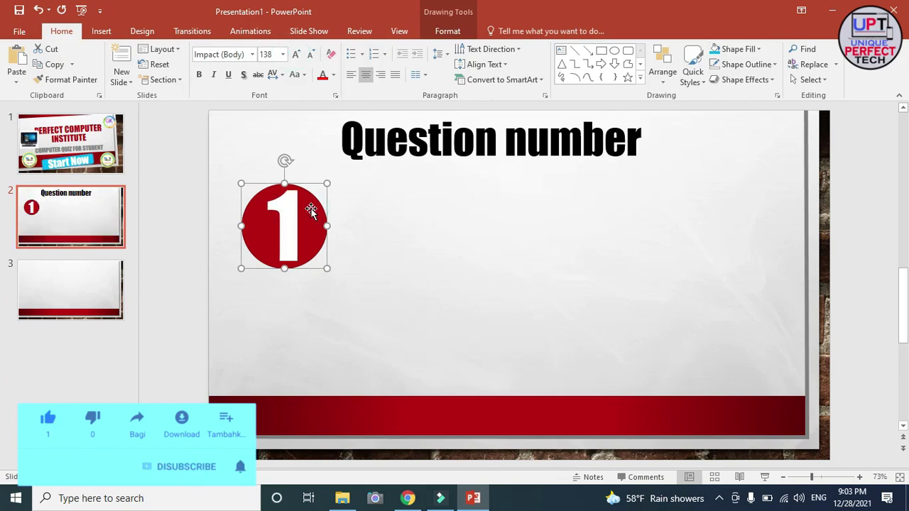
Copy the numbered circle into an evenly spaced row of five circles.
click(389, 233)
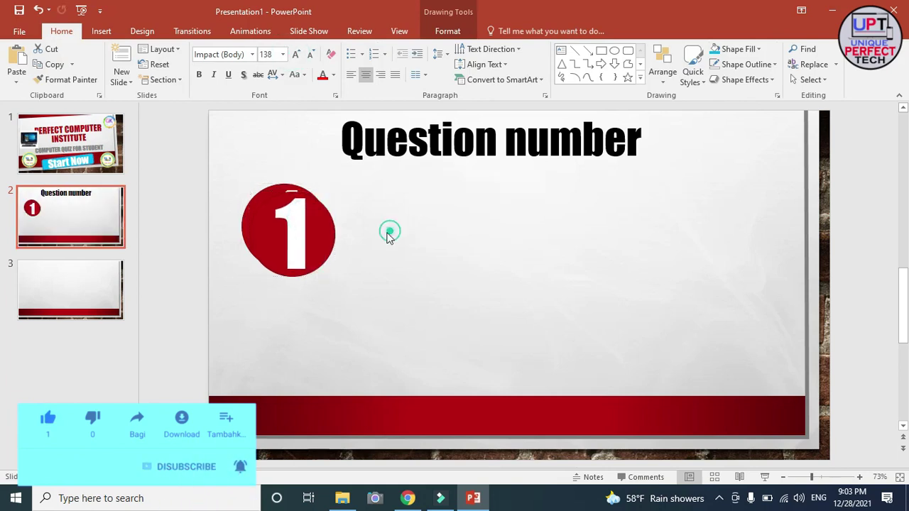
drag(325, 233, 432, 228)
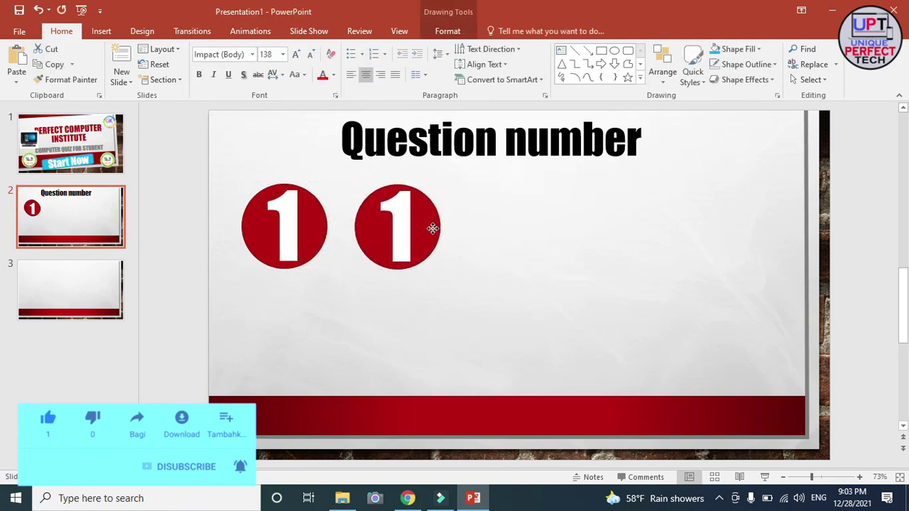
mouse_move(432, 228)
mouse_down()
mouse_move(584, 219)
mouse_move(549, 221)
mouse_up()
key(ctrl+d)
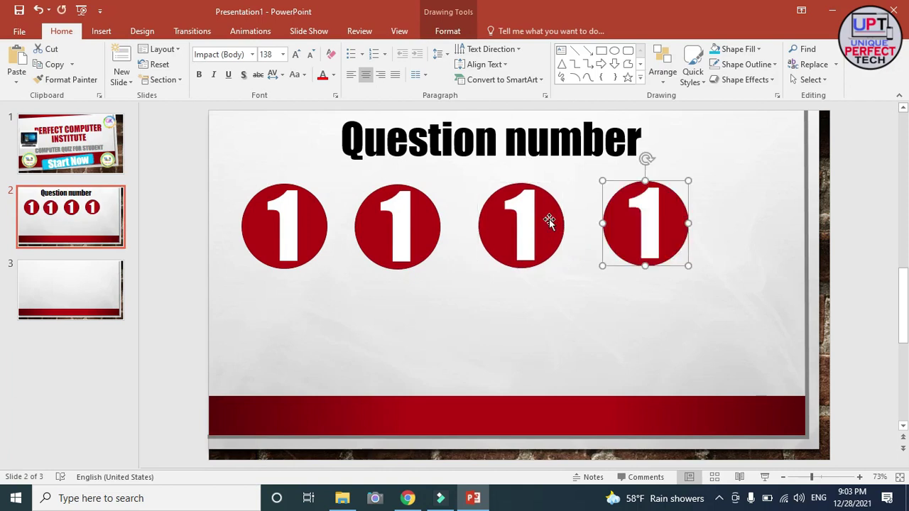
key(ctrl+d)
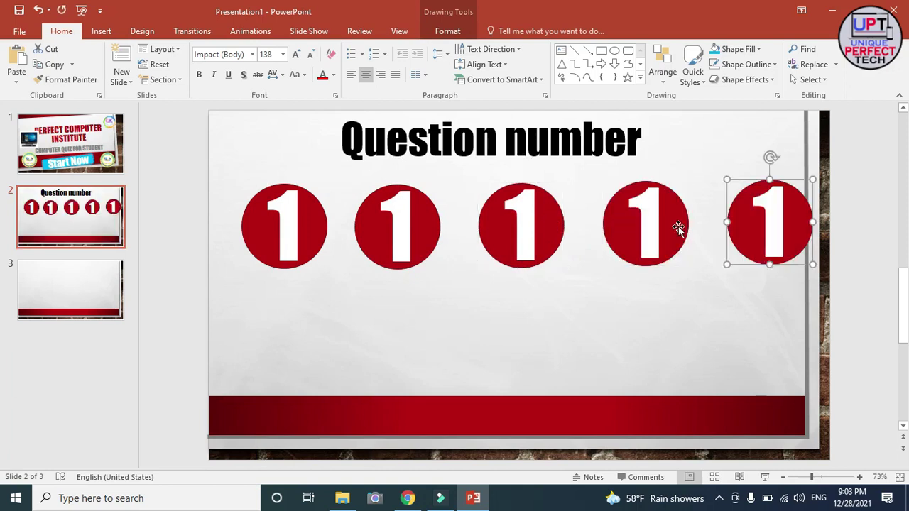
drag(733, 229, 721, 233)
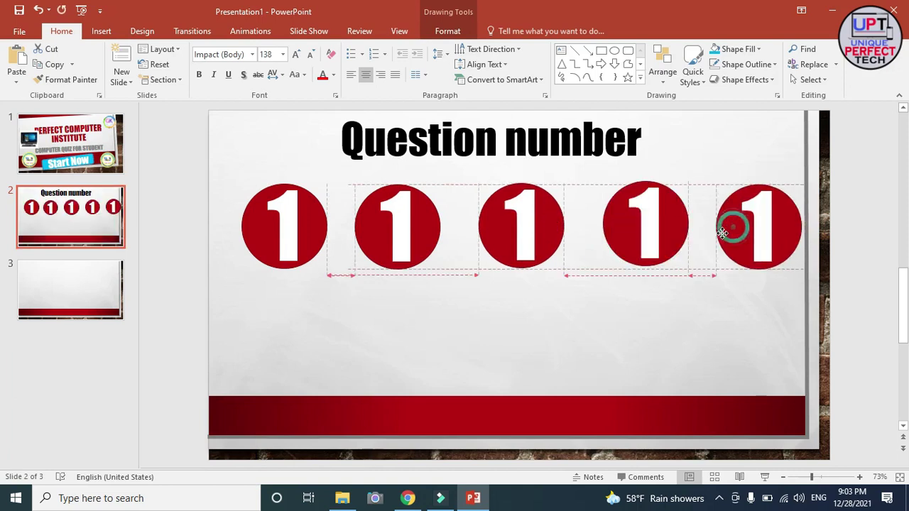
click(714, 319)
Renumber the copied circles 2, 3, 3 and 4.
click(315, 227)
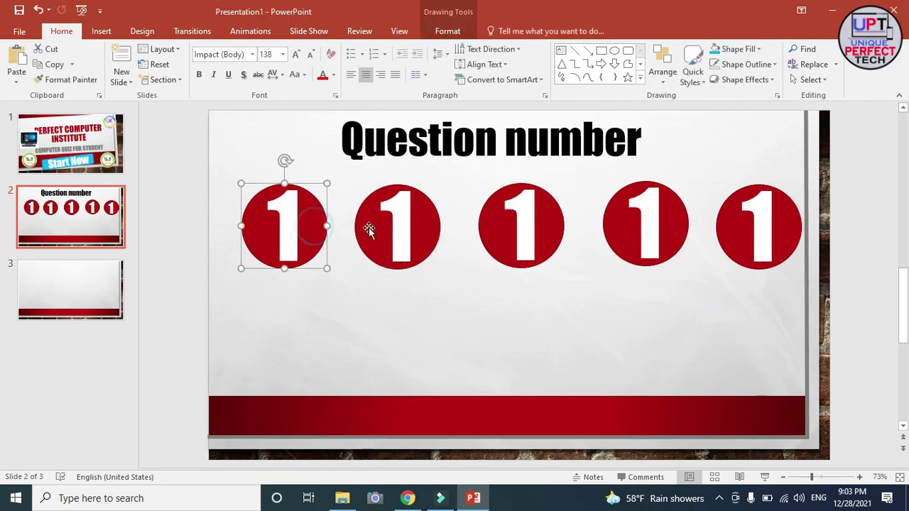
click(399, 201)
key(BackSpace)
text(2)
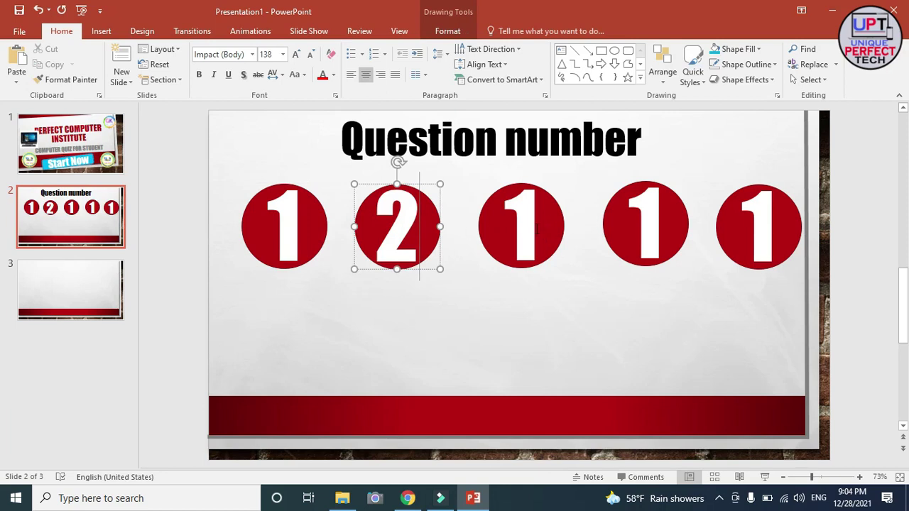
click(536, 227)
key(BackSpace)
text(3)
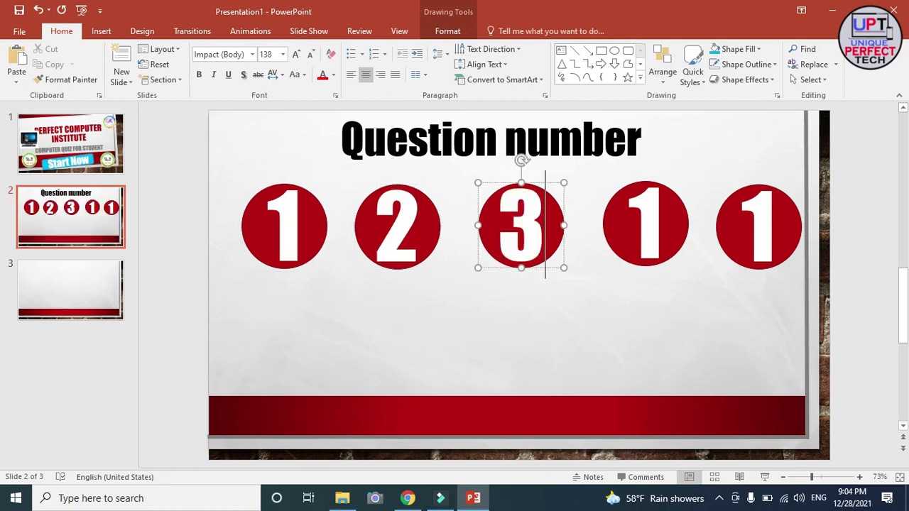
click(643, 257)
key(BackSpace)
text(3)
click(780, 228)
key(BackSpace)
text(4)
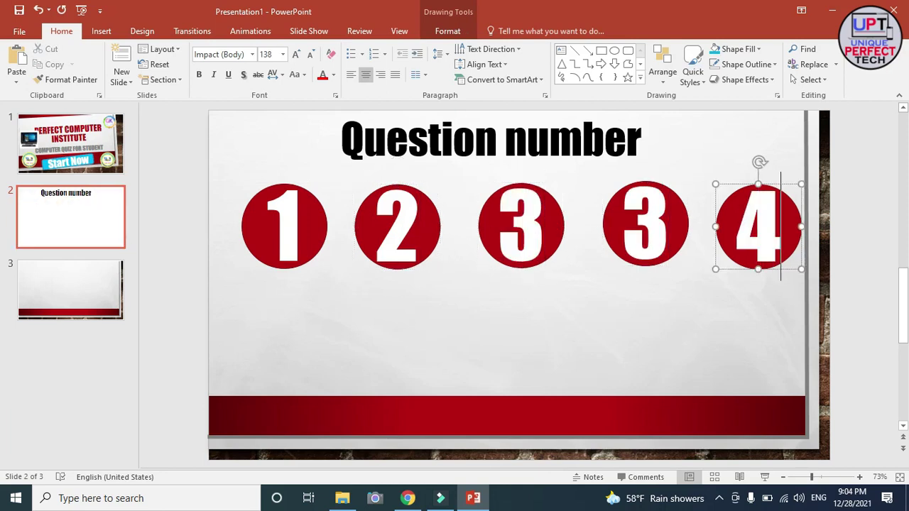
click(628, 305)
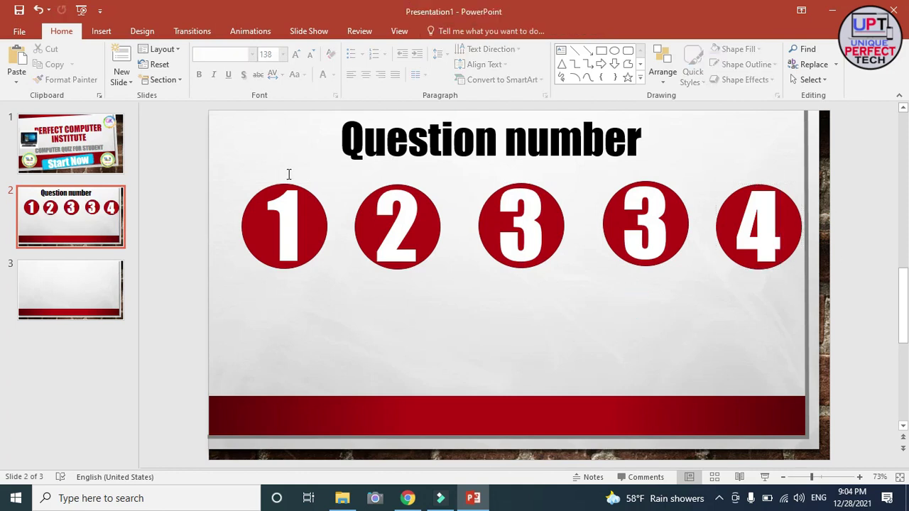
Fill circle 2 with green and the first circle 3 with yellow.
click(370, 196)
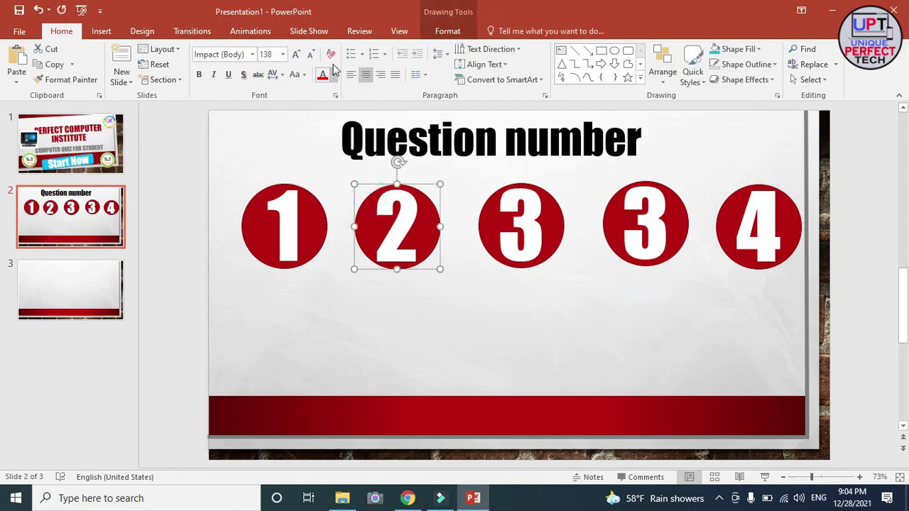
click(447, 31)
click(348, 48)
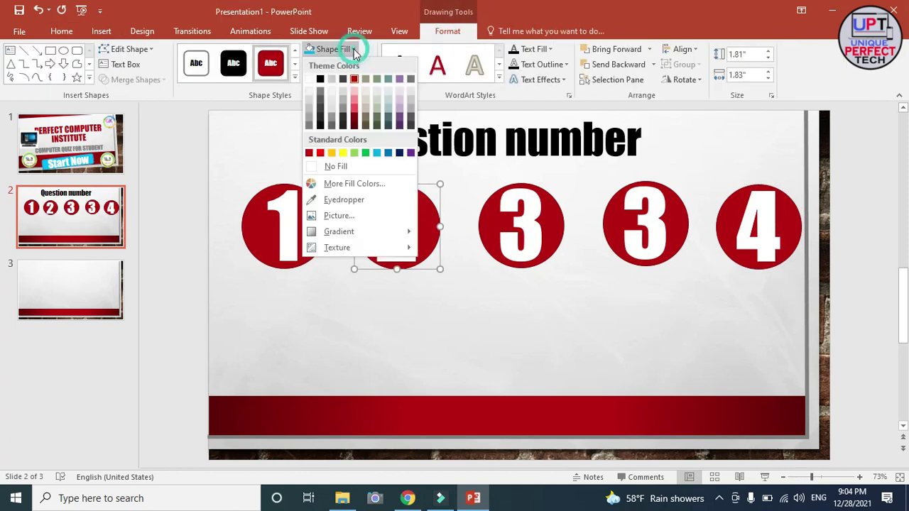
click(366, 153)
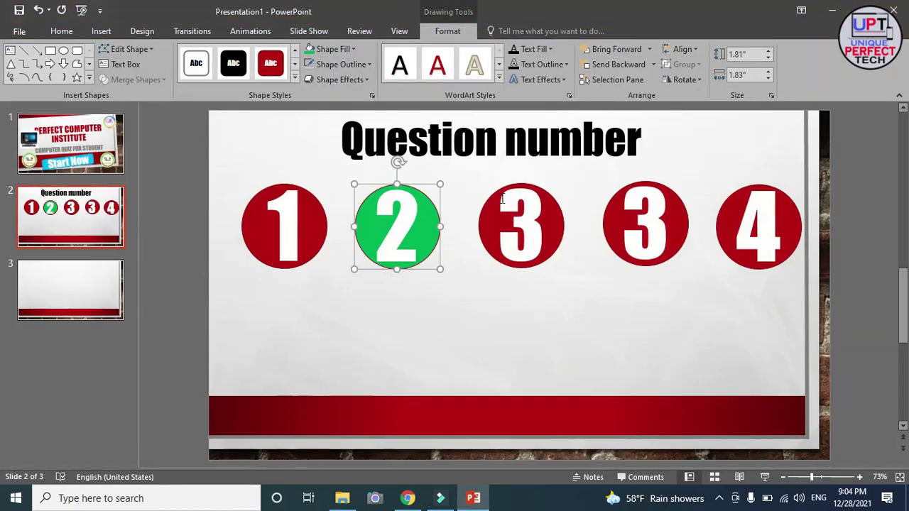
click(518, 213)
click(342, 149)
Fill the second circle 3 purple and circle 4 blue, then go to slide 3.
click(660, 213)
click(410, 149)
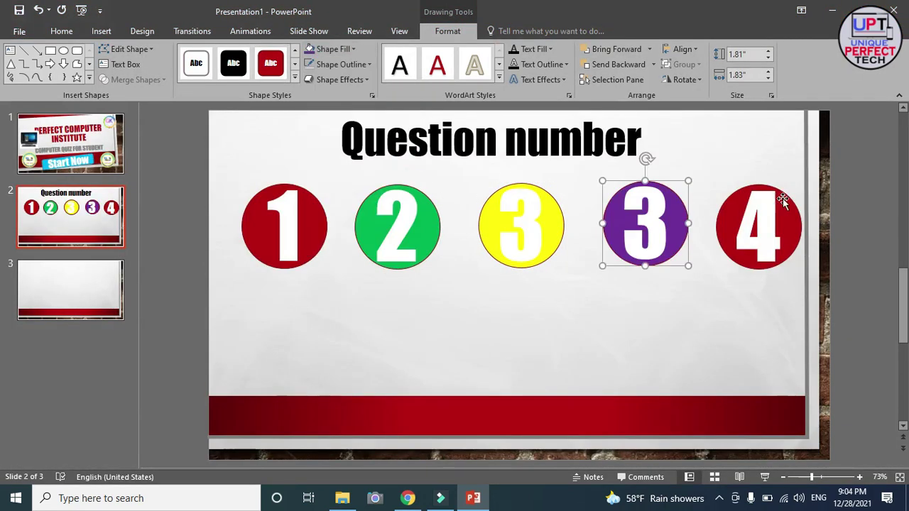
click(774, 213)
click(349, 49)
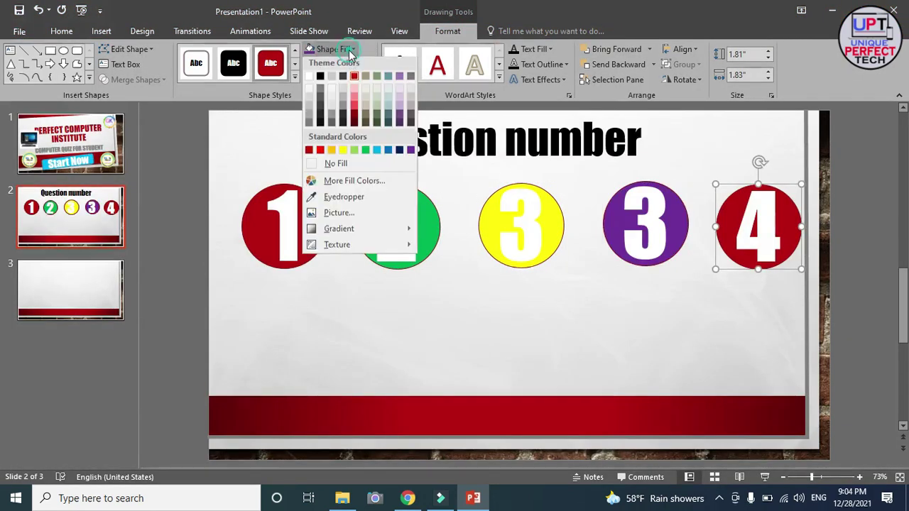
click(387, 150)
key(Escape)
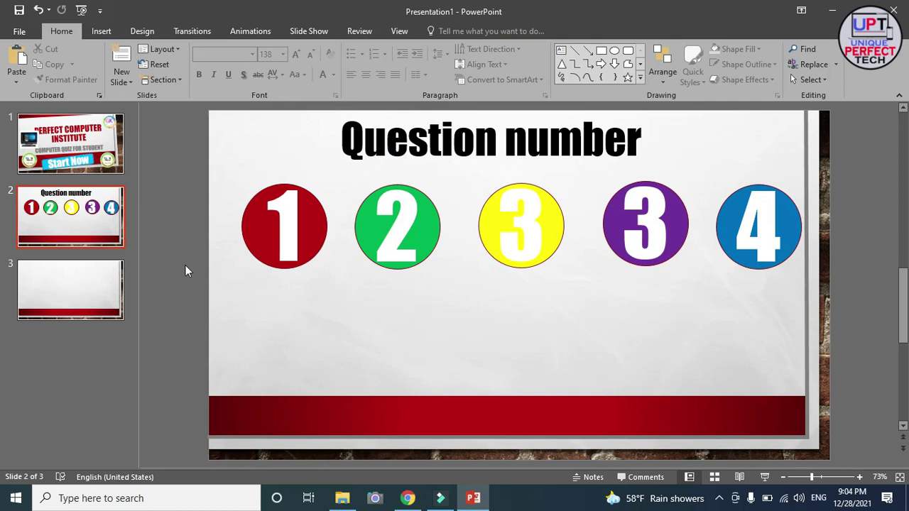
click(108, 291)
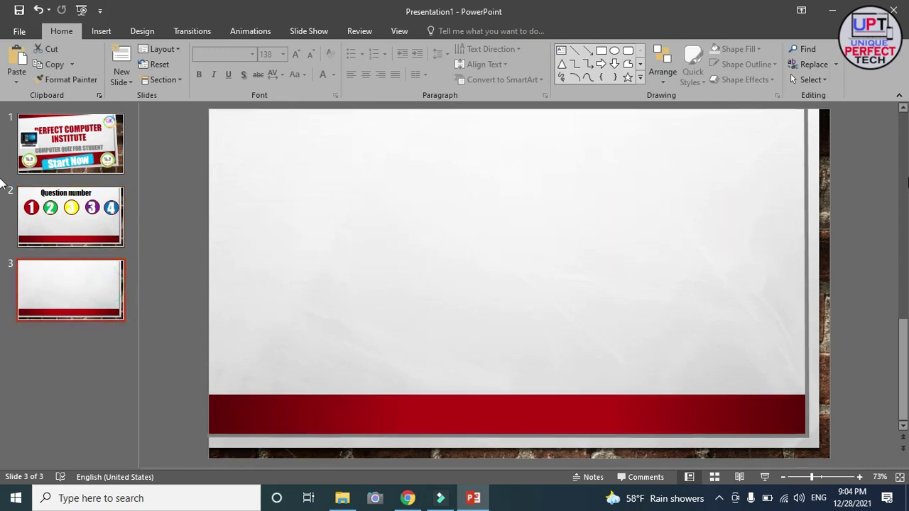
Draw an empty text box across the top of slide 3 and open the Quiz Quistion And Answer document.
click(116, 31)
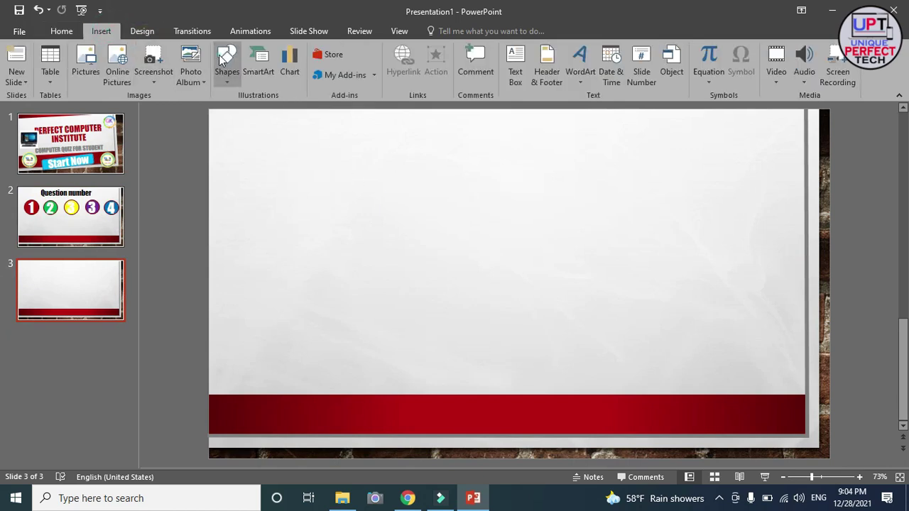
click(225, 64)
click(221, 110)
drag(282, 132, 706, 202)
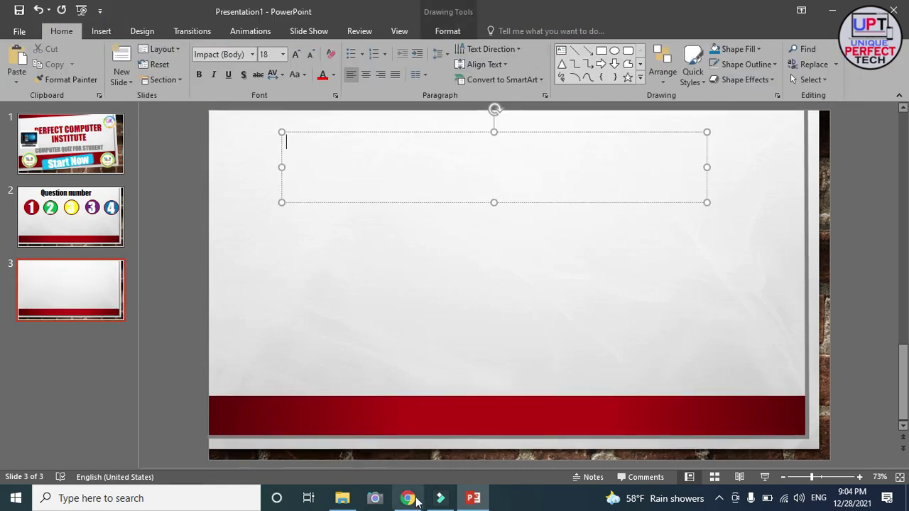
mouse_move(342, 498)
click(355, 502)
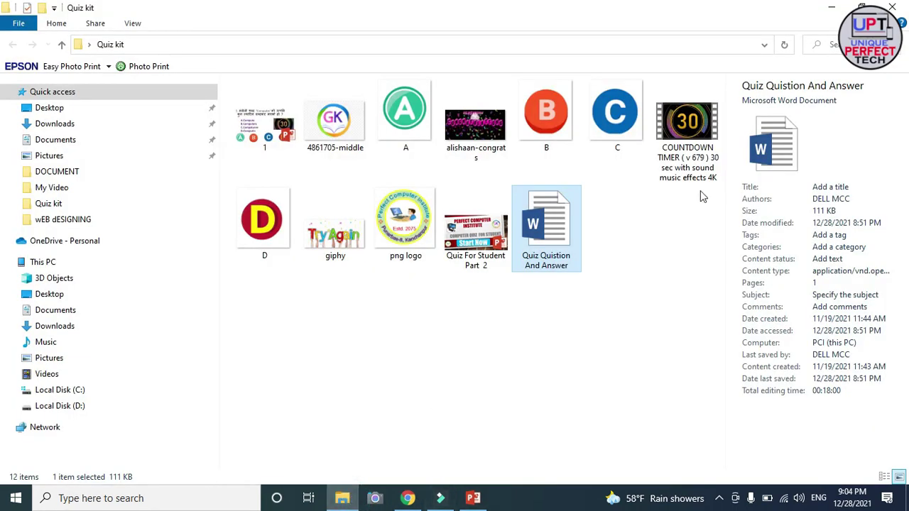
double_click(559, 232)
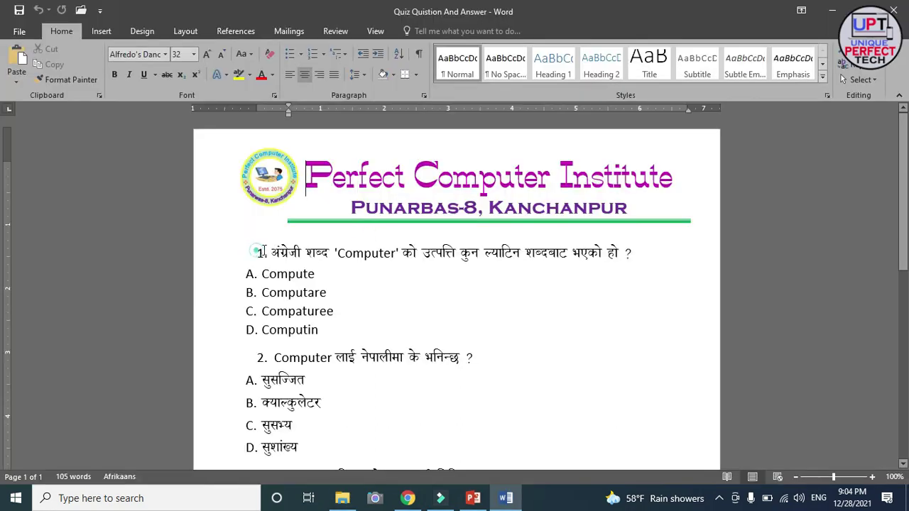
Copy question 1, about where the word Computer comes from, into slide 3's text box.
drag(258, 252, 626, 252)
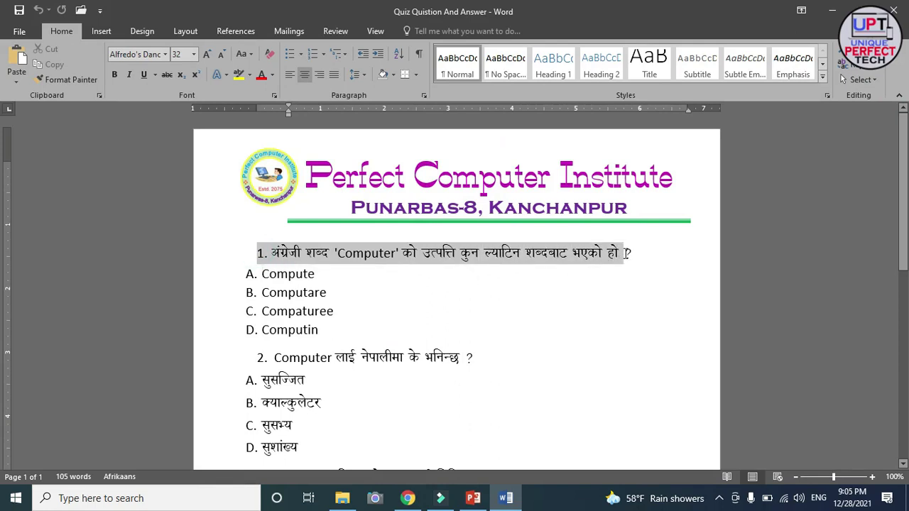
drag(628, 252, 641, 253)
key(ctrl+c)
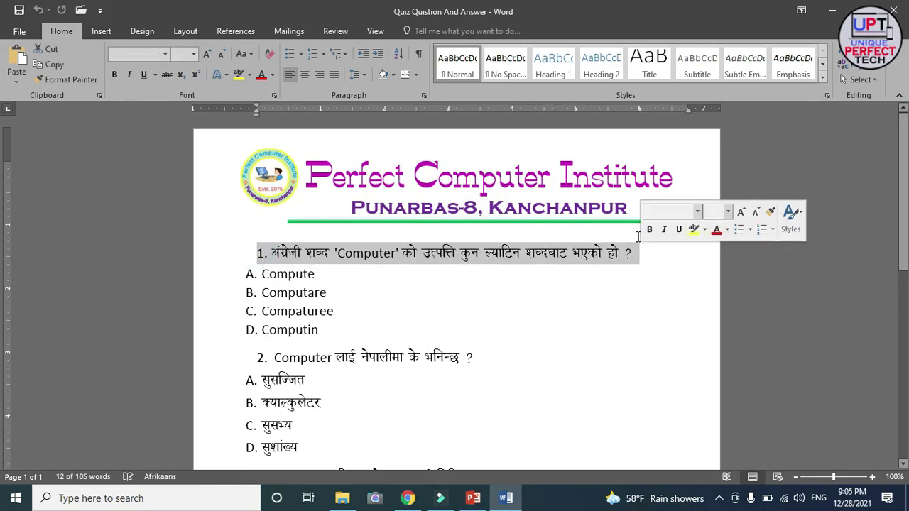
click(473, 498)
click(355, 159)
key(ctrl+v)
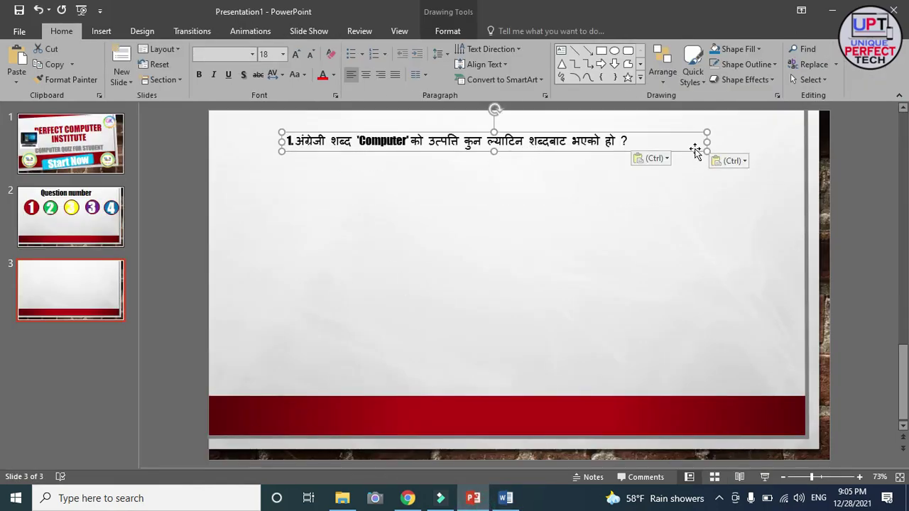
Enlarge question 1 and widen its box so it fits on one line at 28 pt.
drag(706, 149, 730, 177)
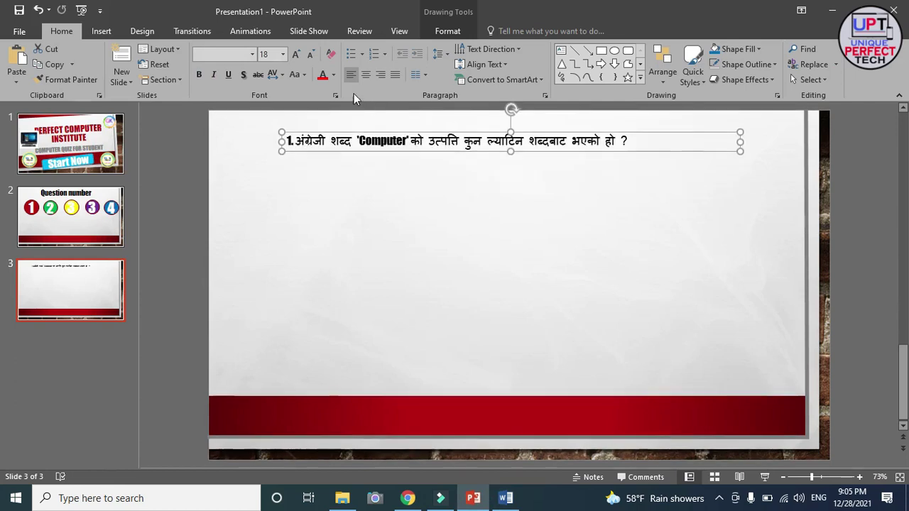
click(294, 57)
click(294, 56)
click(294, 56)
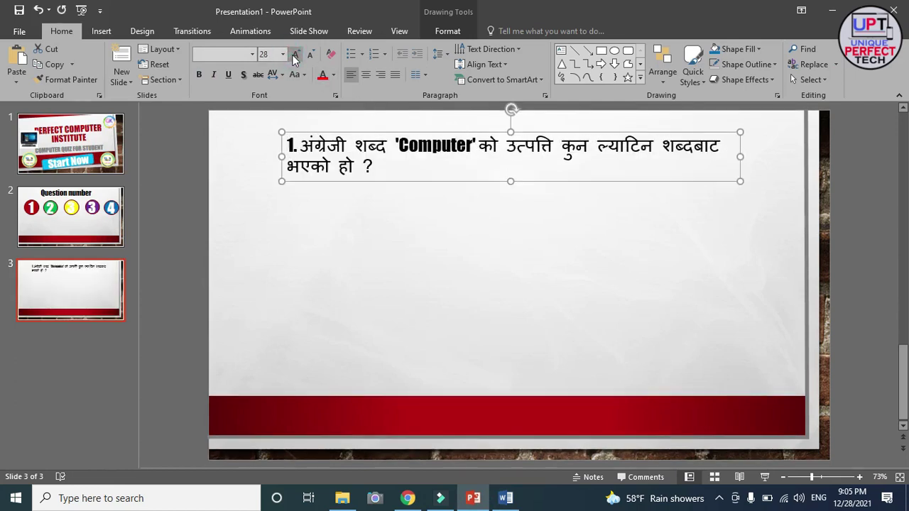
click(294, 56)
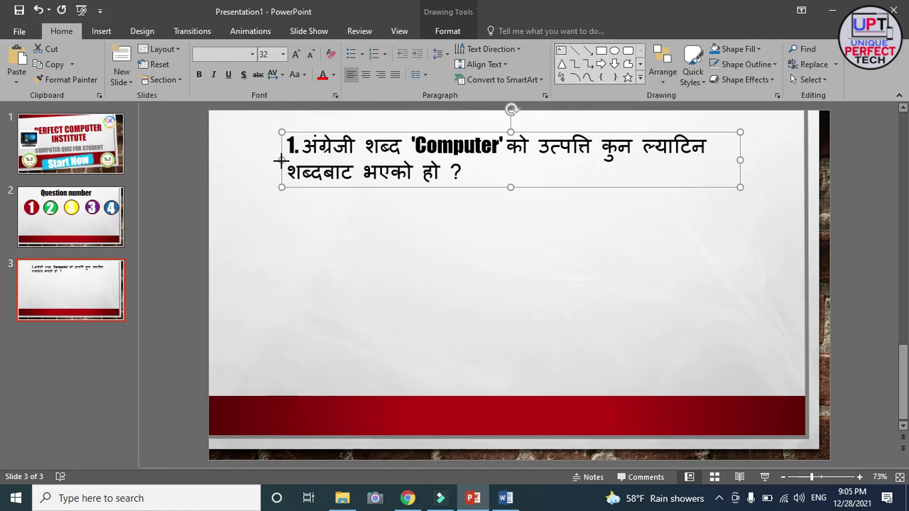
drag(281, 160, 226, 160)
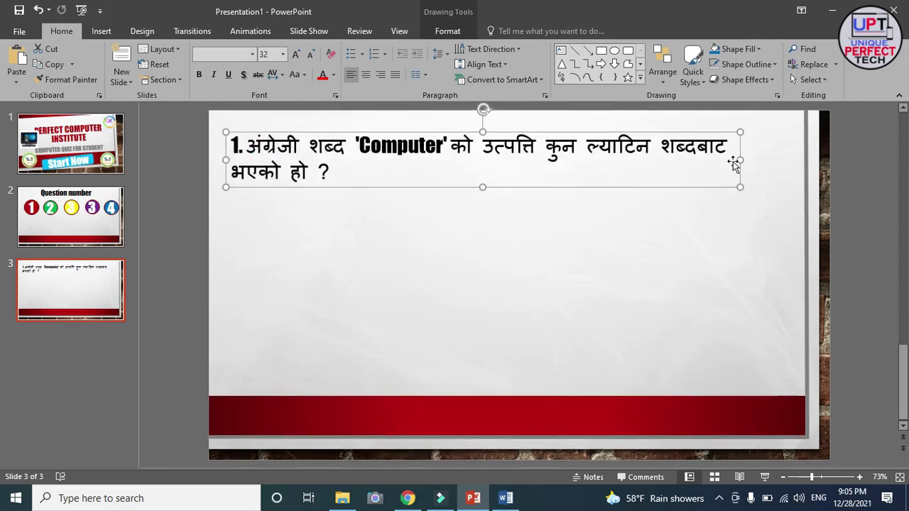
drag(736, 161, 801, 159)
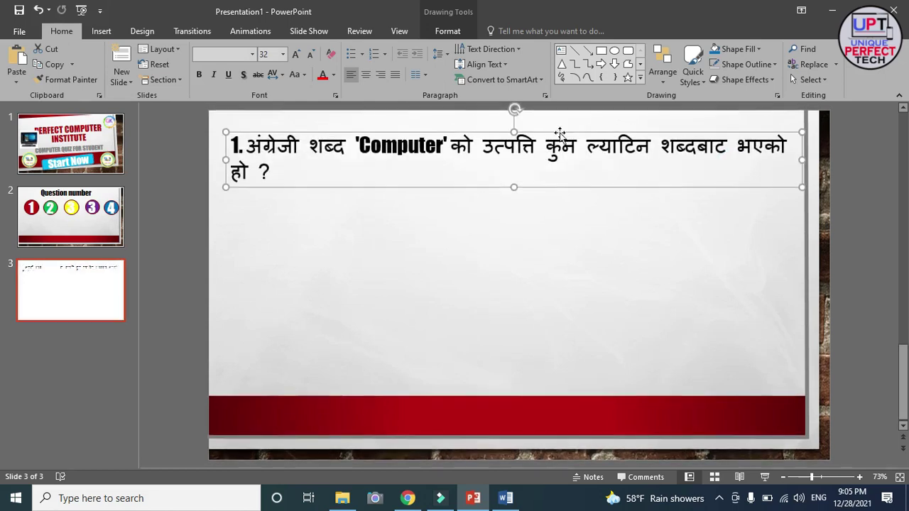
click(307, 57)
click(367, 207)
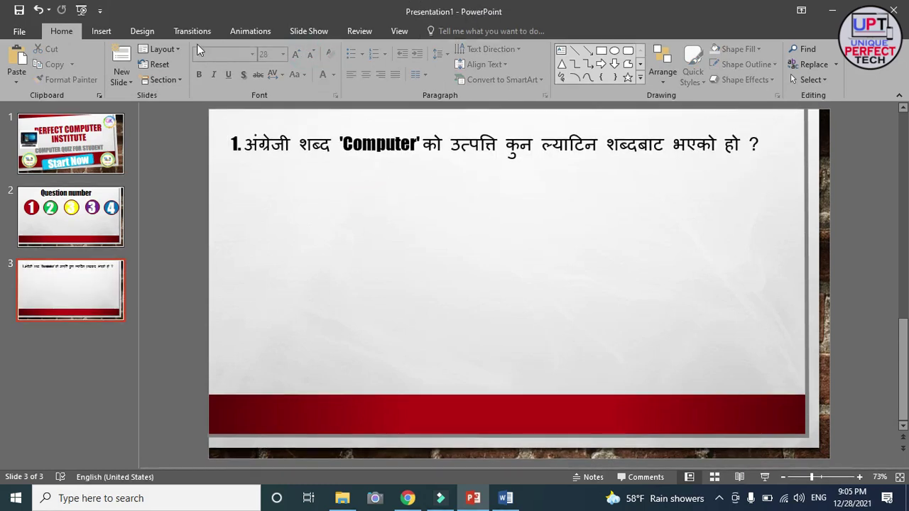
Draw a new text box below the question.
click(105, 32)
click(227, 71)
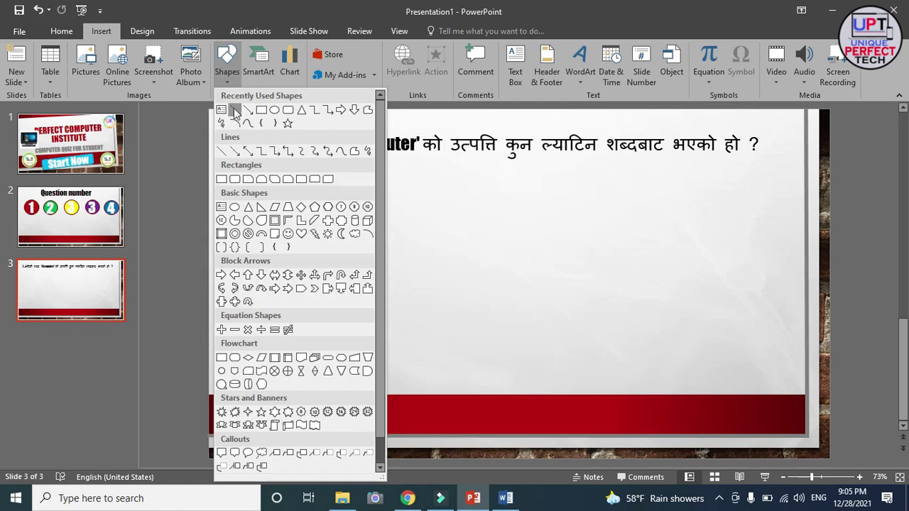
click(234, 110)
drag(253, 181, 717, 352)
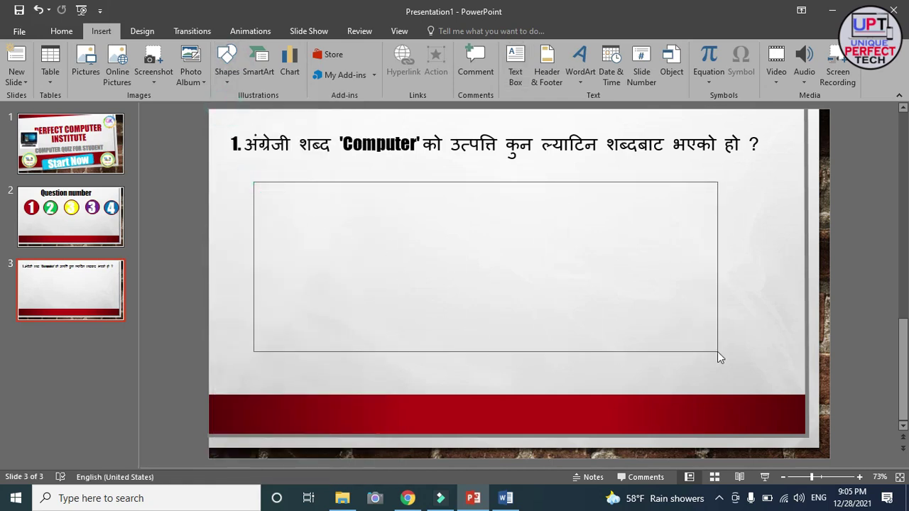
Copy the four answers to question 1 from the Word document.
click(506, 498)
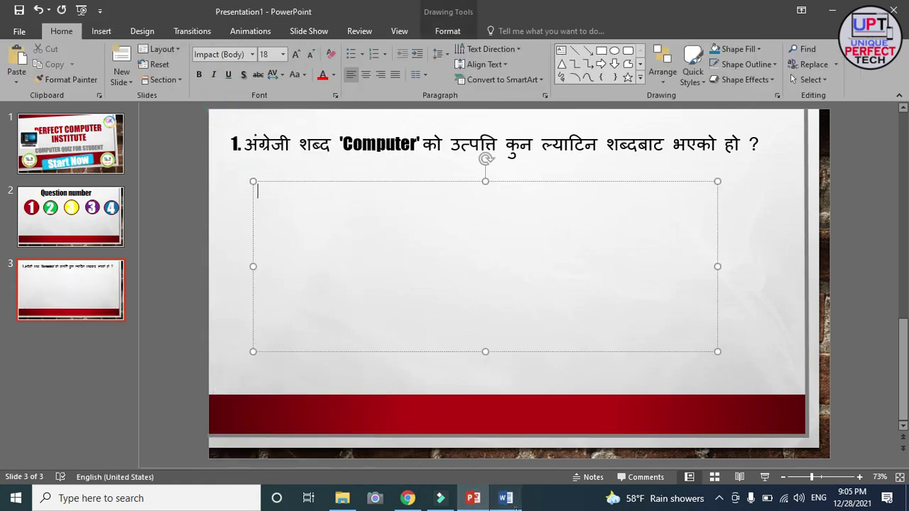
click(390, 307)
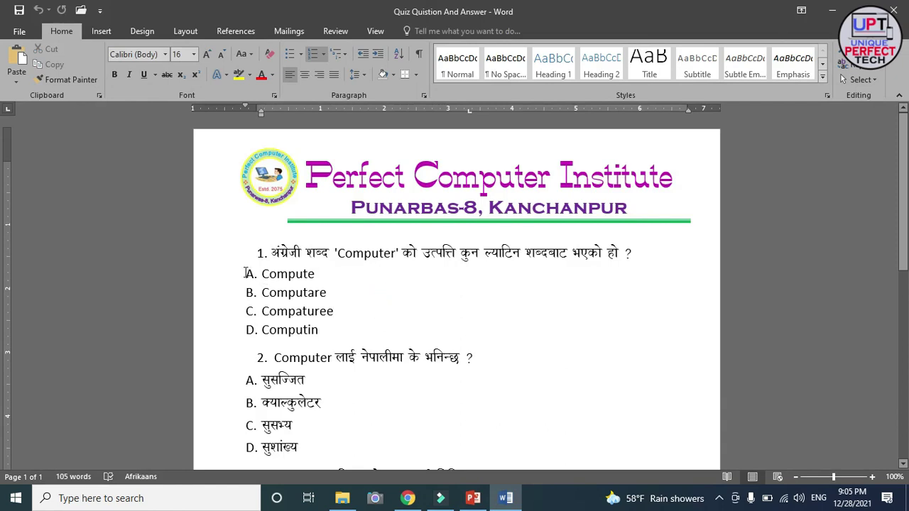
drag(245, 273, 377, 323)
key(ctrl+c)
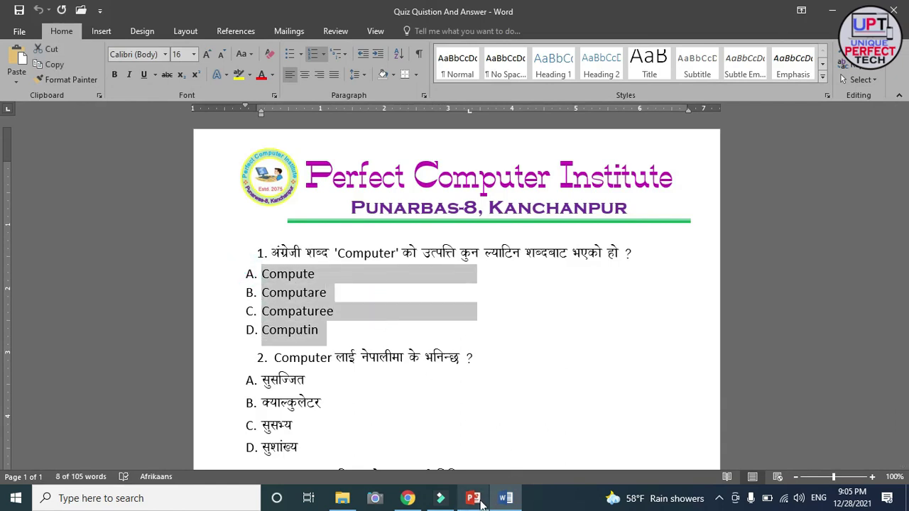
click(473, 498)
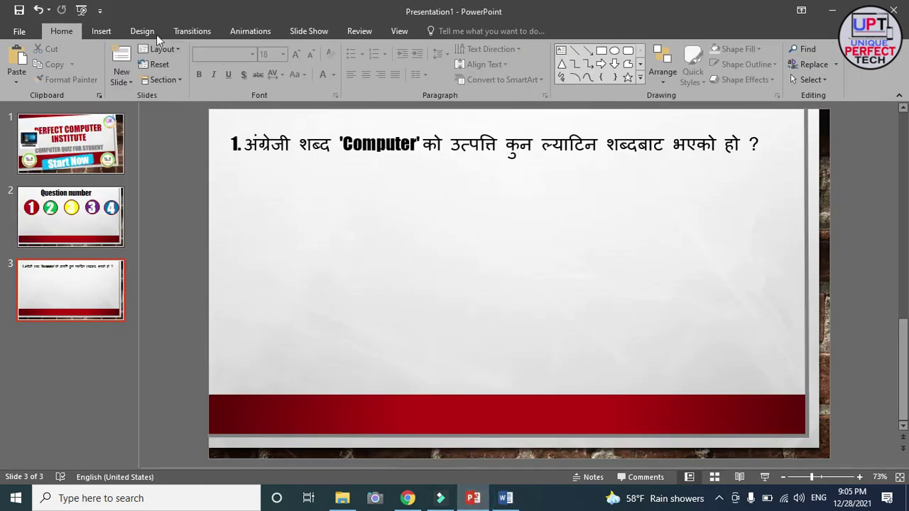
Paste the copied answers into a new text box below the question.
click(102, 30)
click(227, 71)
click(227, 107)
drag(276, 184, 547, 309)
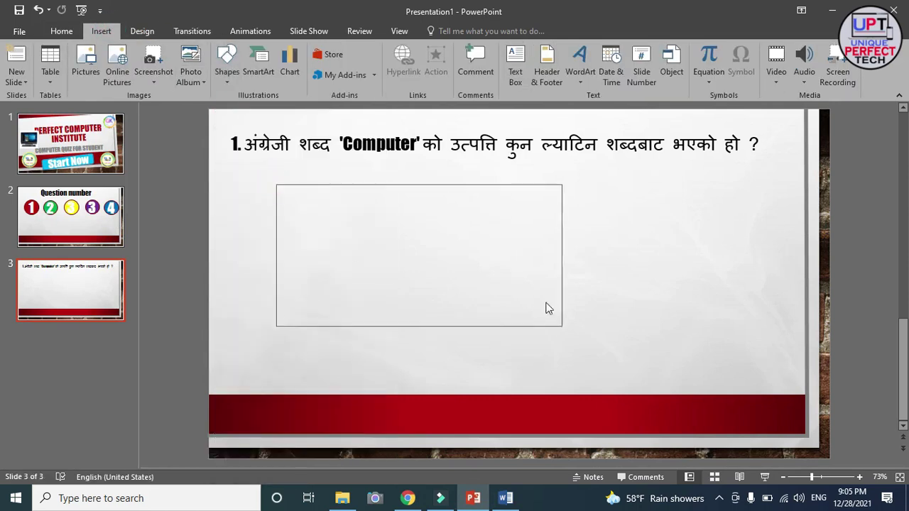
key(ctrl+v)
Set the four answers in bold Arial.
drag(284, 186, 364, 243)
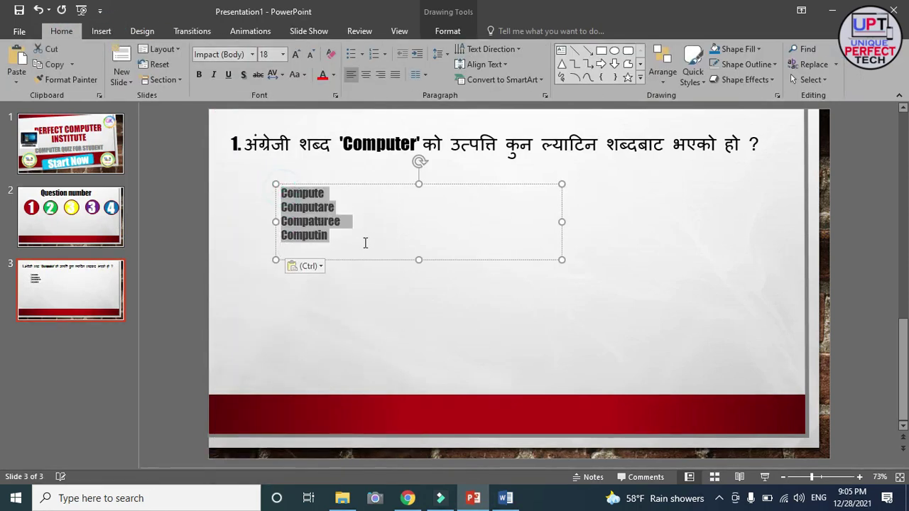
click(251, 55)
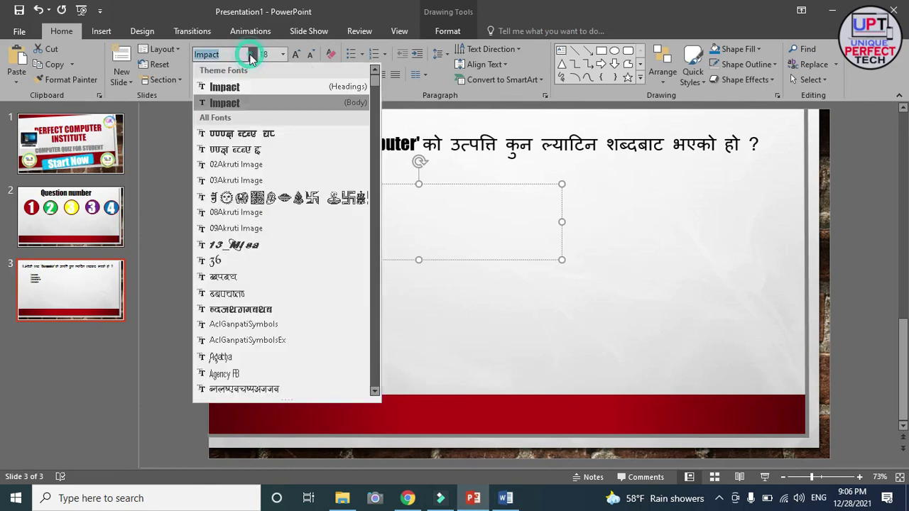
scroll(238, 282, down, 5)
click(238, 278)
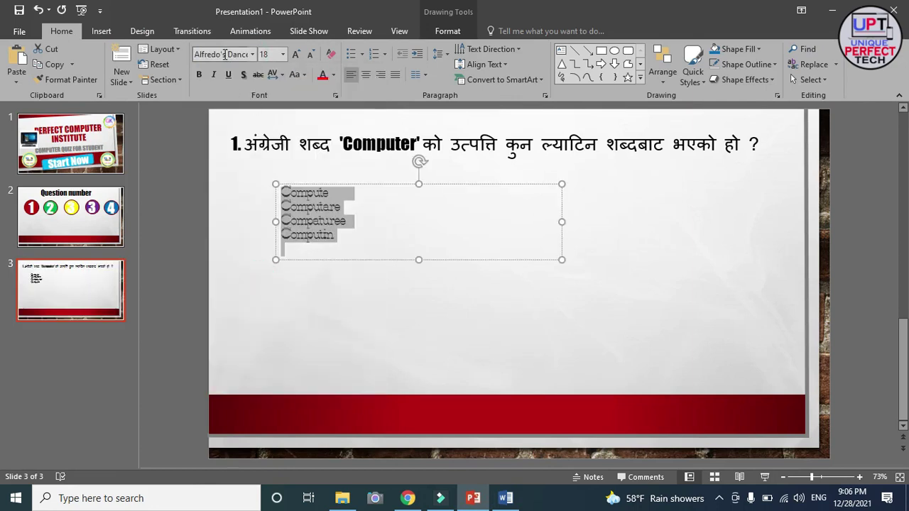
text(Arial)
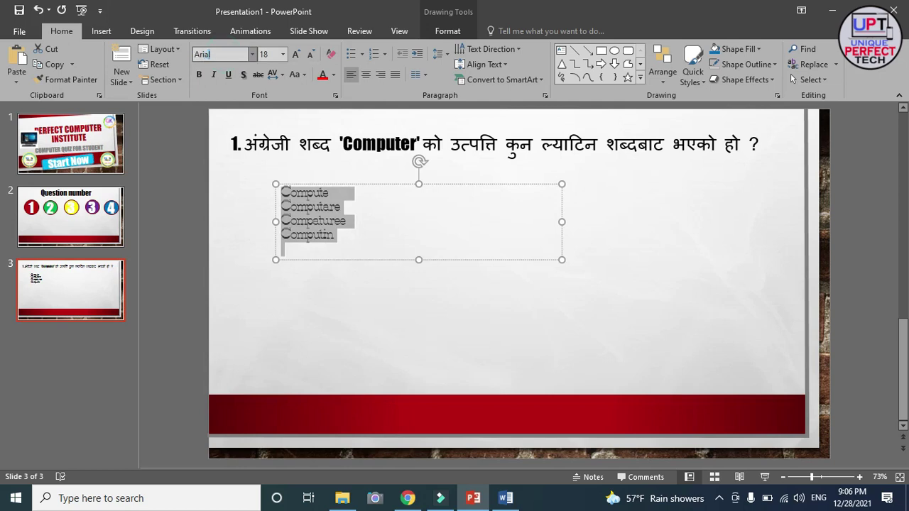
key(Return)
key(Escape)
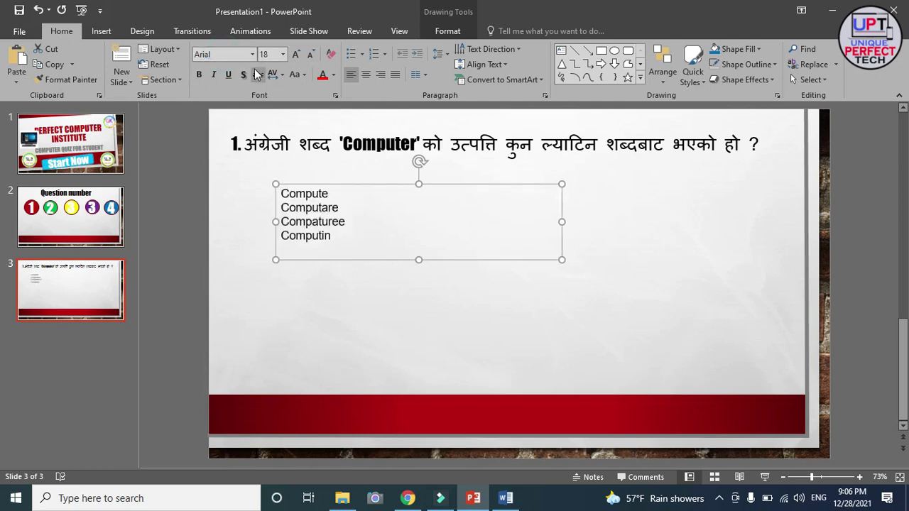
click(199, 74)
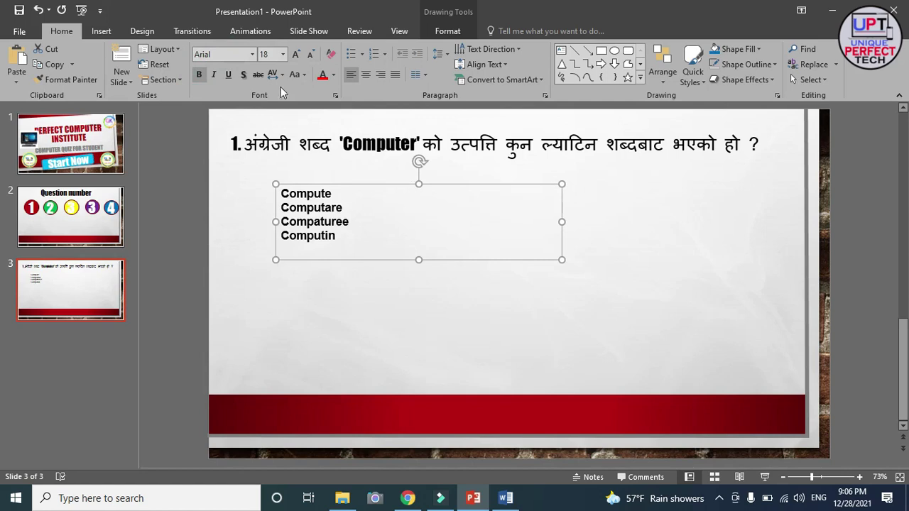
Letter the answers A.–D., enlarge them to 40 and move the list under the question.
click(385, 55)
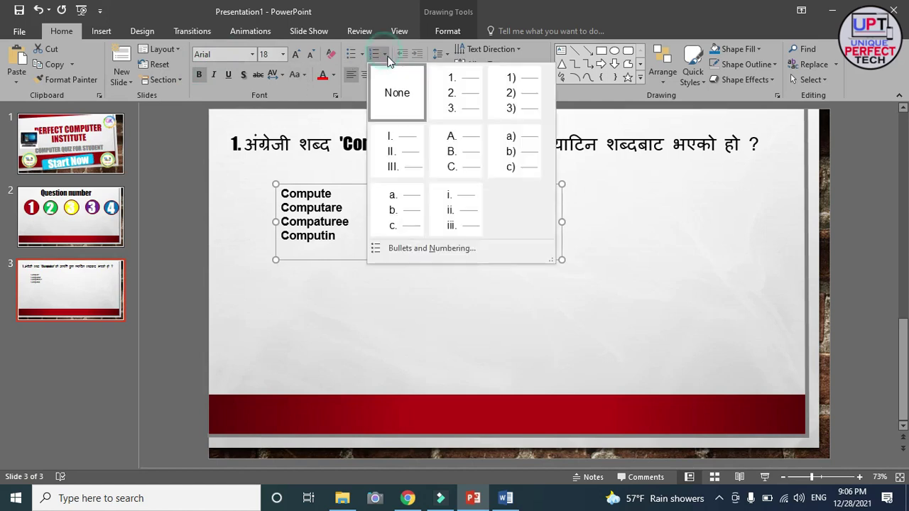
click(452, 149)
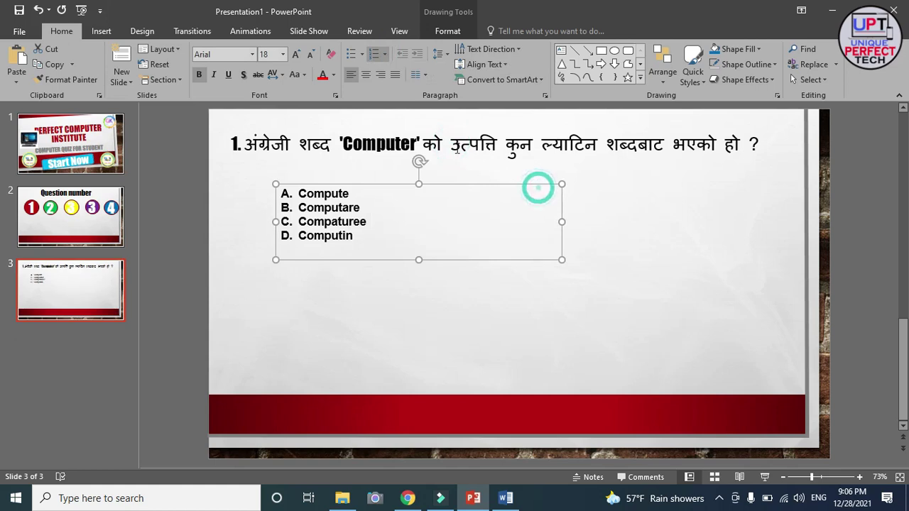
click(296, 54)
click(297, 54)
click(297, 55)
click(297, 54)
click(297, 55)
click(297, 54)
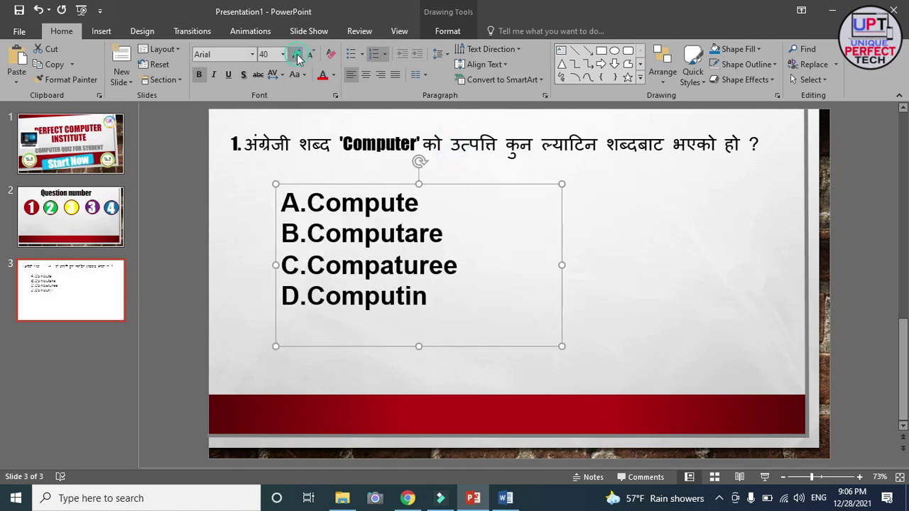
drag(472, 182, 459, 165)
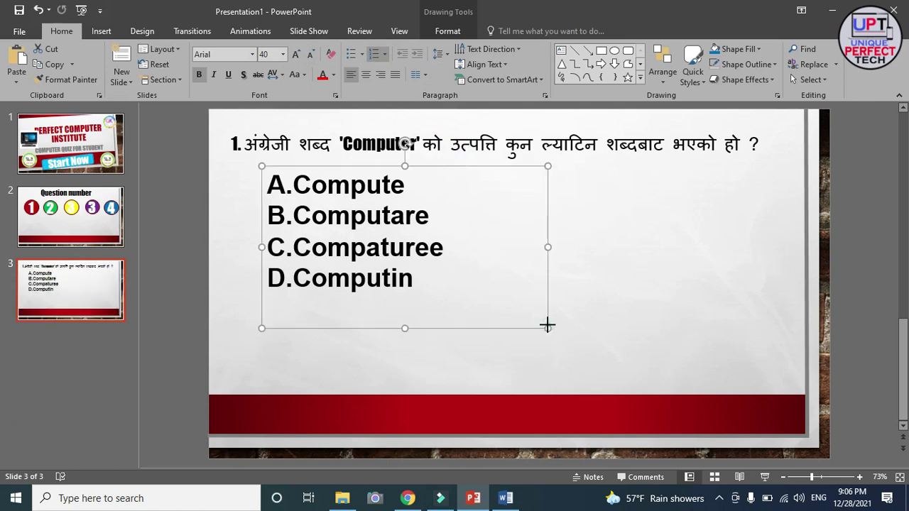
click(618, 258)
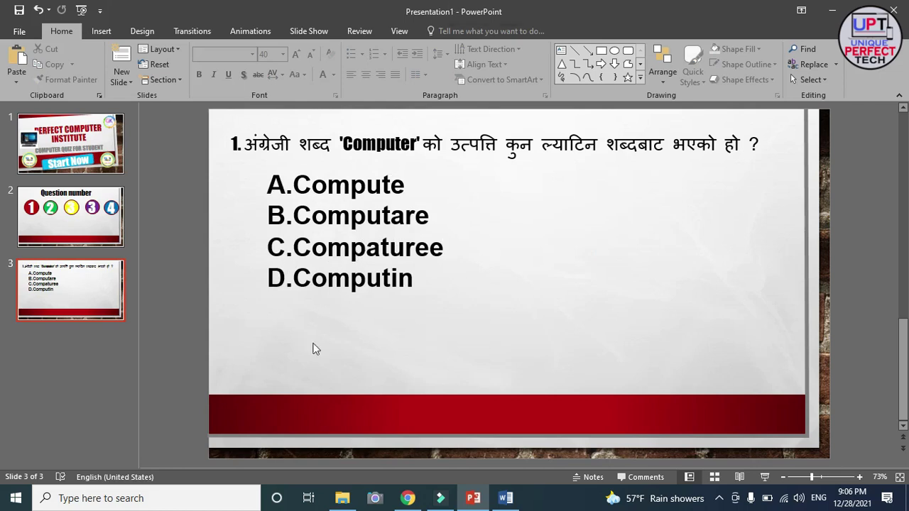
Insert the A, C and D letter pictures onto slide 3.
click(102, 33)
click(89, 64)
click(263, 190)
click(310, 193)
ctrl+click(398, 196)
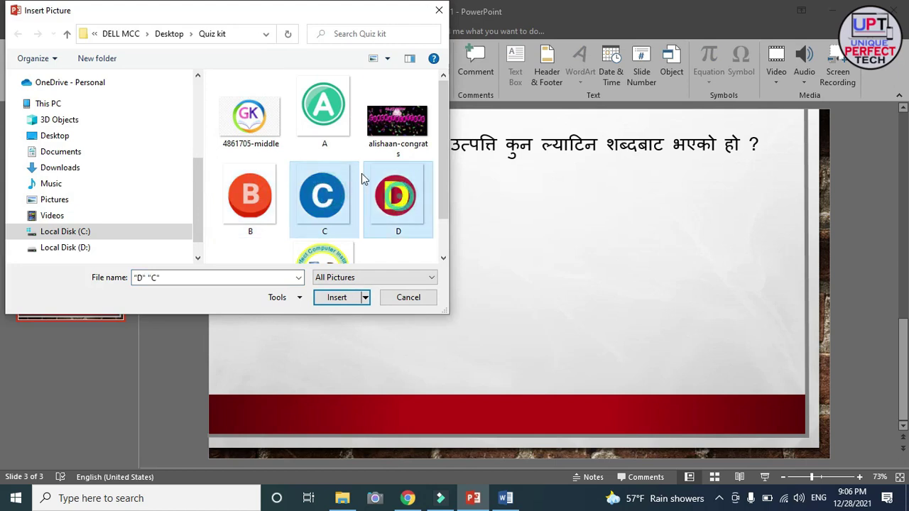
ctrl+click(330, 117)
click(355, 296)
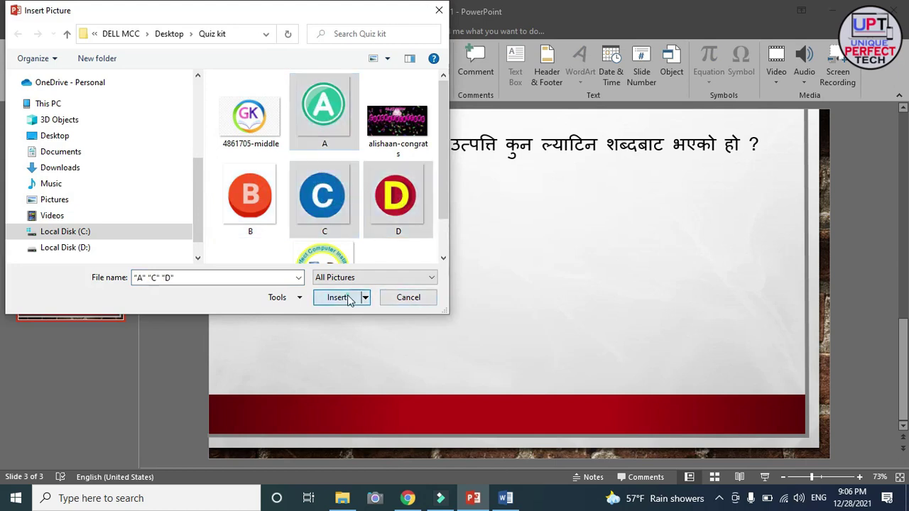
Arrange the A, C and D pictures along the red band.
click(657, 243)
mouse_move(568, 298)
mouse_down()
mouse_move(750, 327)
mouse_move(776, 377)
mouse_up()
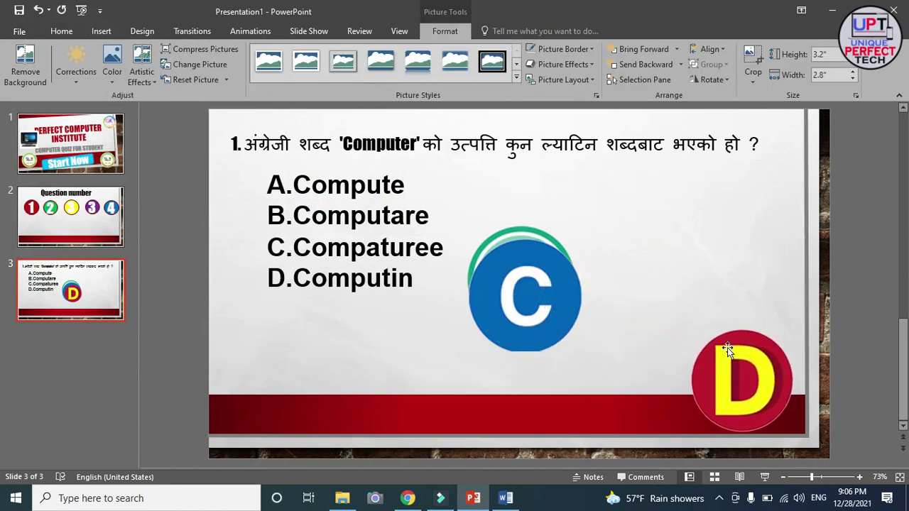
drag(527, 243, 596, 384)
drag(520, 279, 306, 376)
drag(592, 371, 566, 331)
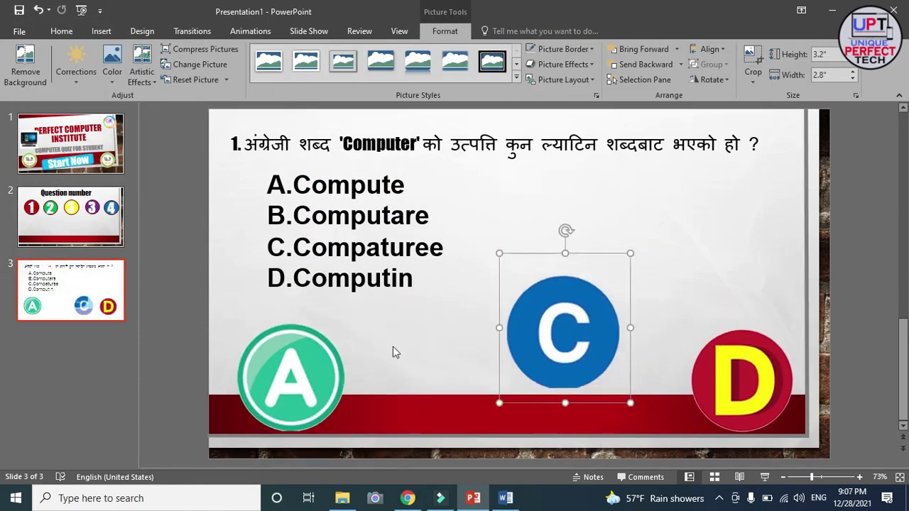
click(340, 369)
mouse_move(596, 360)
mouse_down()
mouse_move(577, 326)
mouse_move(575, 380)
mouse_up()
mouse_move(760, 379)
mouse_down()
mouse_move(770, 345)
mouse_move(758, 374)
mouse_up()
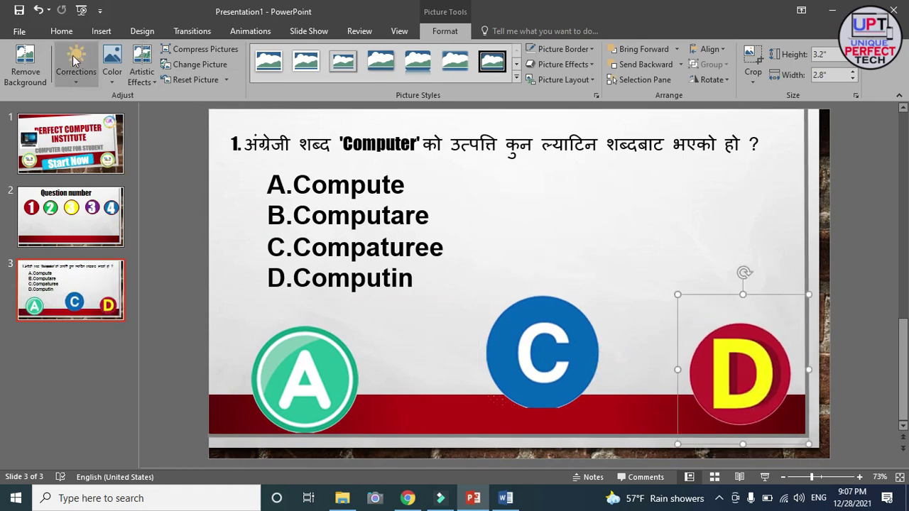
Insert the B letter picture and place it between A and C.
click(100, 31)
click(84, 63)
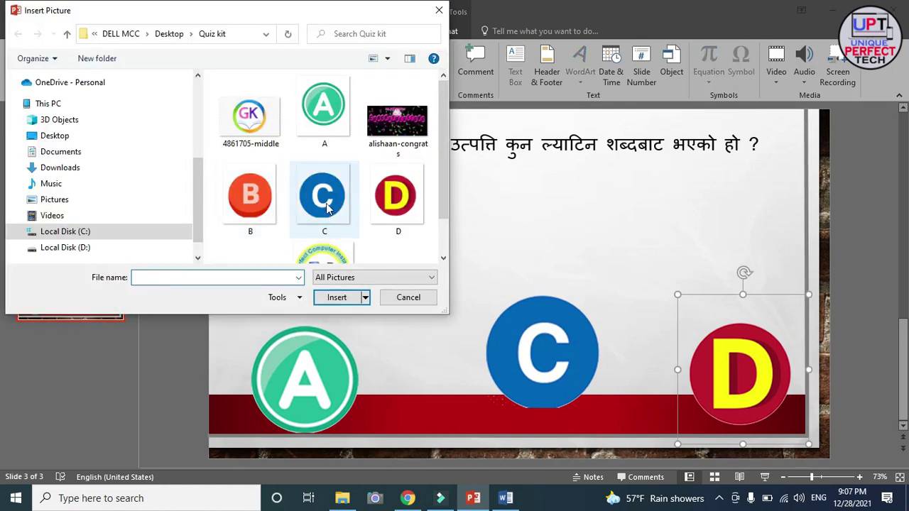
click(250, 195)
click(338, 297)
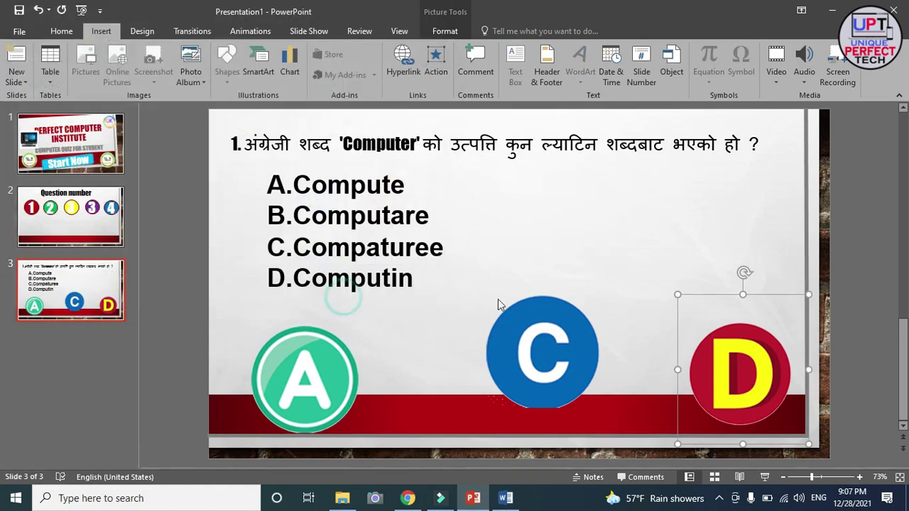
drag(524, 296, 426, 369)
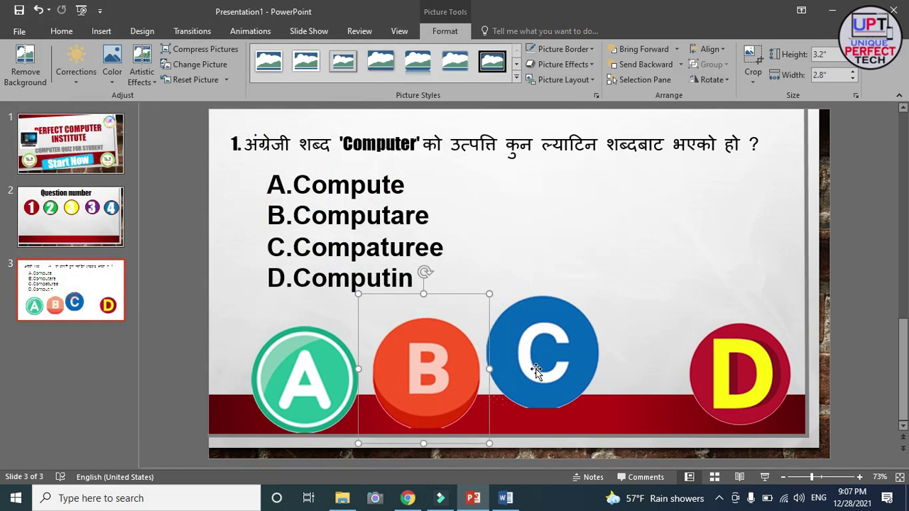
Shift the C and B circles slightly right for even spacing.
drag(536, 371, 565, 395)
click(697, 277)
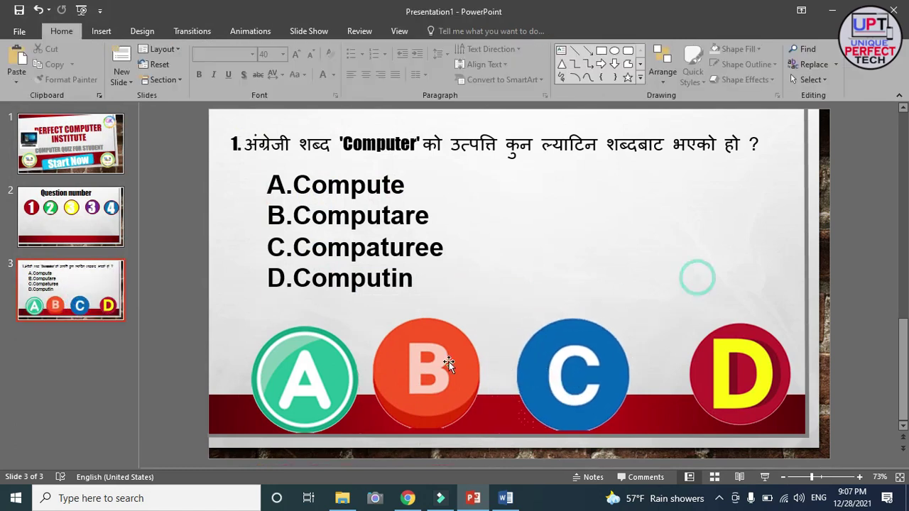
drag(447, 363, 458, 364)
click(629, 266)
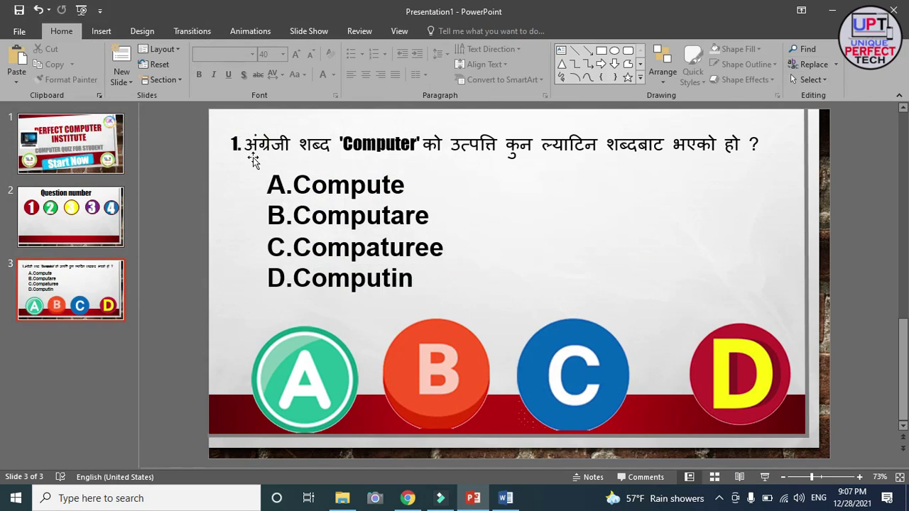
Duplicate slide 3 as slide 4 and select its question line.
right_click(90, 298)
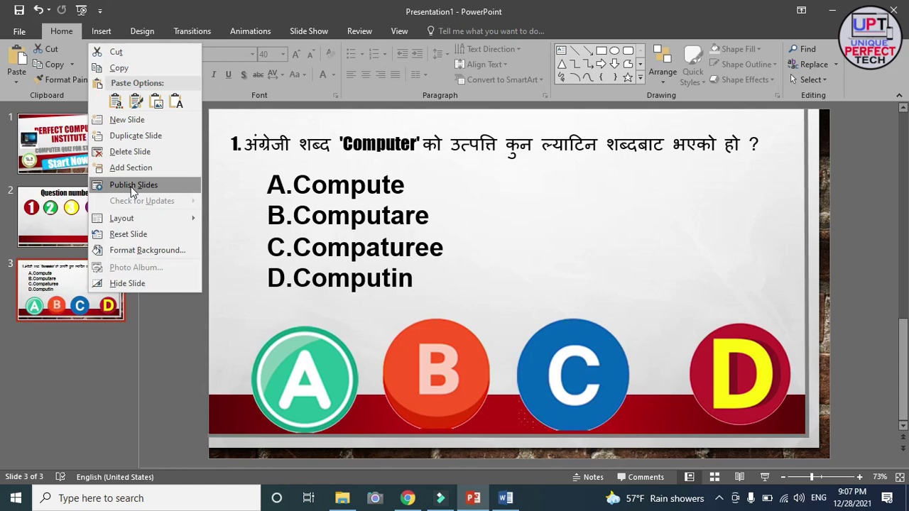
click(150, 135)
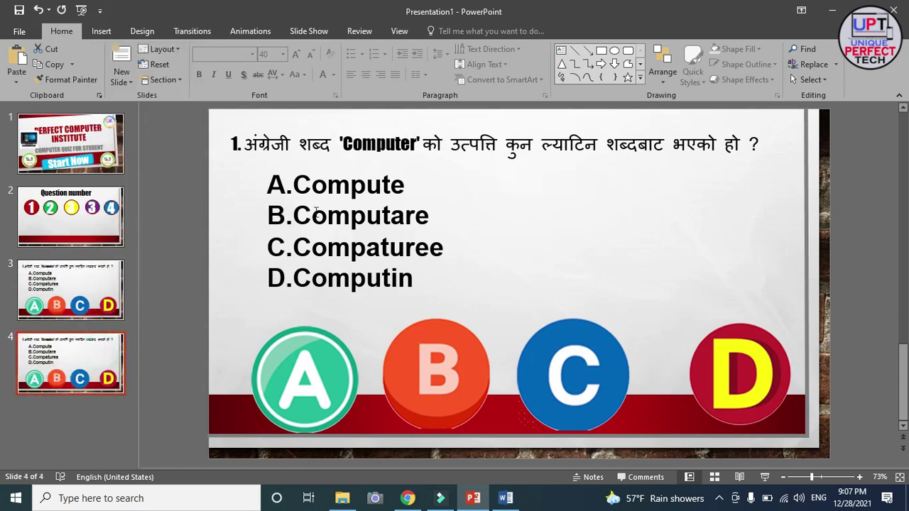
double_click(371, 153)
triple_click(370, 153)
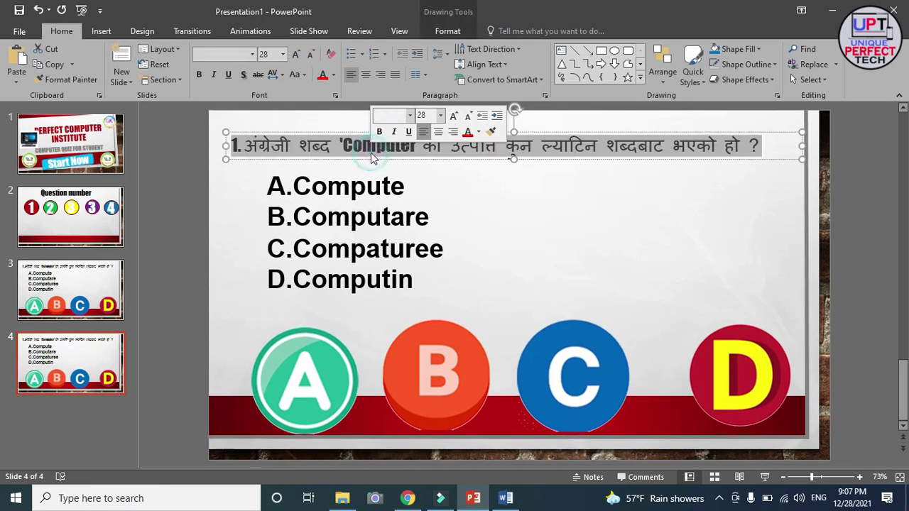
Replace the question with '2. Computer लाई नेपालीमा के भनिन्छ ?' from Word and enlarge it.
click(506, 499)
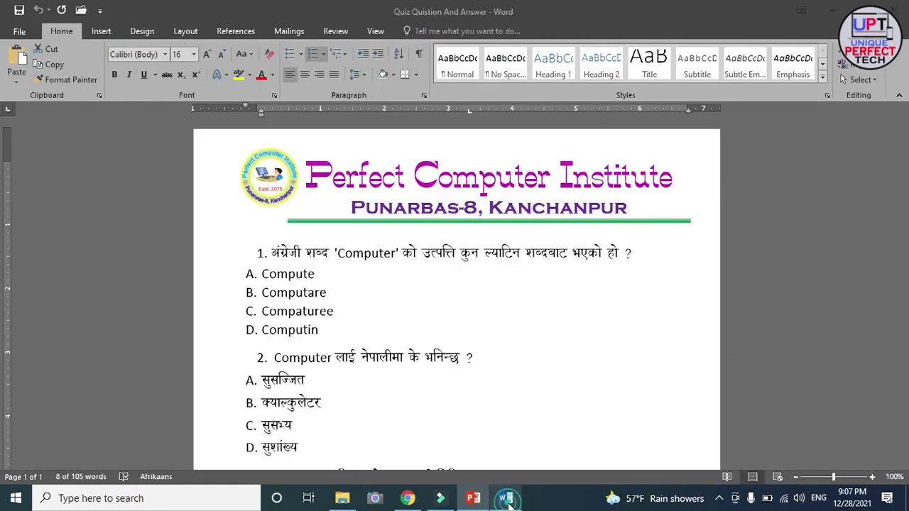
drag(255, 357, 479, 362)
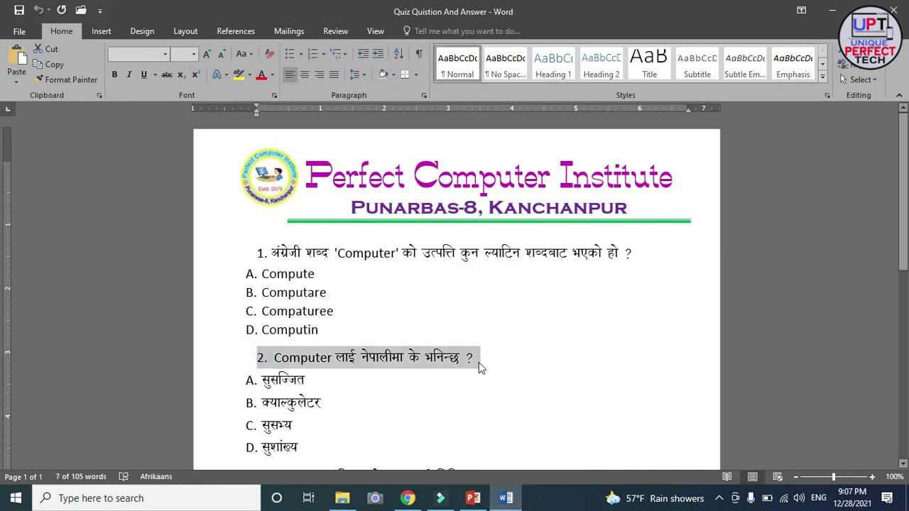
click(466, 503)
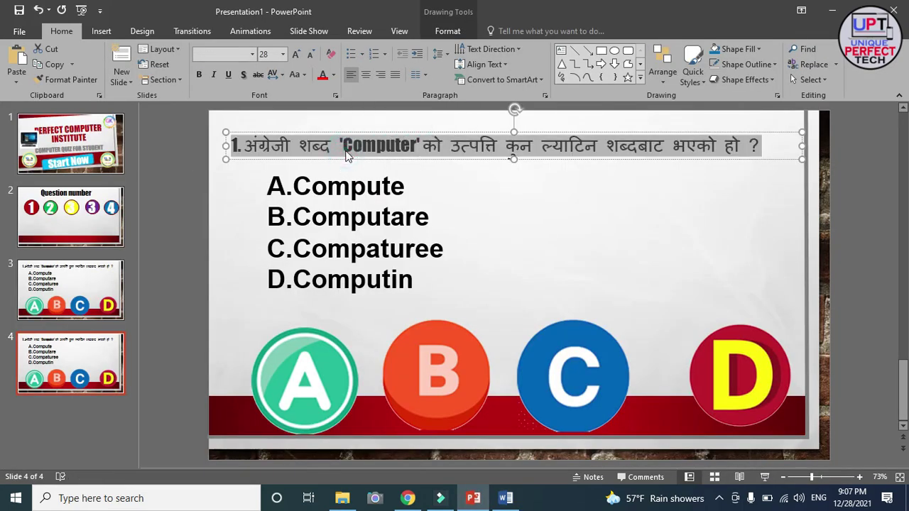
text(2. Computer लाई नेपालीमा के भनिन्छ ?)
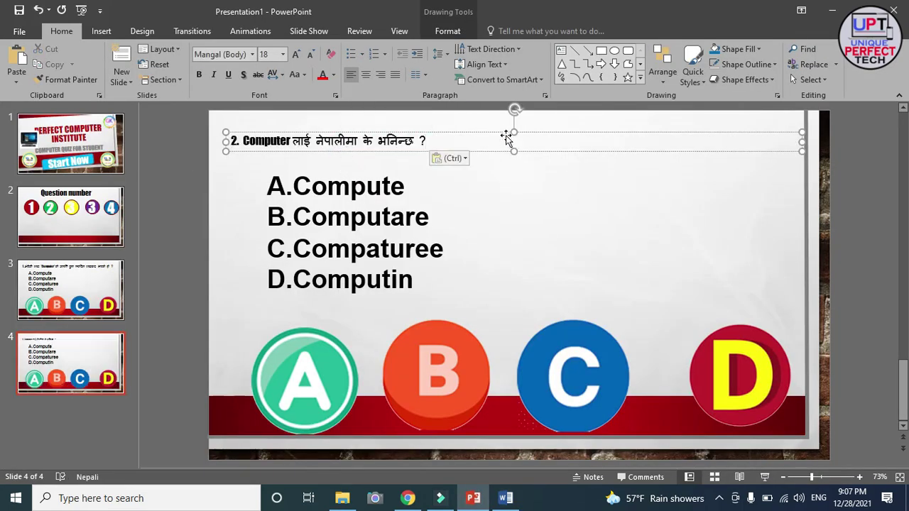
click(506, 138)
click(296, 57)
click(296, 57)
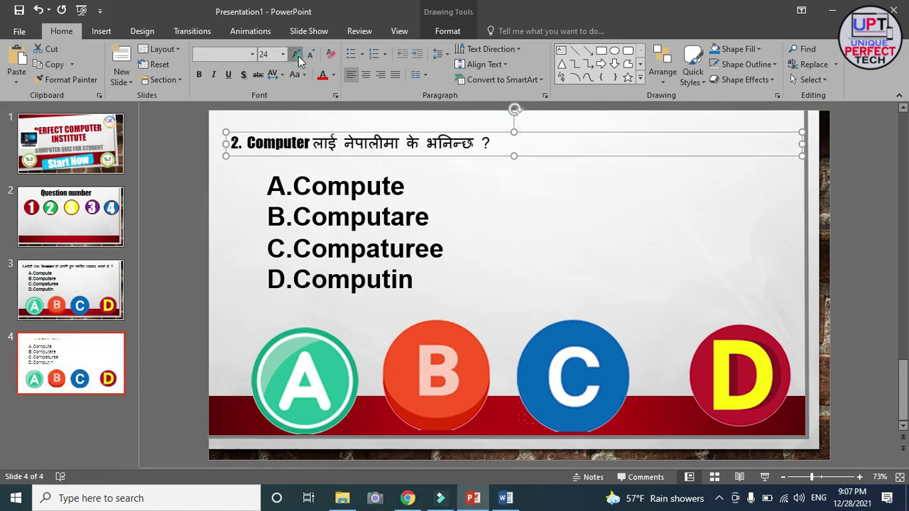
click(296, 57)
click(296, 56)
Select slide 4's old answers and copy question 2's four answers from Word.
click(360, 225)
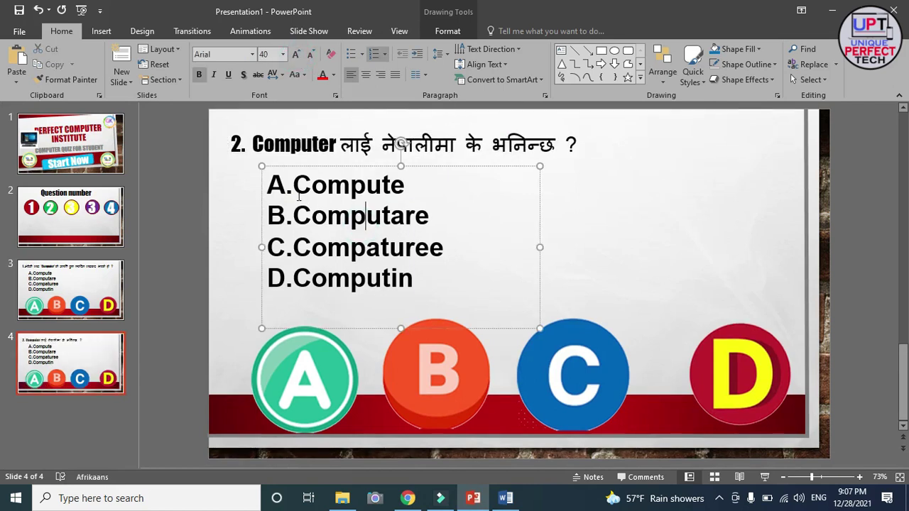
drag(297, 185, 454, 274)
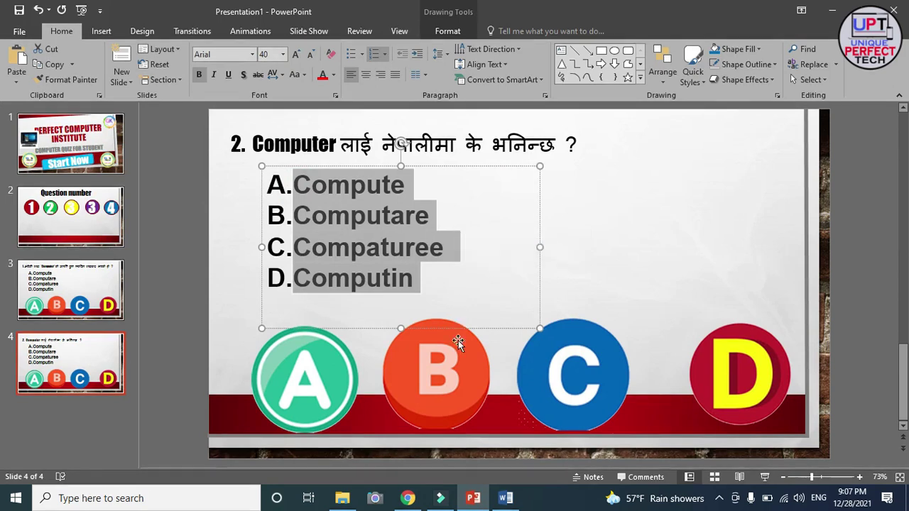
click(501, 506)
click(345, 377)
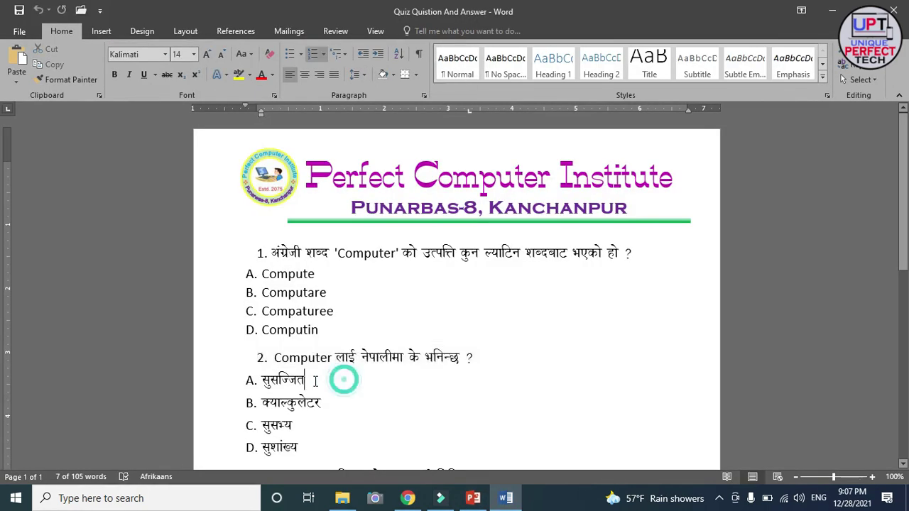
drag(262, 378, 338, 440)
key(ctrl+c)
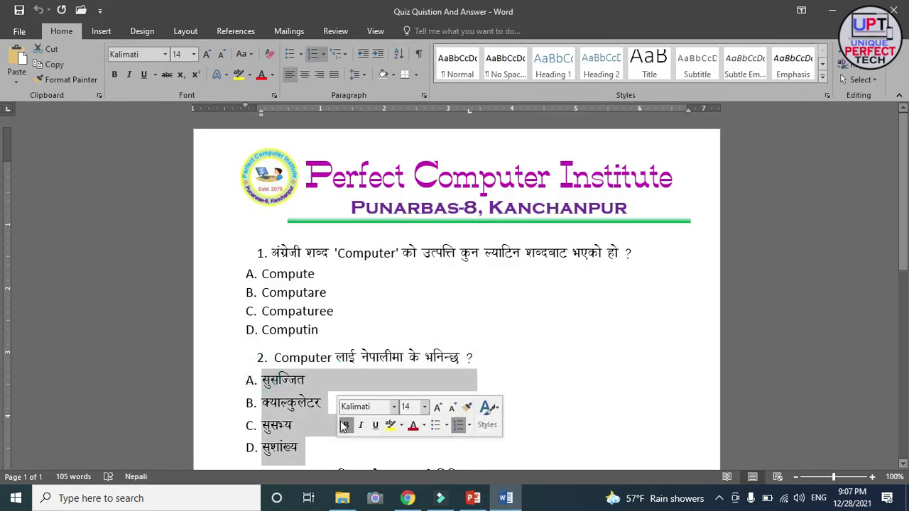
click(473, 497)
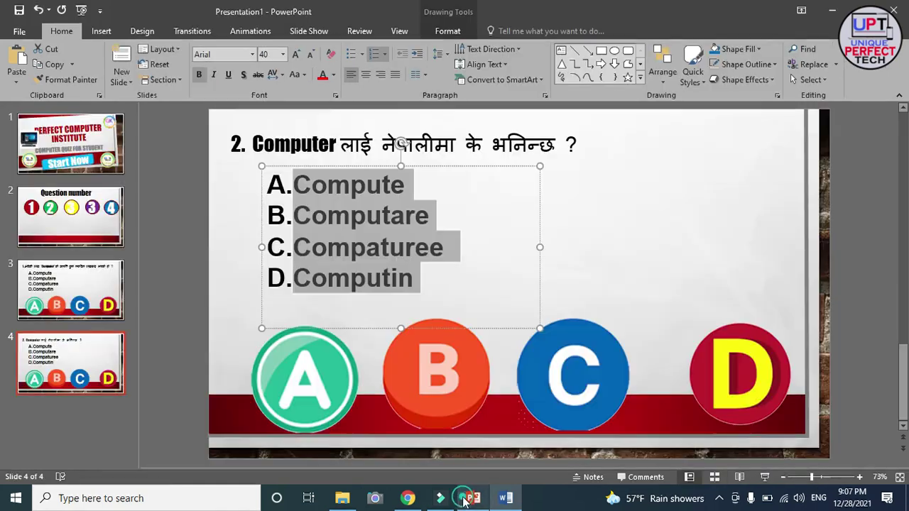
Paste the Nepali answers over slide 4's old options, drop the empty line, and enlarge to 36 pt.
key(ctrl+v)
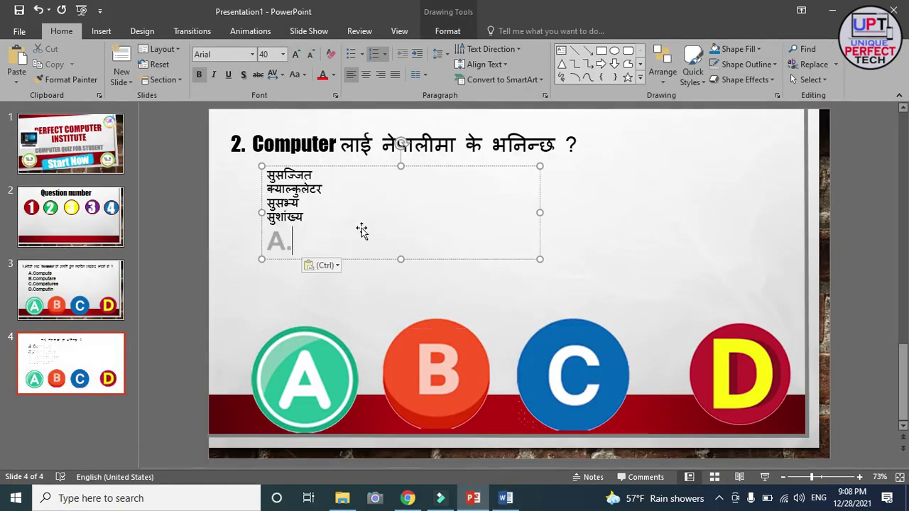
key(BackSpace)
key(BackSpace)
click(404, 228)
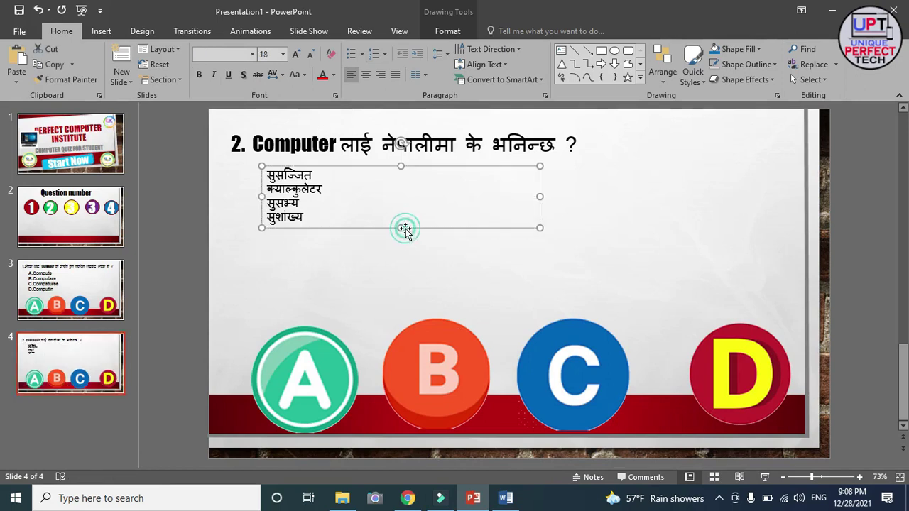
click(297, 56)
click(298, 57)
click(297, 56)
click(298, 57)
click(298, 57)
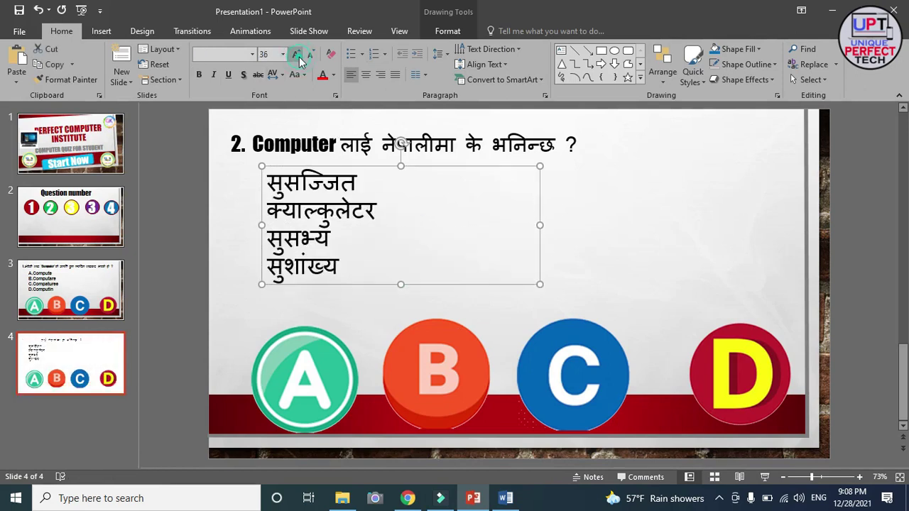
Letter slide 4's answers A. to D. and shift the answer box slightly right.
click(384, 54)
click(454, 147)
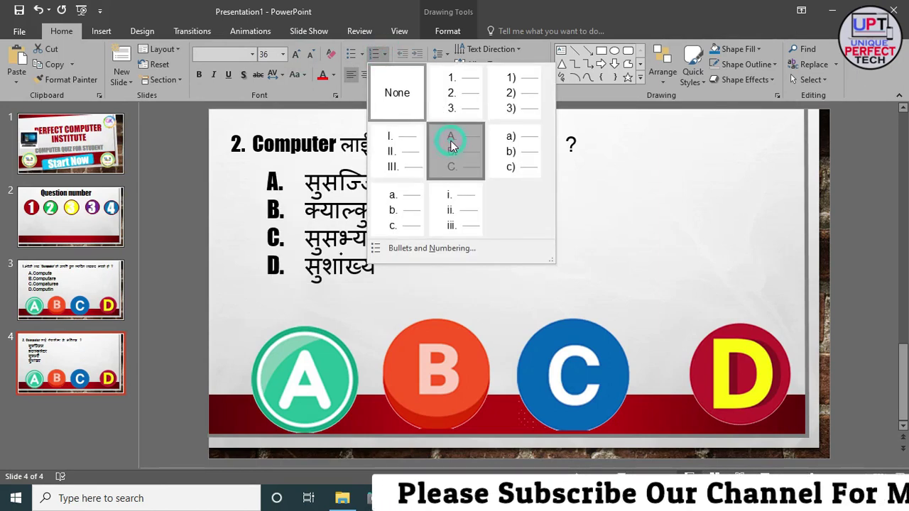
drag(462, 171, 478, 172)
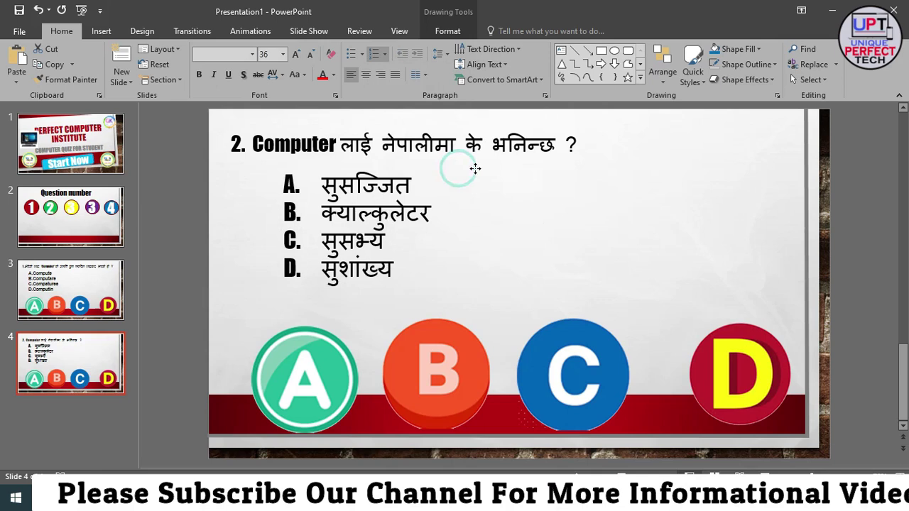
click(614, 200)
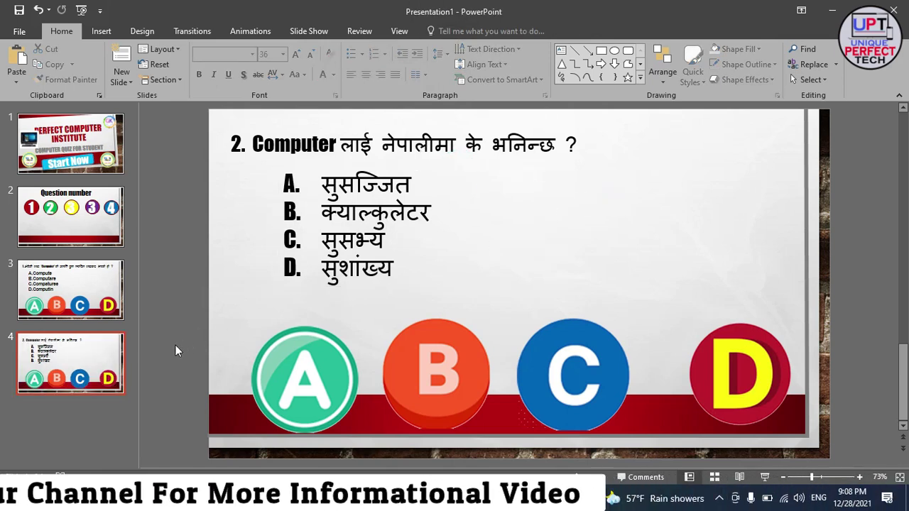
click(105, 360)
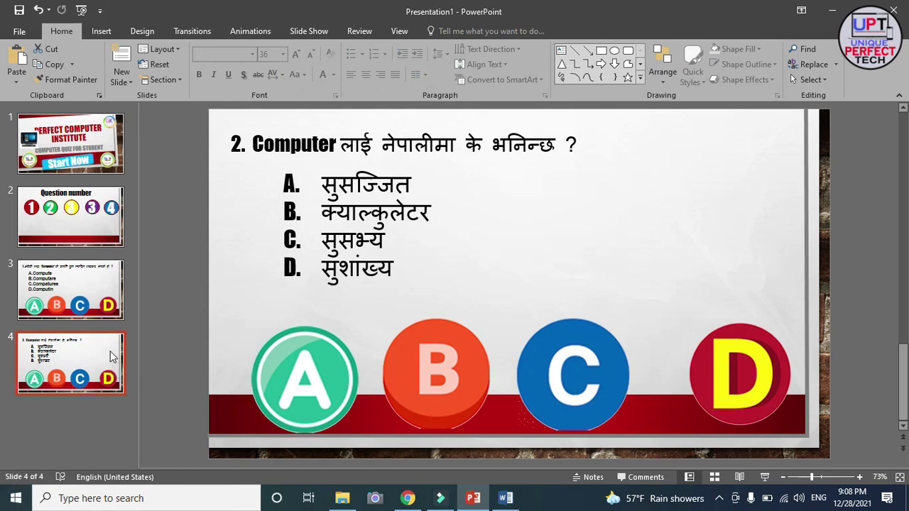
Duplicate slide 4 to create a new slide 5.
right_click(110, 355)
click(152, 199)
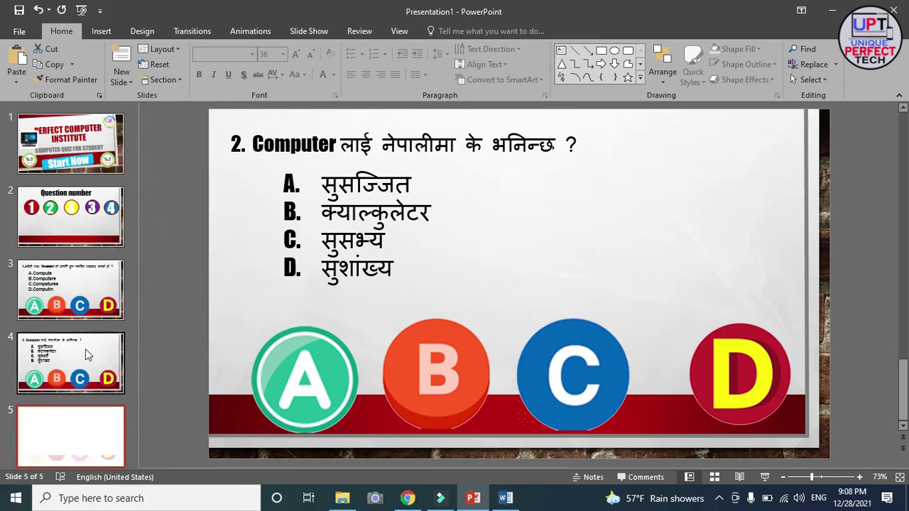
click(100, 405)
Replace slide 5's question with question 3 '3. कम्प्युटरका पिता भनेर कसलाई चिनिन्छ ?' from Word.
triple_click(324, 135)
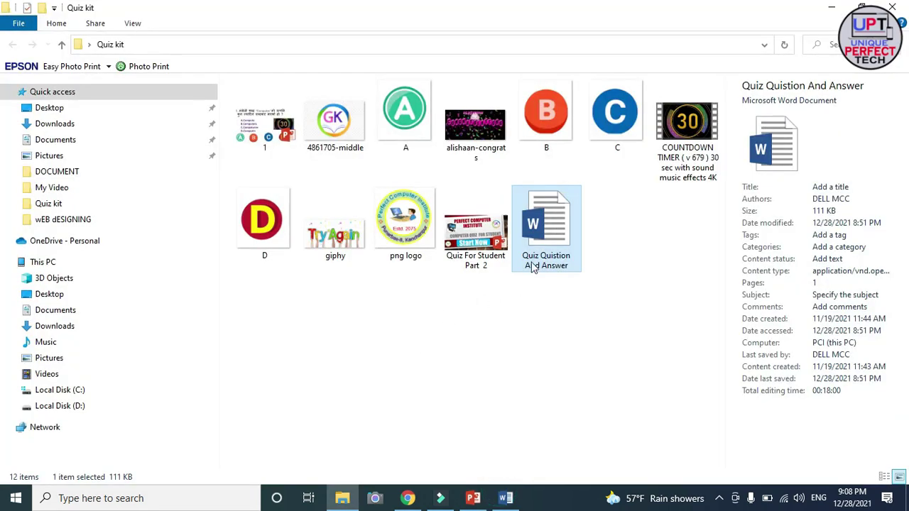
double_click(534, 266)
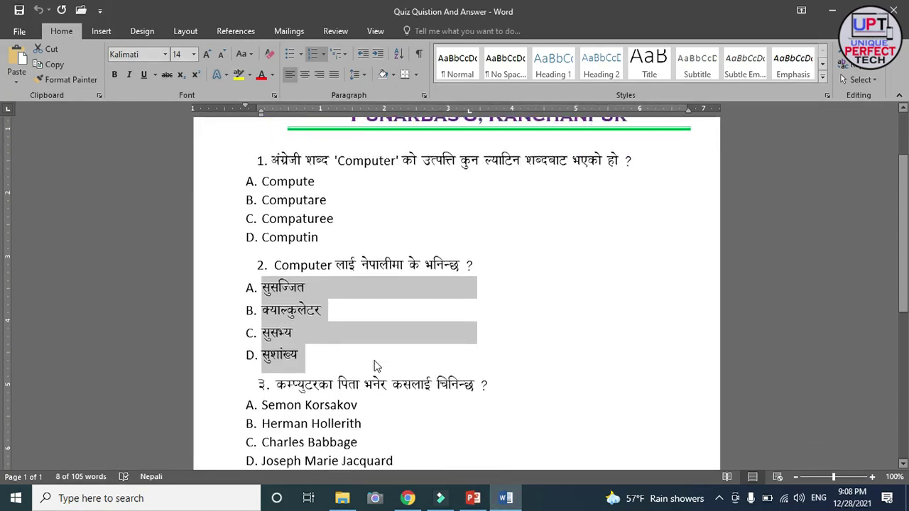
scroll(376, 365, down, 3)
click(377, 337)
drag(273, 283, 405, 364)
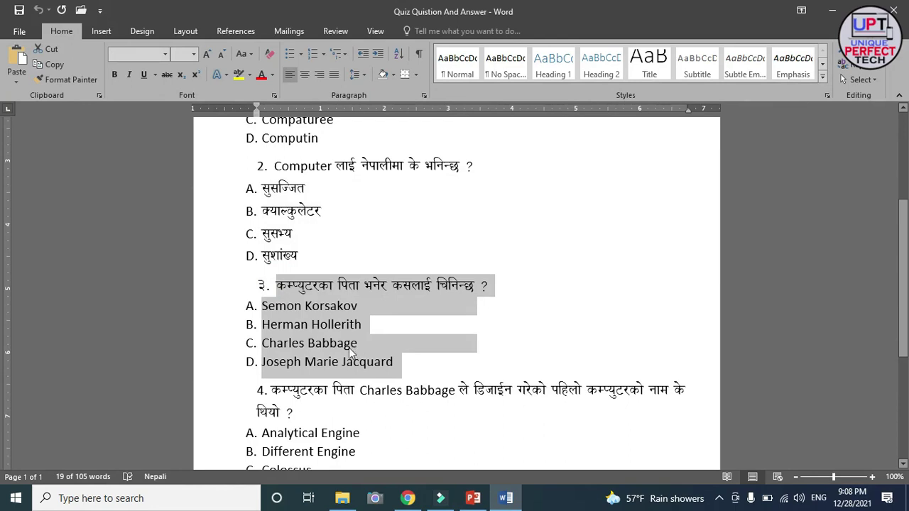
click(405, 336)
Replace slide 5's answers with Semon Korsakov, Herman Hollerith, Charles Babbage and Joseph Marie Jacquard, moving the box down.
click(473, 498)
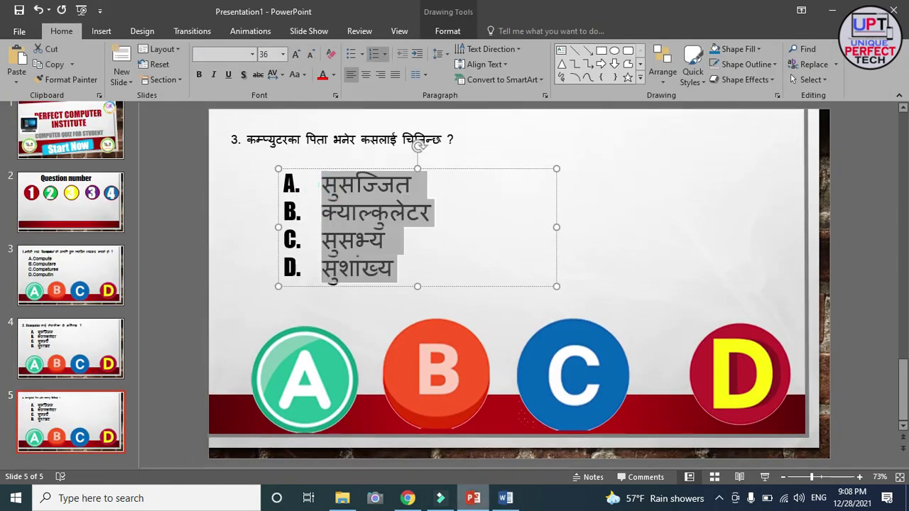
click(506, 497)
drag(244, 360, 395, 422)
key(ctrl+c)
key(alt+Tab)
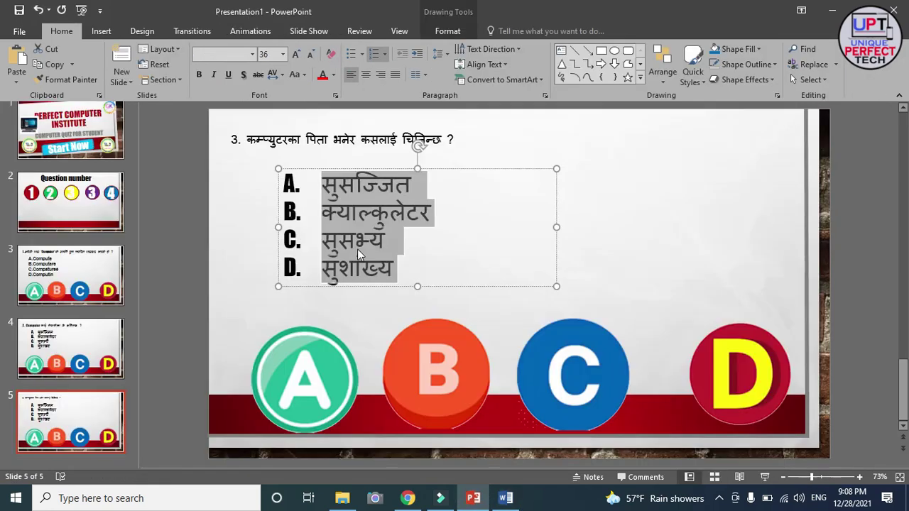
key(ctrl+v)
drag(476, 230, 473, 246)
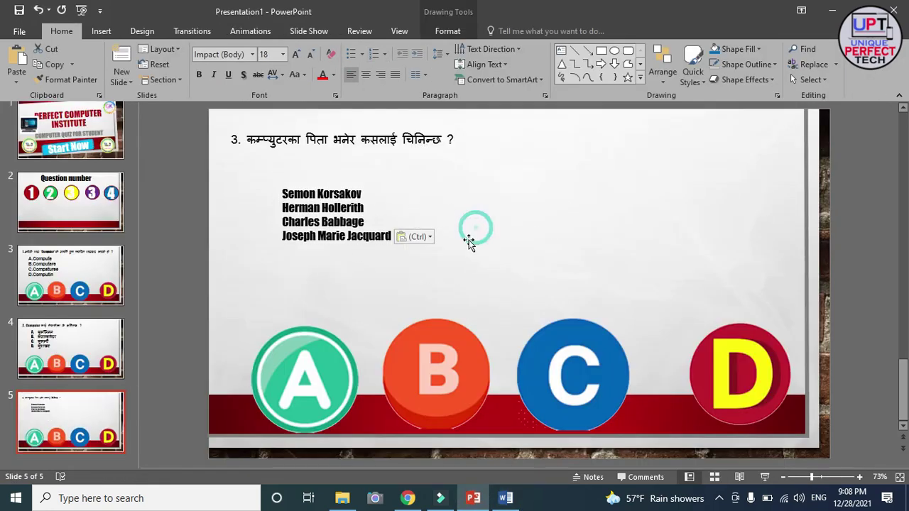
Set the four names to 32 pt Arial and letter them A. to D.
click(295, 55)
click(295, 55)
click(296, 55)
click(295, 54)
text(Arial)
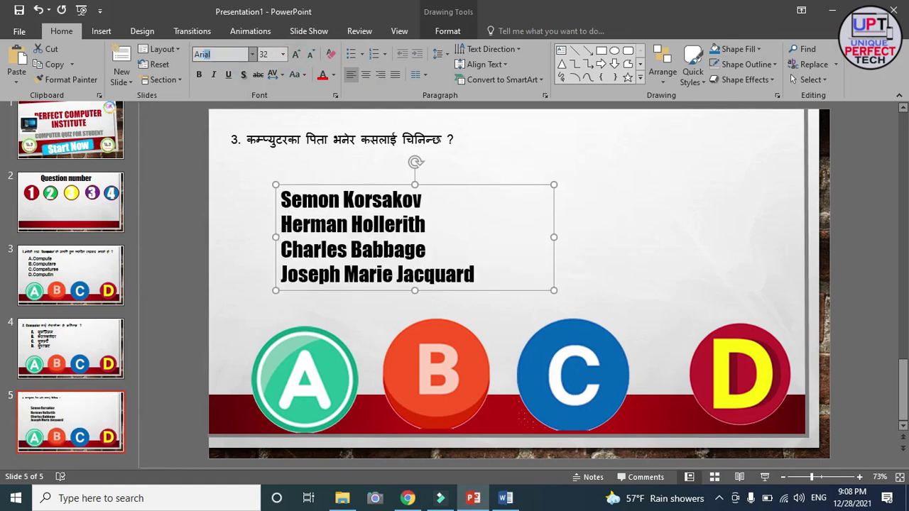
key(Return)
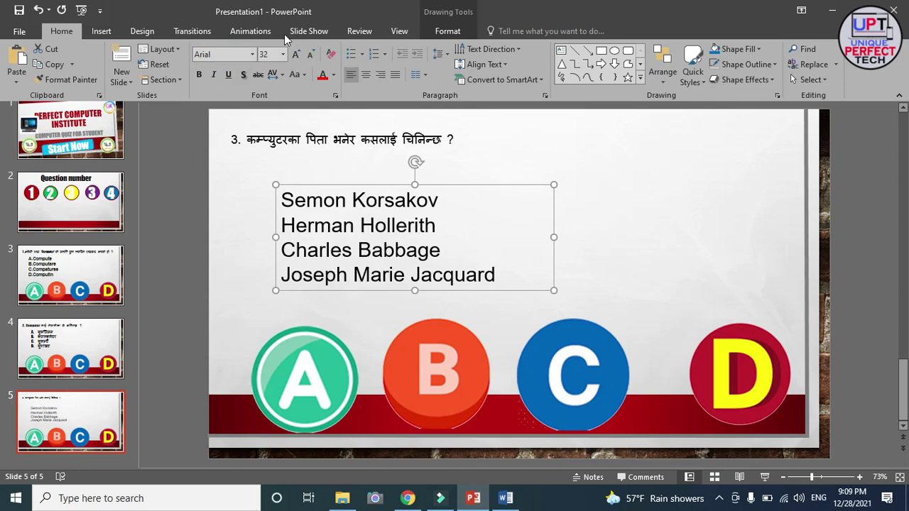
click(388, 56)
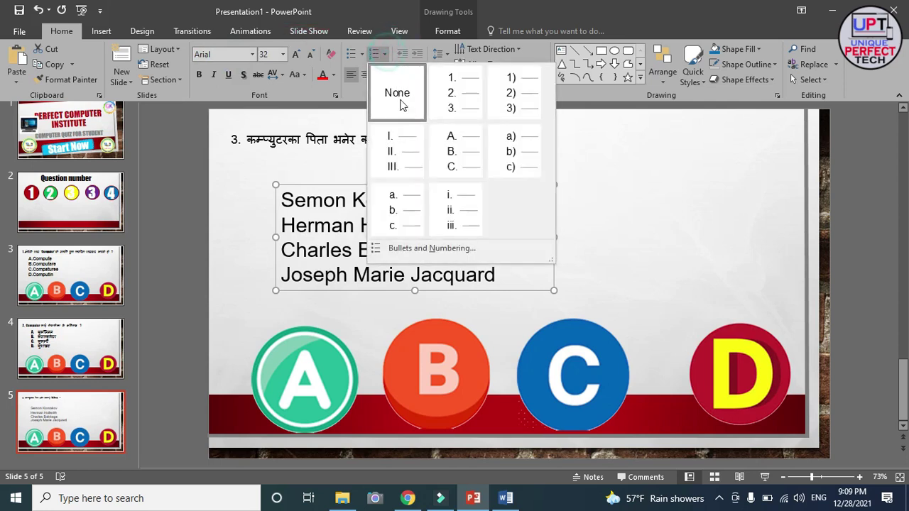
click(451, 147)
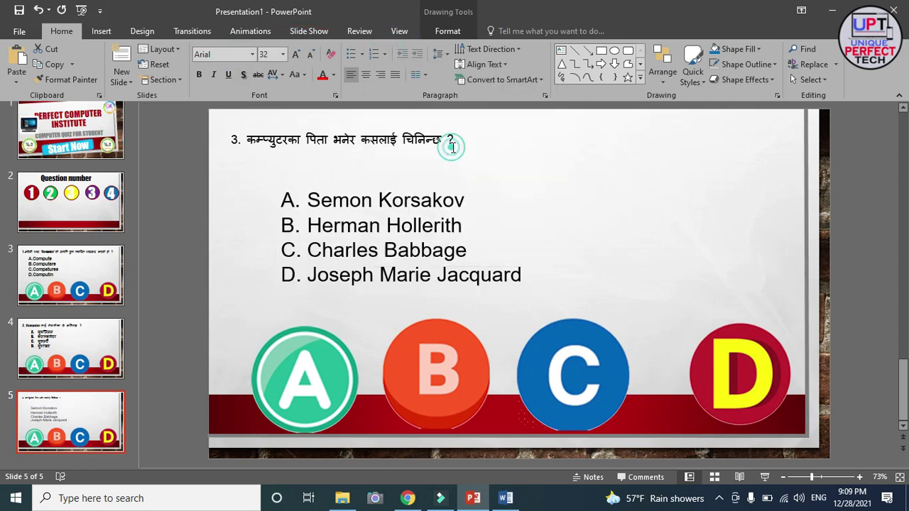
click(599, 220)
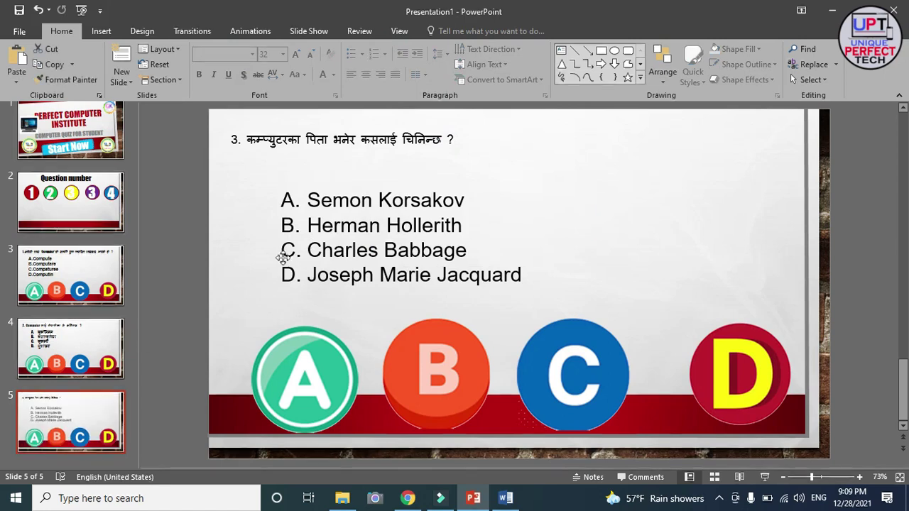
Enlarge slide 5's question 3 title to 36 pt.
click(274, 142)
click(319, 157)
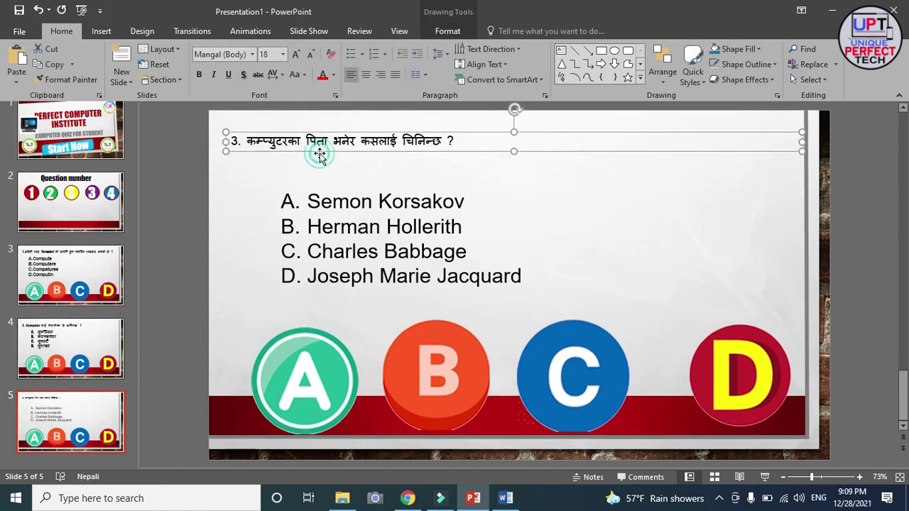
click(562, 253)
click(98, 399)
Duplicate slide 5 twice to create slides 6 and 7.
right_click(97, 401)
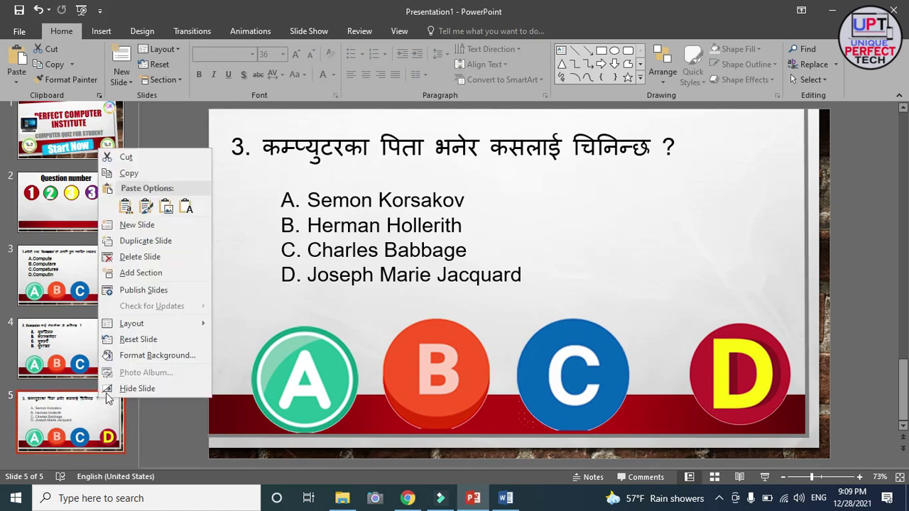
click(145, 241)
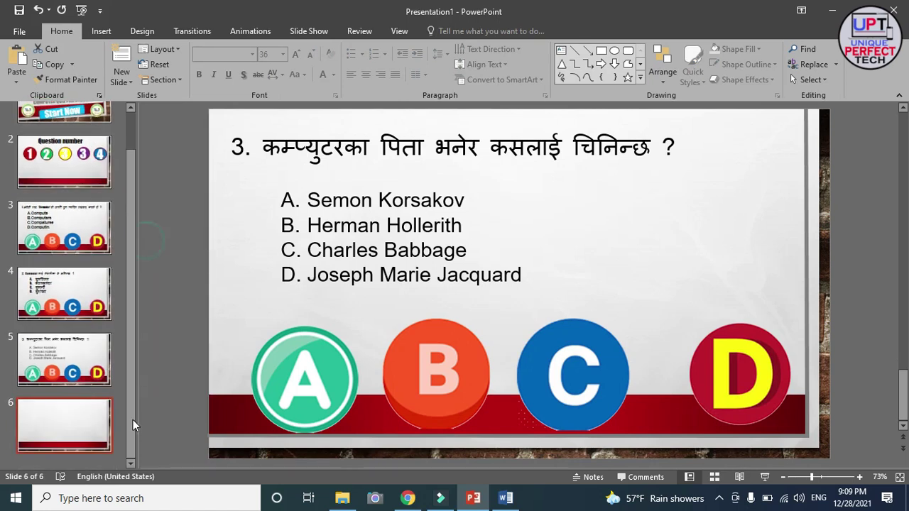
right_click(90, 408)
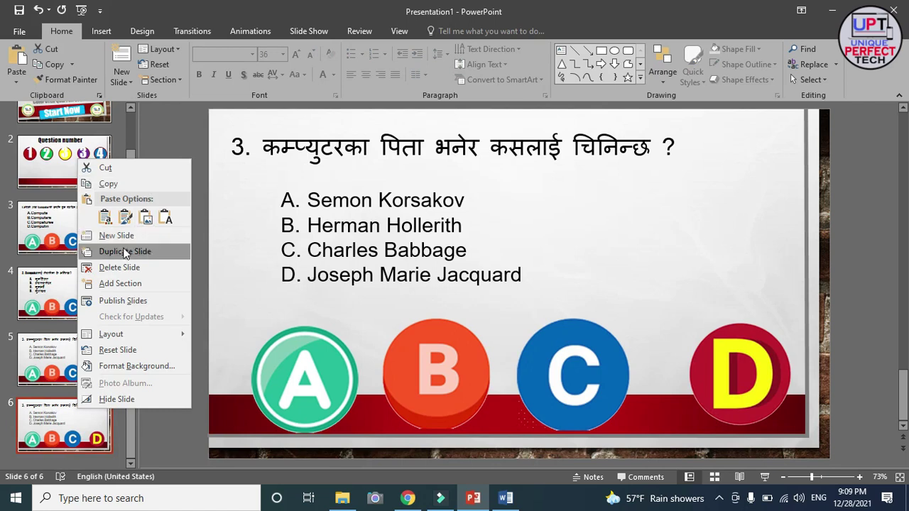
click(126, 251)
Put question 4 from Word into slide 6's title and grow it to 22 pt.
triple_click(300, 164)
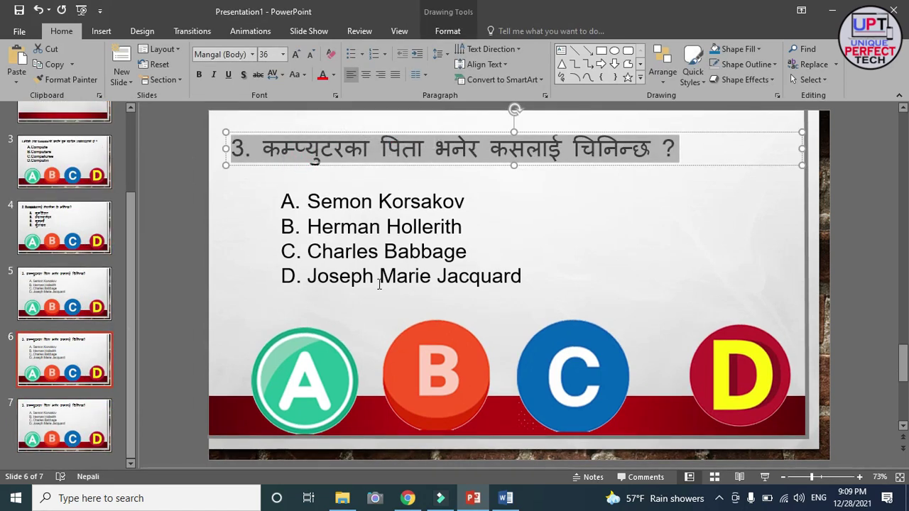
key(alt+Tab)
triple_click(361, 301)
key(ctrl+c)
key(alt+Tab)
key(ctrl+v)
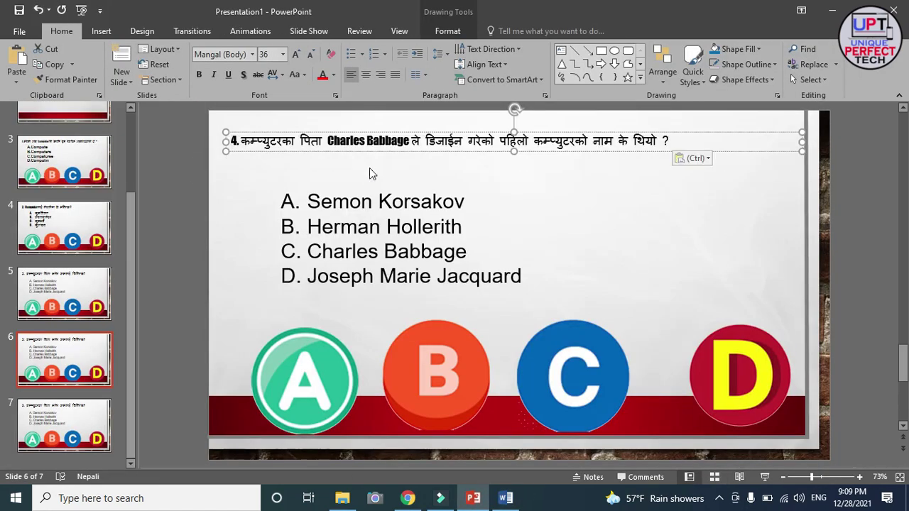
click(296, 56)
click(295, 55)
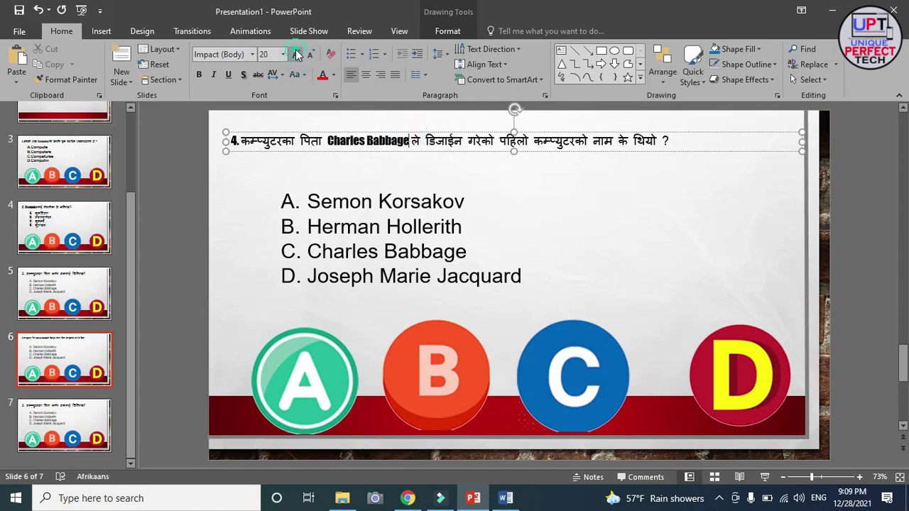
click(390, 136)
click(296, 56)
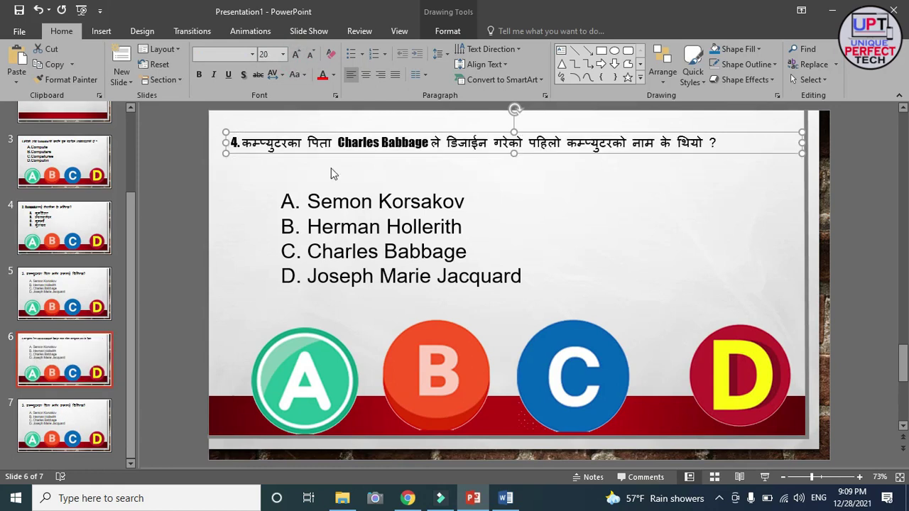
click(296, 56)
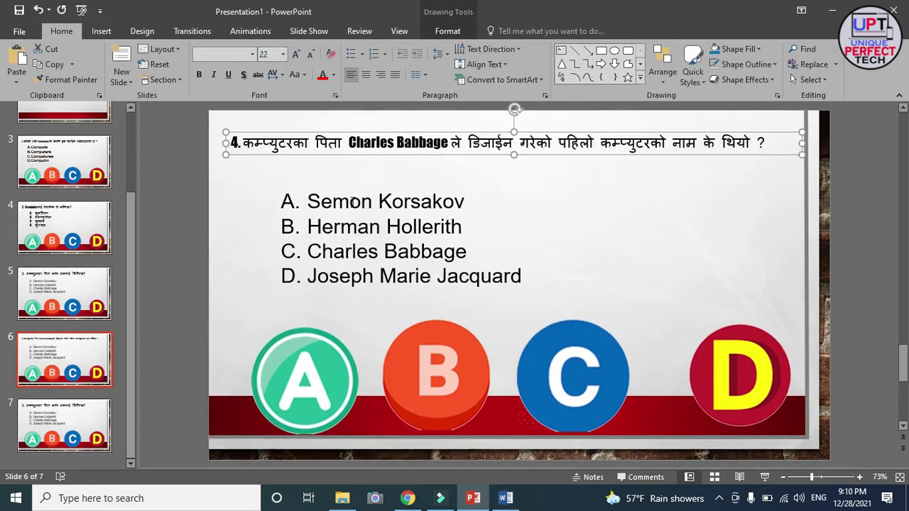
Replace slide 6's answers with Analytical Engine, Different Engine, Colossus and ENIAC from Word.
drag(303, 199, 516, 275)
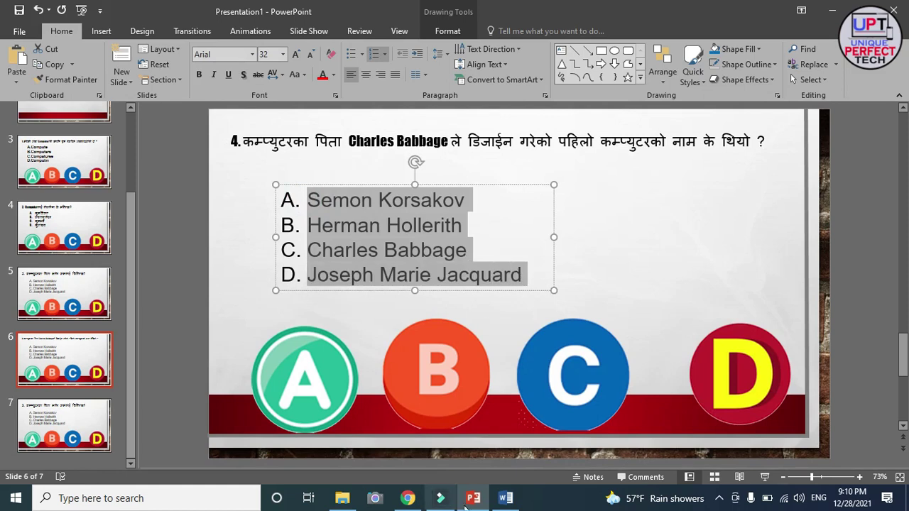
click(505, 497)
click(386, 355)
mouse_move(260, 338)
mouse_down()
mouse_move(312, 374)
mouse_move(298, 393)
mouse_up()
key(alt+Tab)
key(ctrl+v)
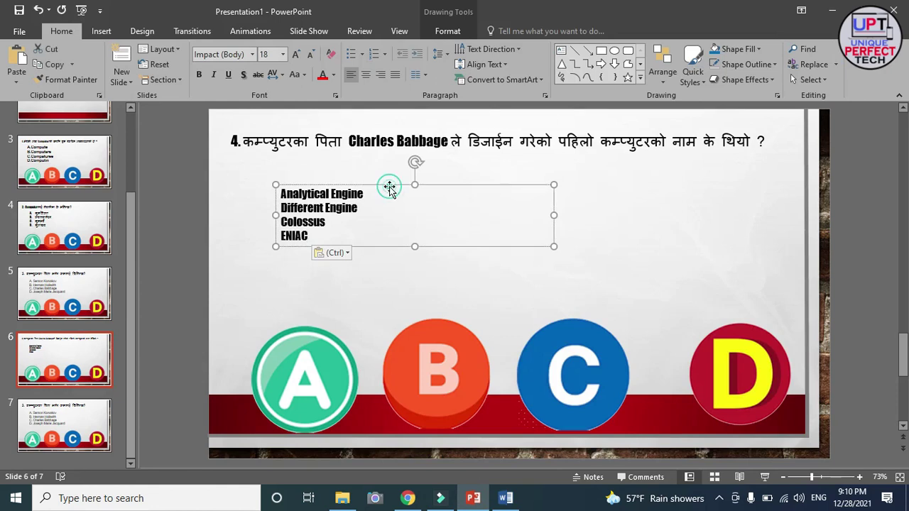
Format slide 6's answers as 36 pt Arial, lettered A. to D.
click(220, 54)
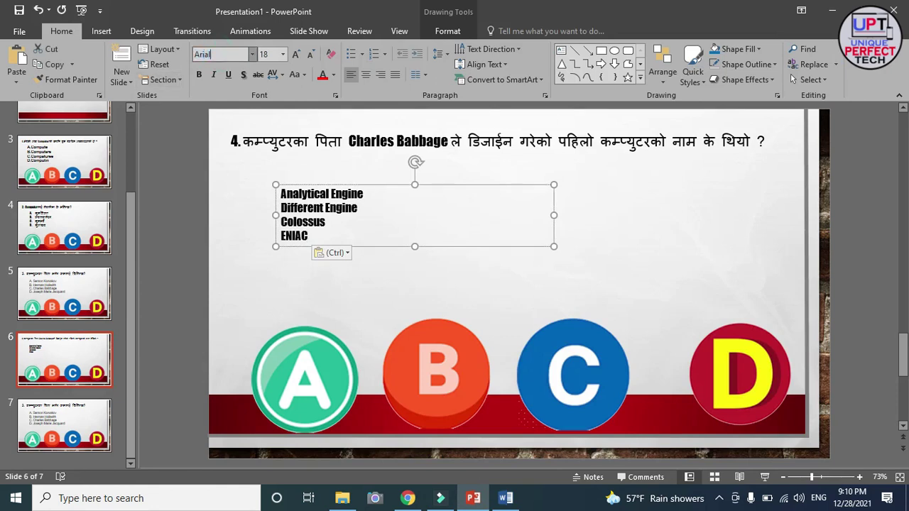
key(Return)
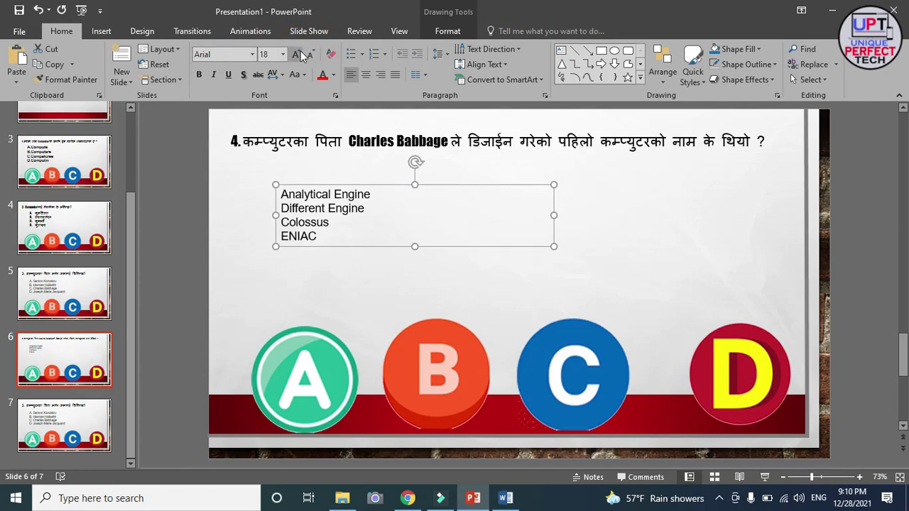
click(300, 54)
click(300, 53)
click(300, 54)
click(300, 54)
click(301, 54)
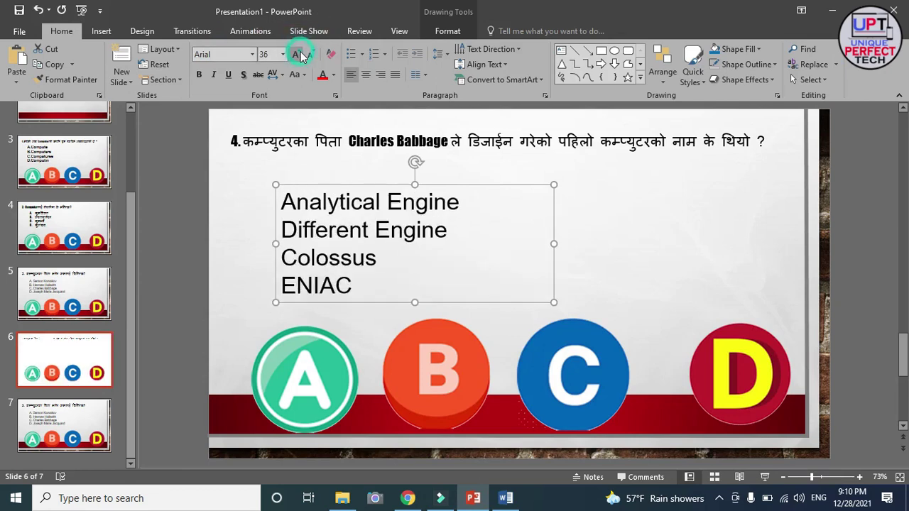
click(384, 55)
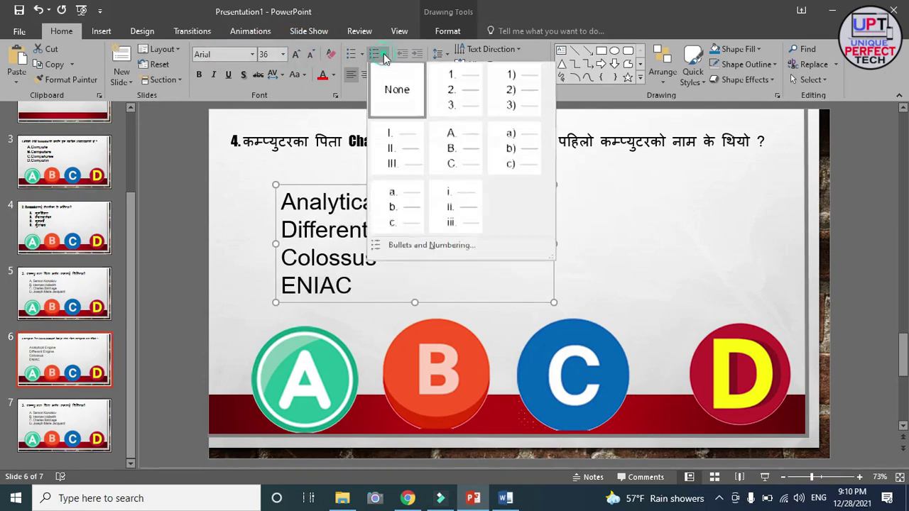
click(451, 145)
click(232, 319)
scroll(230, 369, down, 2)
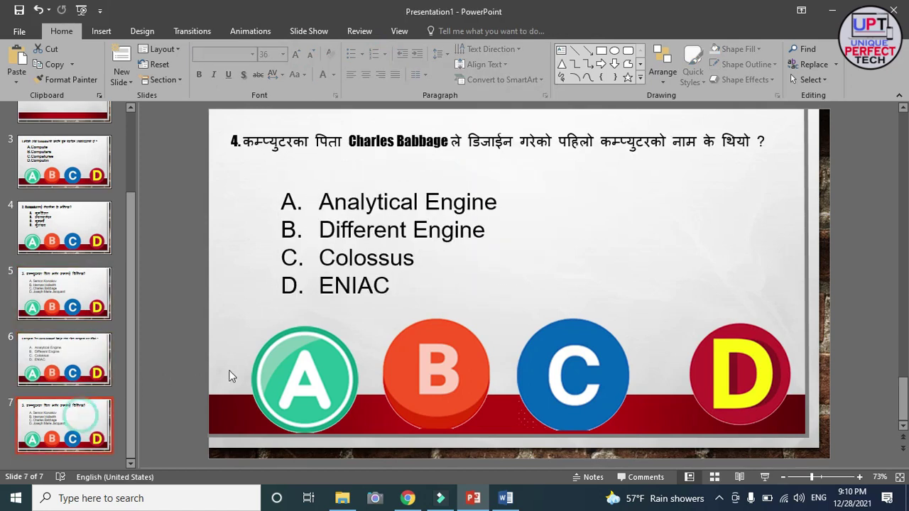
Replace slide 7's title with question 5 from Word, numbered '5.', enlarged to 32 pt.
triple_click(301, 155)
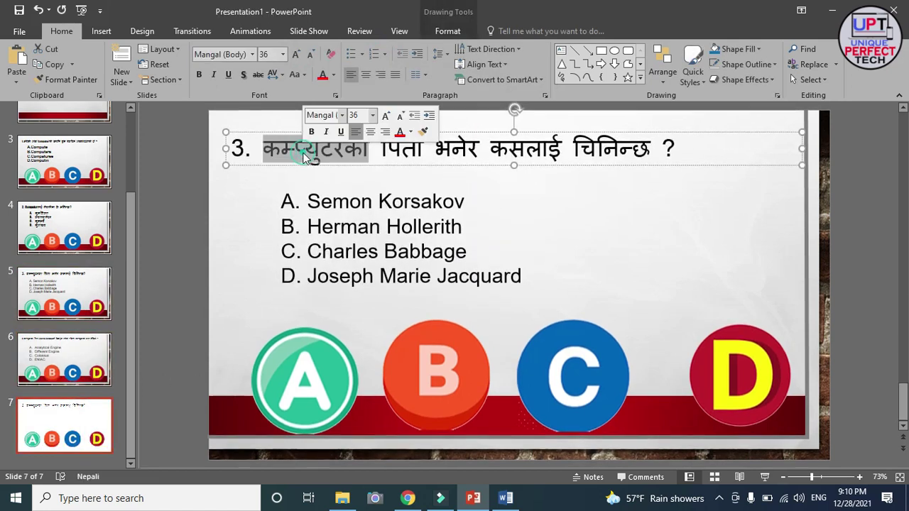
click(500, 503)
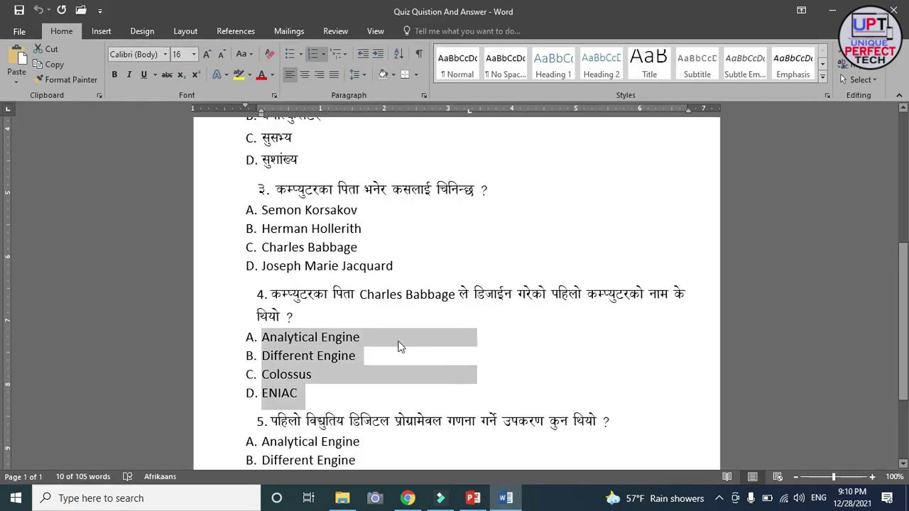
scroll(398, 347, down, 1)
drag(264, 328, 606, 328)
click(473, 497)
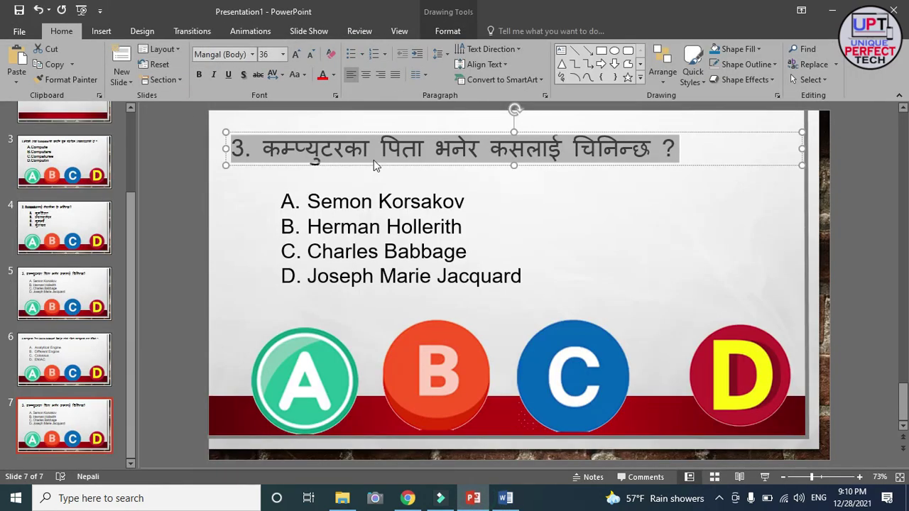
key(ctrl+v)
text(5.)
click(270, 127)
click(296, 55)
click(296, 56)
click(296, 55)
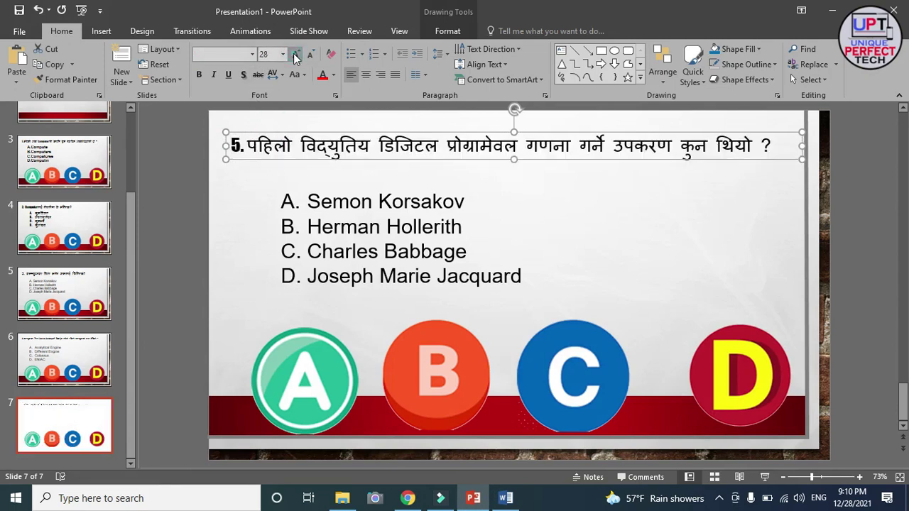
click(296, 55)
Reposition slide 7's answer list to sit neatly below the two-line question.
click(393, 243)
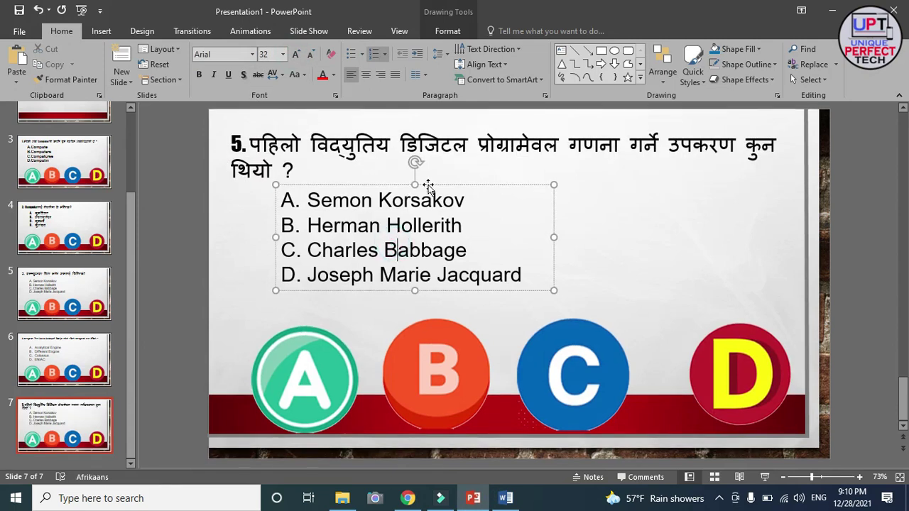
drag(428, 186, 410, 194)
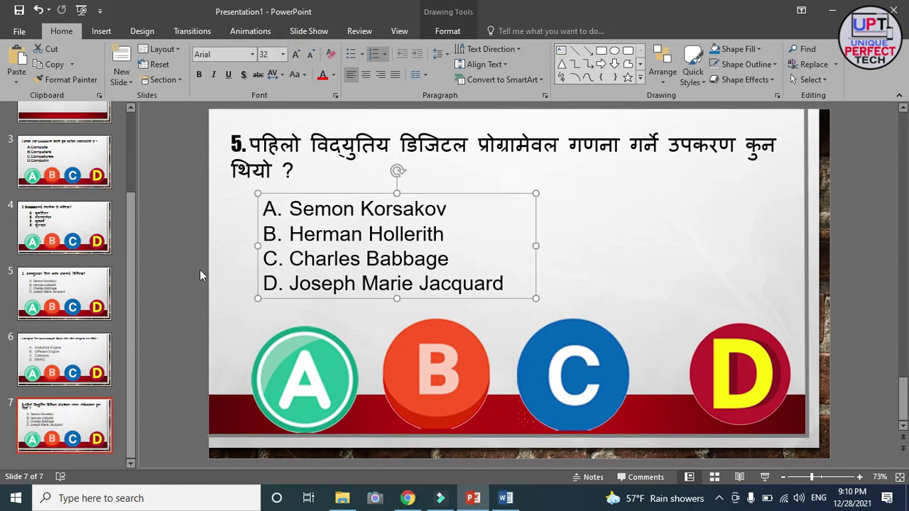
click(83, 357)
click(74, 421)
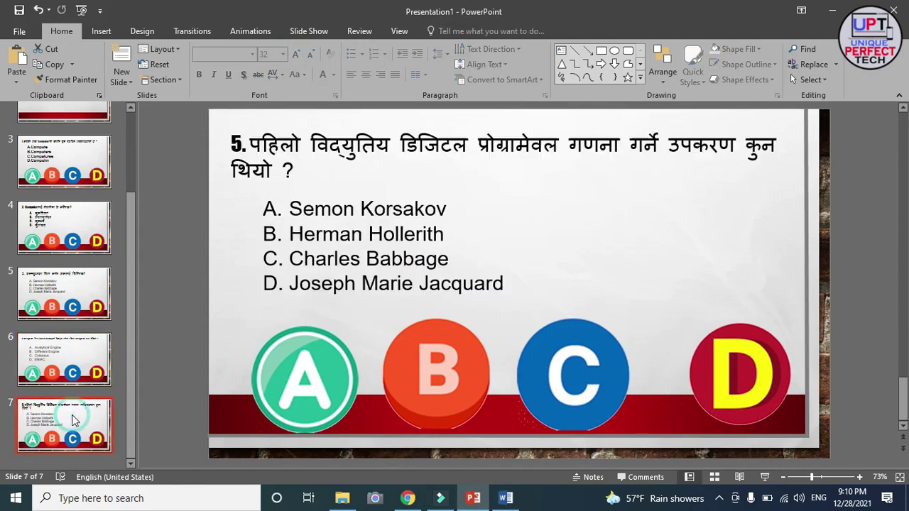
click(456, 222)
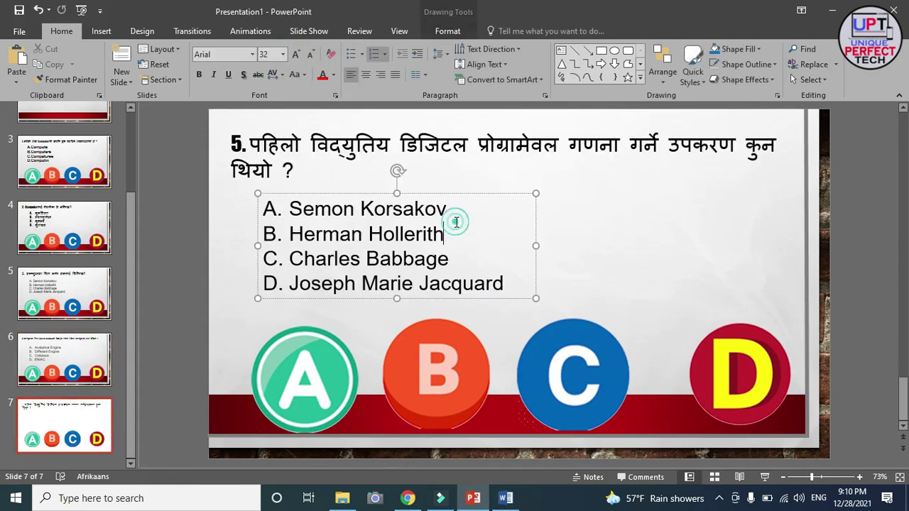
drag(430, 193, 447, 188)
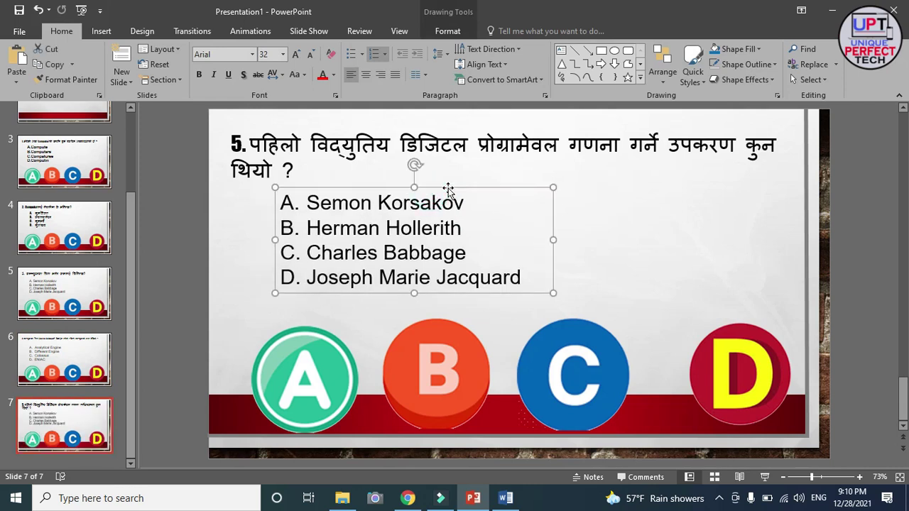
click(65, 403)
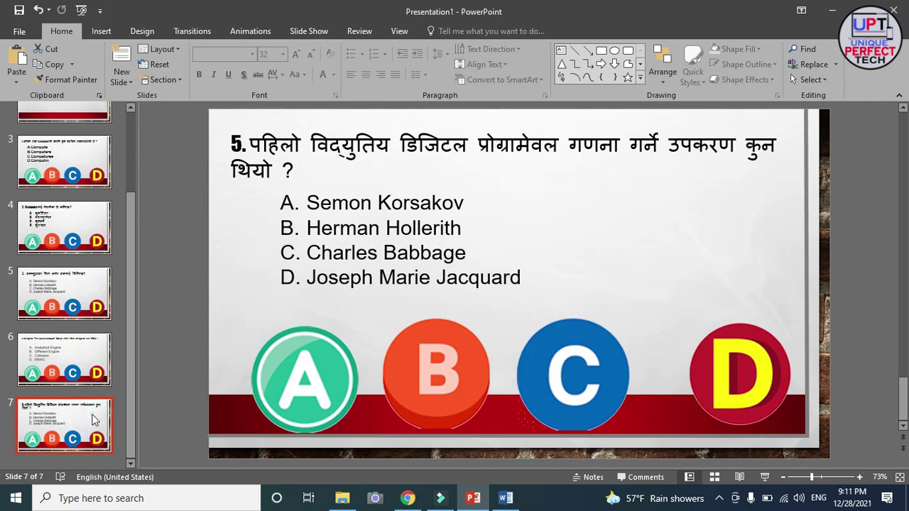
Add two new blank slides, 8 and 9, after the question slides.
click(122, 62)
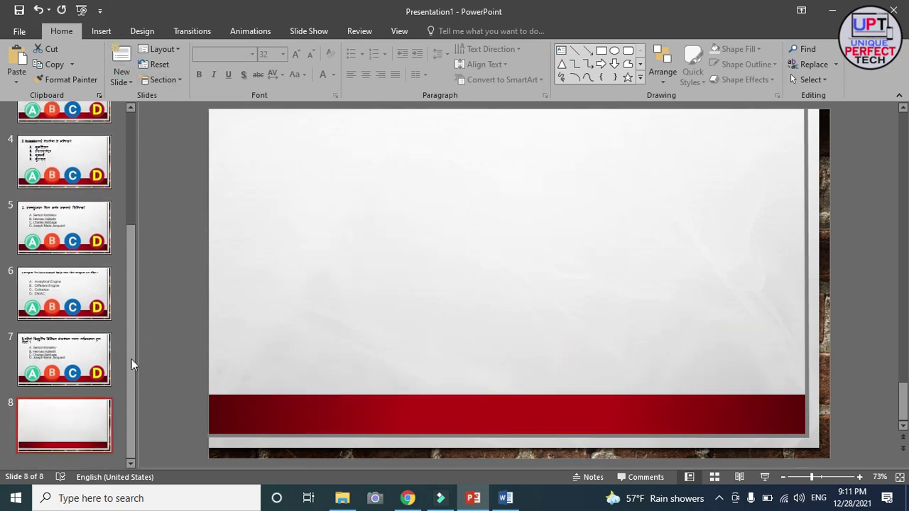
click(114, 64)
click(52, 381)
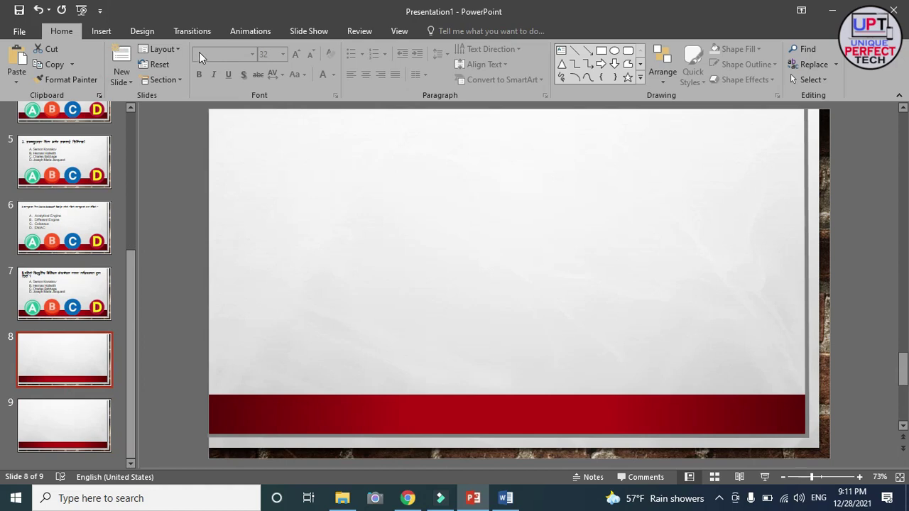
Insert the alishaan-congrats picture on slide 8 and enlarge it to fill the slide top.
click(101, 32)
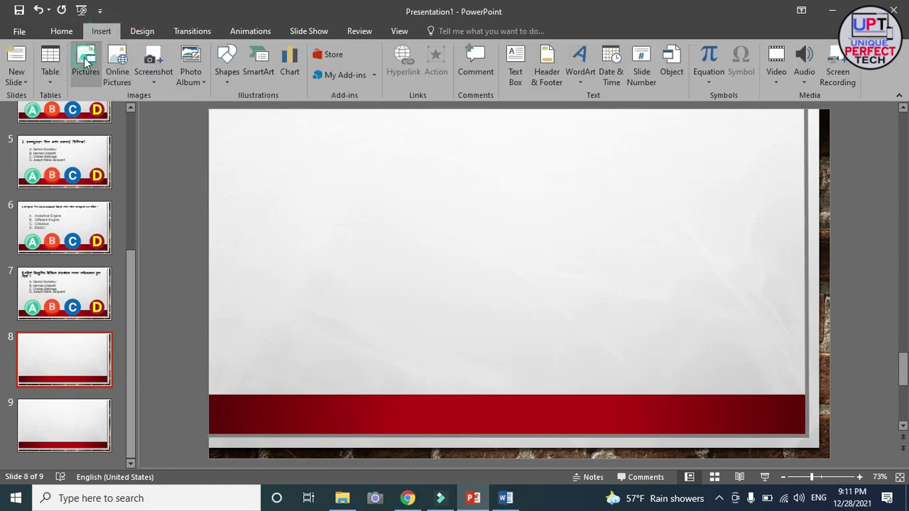
click(86, 62)
scroll(276, 178, down, 2)
scroll(377, 129, up, 2)
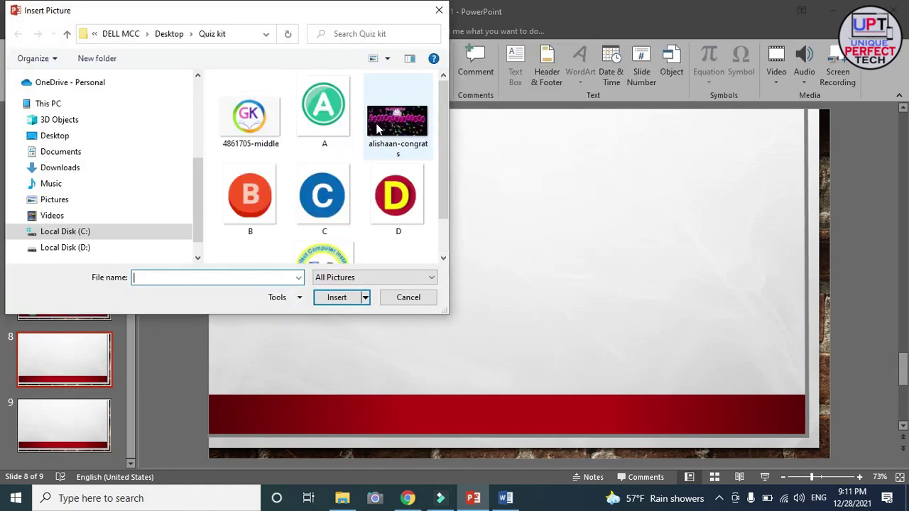
click(377, 128)
click(355, 298)
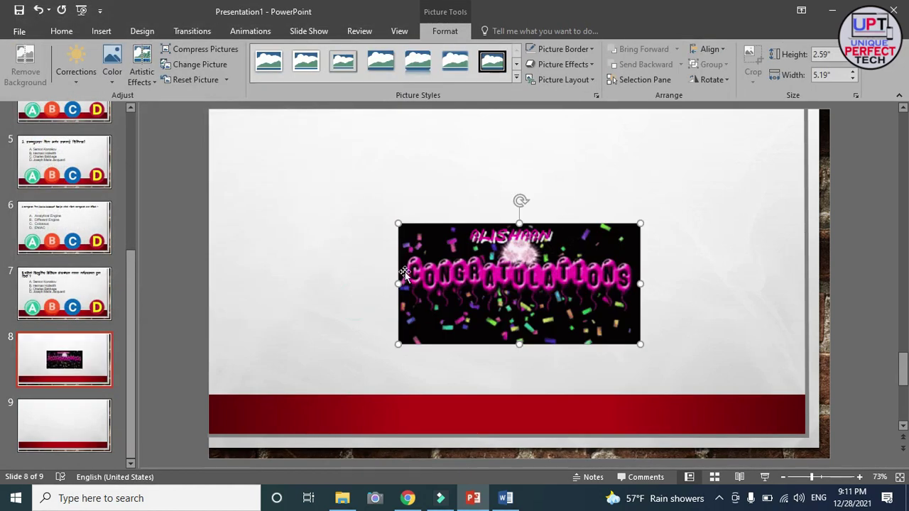
drag(405, 275, 237, 188)
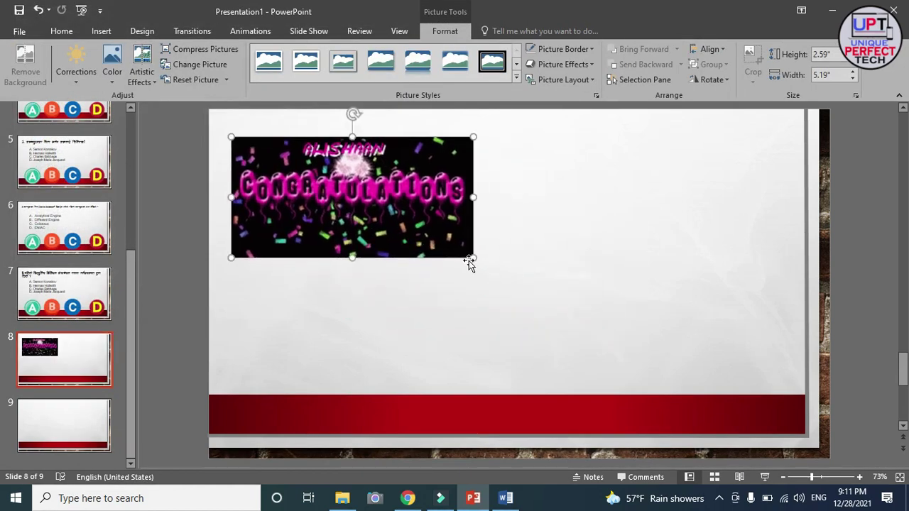
drag(472, 261, 714, 381)
drag(536, 286, 584, 267)
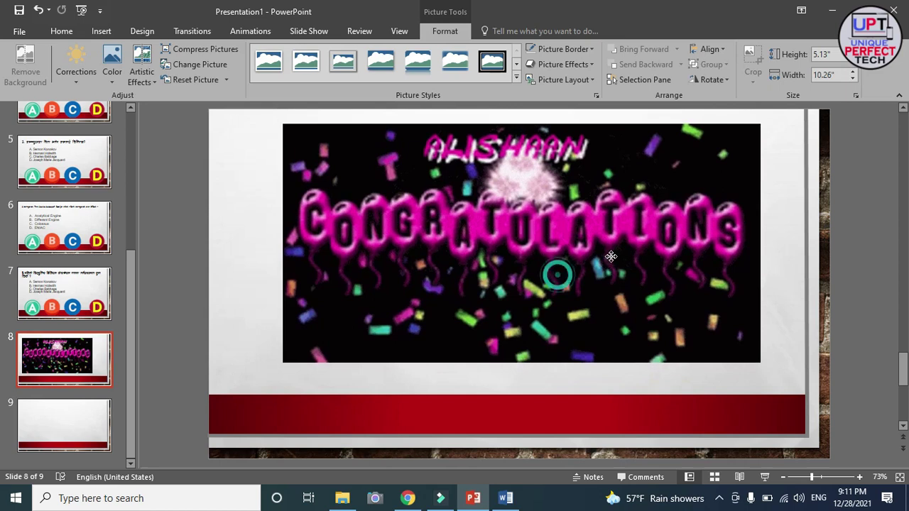
click(71, 427)
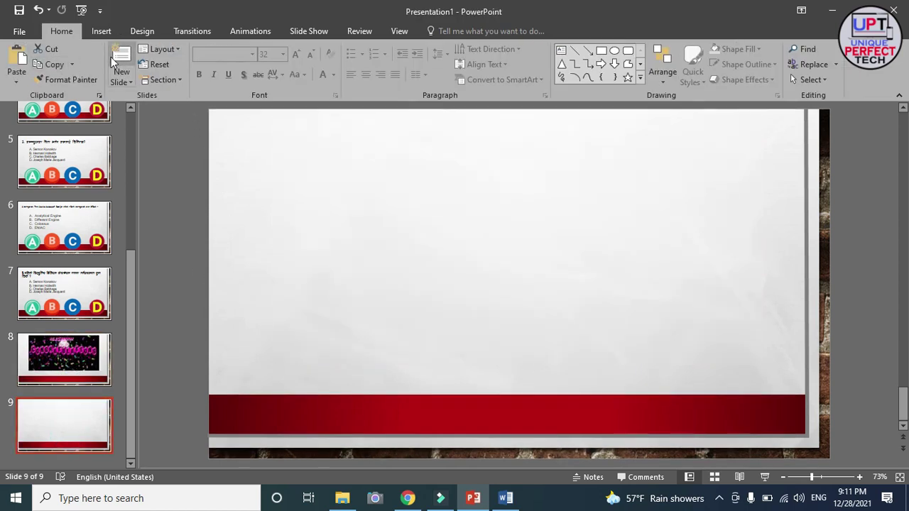
Insert the giphy Try Again picture on slide 9 and enlarge it across the top.
click(101, 31)
click(87, 61)
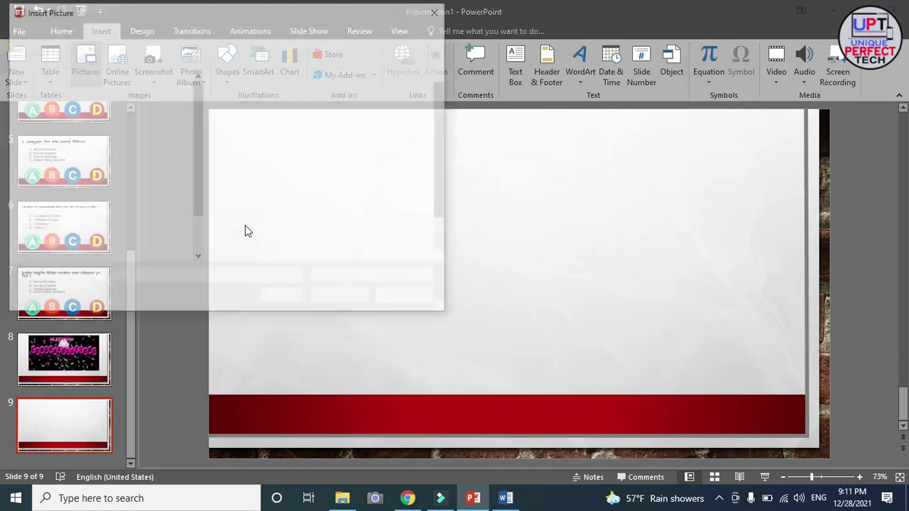
scroll(334, 231, down, 1)
click(246, 238)
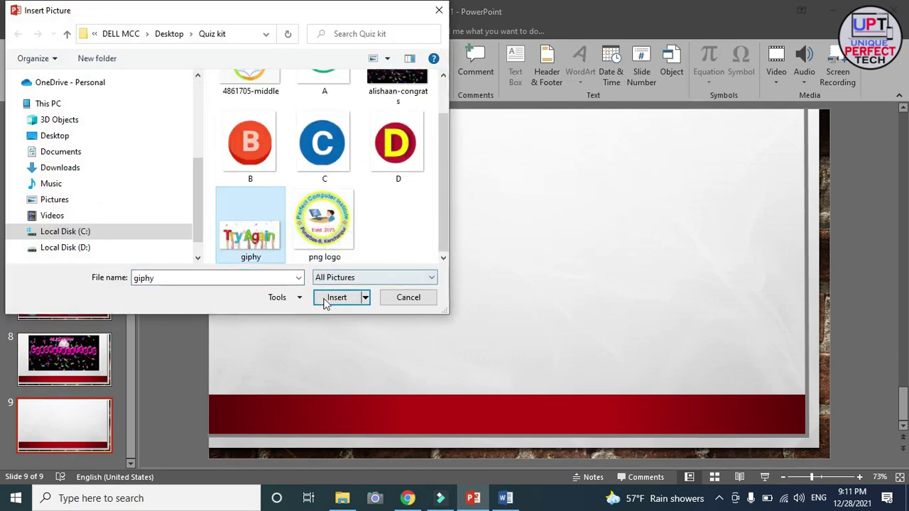
click(336, 296)
drag(430, 257, 274, 195)
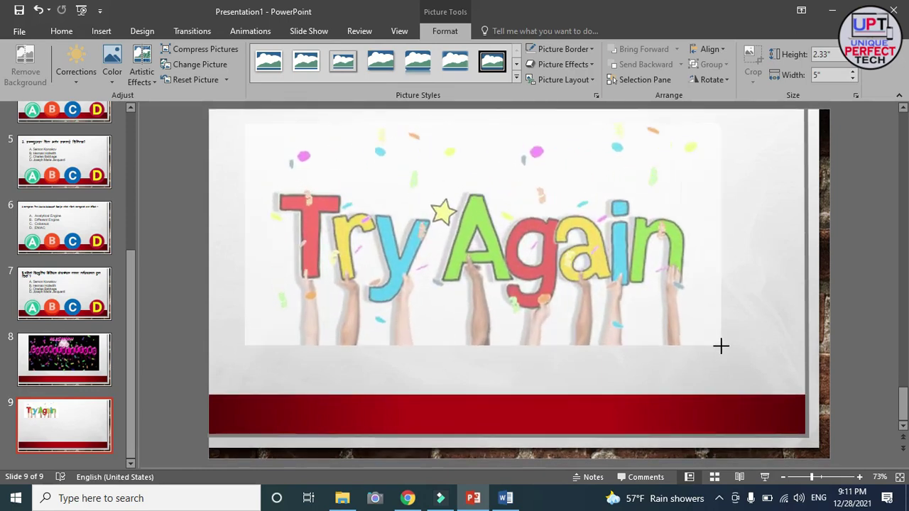
drag(674, 323, 754, 350)
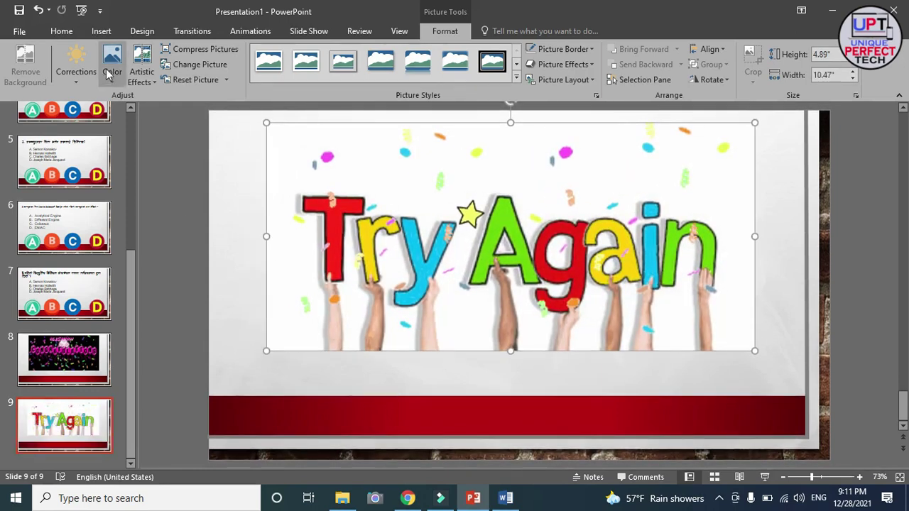
Insert the 4861705-middle GK logo, shrink it and place it at the slide's bottom edge.
click(99, 33)
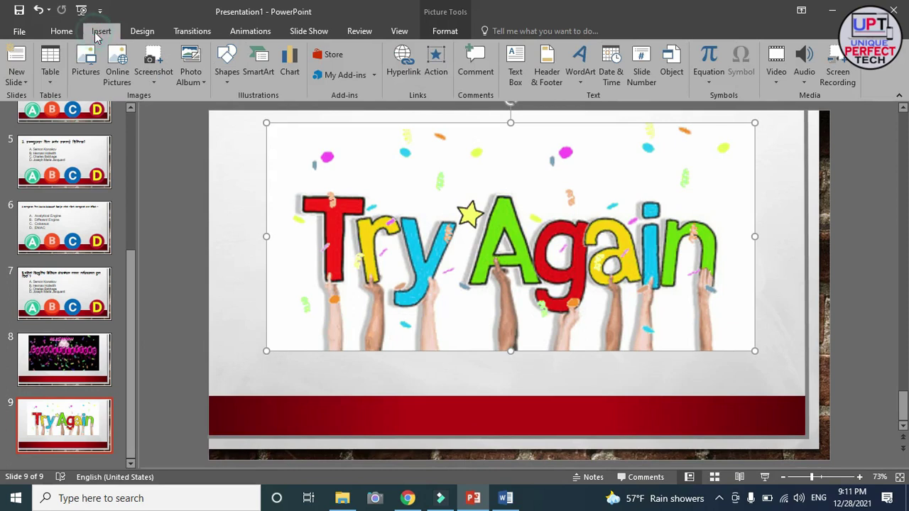
click(85, 71)
click(250, 113)
click(337, 296)
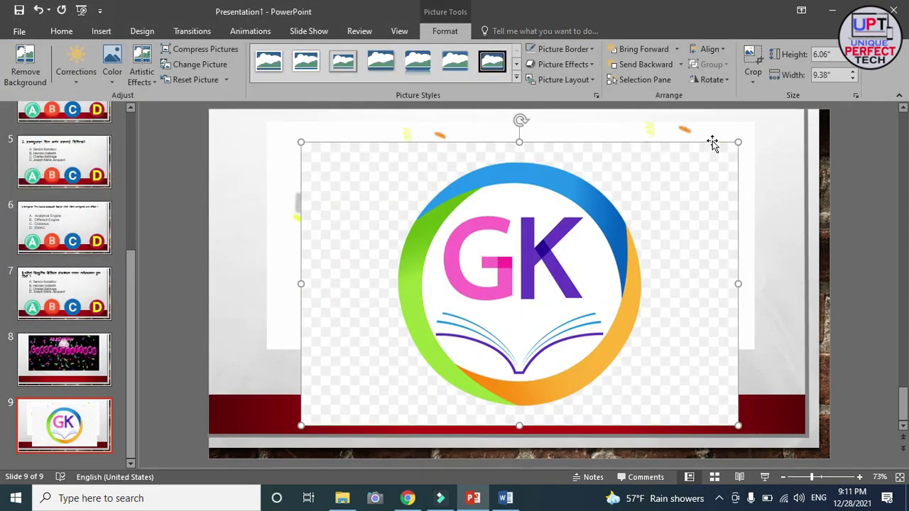
drag(735, 145, 478, 310)
mouse_move(399, 328)
mouse_down()
mouse_move(399, 442)
mouse_move(493, 378)
mouse_up()
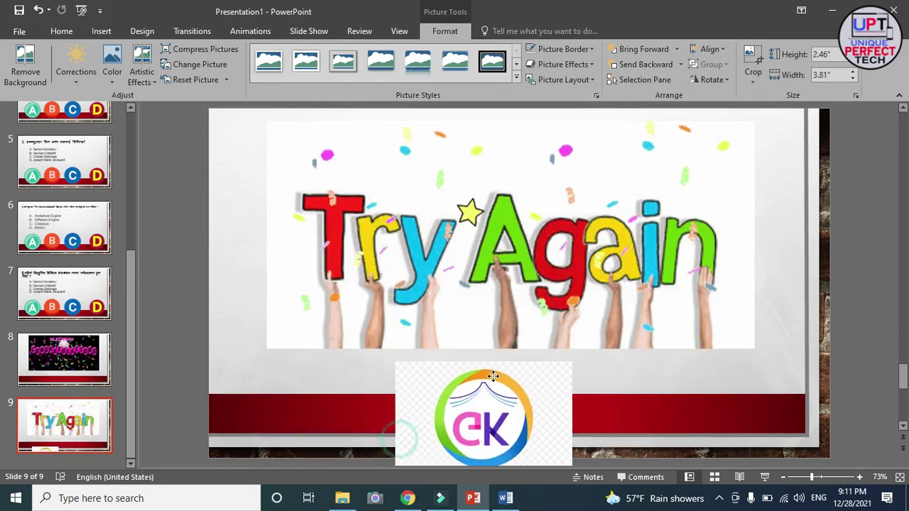
Crop the GK logo, flip it vertically, and set it on the red band.
click(745, 62)
drag(568, 364, 534, 369)
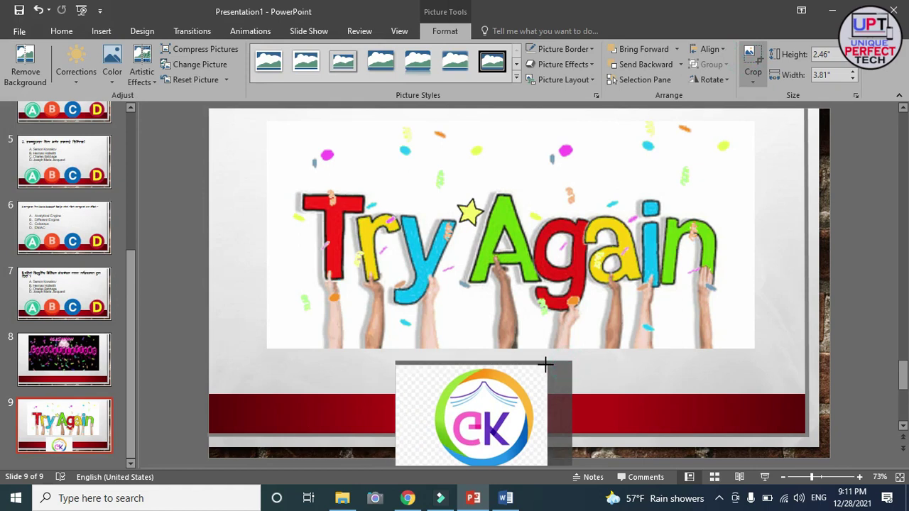
drag(401, 372, 462, 353)
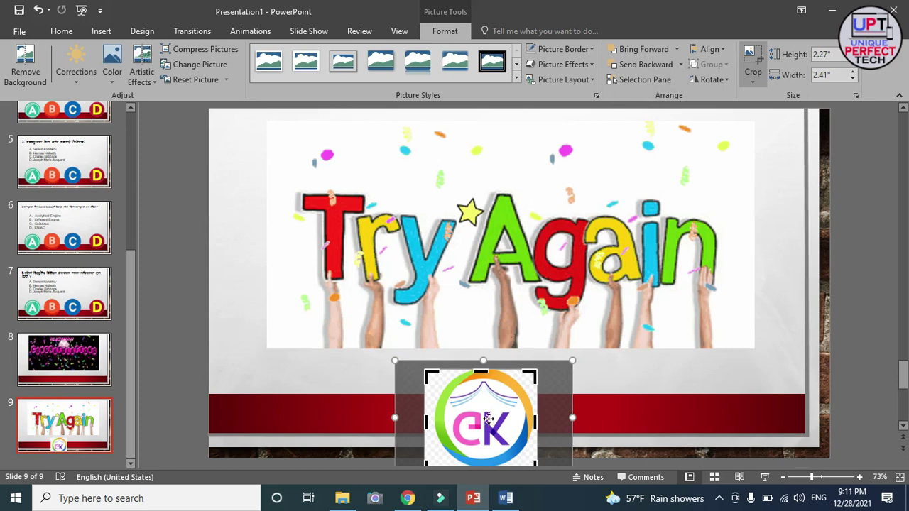
drag(487, 419, 490, 420)
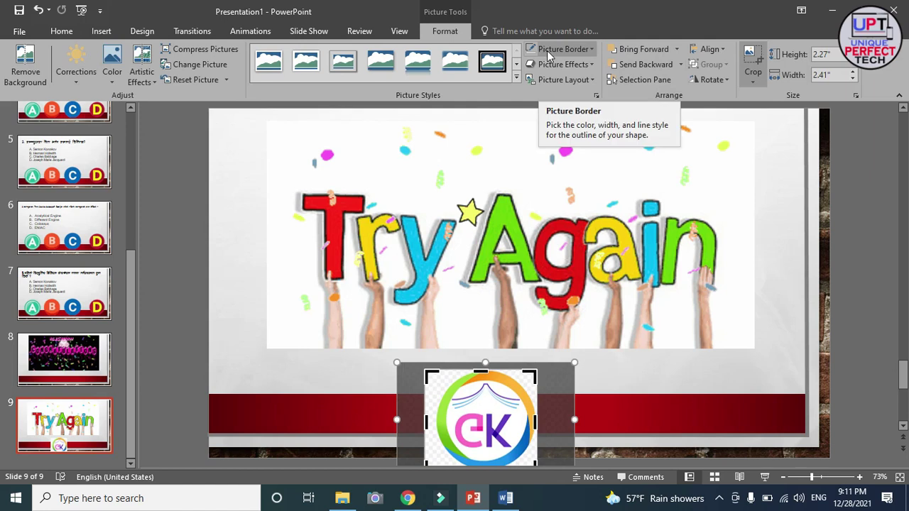
click(753, 71)
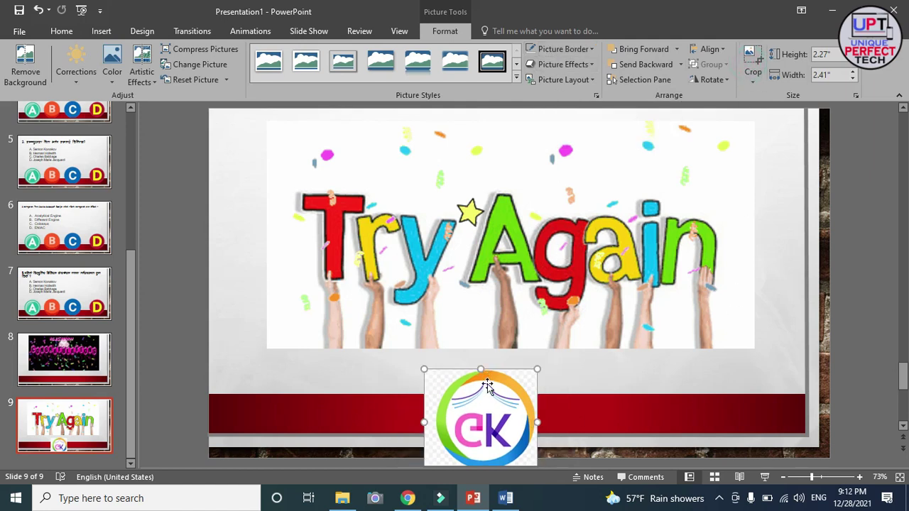
drag(487, 374, 495, 253)
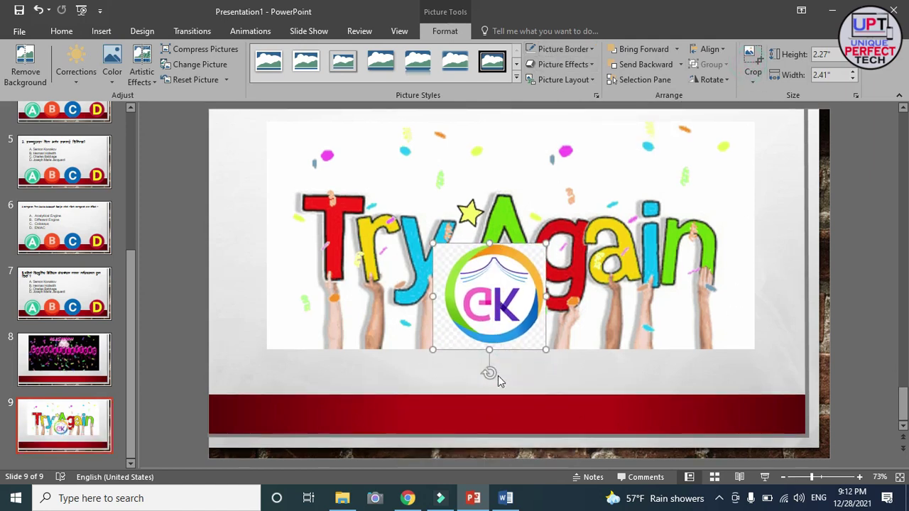
click(712, 80)
click(731, 128)
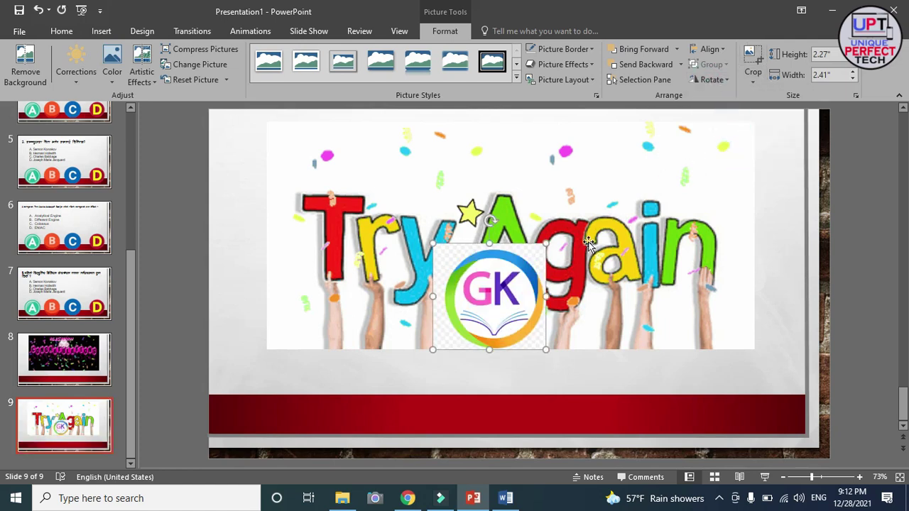
drag(520, 272, 493, 364)
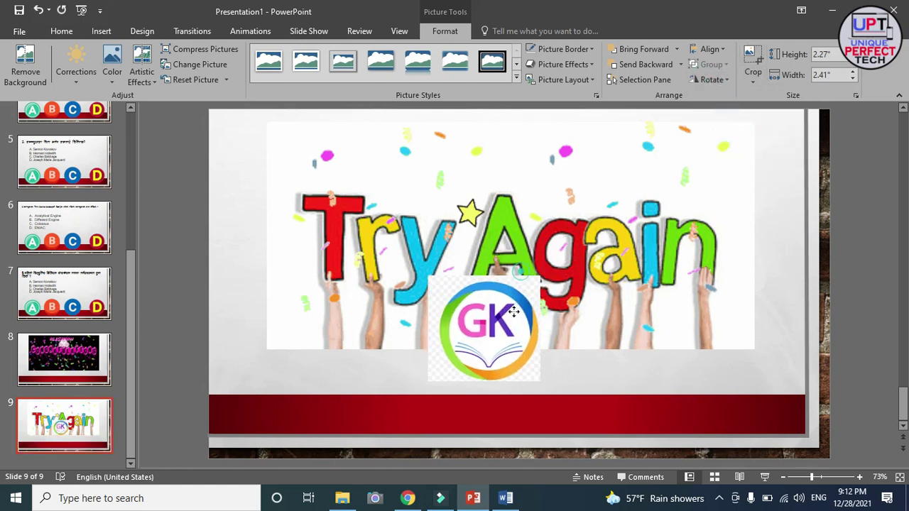
Give the GK logo an oval picture style with no outline and nudge it into place.
click(576, 56)
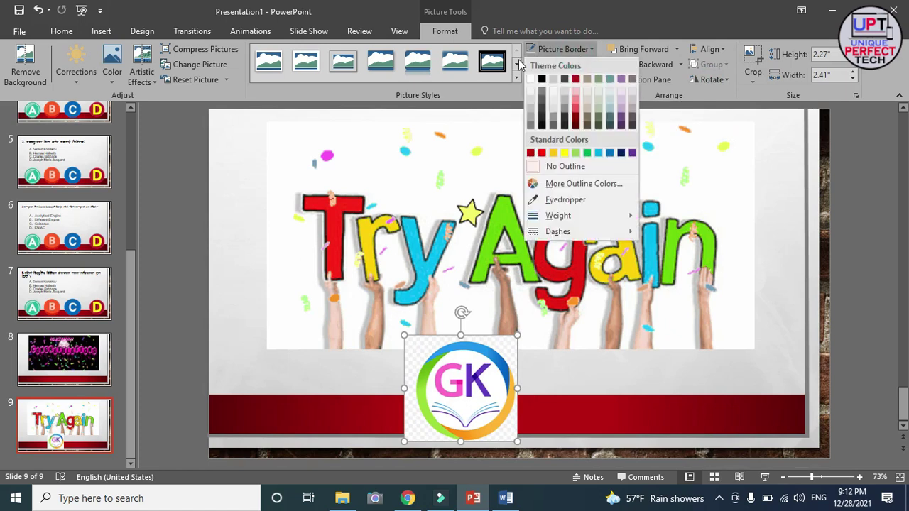
click(516, 75)
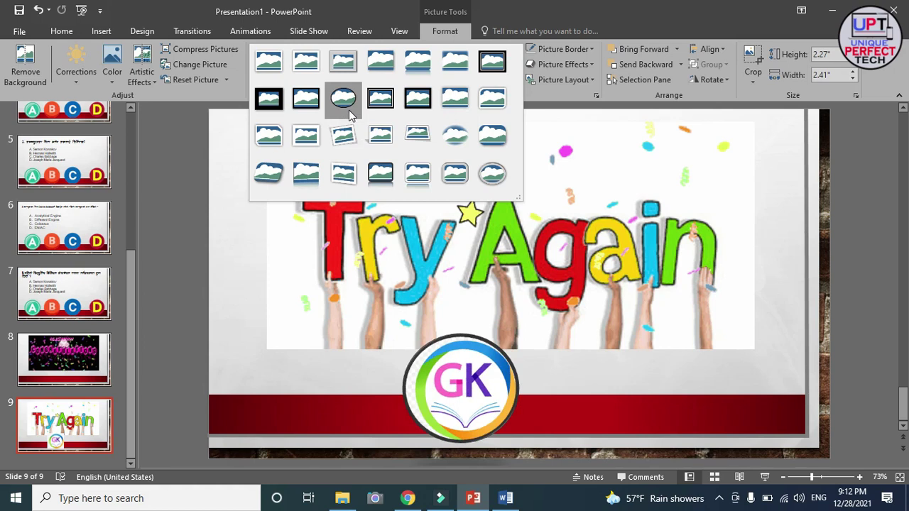
click(343, 101)
click(562, 49)
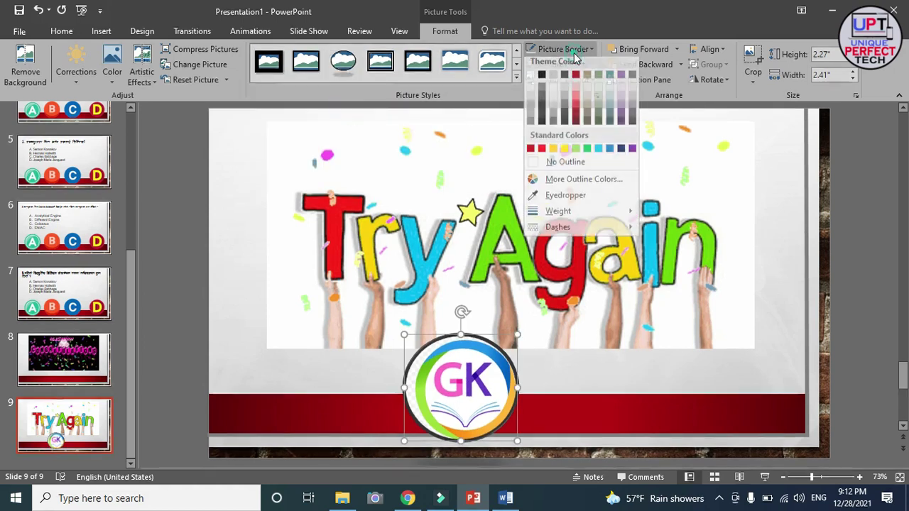
click(568, 167)
click(479, 371)
drag(490, 379, 504, 389)
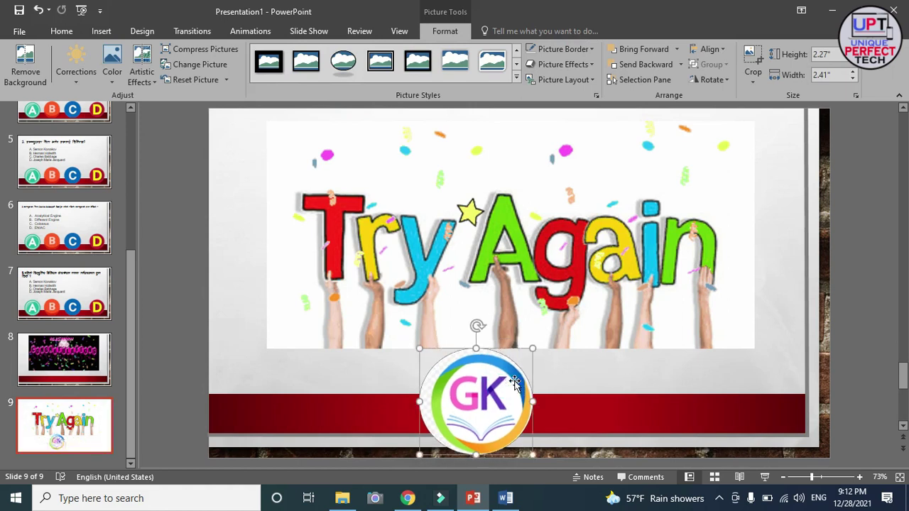
Copy the oval GK logo onto slide 8's red band beneath the Congratulations picture.
right_click(516, 376)
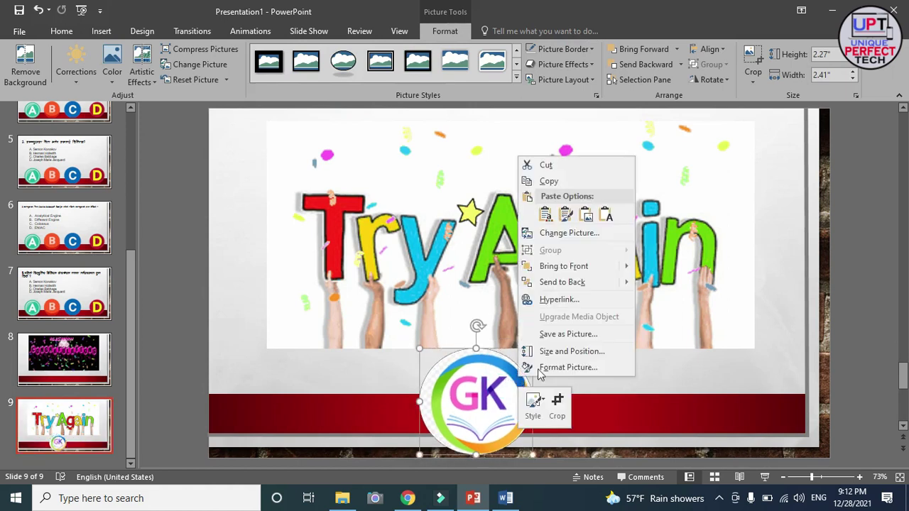
click(548, 183)
click(64, 360)
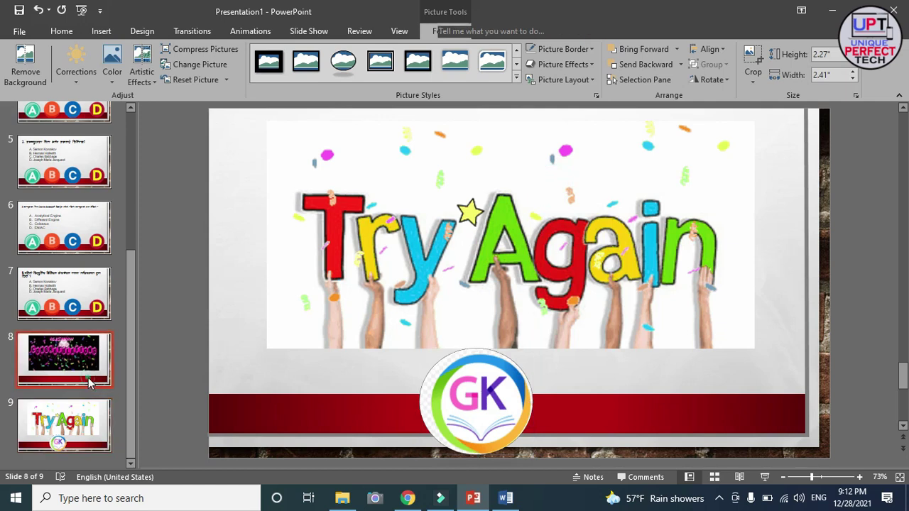
right_click(477, 383)
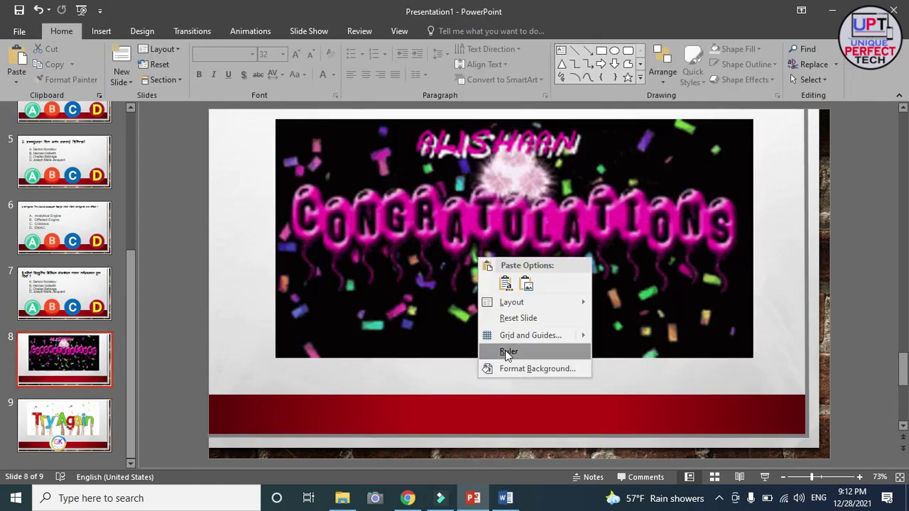
click(506, 285)
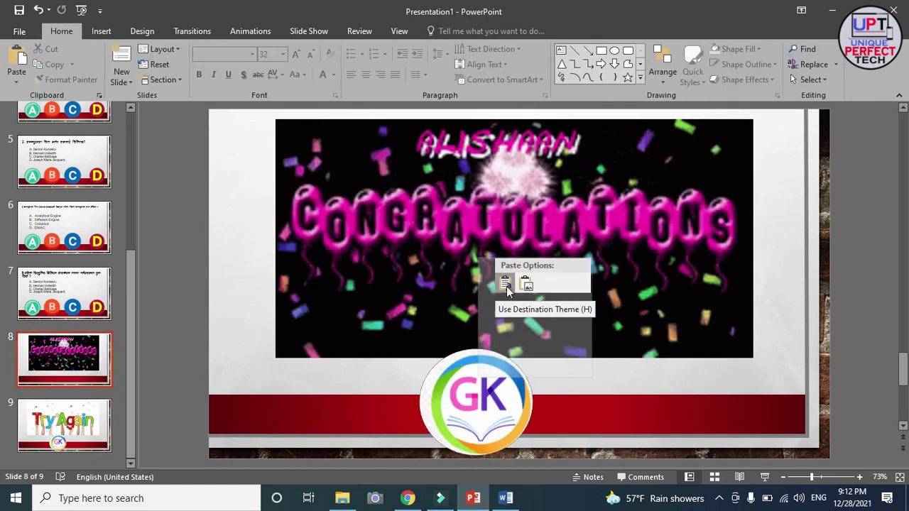
drag(505, 385, 517, 400)
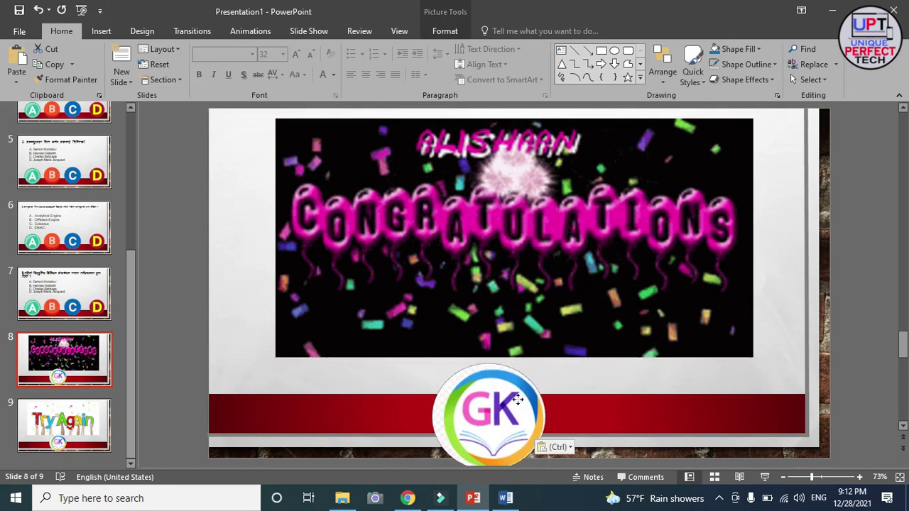
click(660, 404)
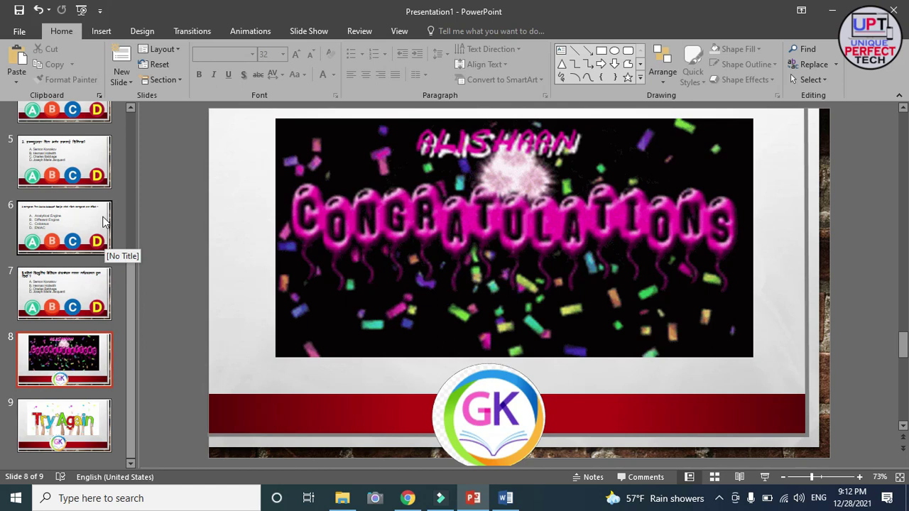
Scroll the slide thumbnail pane back up to the top.
scroll(92, 241, up, 1)
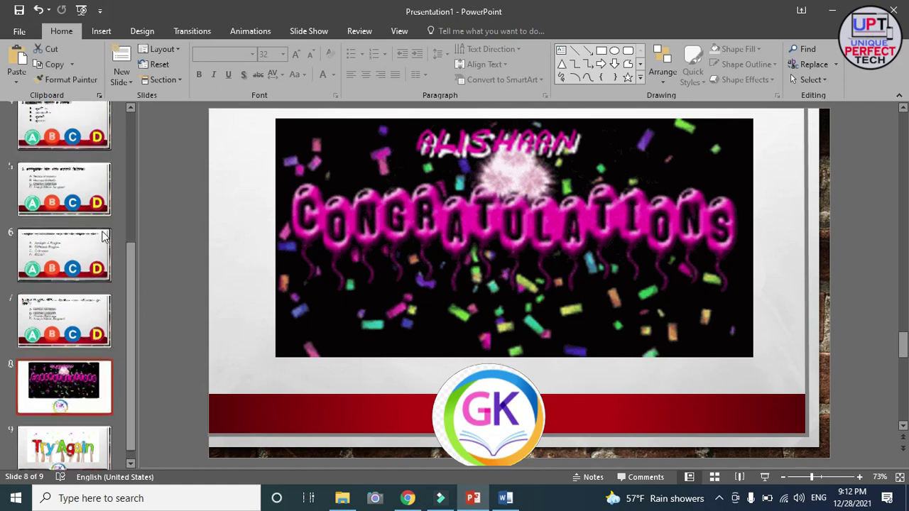
scroll(93, 240, up, 2)
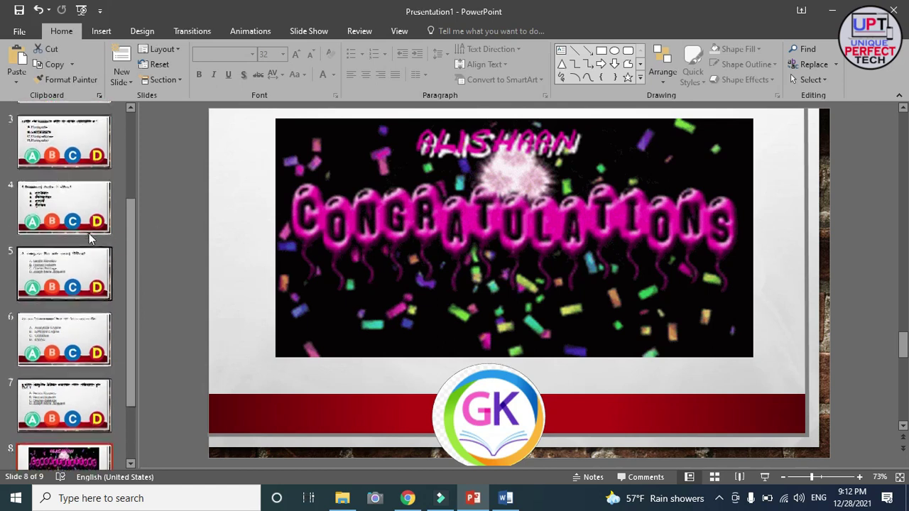
scroll(91, 240, up, 2)
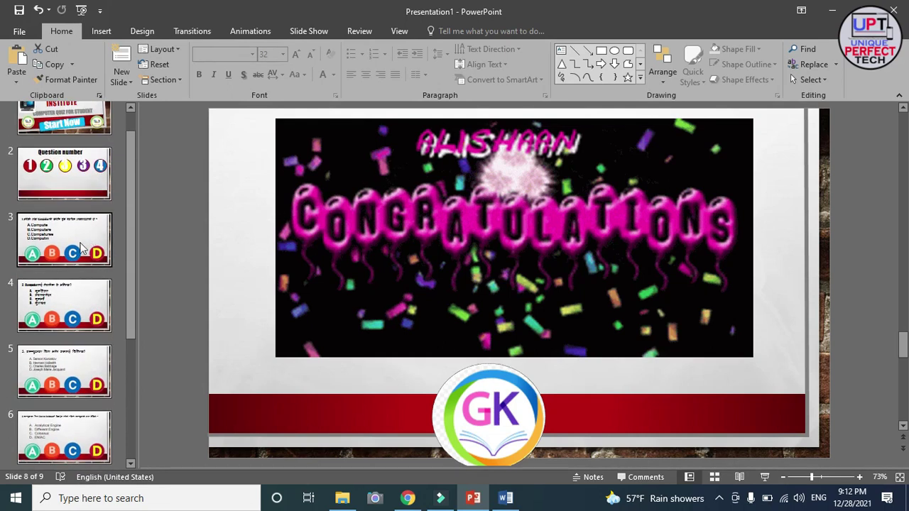
scroll(66, 233, up, 1)
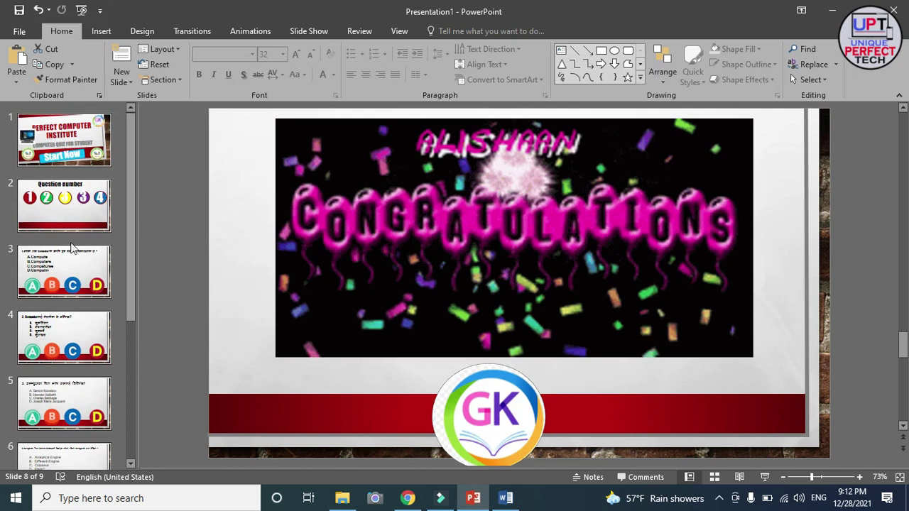
scroll(71, 252, down, 2)
scroll(76, 263, up, 2)
Insert the 30-second COUNTDOWN TIMER video from Desktop > Quiz kit onto question slide 3.
click(76, 263)
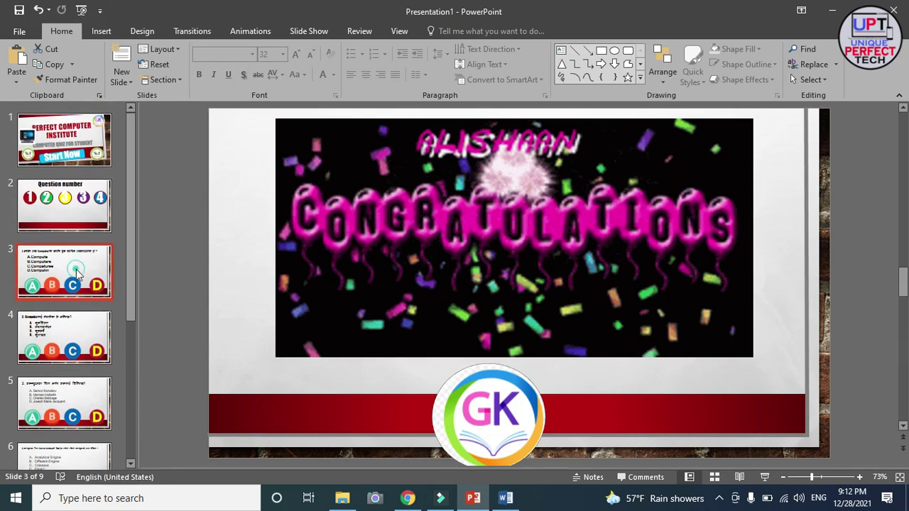
click(103, 33)
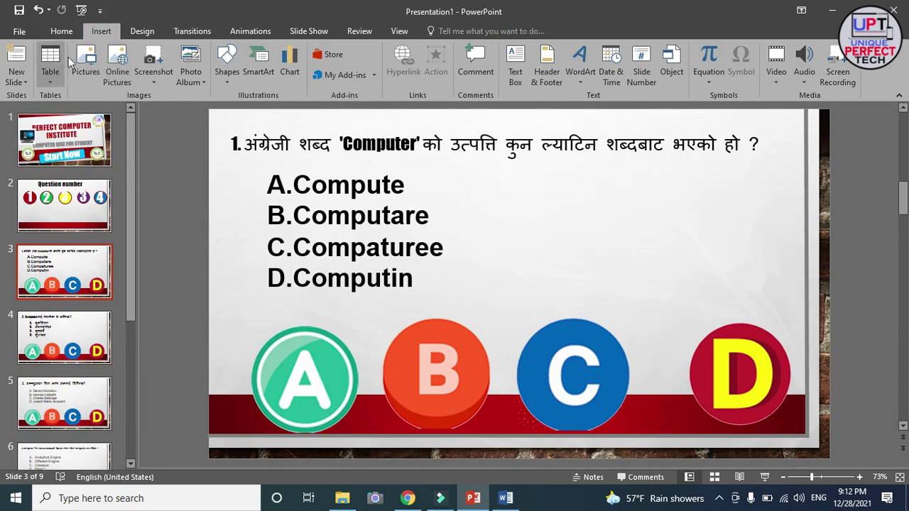
click(772, 64)
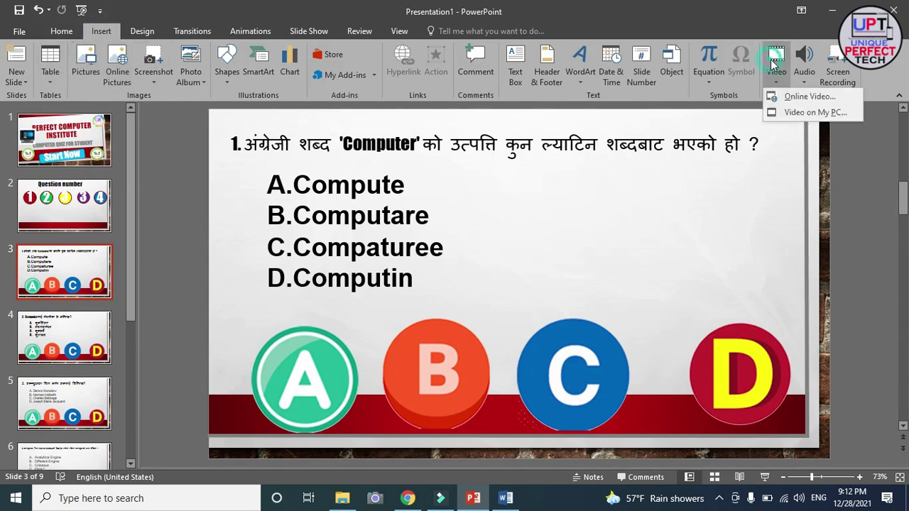
click(807, 113)
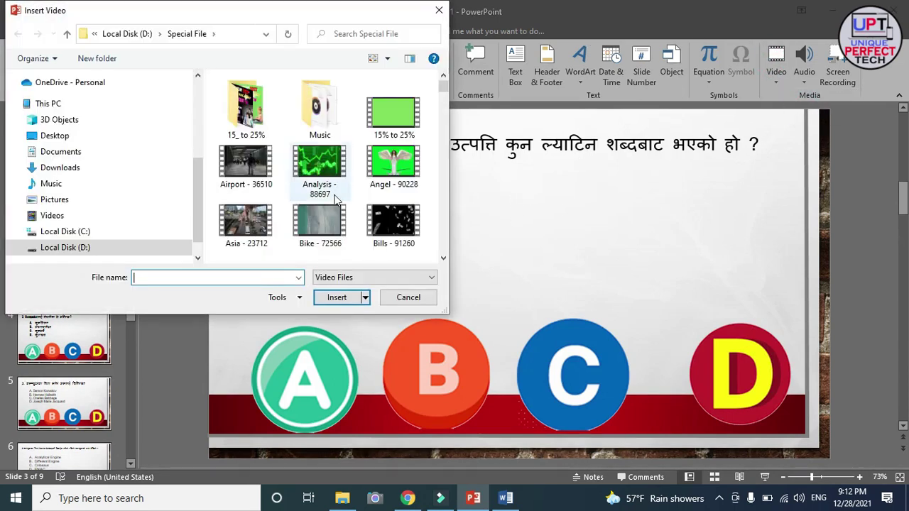
click(67, 136)
scroll(373, 163, down, 1)
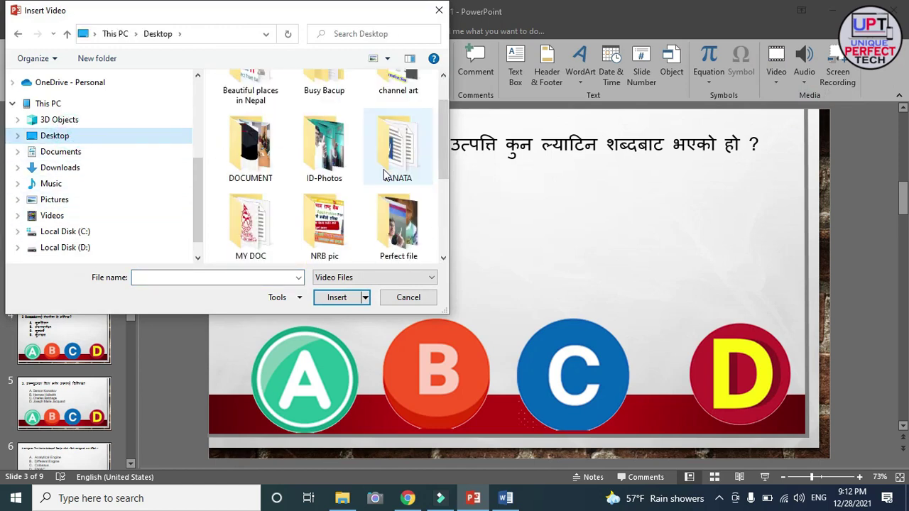
scroll(380, 216, down, 3)
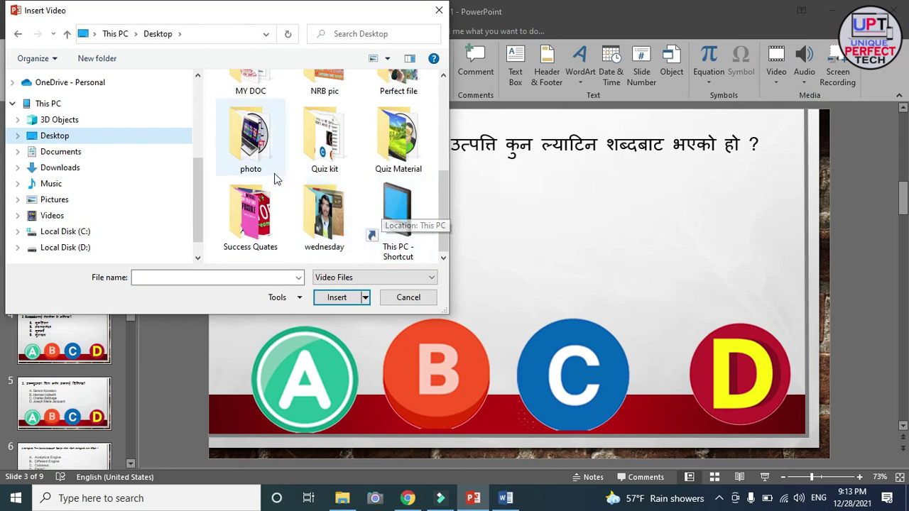
click(329, 162)
click(280, 149)
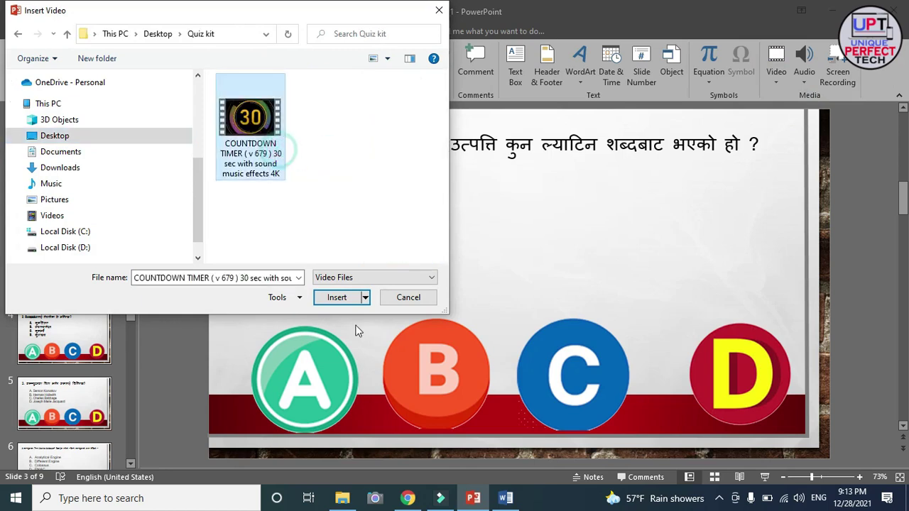
click(337, 296)
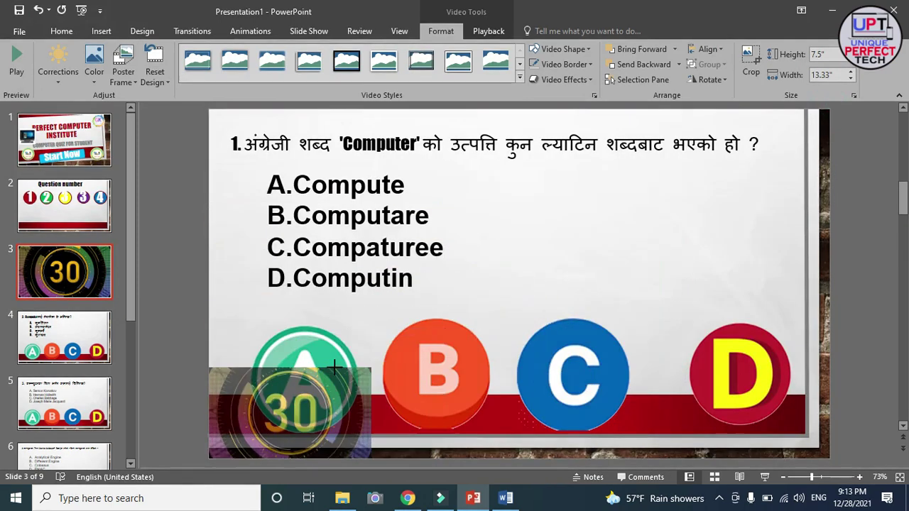
Shrink the countdown video, place it at the top right of slide 3, and copy it.
drag(829, 106, 372, 366)
mouse_move(330, 411)
mouse_down()
mouse_move(759, 225)
mouse_move(722, 249)
mouse_up()
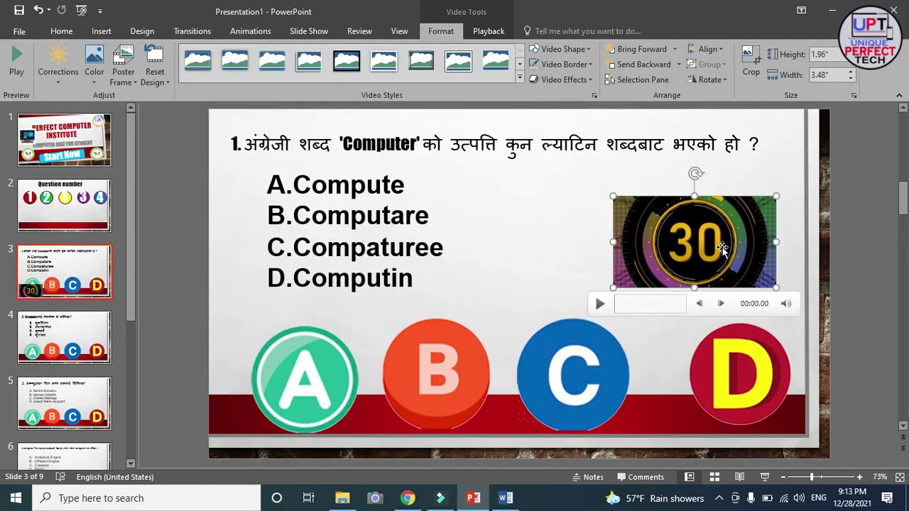
right_click(721, 249)
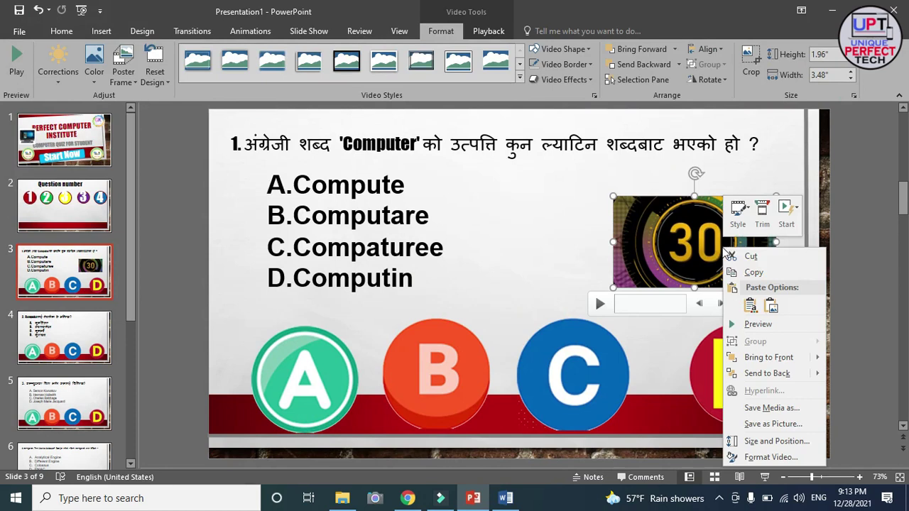
click(755, 277)
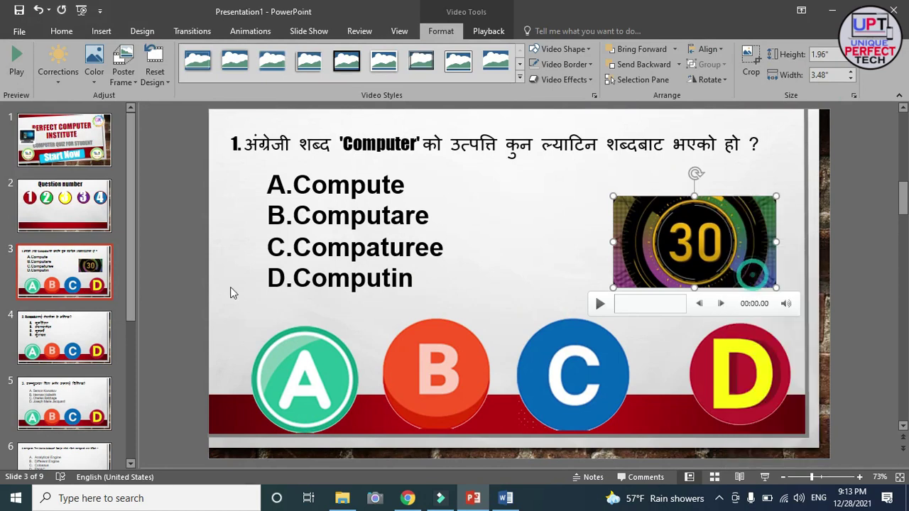
Paste the countdown video onto question slides 4 and 5.
click(77, 325)
key(ctrl+v)
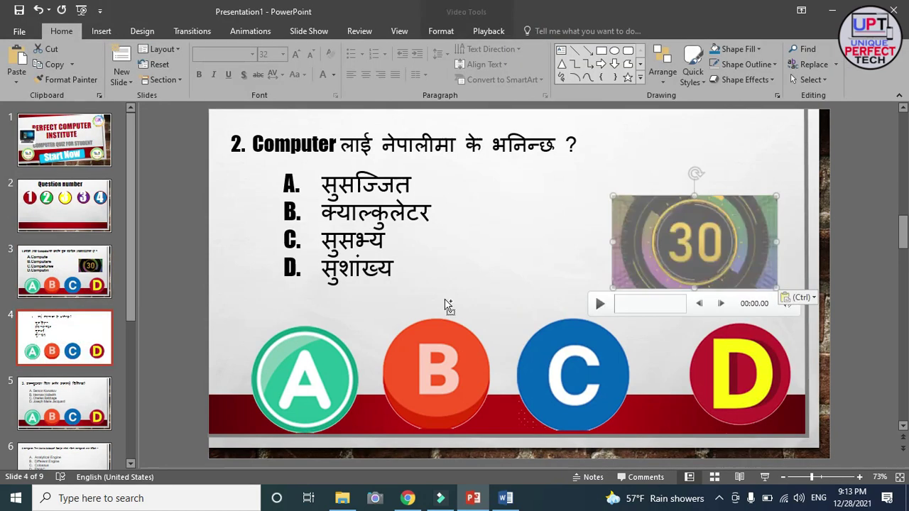
click(64, 404)
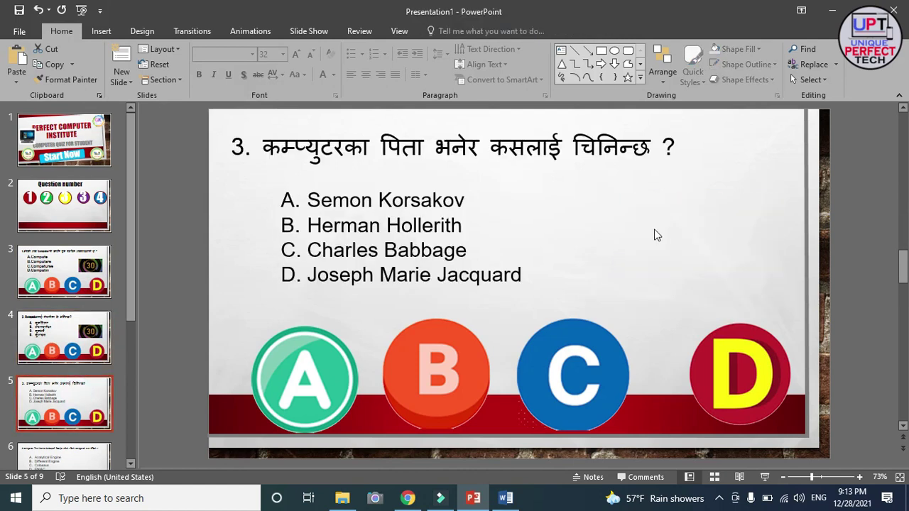
key(ctrl+v)
Paste the countdown video onto slides 6 and 7, then go back to the Question number slide.
click(64, 454)
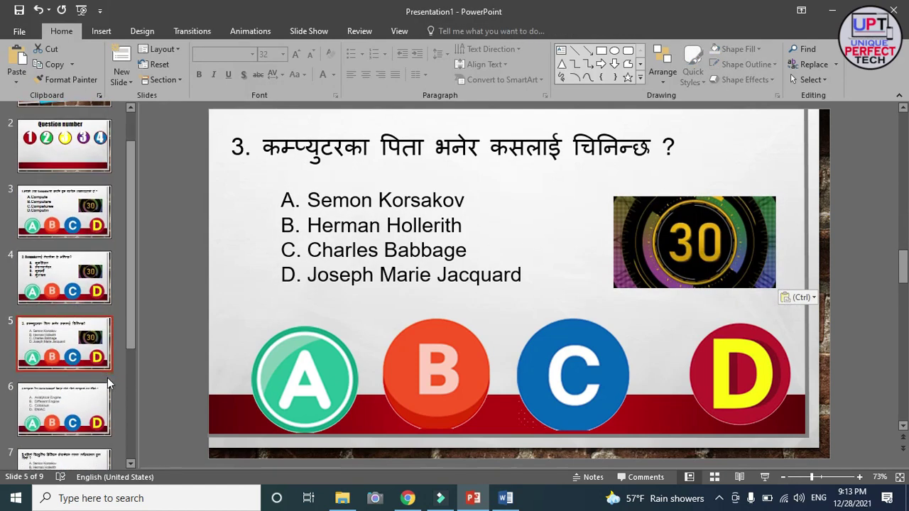
right_click(614, 240)
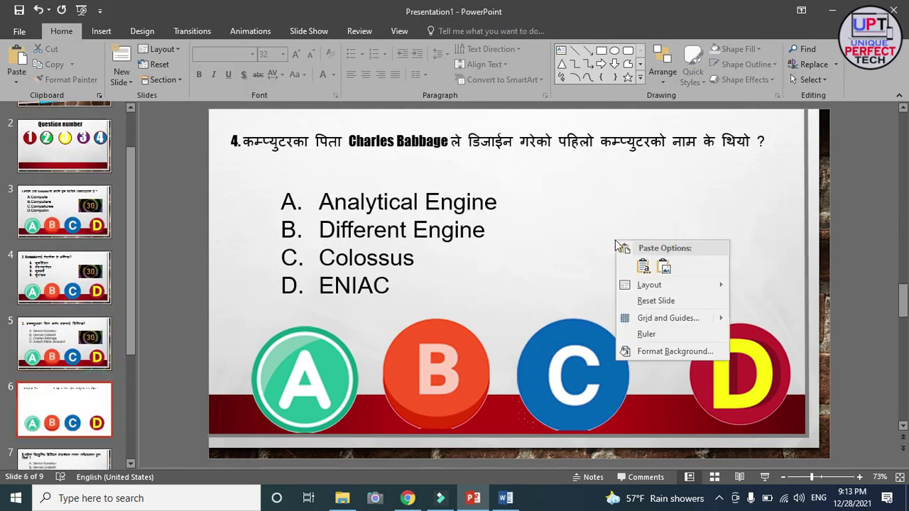
click(643, 266)
scroll(693, 267, down, 1)
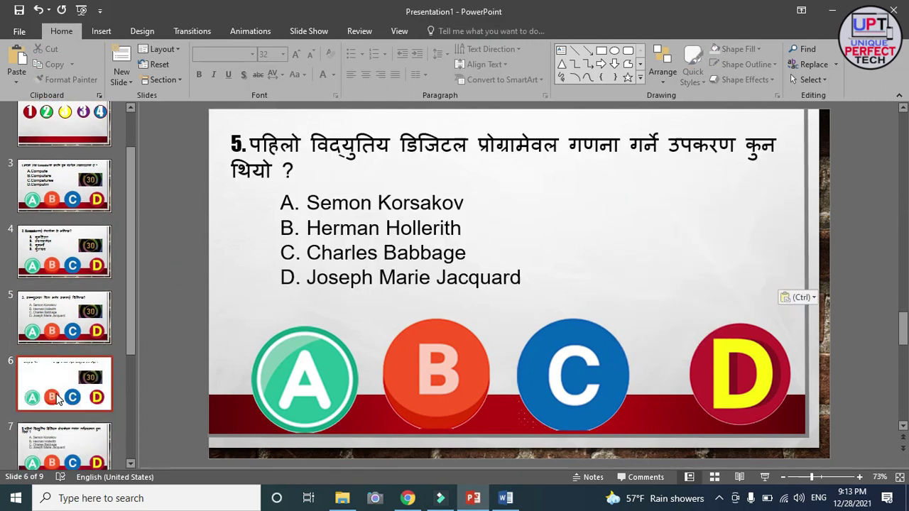
scroll(693, 267, up, 1)
scroll(694, 267, down, 1)
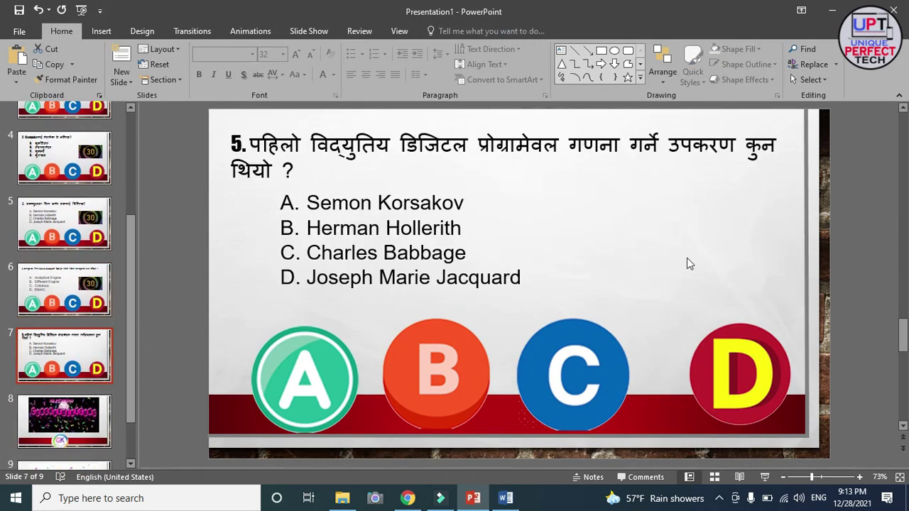
key(ctrl+v)
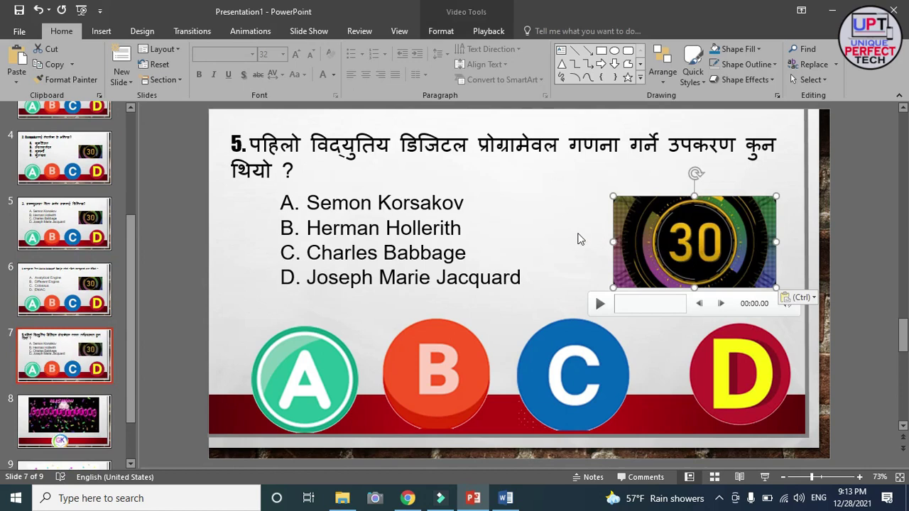
click(578, 239)
scroll(87, 201, up, 3)
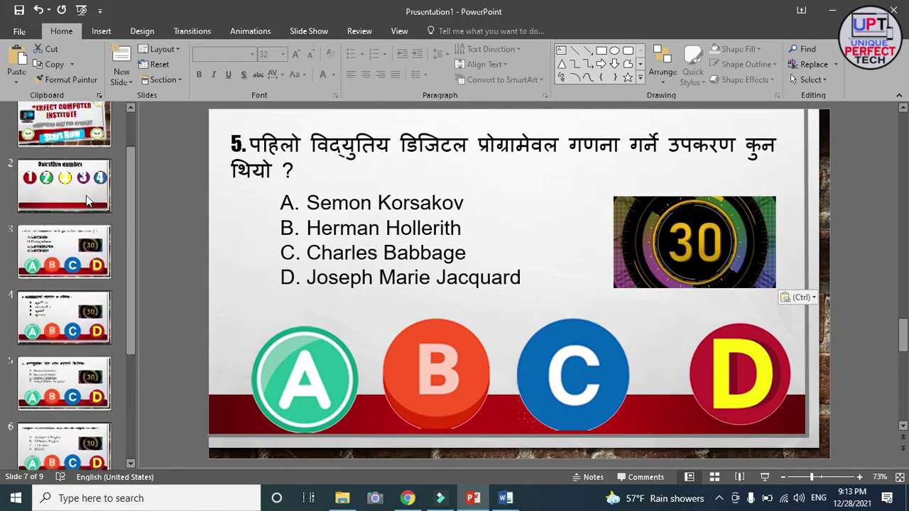
scroll(87, 201, up, 1)
click(83, 201)
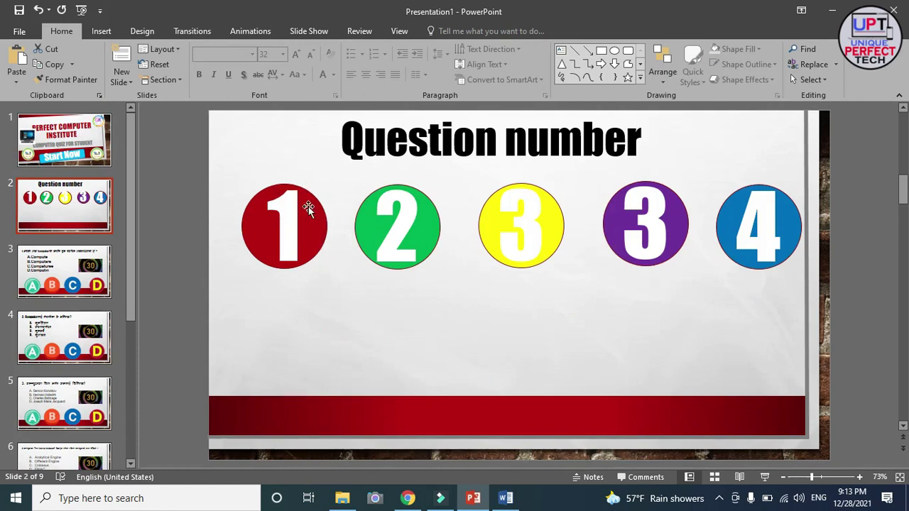
Hyperlink the red 1 circle to slide 3 in this document.
click(262, 201)
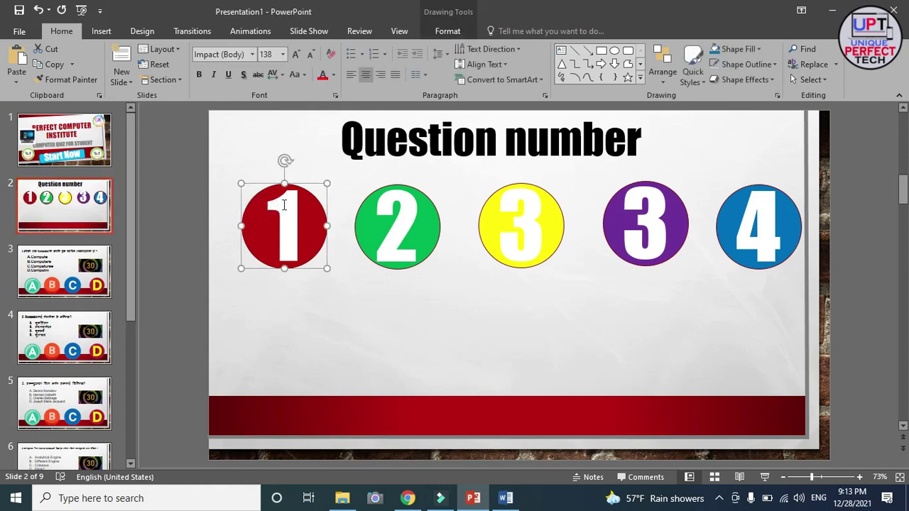
click(101, 31)
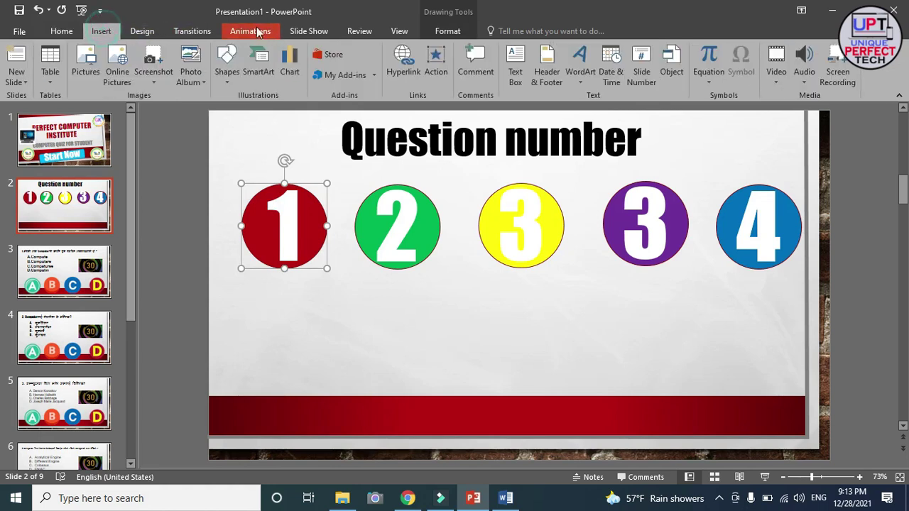
click(407, 63)
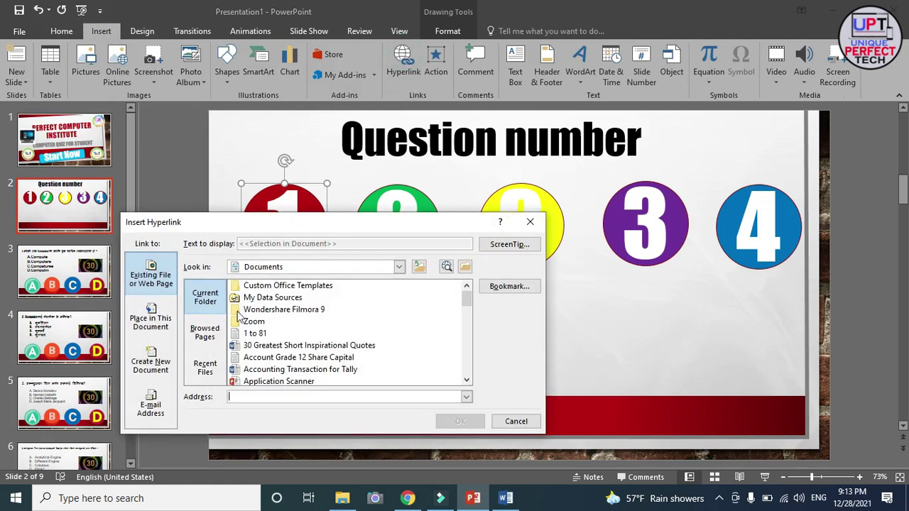
click(159, 330)
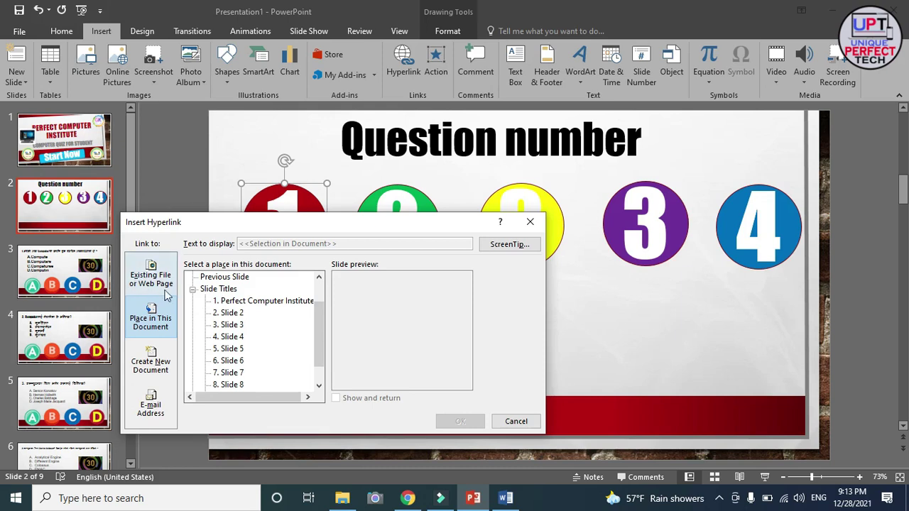
click(229, 325)
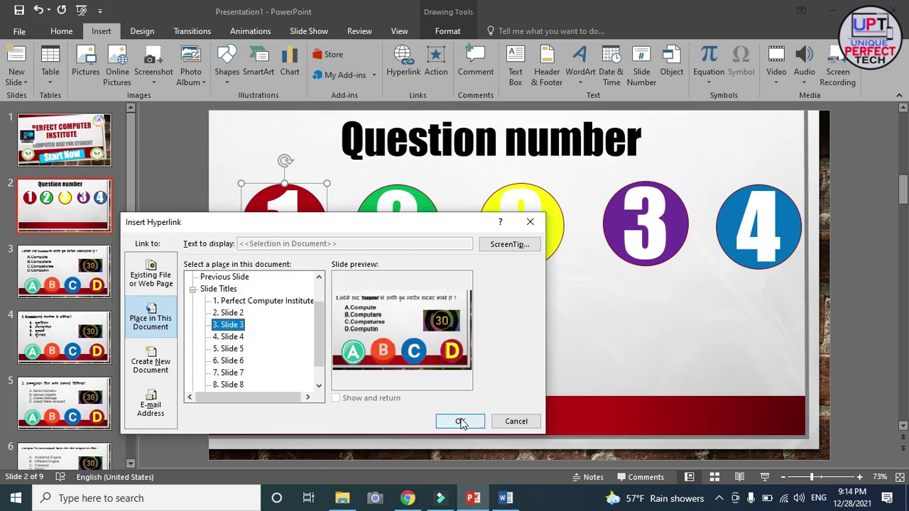
click(460, 421)
Select the green 2 circle and start adding a hyperlink to it.
click(397, 256)
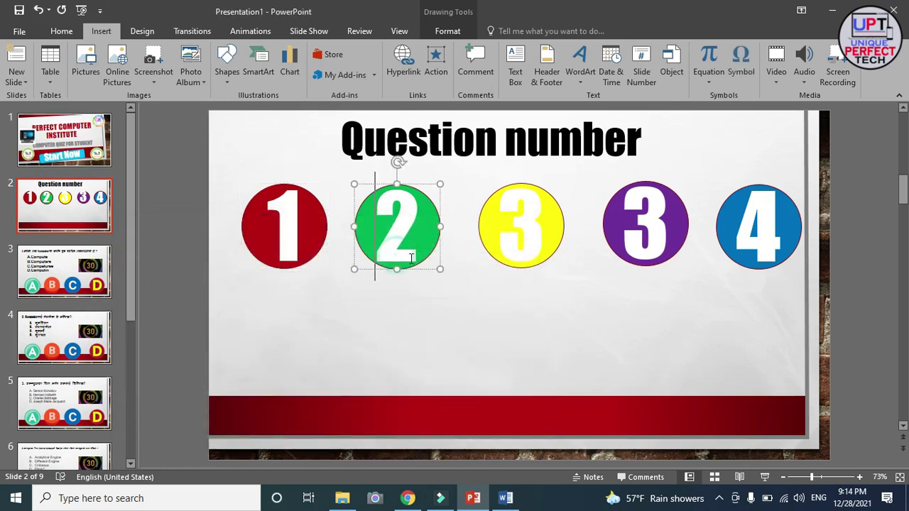
click(488, 284)
click(435, 241)
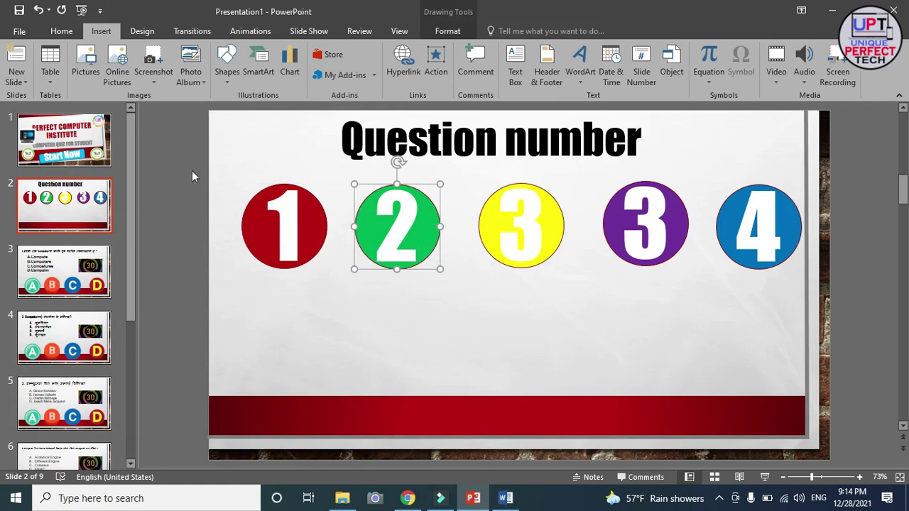
click(403, 75)
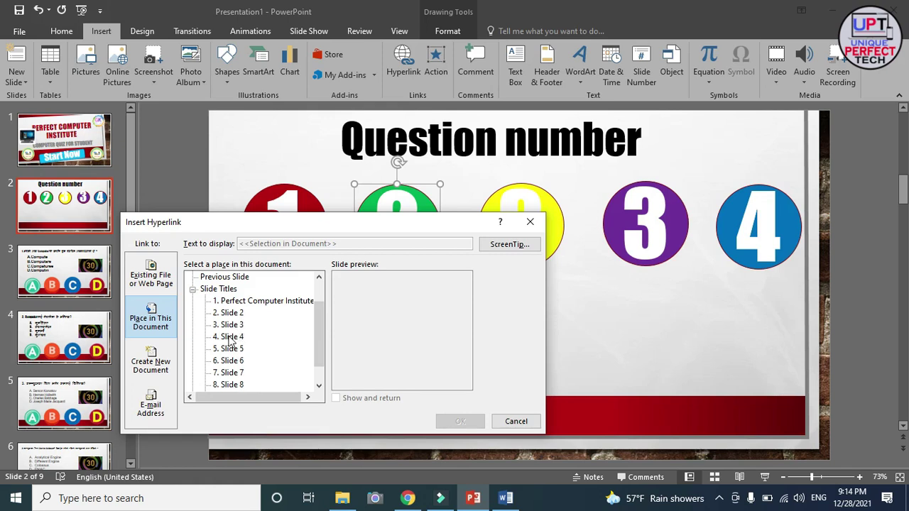
Link question circle 2 to slide 4 and the yellow circle 3 to slide 5.
click(231, 337)
click(460, 421)
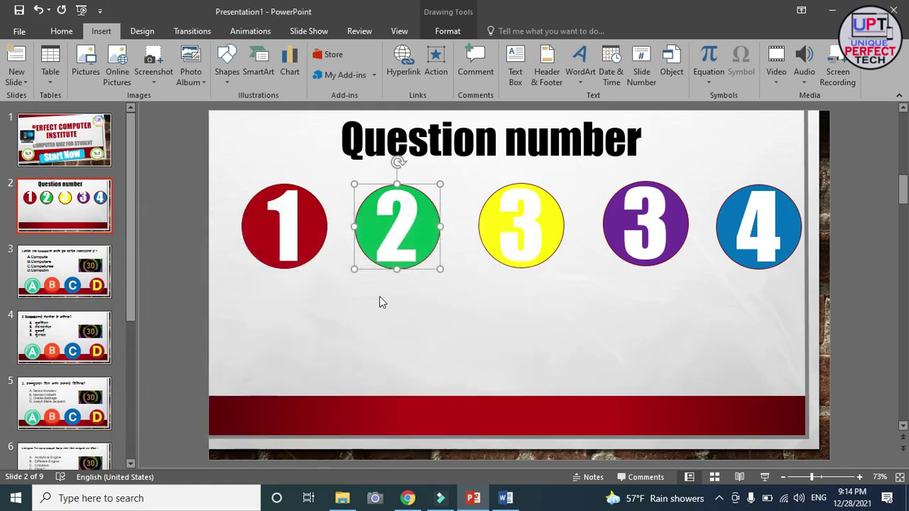
click(502, 261)
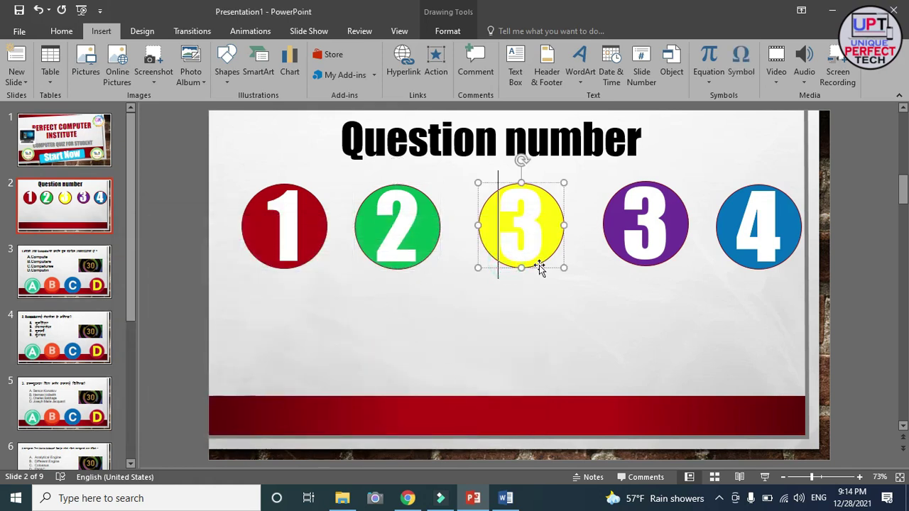
click(609, 286)
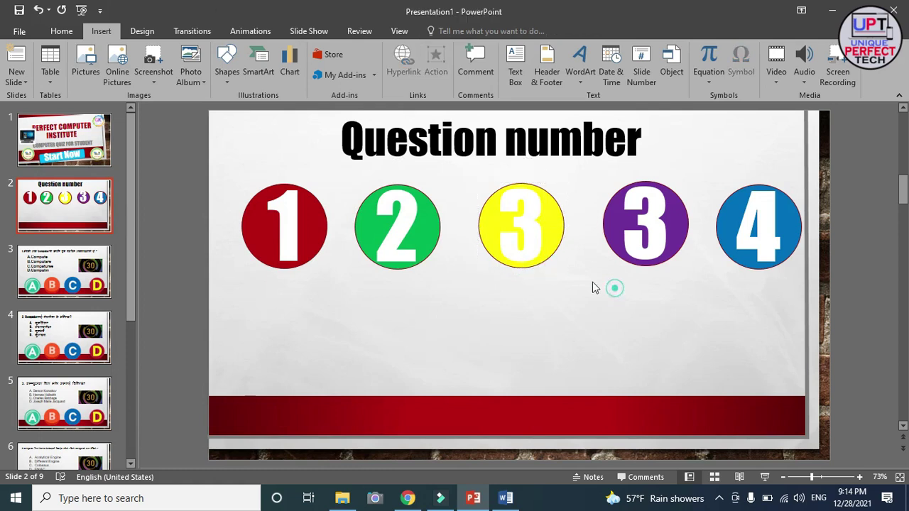
click(546, 253)
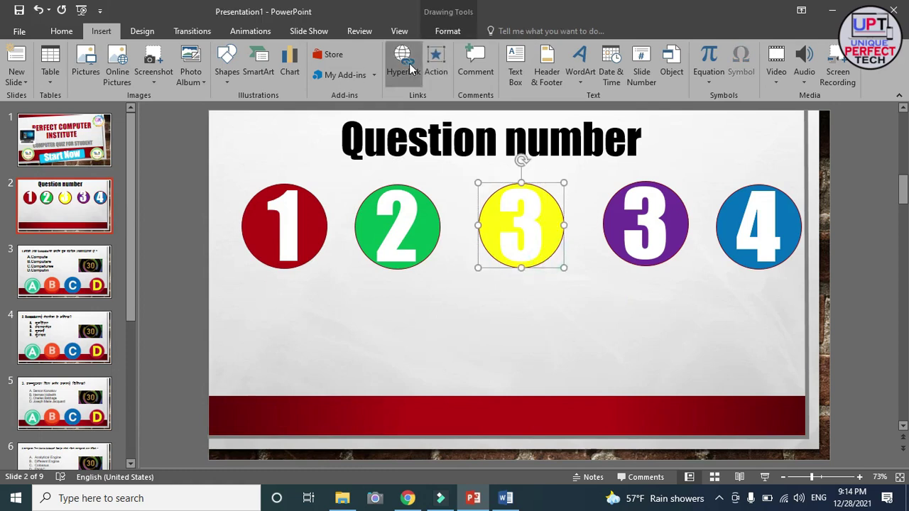
click(410, 67)
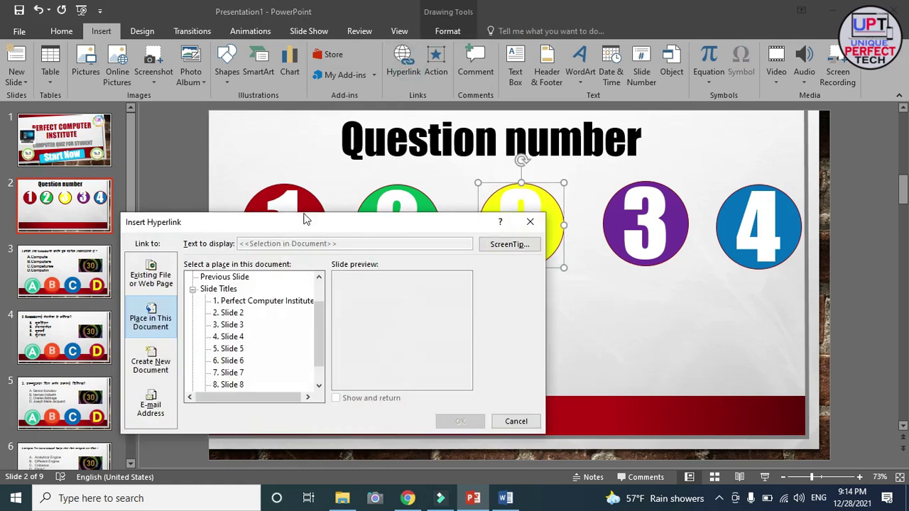
click(230, 352)
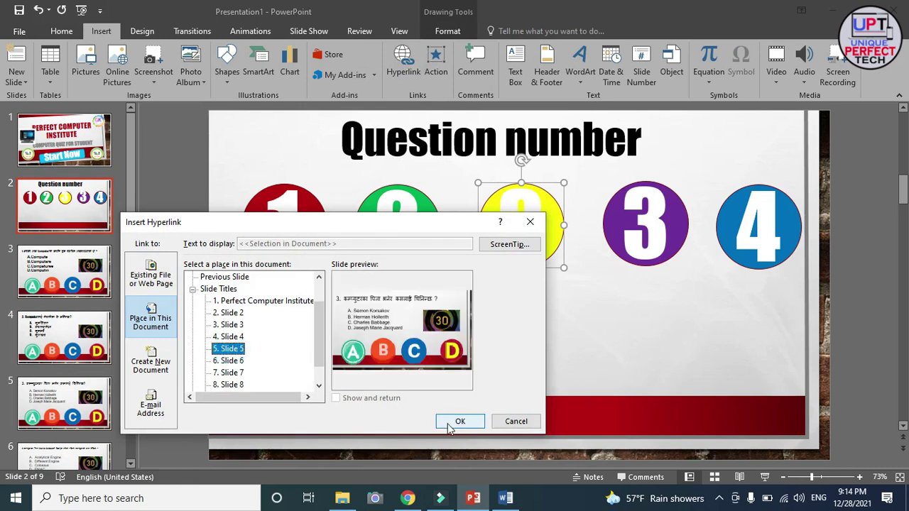
click(458, 422)
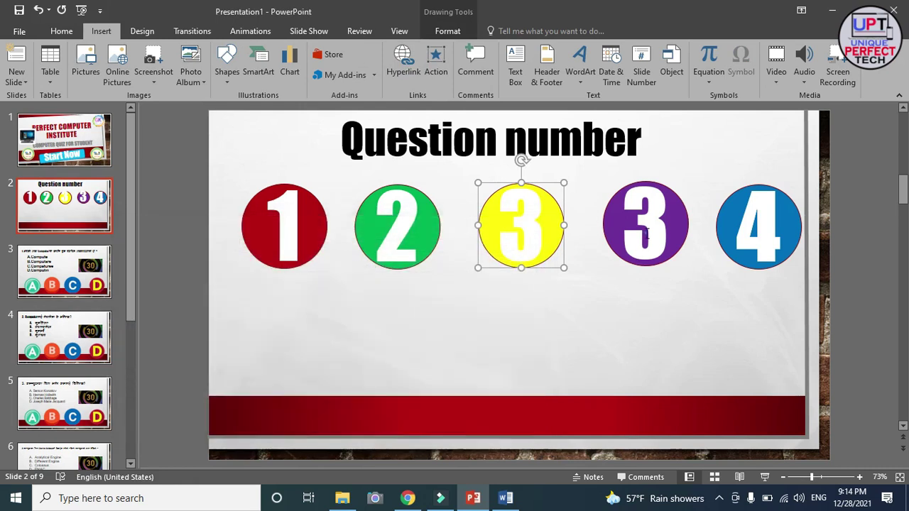
Renumber the purple circle to 4 and the blue circle to 5.
click(646, 235)
key(BackSpace)
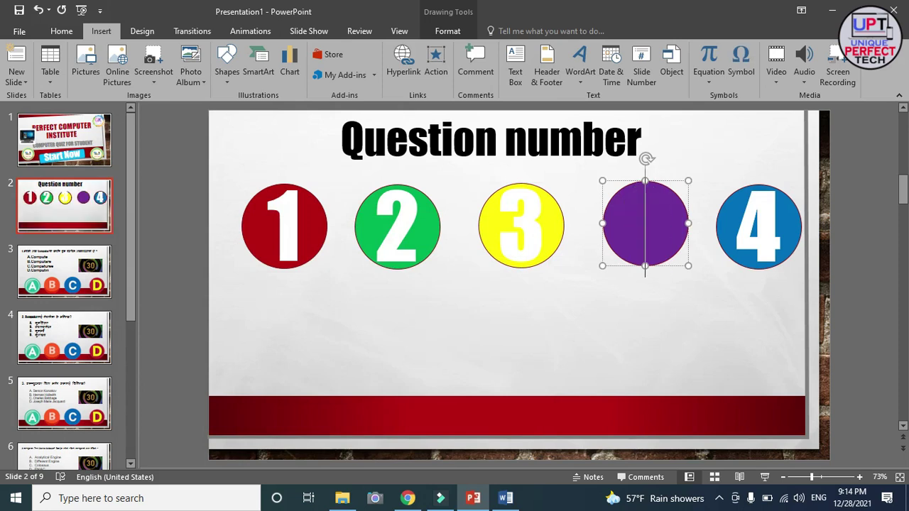
text(4)
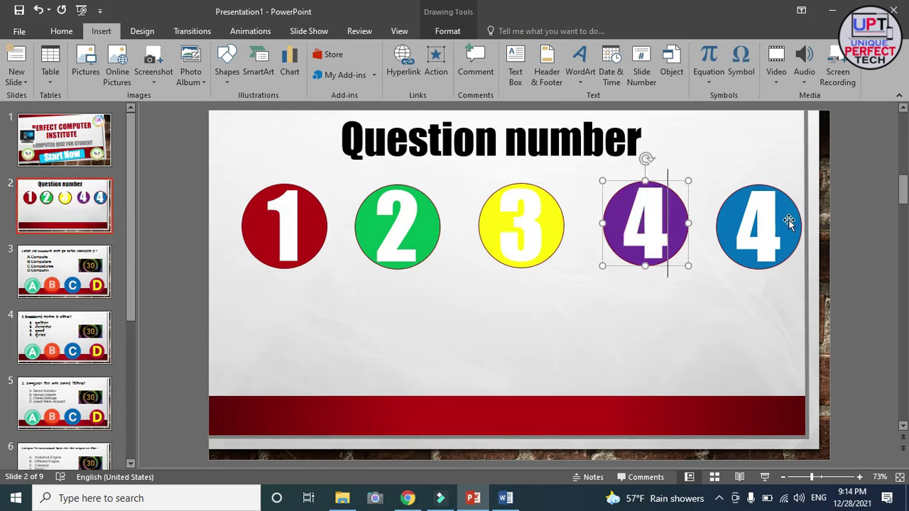
click(778, 220)
key(BackSpace)
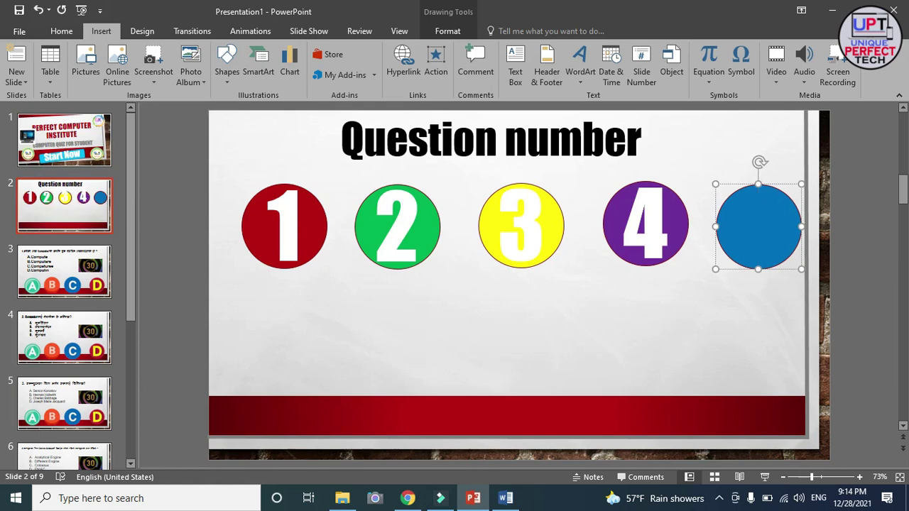
text(5)
Hyperlink the purple circle 4 to slide 6.
click(675, 338)
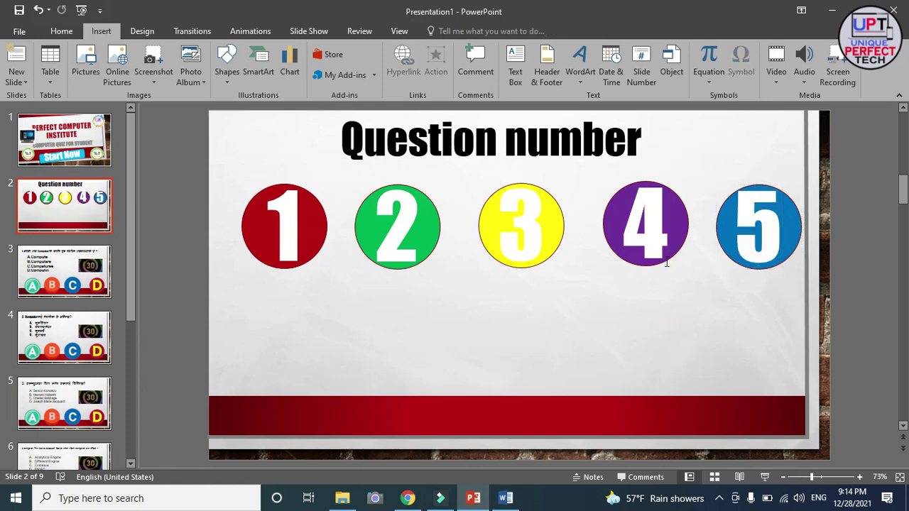
click(674, 254)
click(402, 63)
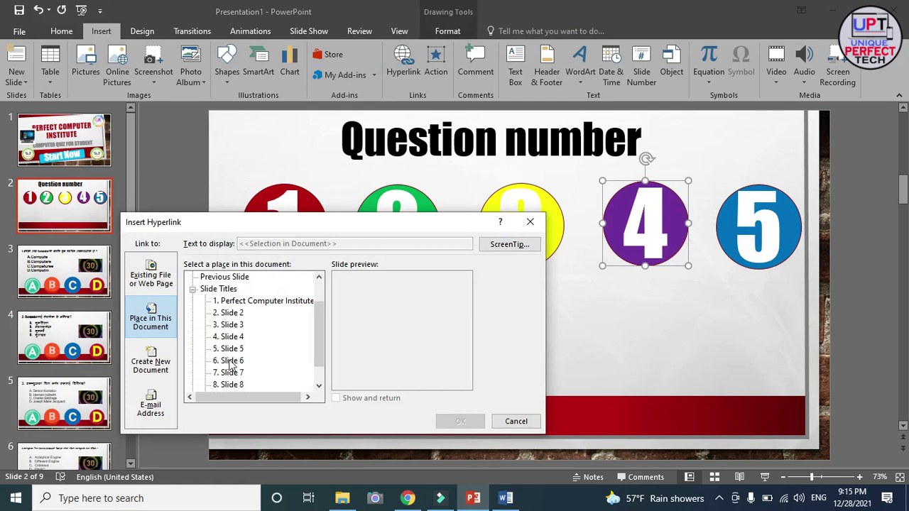
click(229, 361)
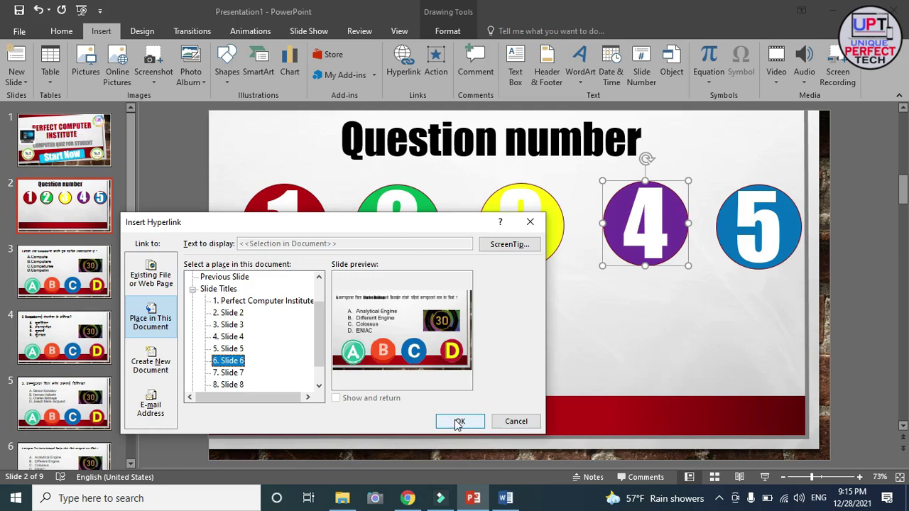
click(457, 422)
Browse the slides down to slide 7, then return to the Question number slide.
scroll(71, 405, down, 1)
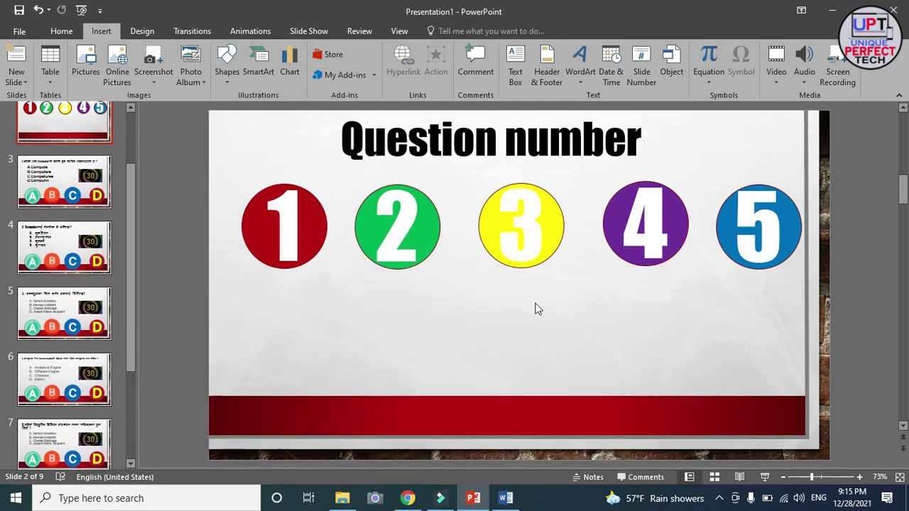
key(Page_Down)
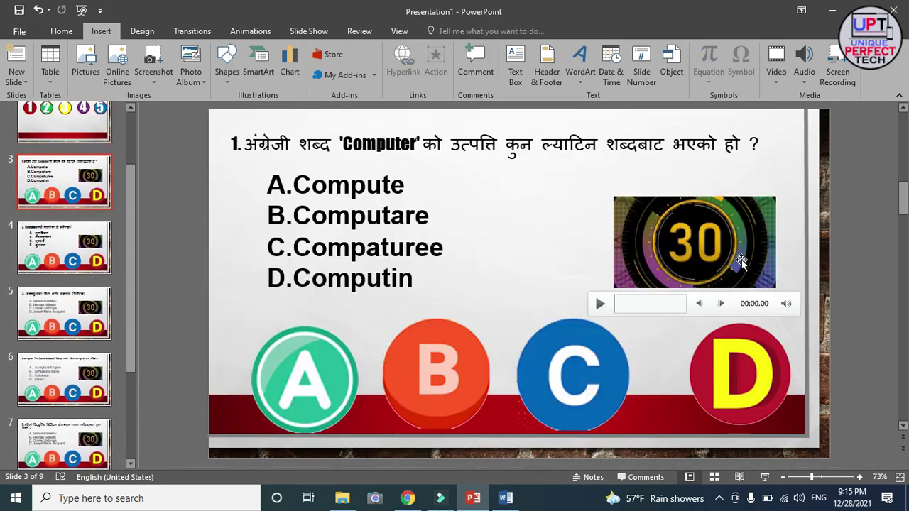
scroll(73, 349, down, 3)
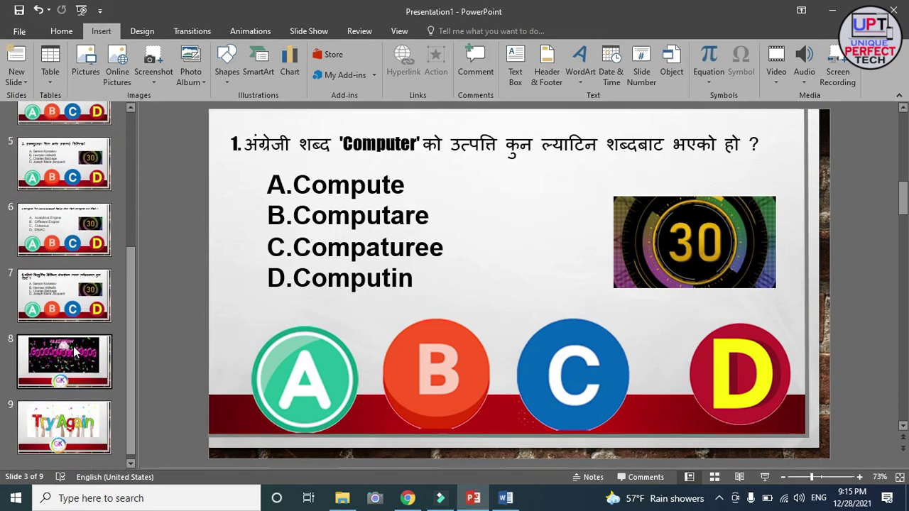
click(63, 293)
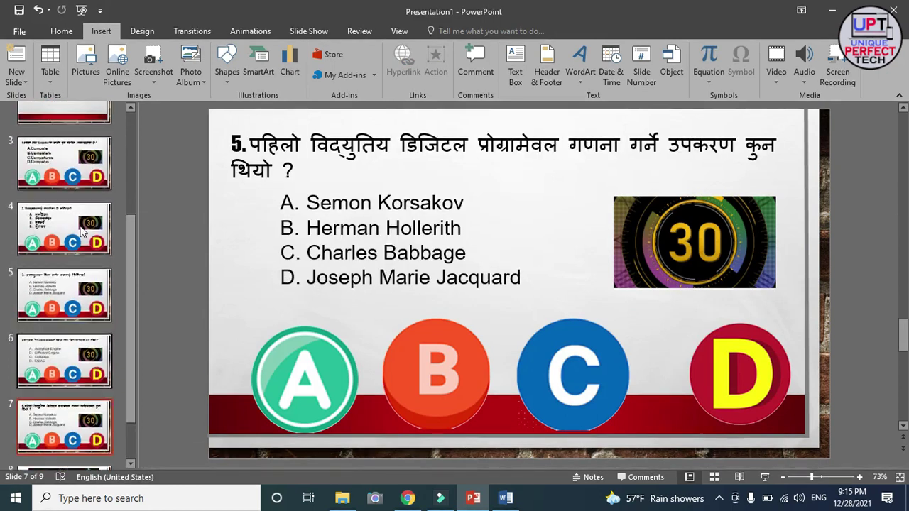
scroll(68, 284, up, 5)
click(82, 213)
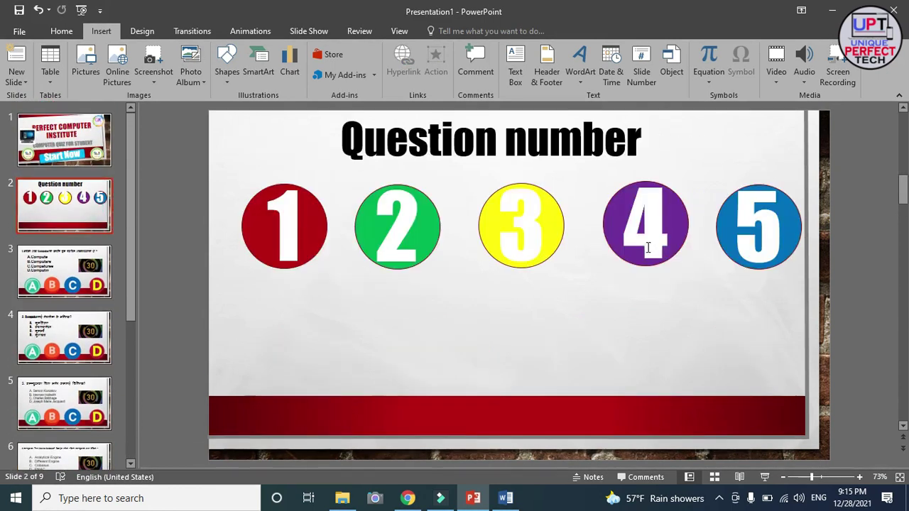
Hyperlink the blue circle 5 to slide 7.
click(731, 256)
click(401, 60)
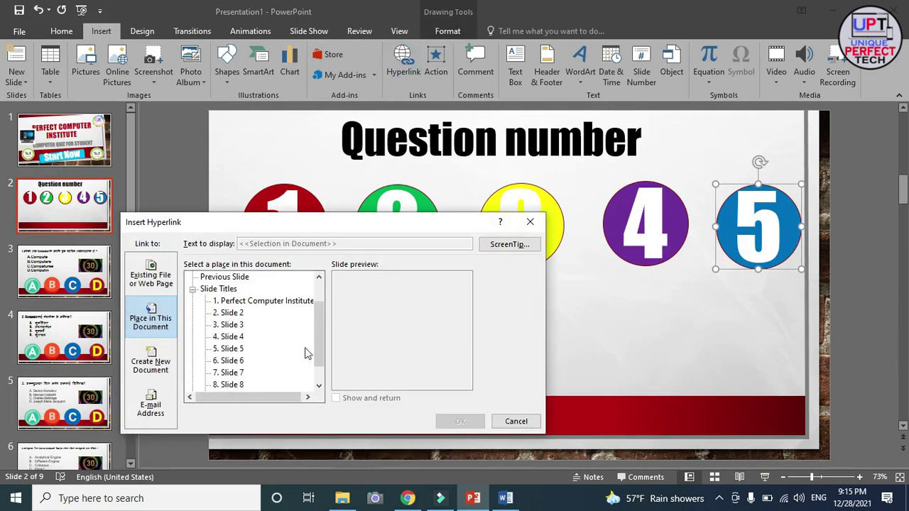
scroll(316, 333, down, 1)
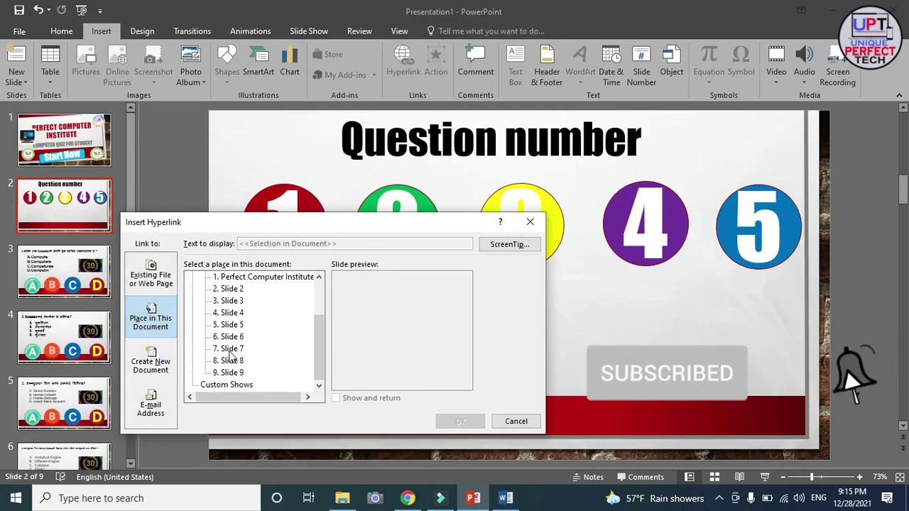
click(229, 349)
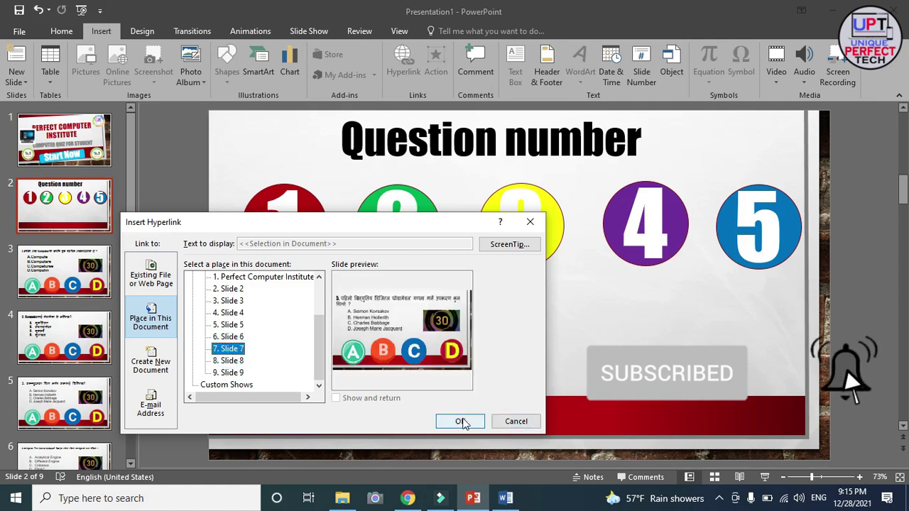
click(462, 421)
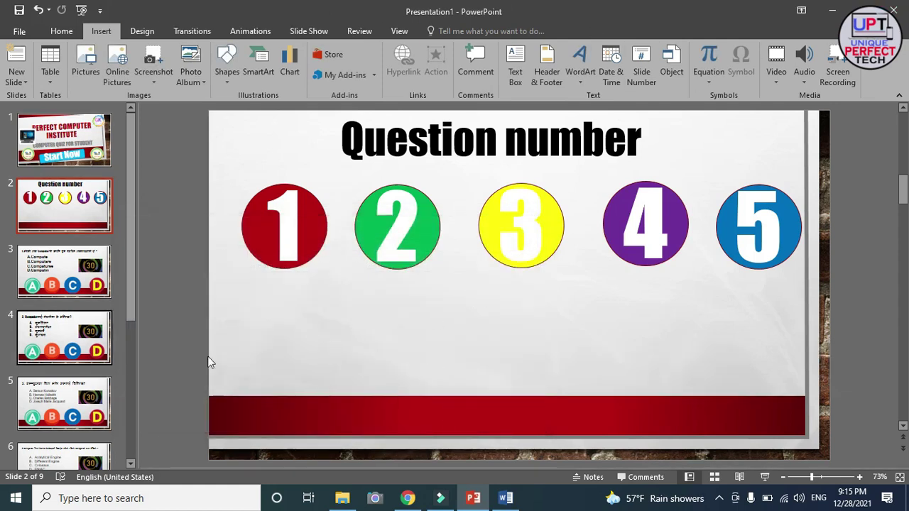
Review slides 3 through 7, return to the Question number slide, then move to slide 3.
click(73, 264)
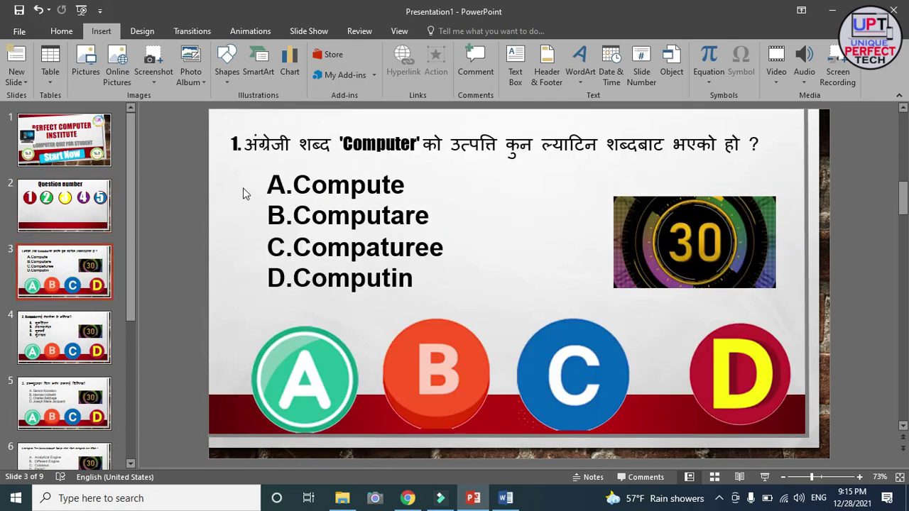
click(66, 350)
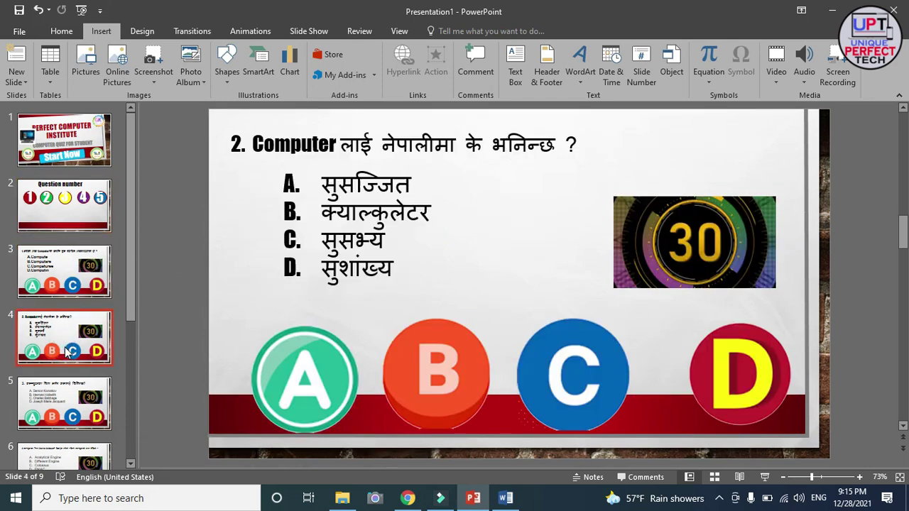
click(68, 399)
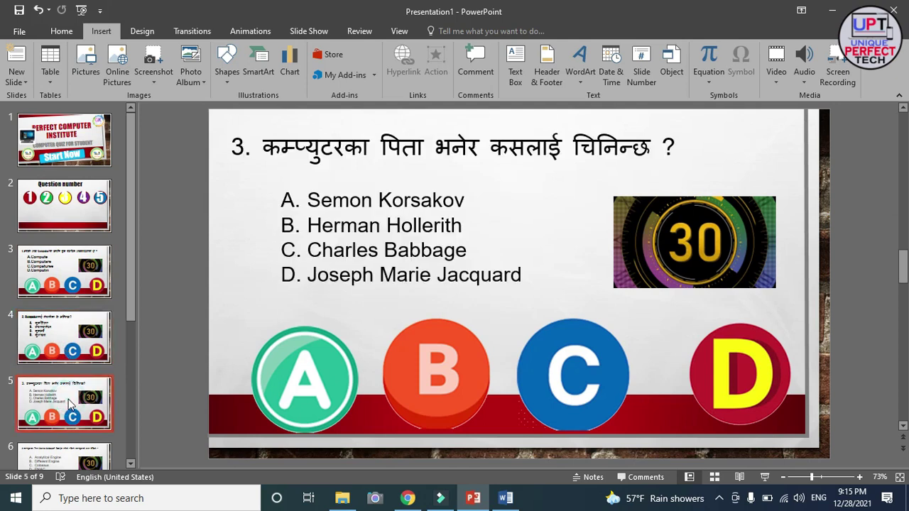
click(65, 426)
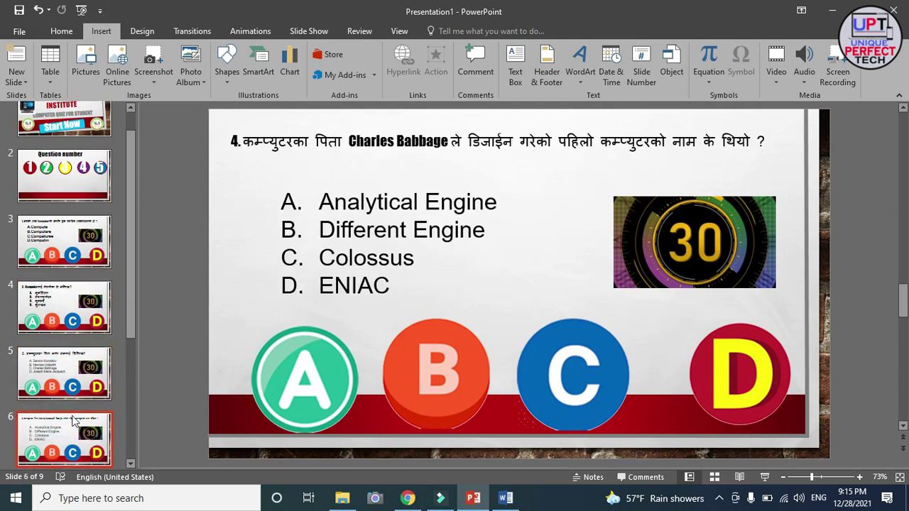
scroll(58, 379, down, 2)
click(59, 379)
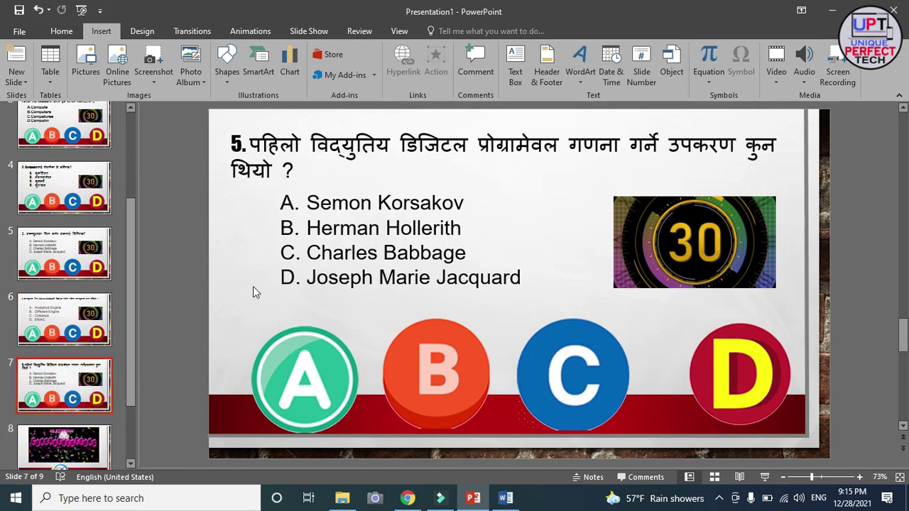
scroll(265, 261, up, 1)
scroll(265, 262, up, 1)
scroll(265, 262, up, 2)
click(68, 188)
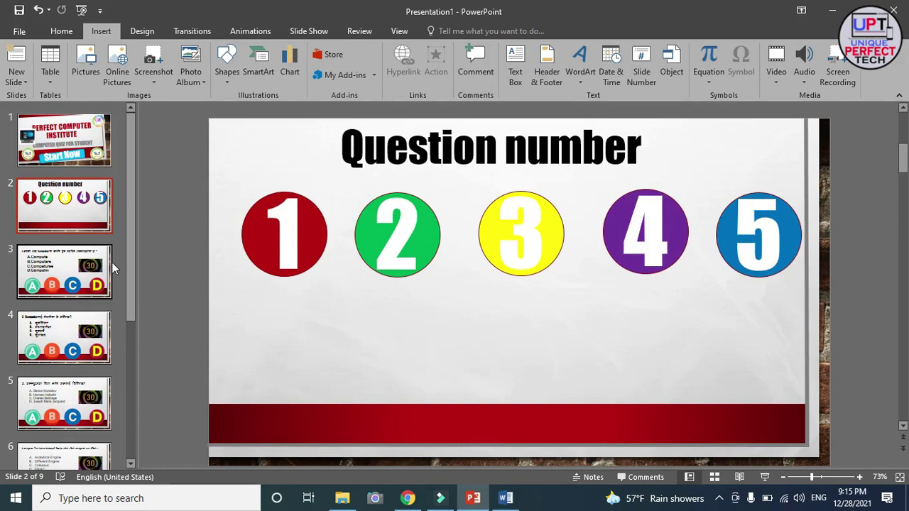
key(Down)
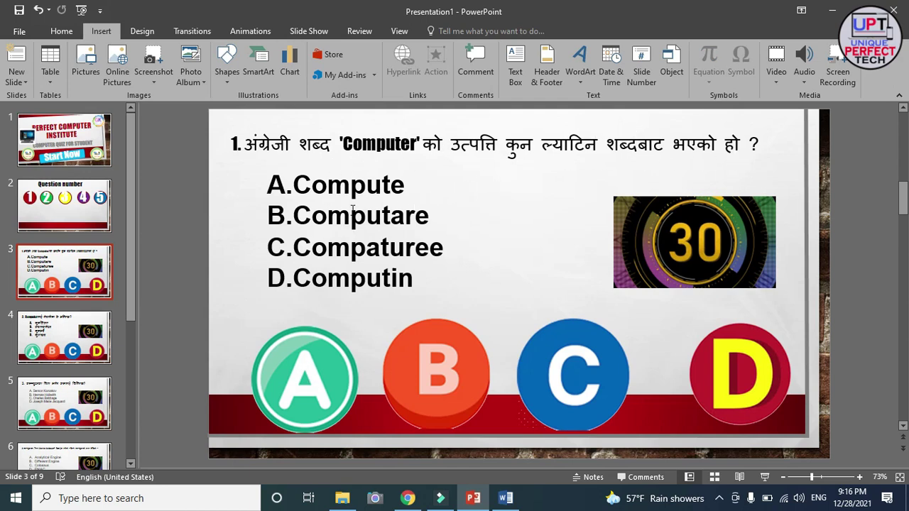
Hyperlink slide 3's correct answer button B to slide 8.
click(425, 355)
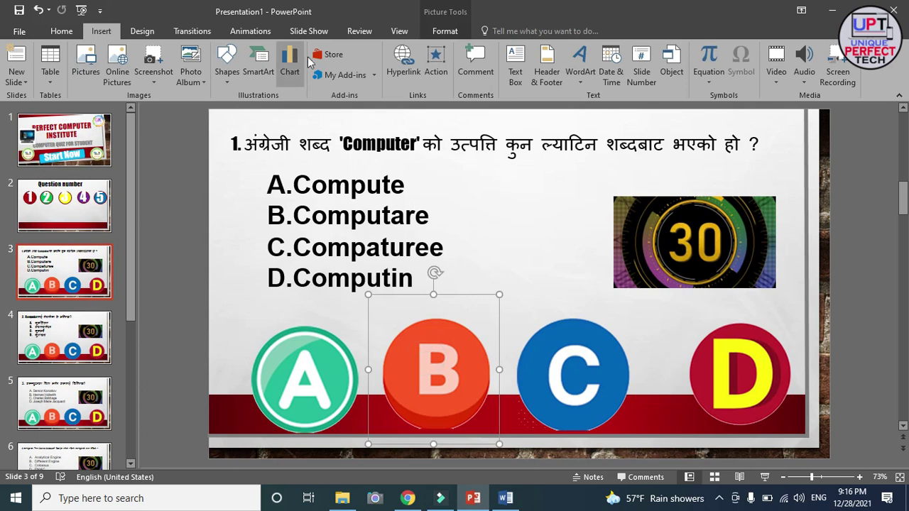
click(402, 62)
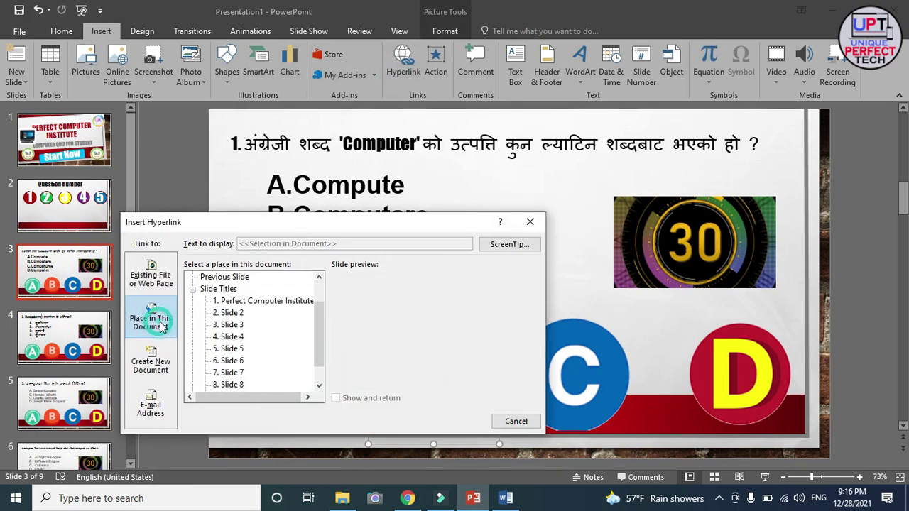
scroll(313, 330, down, 2)
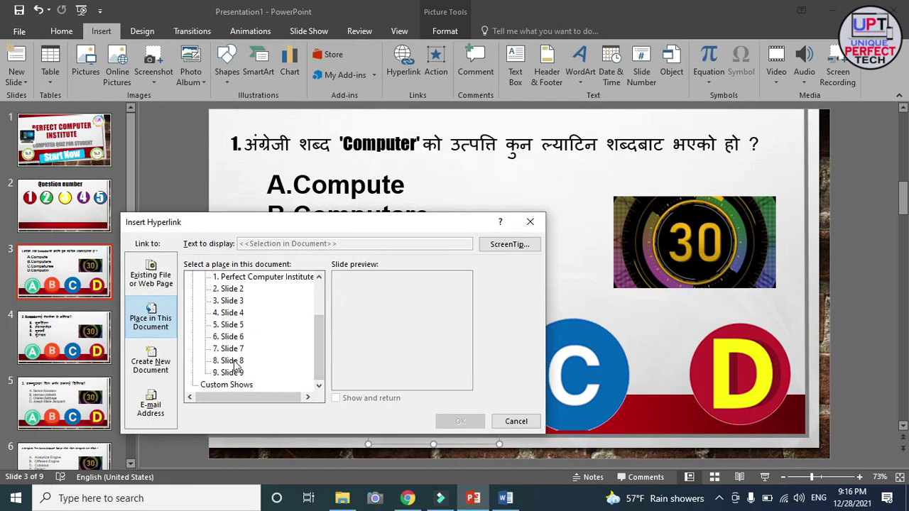
click(236, 362)
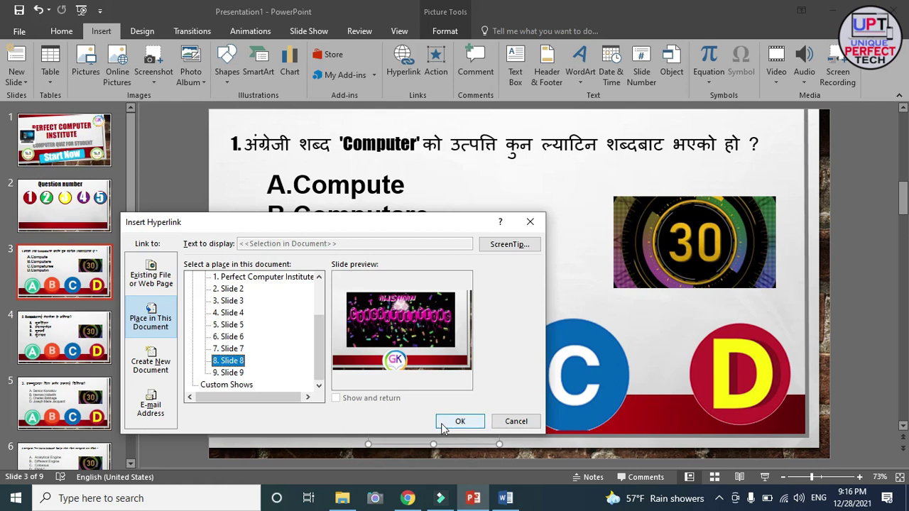
click(460, 421)
Link answer buttons A and C to the Try Again slide 9.
click(336, 368)
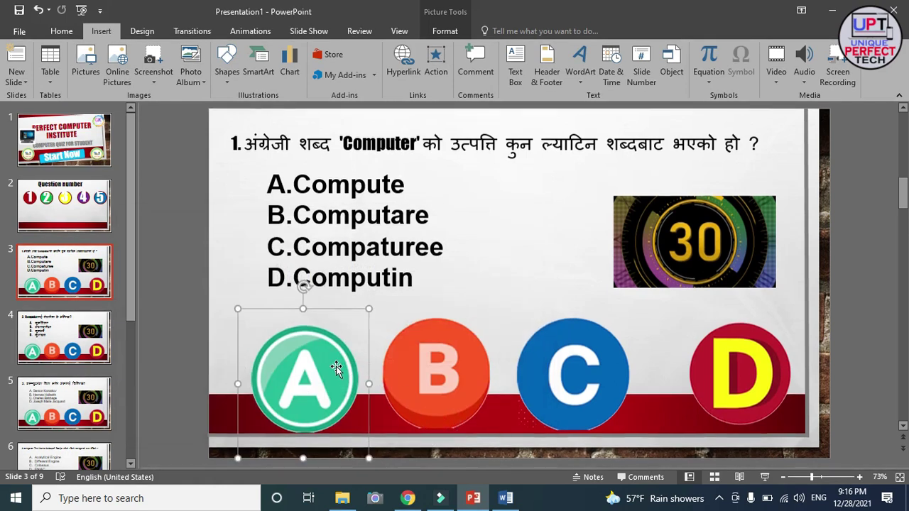
click(398, 77)
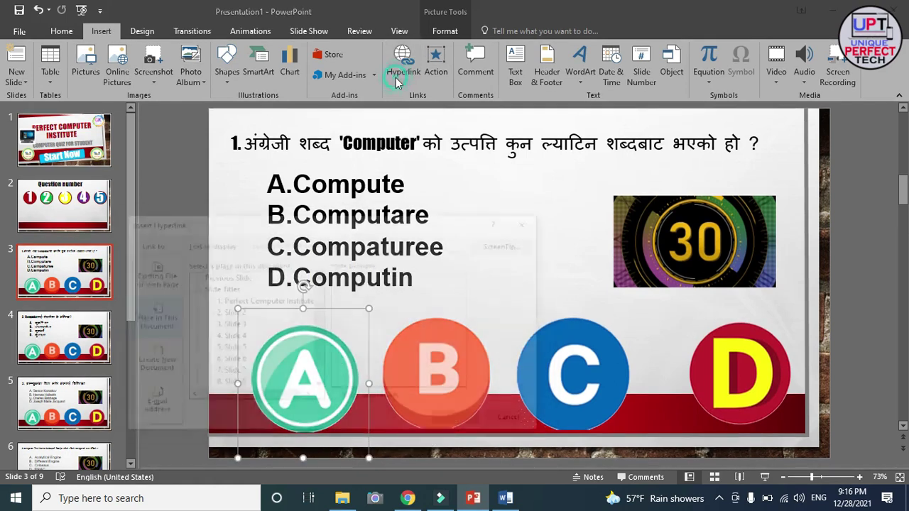
scroll(296, 361, down, 1)
scroll(296, 361, down, 1)
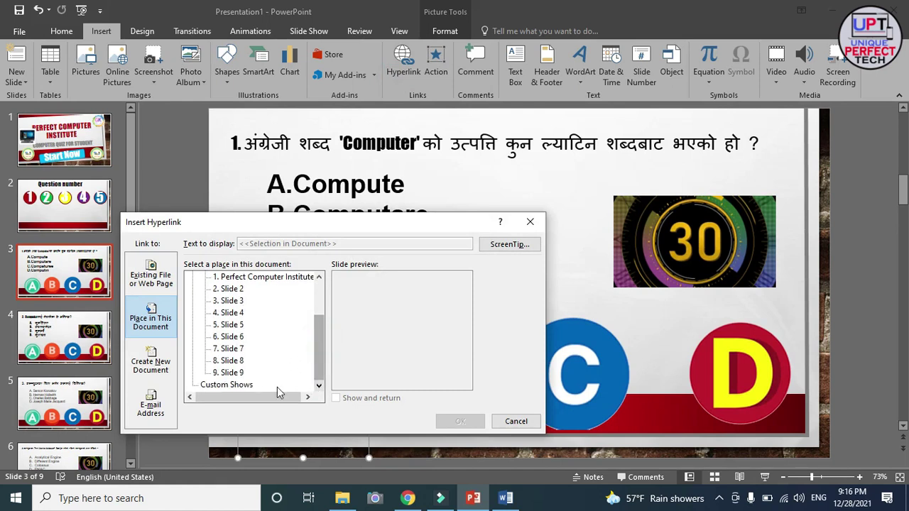
click(231, 372)
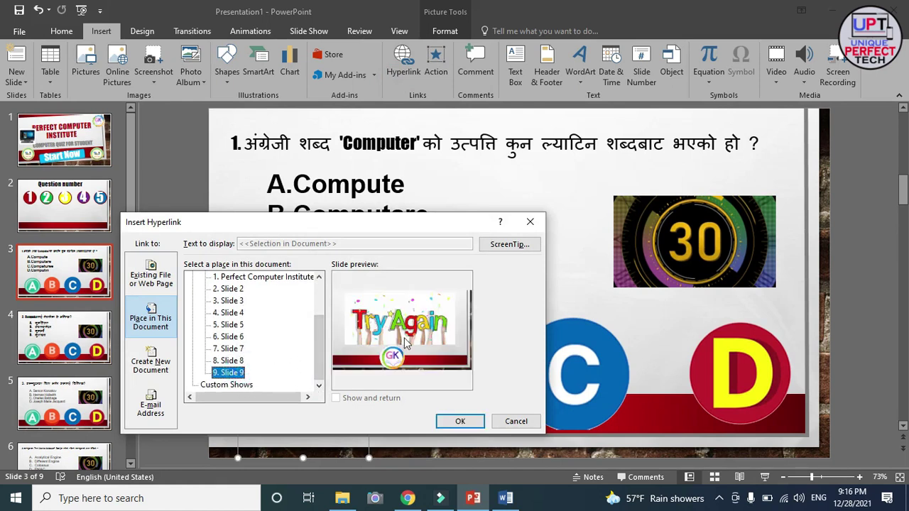
click(460, 421)
click(573, 380)
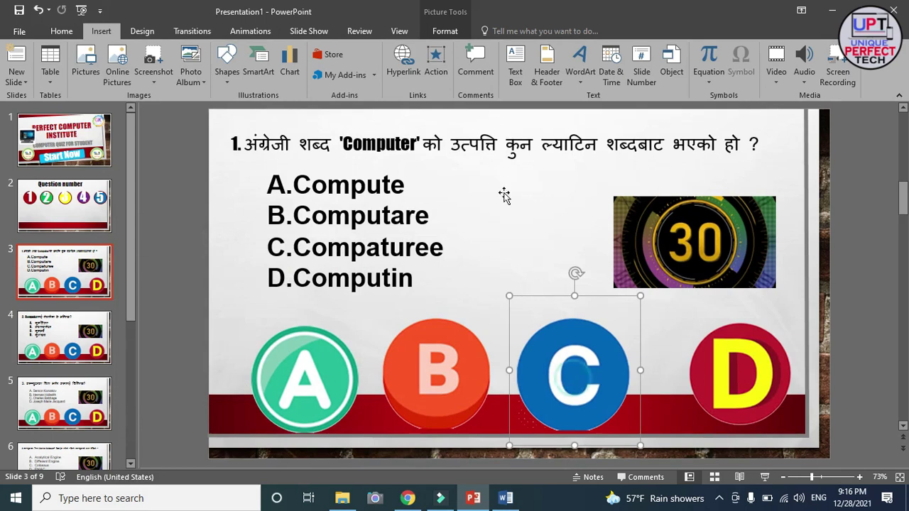
click(404, 67)
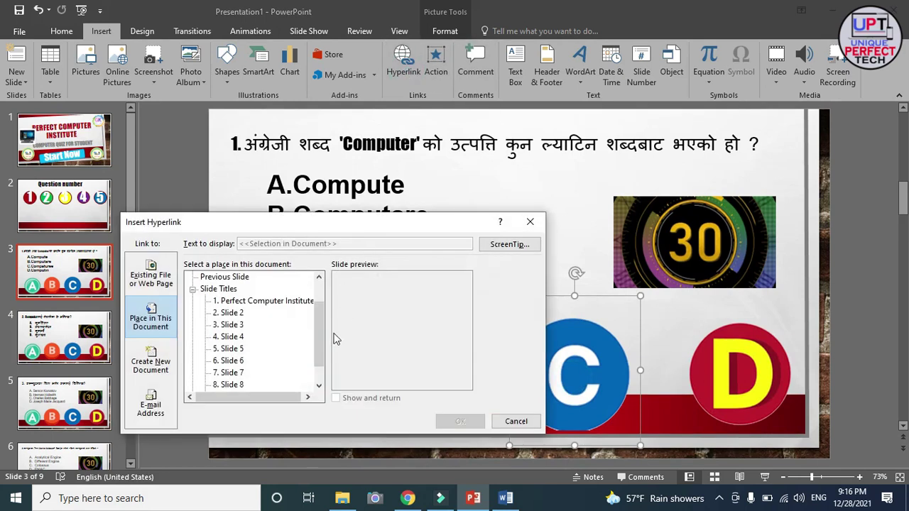
scroll(319, 337, down, 1)
click(235, 372)
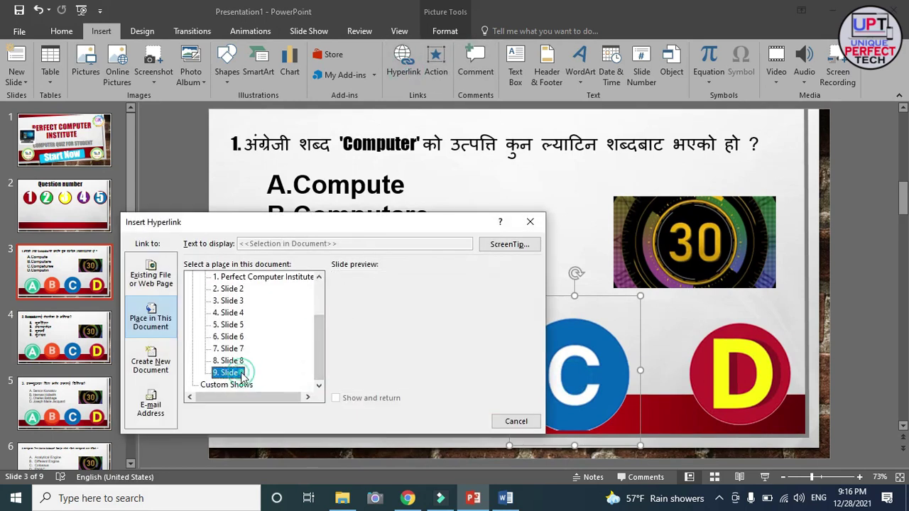
click(460, 421)
Link answer button D to slide 9, then move to slide 4.
click(750, 346)
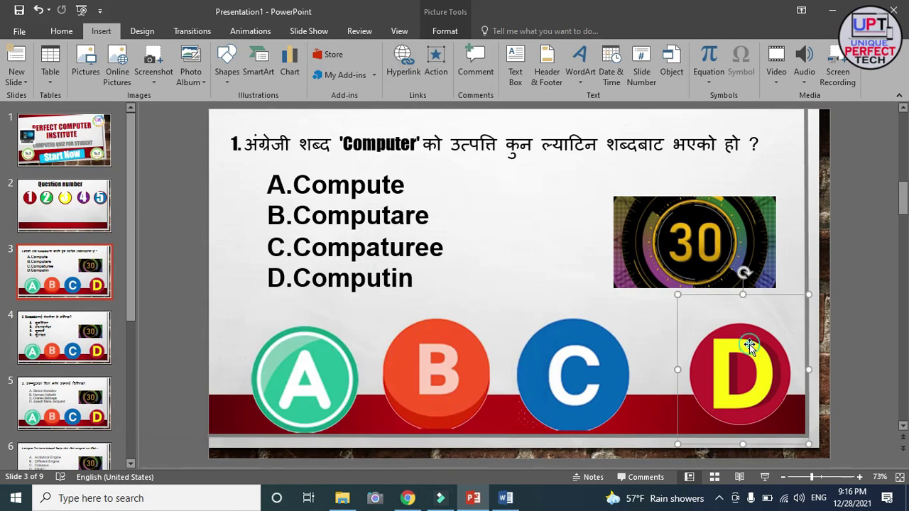
click(403, 66)
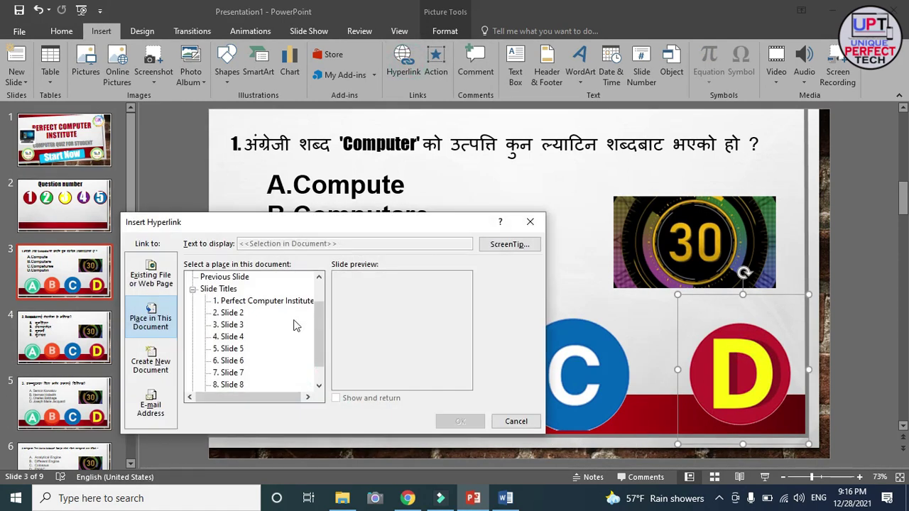
scroll(318, 340, down, 1)
click(227, 373)
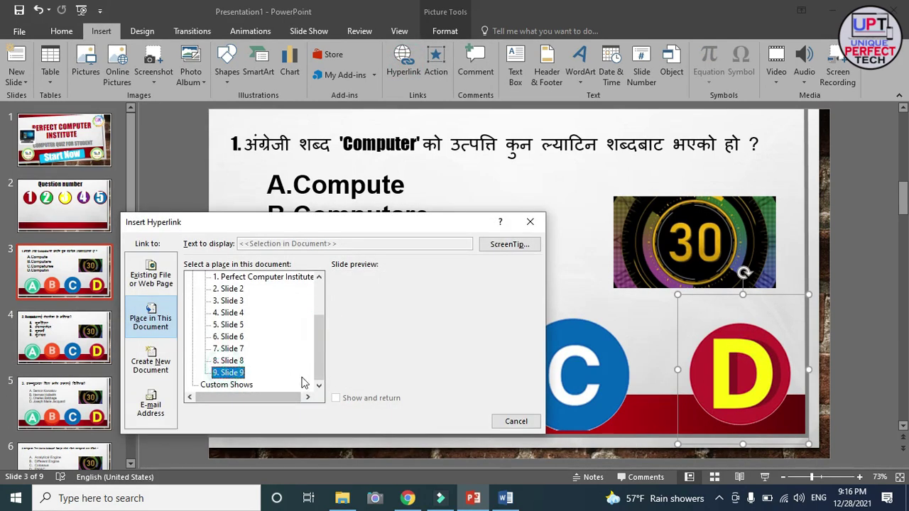
click(455, 420)
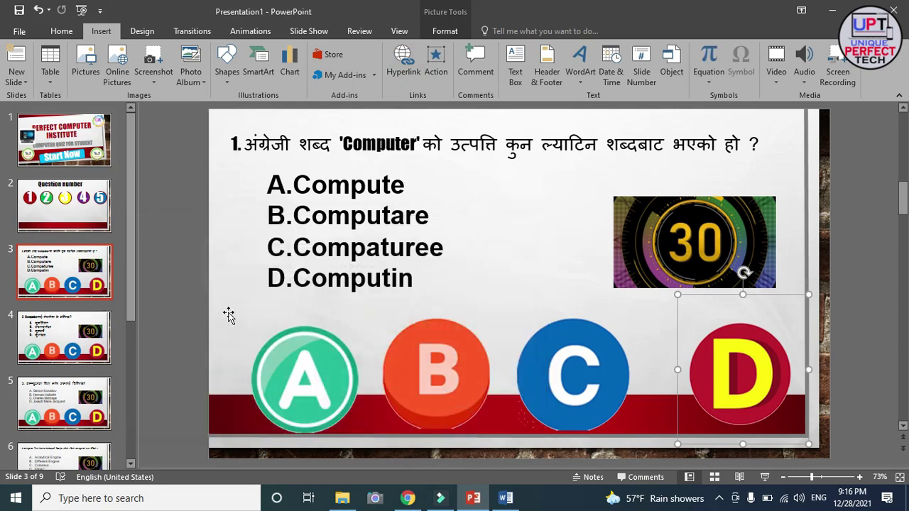
click(80, 314)
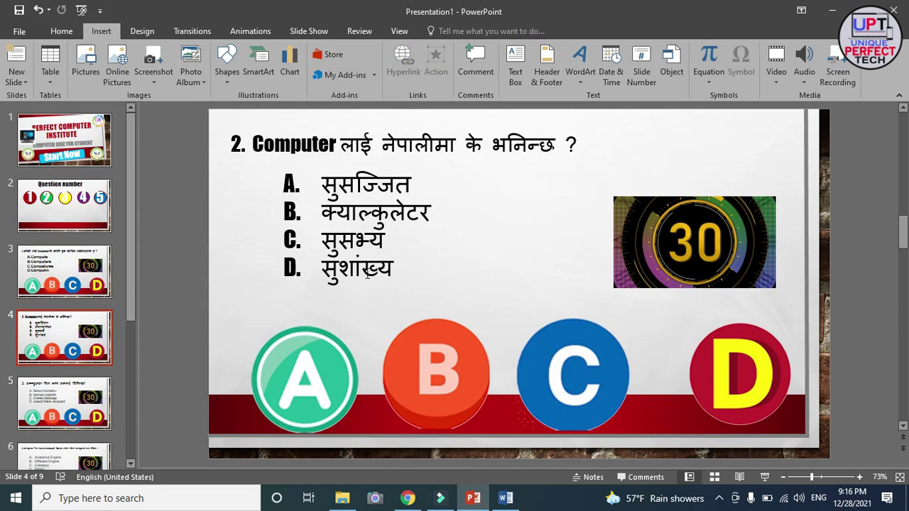
Hyperlink slide 4's correct answer button D to slide 8.
click(719, 356)
click(402, 64)
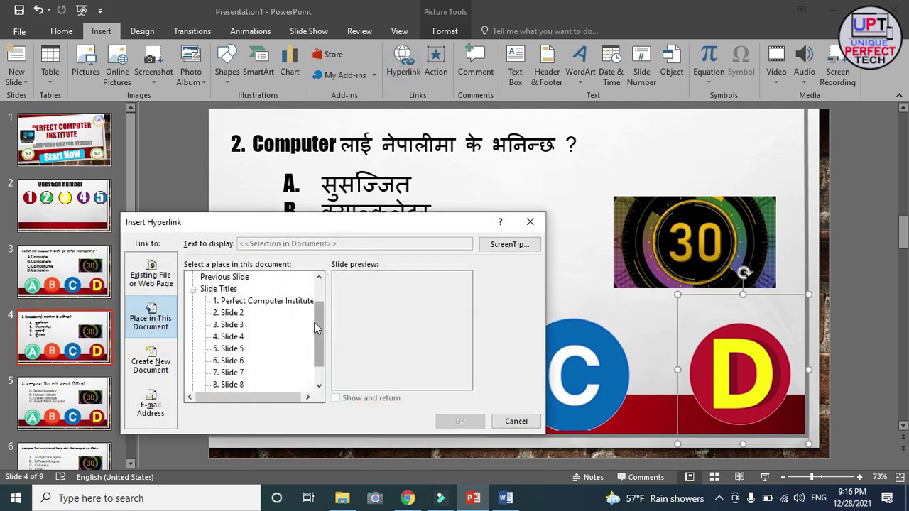
scroll(314, 340, down, 2)
click(242, 361)
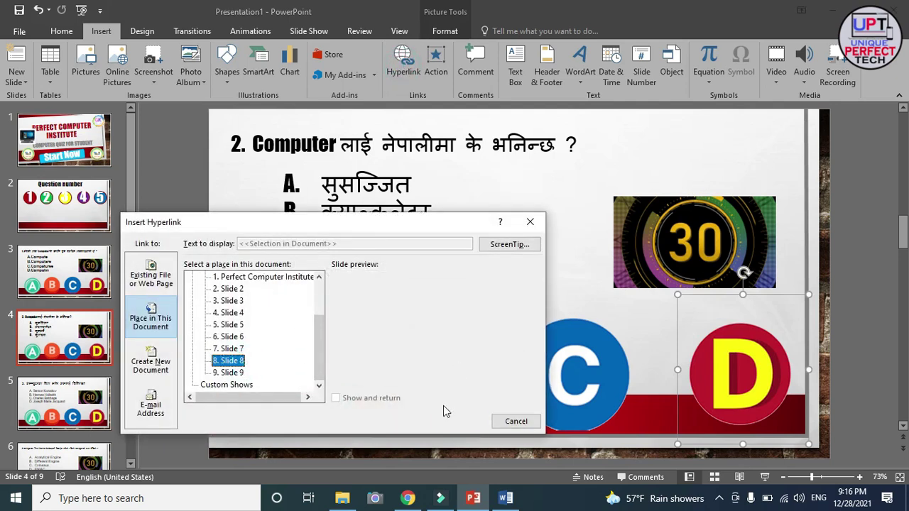
click(462, 421)
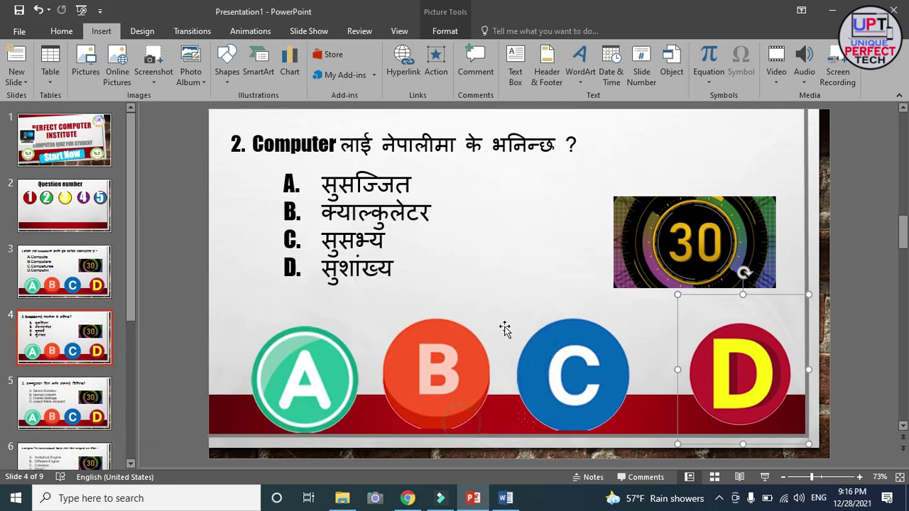
Link answer buttons A and B to the Try Again slide 9.
click(322, 334)
click(403, 64)
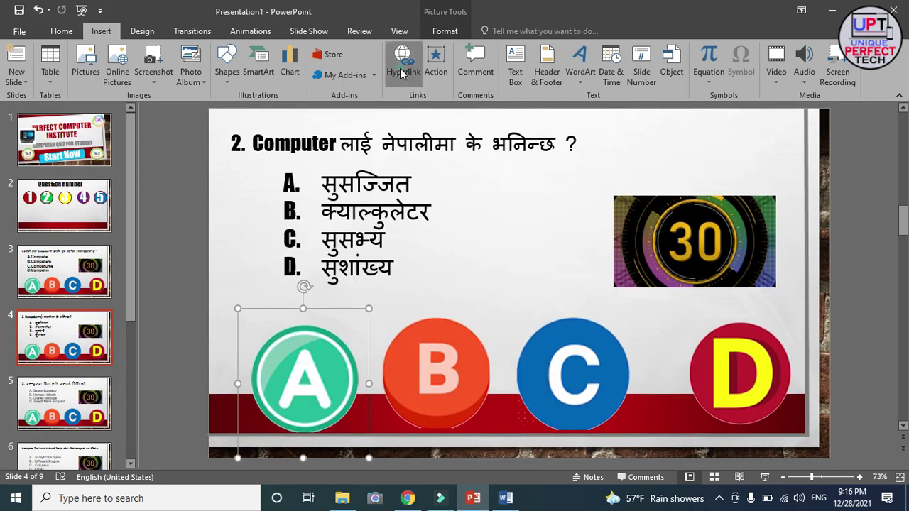
drag(317, 322, 320, 352)
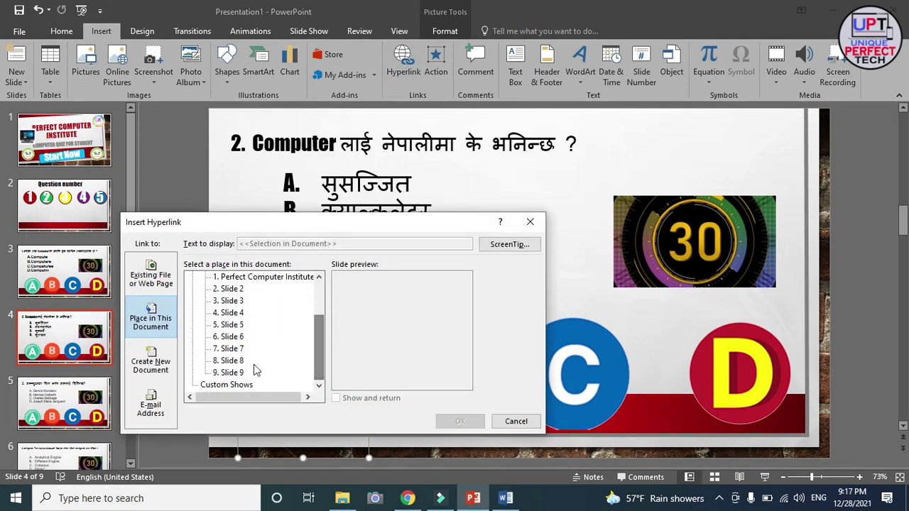
click(234, 372)
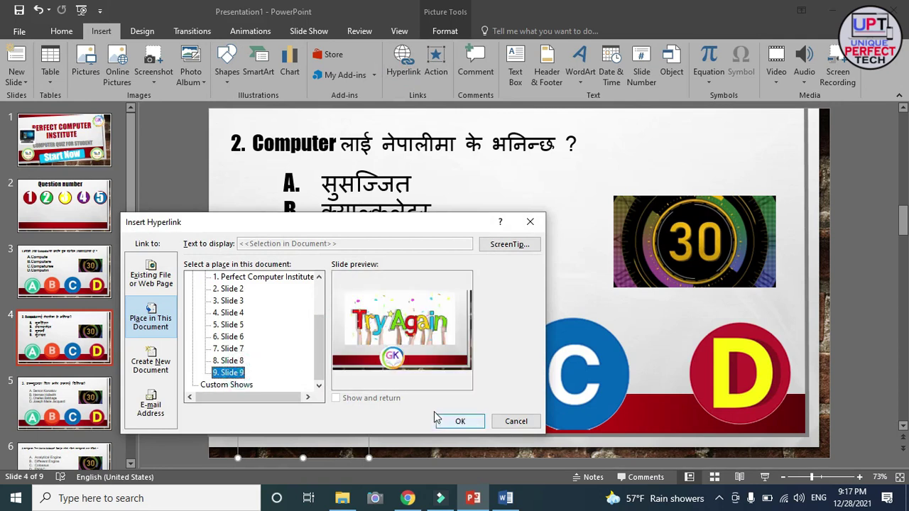
click(446, 421)
click(449, 373)
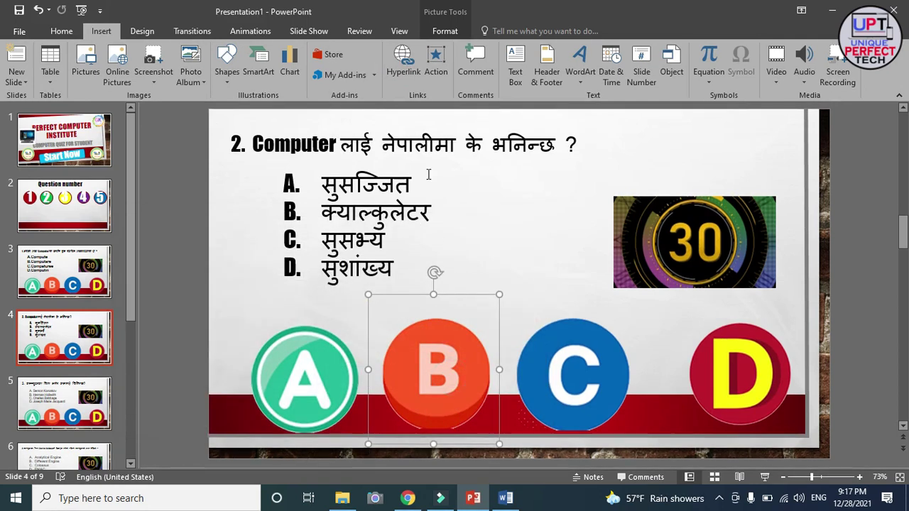
click(402, 64)
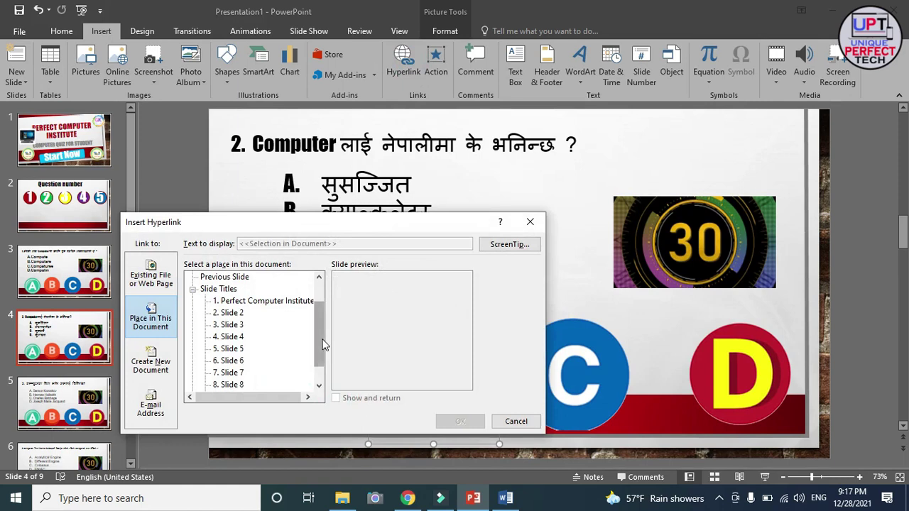
scroll(321, 348, down, 1)
click(238, 373)
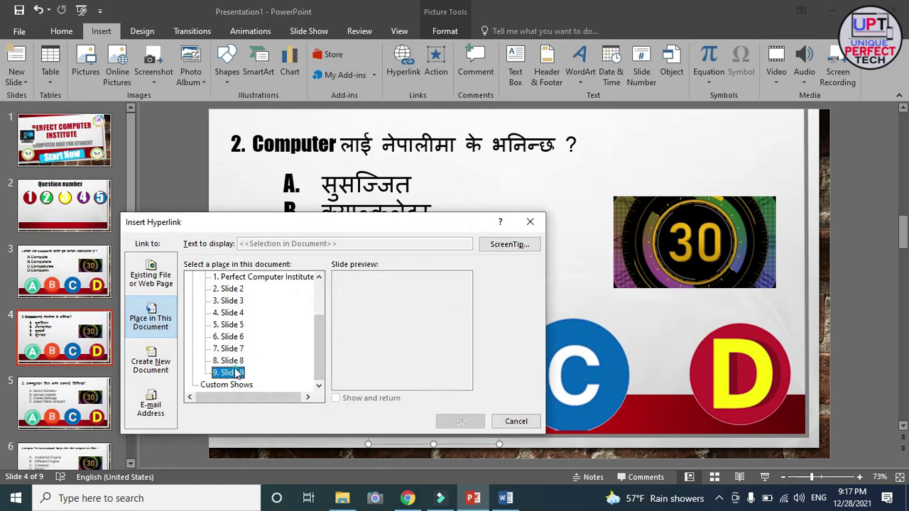
click(459, 421)
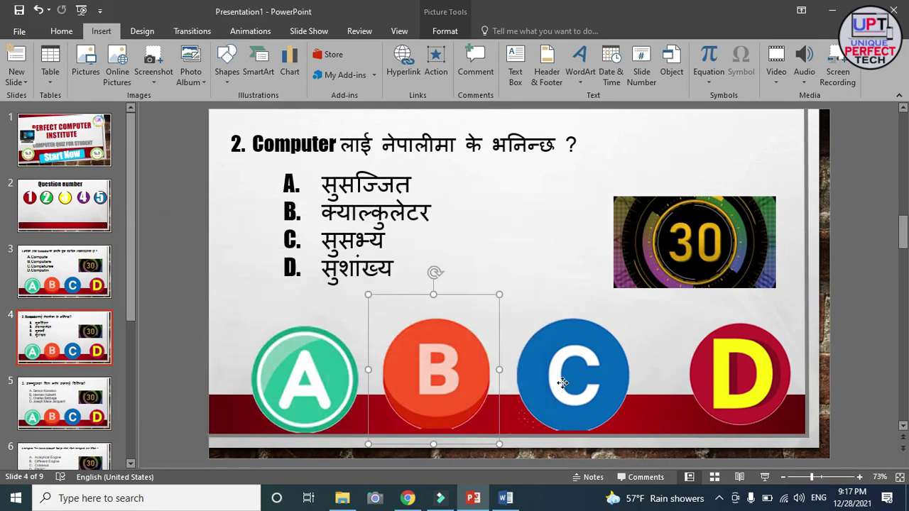
Link answer picture C to slide 9, then move to slide 5.
click(563, 380)
click(399, 71)
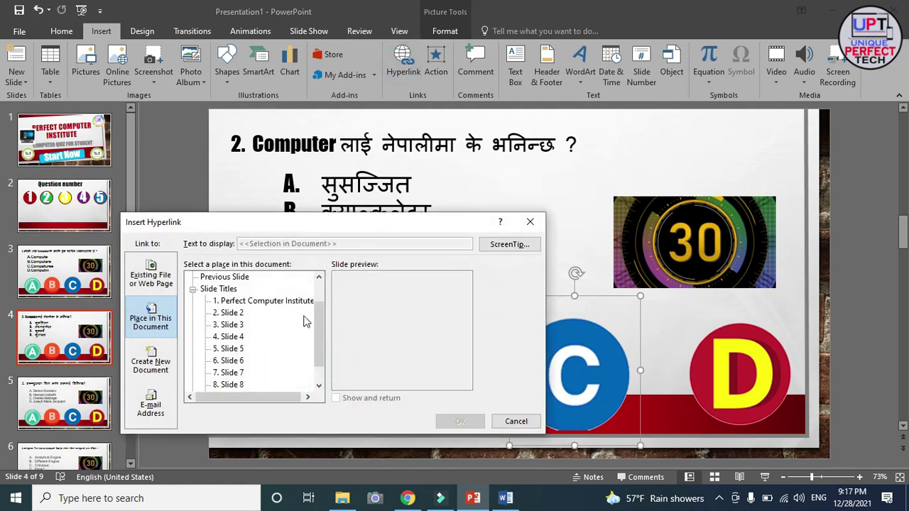
scroll(305, 320, down, 1)
click(234, 372)
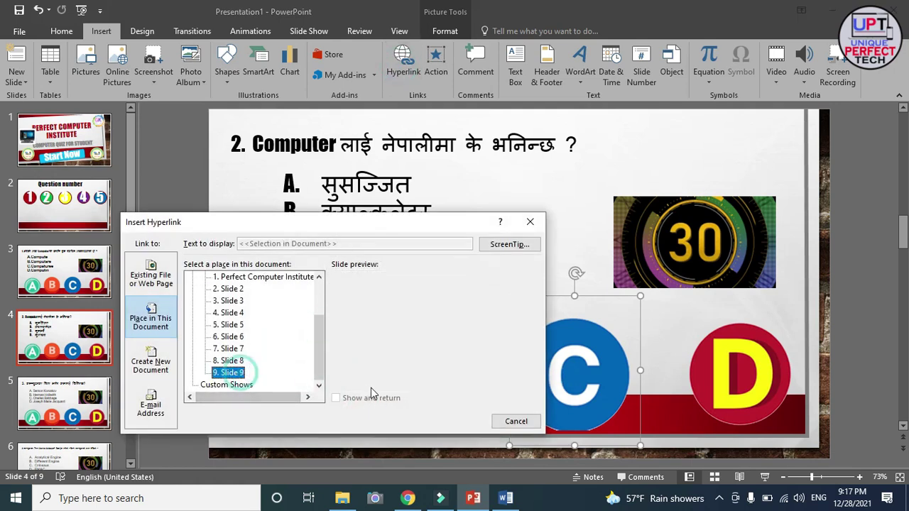
click(460, 420)
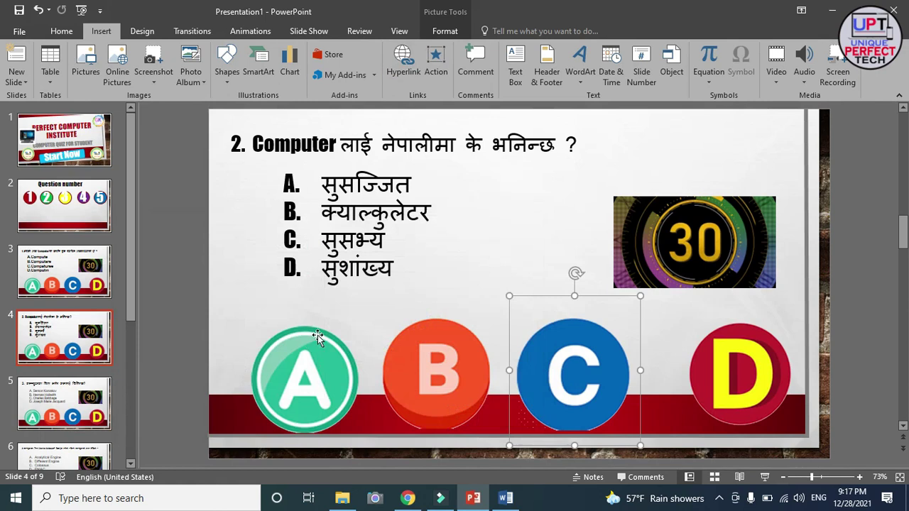
click(74, 401)
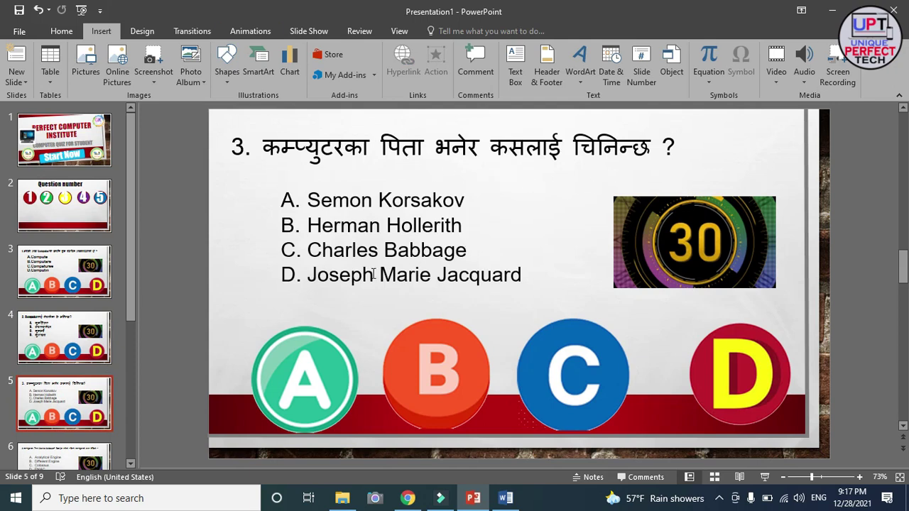
Hyperlink slide 5's correct answer picture C to slide 8.
click(559, 374)
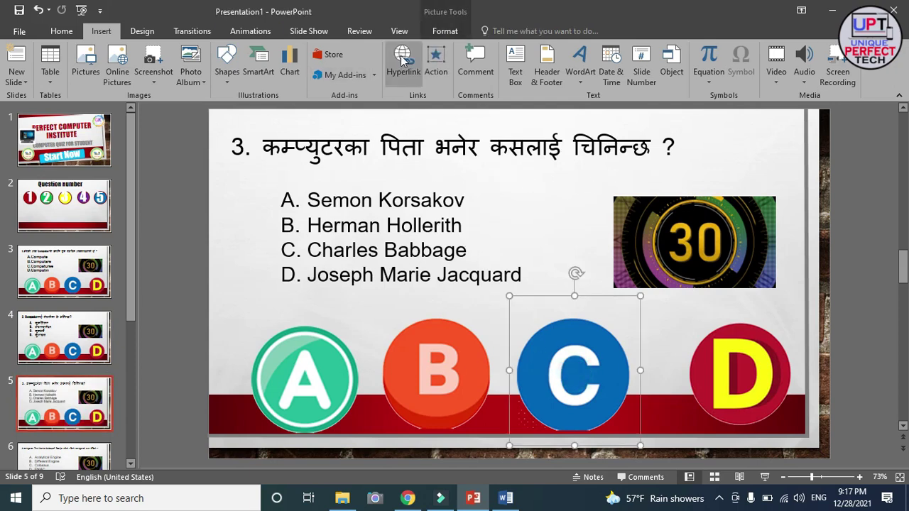
click(403, 64)
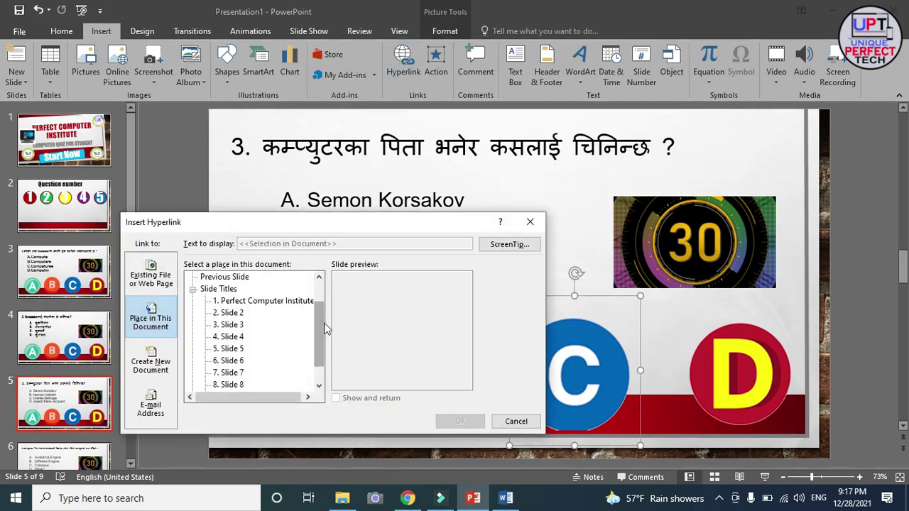
drag(318, 321, 318, 335)
click(234, 360)
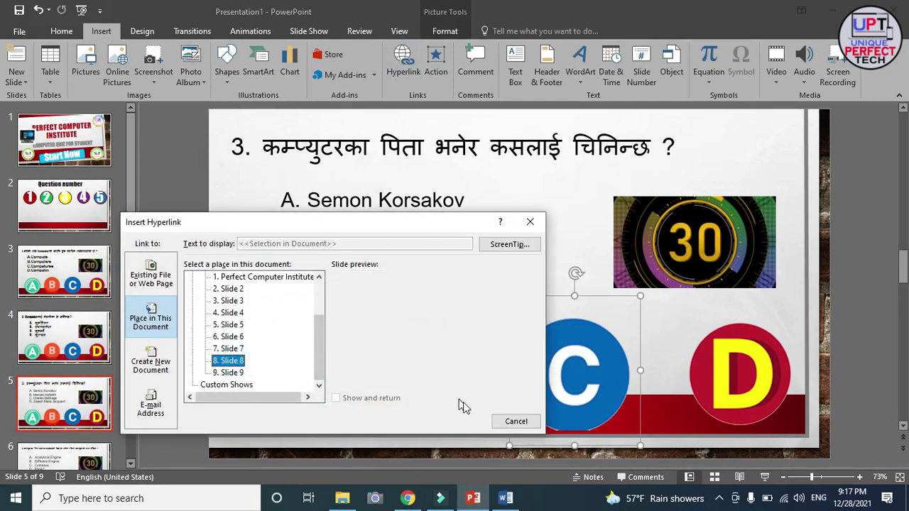
click(444, 418)
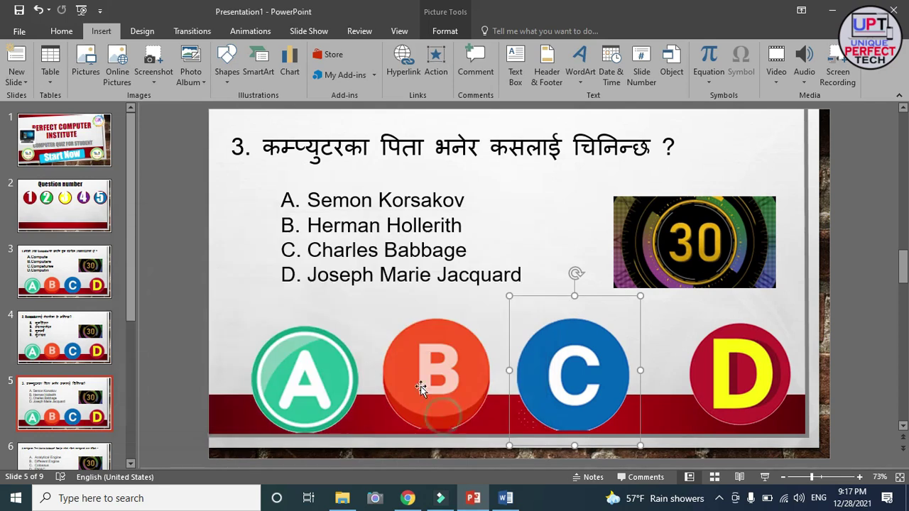
Link answer pictures A and B to the Try Again slide 9.
click(342, 366)
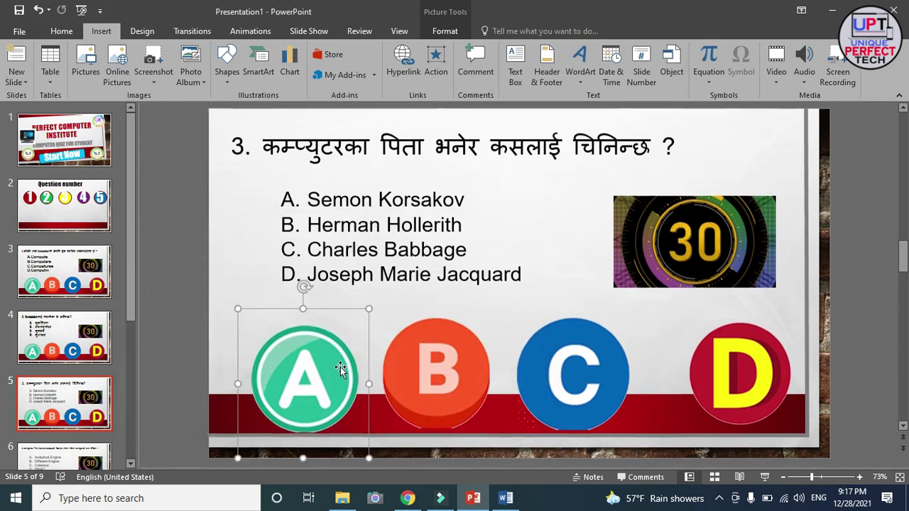
click(403, 64)
drag(318, 320, 318, 334)
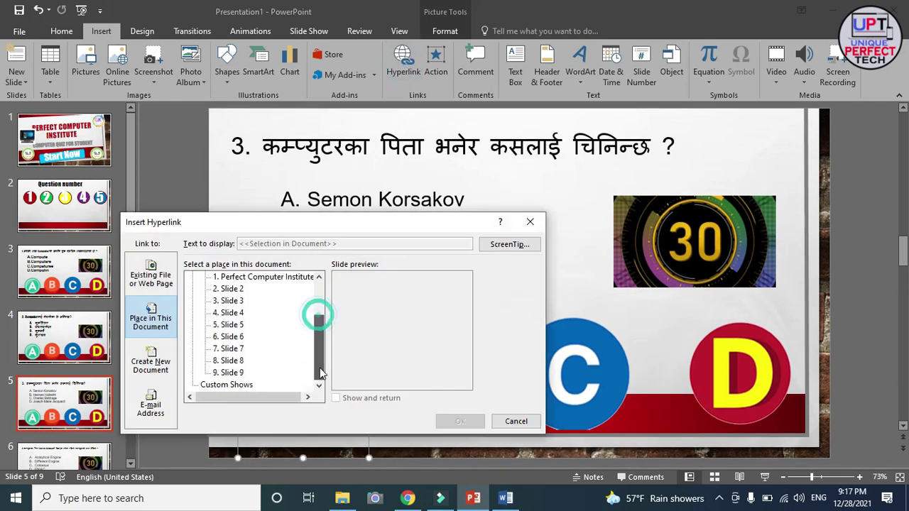
click(234, 372)
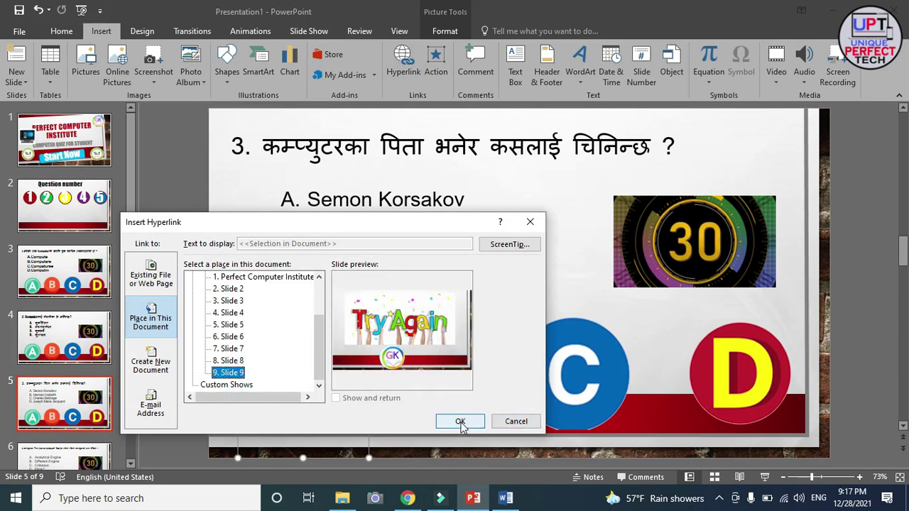
click(462, 419)
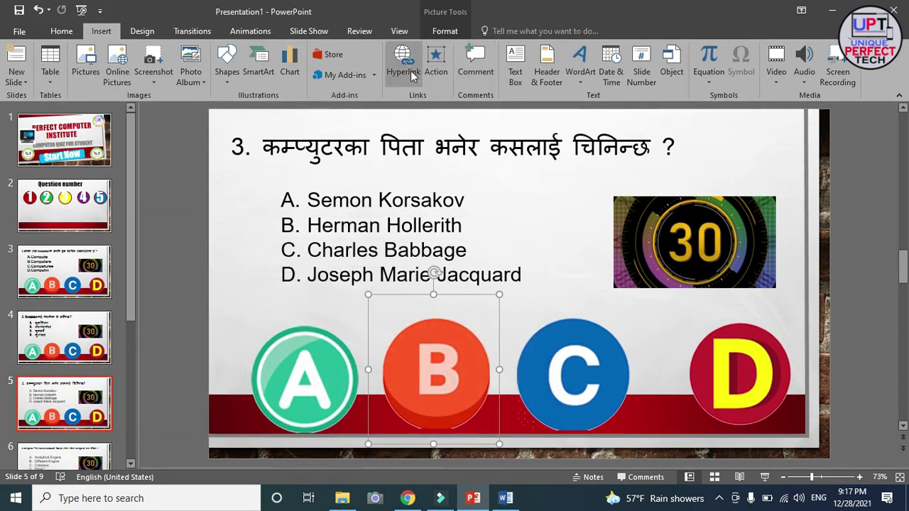
click(401, 71)
drag(319, 330, 319, 344)
click(230, 372)
click(457, 422)
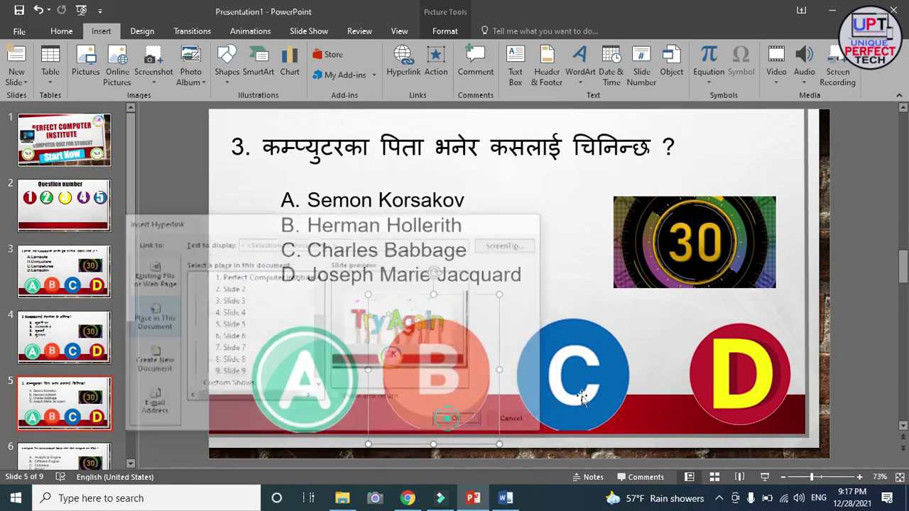
Link answer picture D to slide 9.
click(713, 365)
click(402, 64)
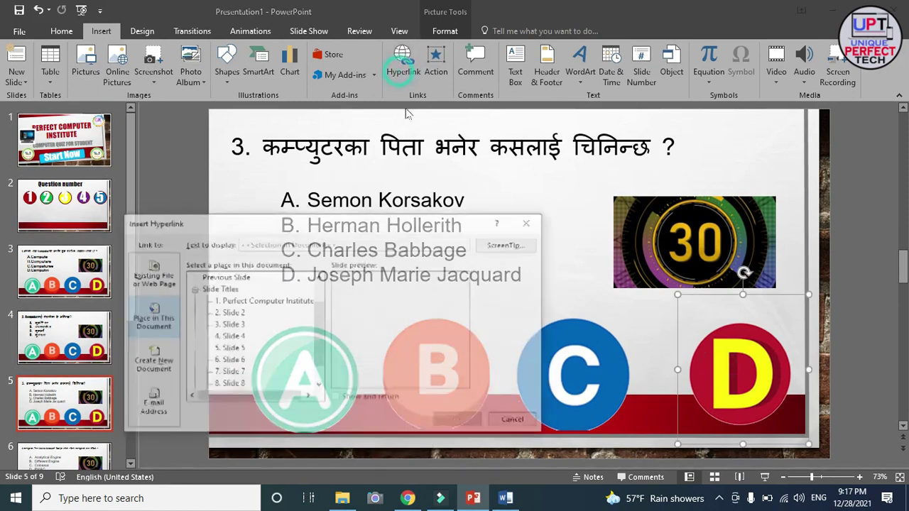
drag(319, 308, 321, 395)
click(234, 373)
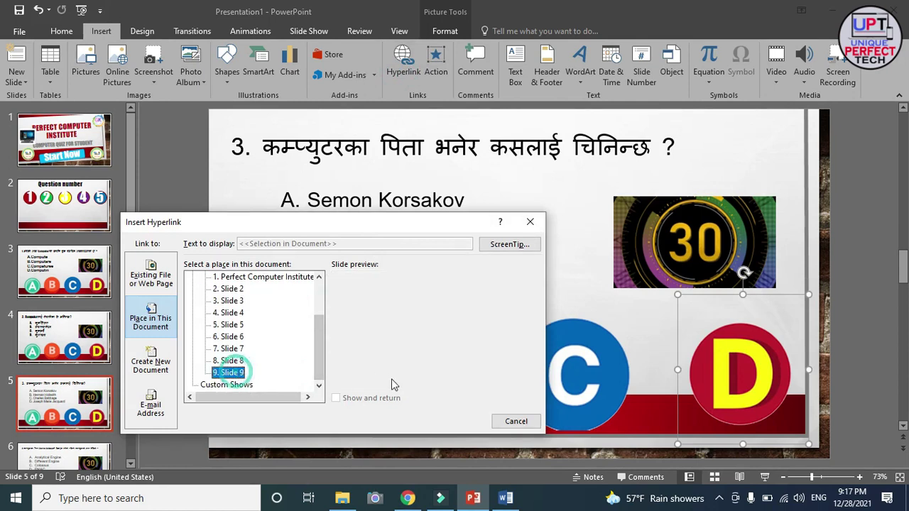
click(458, 419)
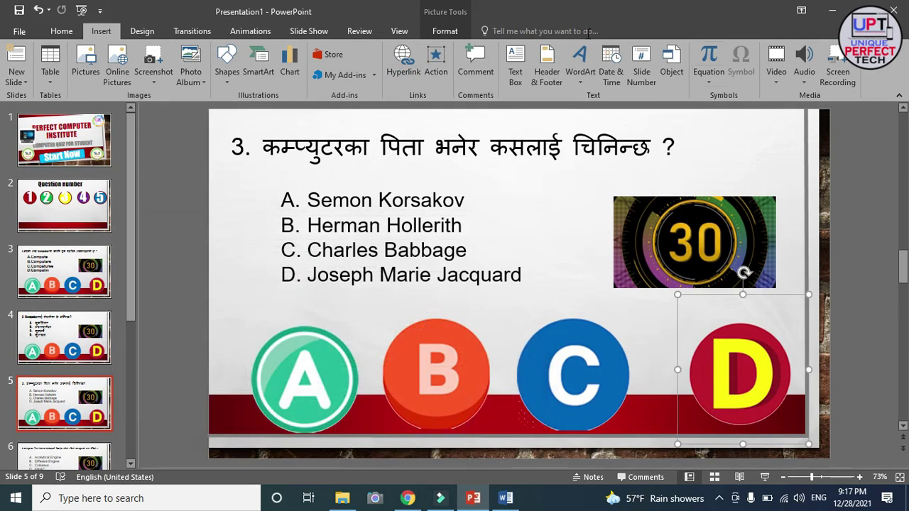
scroll(64, 396, down, 3)
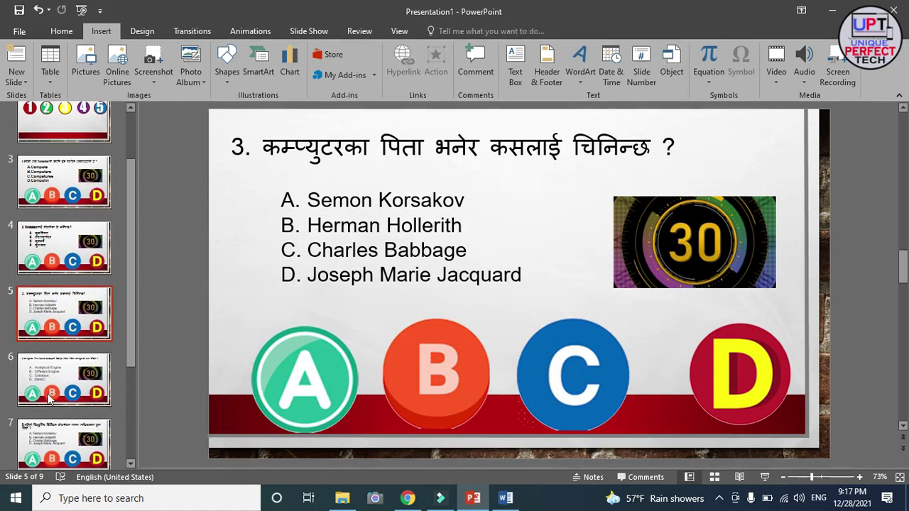
On slide 6, hyperlink the correct answer picture B to slide 8.
click(64, 377)
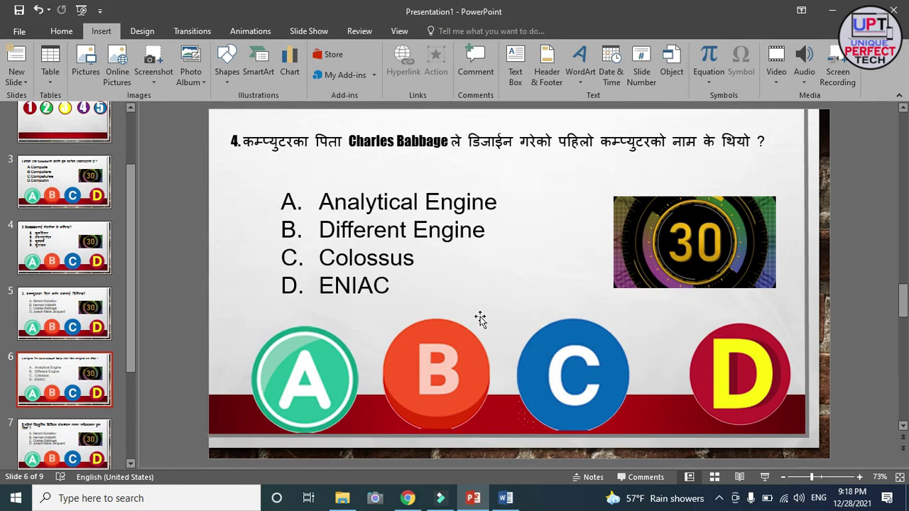
click(415, 348)
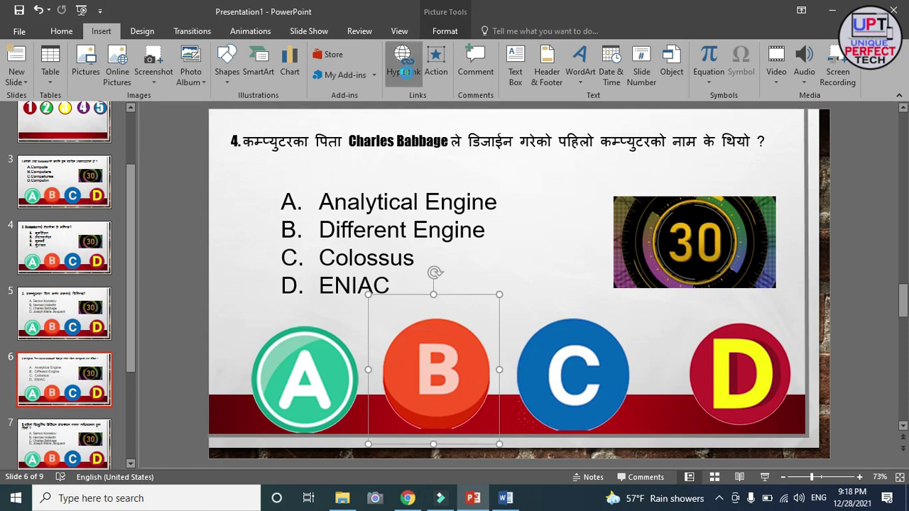
click(403, 67)
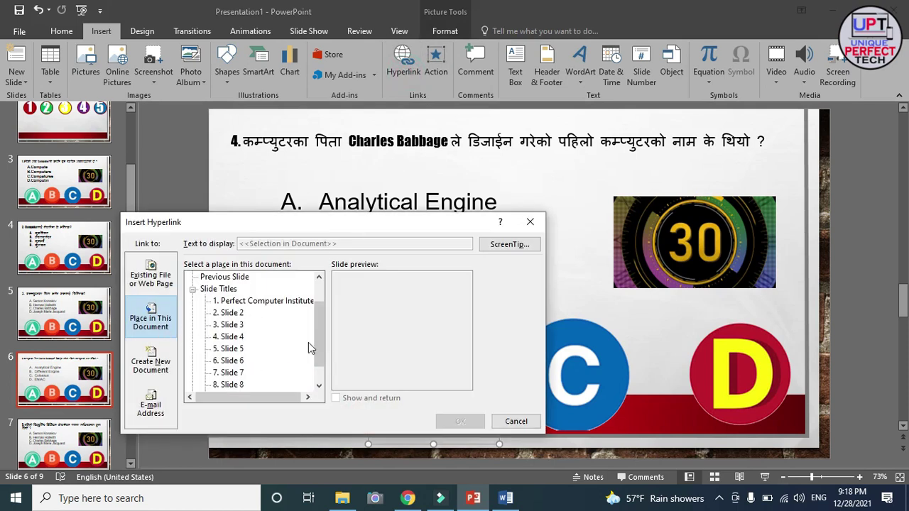
scroll(310, 348, down, 1)
click(228, 361)
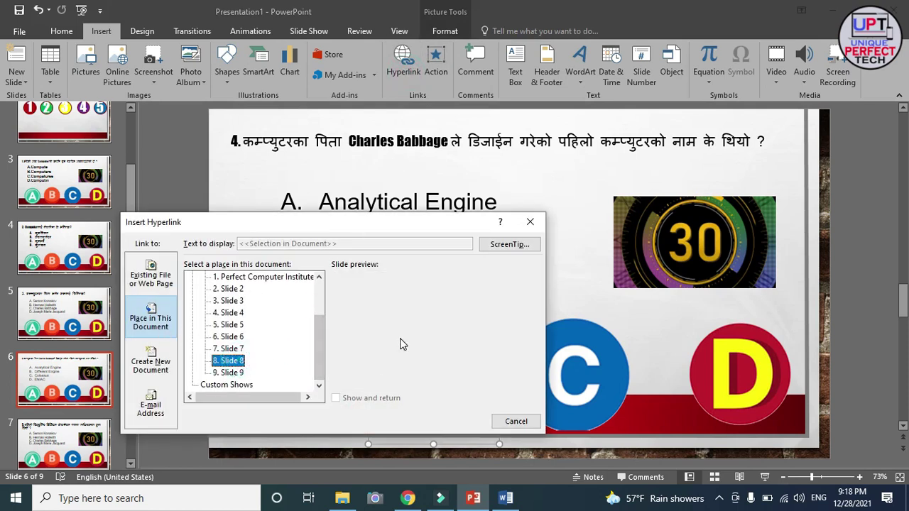
click(460, 421)
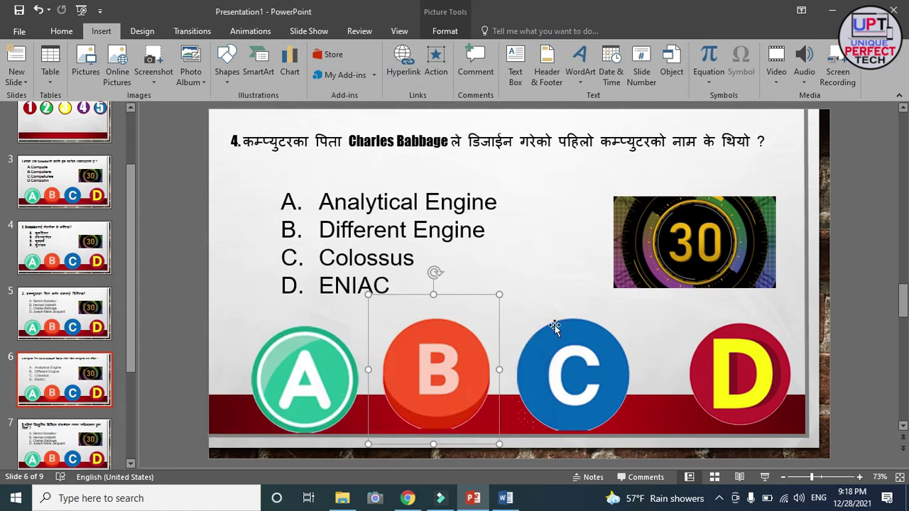
Link answer pictures A and C to the Try Again slide 9.
click(348, 363)
click(402, 68)
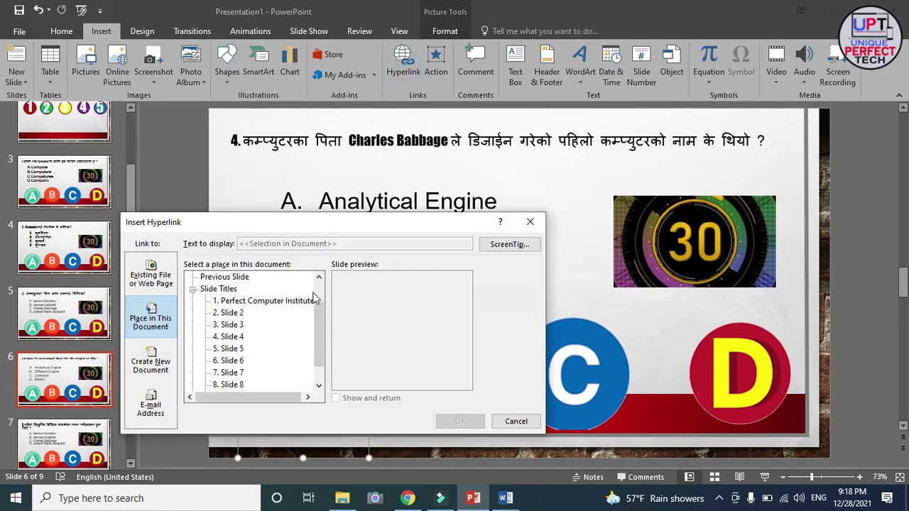
scroll(320, 340, down, 1)
click(229, 372)
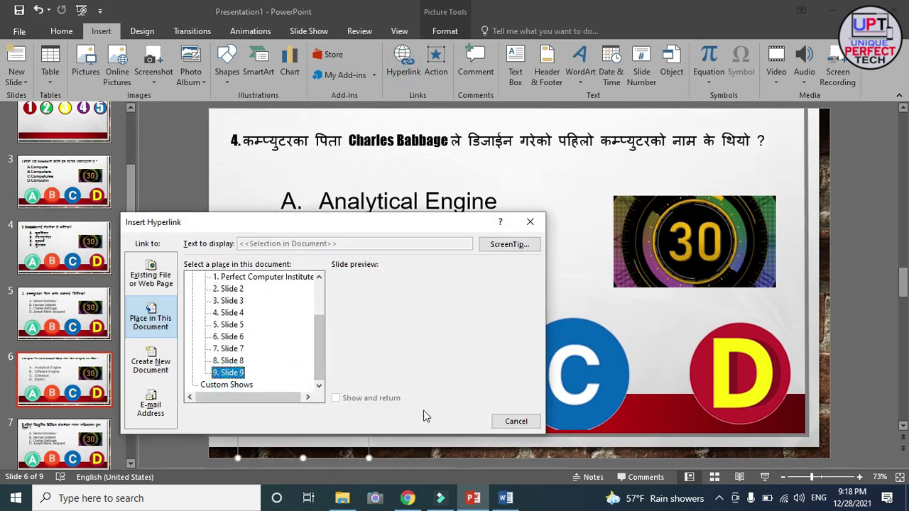
click(460, 421)
click(572, 387)
click(420, 68)
scroll(259, 370, down, 1)
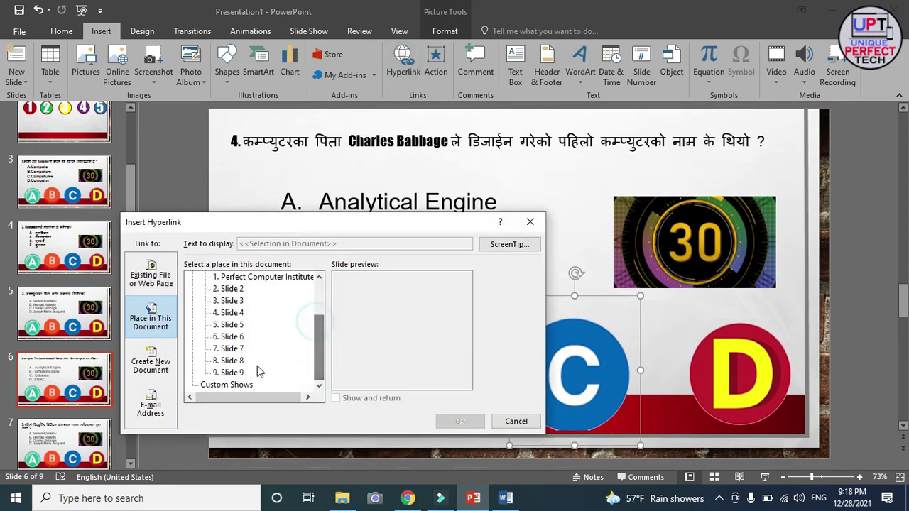
click(259, 372)
click(463, 420)
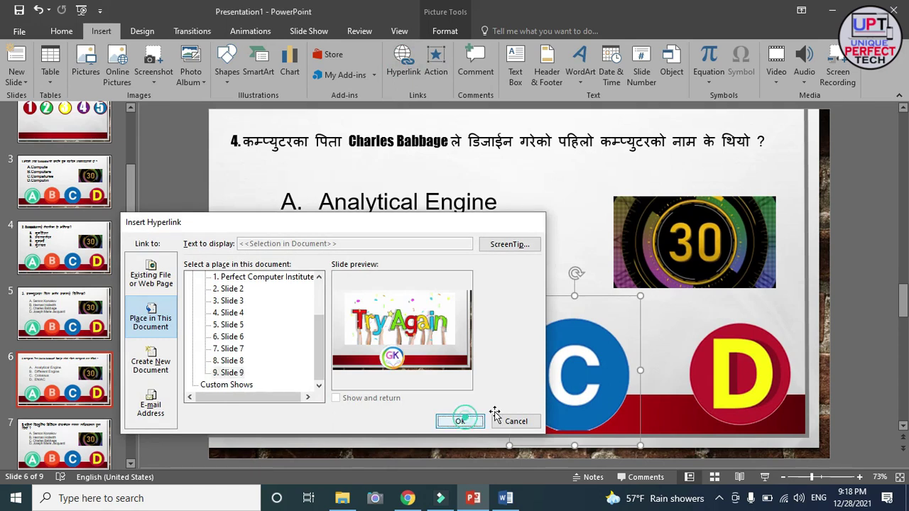
Link answer picture D to slide 9 and deselect it.
click(720, 377)
click(402, 60)
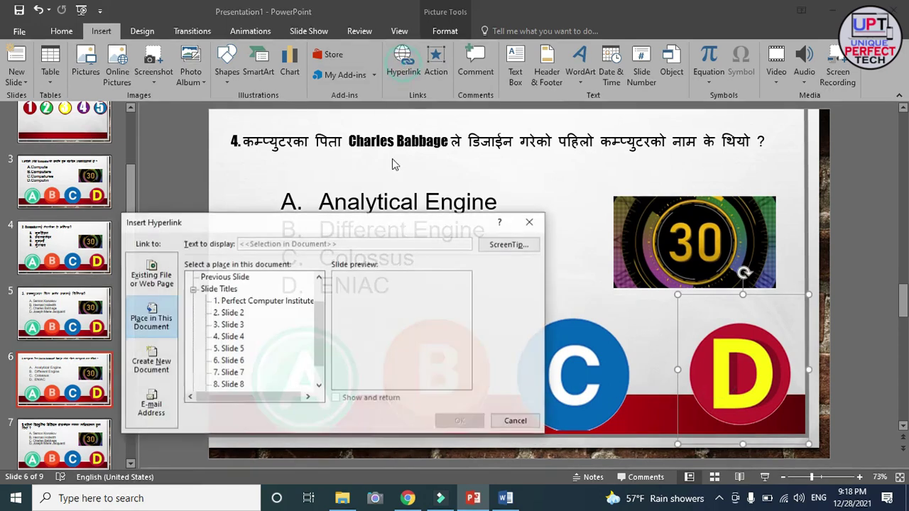
scroll(317, 319, down, 1)
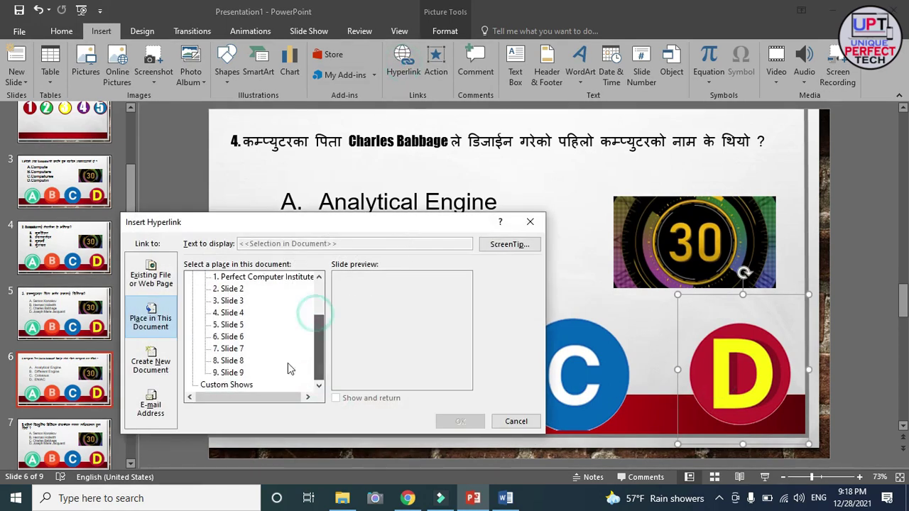
click(228, 372)
click(462, 422)
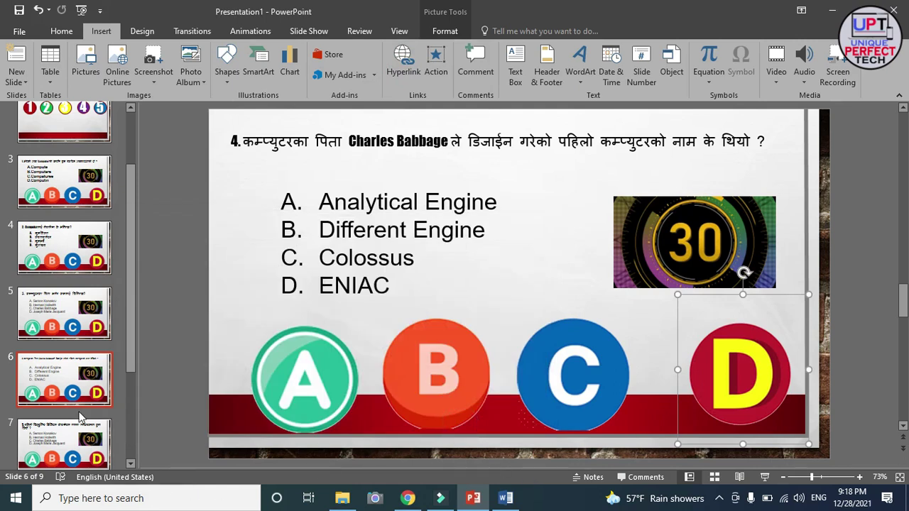
click(78, 413)
scroll(80, 415, down, 1)
Paste slide 6's answers (Analytical Engine, Different Engine, Colossus, ENIAC) over slide 7's answer list.
click(76, 413)
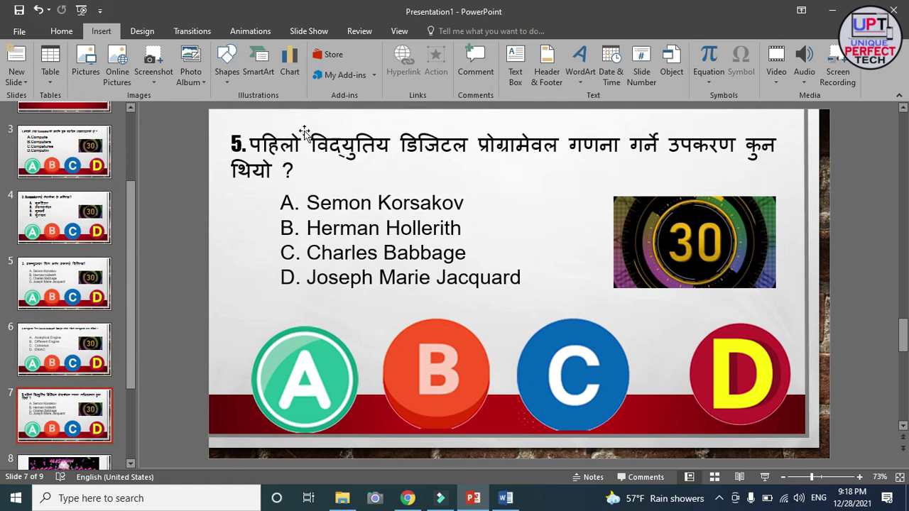
click(378, 202)
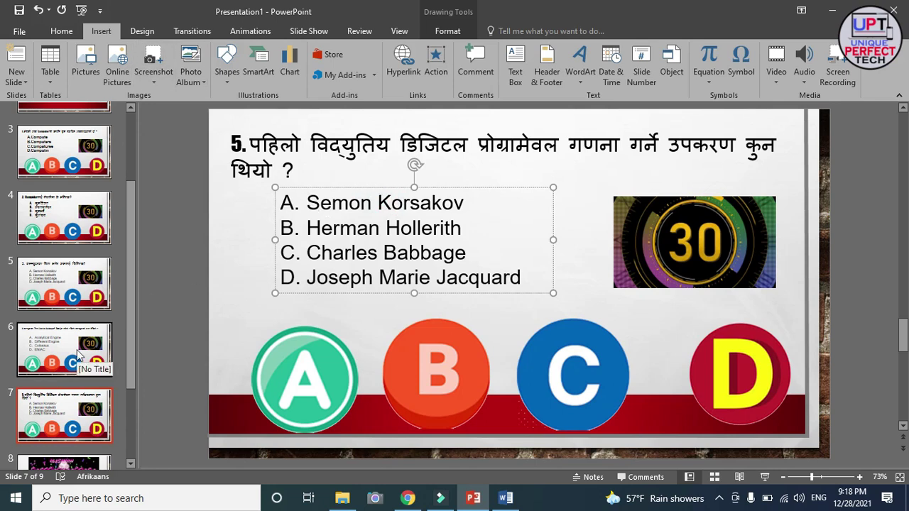
click(80, 355)
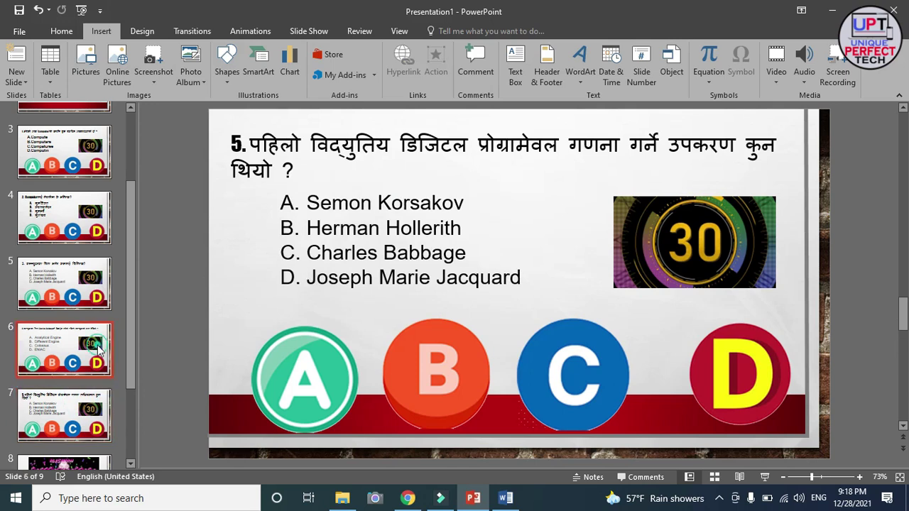
click(352, 257)
mouse_move(319, 201)
mouse_down()
mouse_move(431, 264)
mouse_move(436, 290)
mouse_up()
key(ctrl+c)
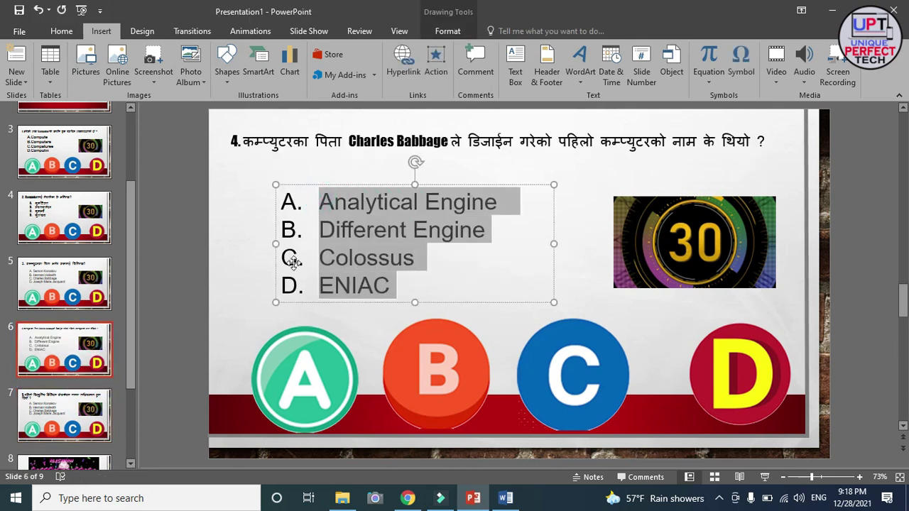
scroll(326, 242, down, 1)
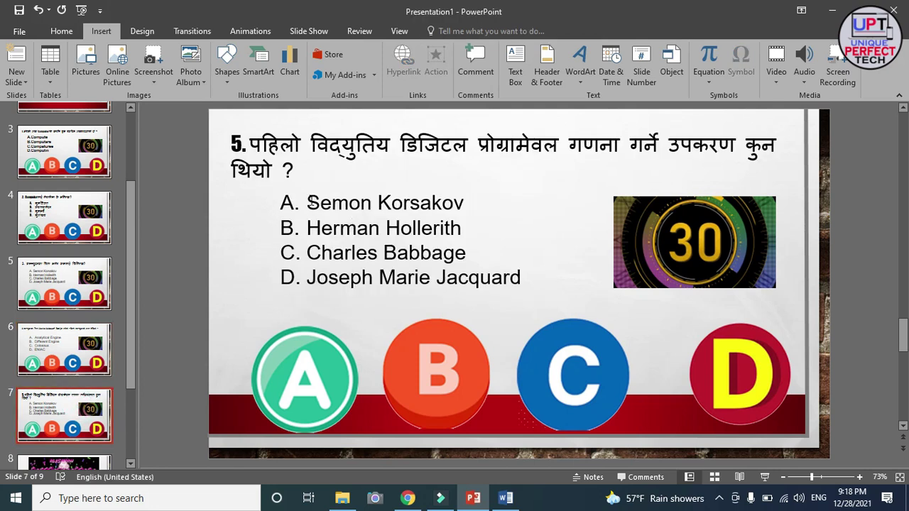
drag(310, 202, 521, 283)
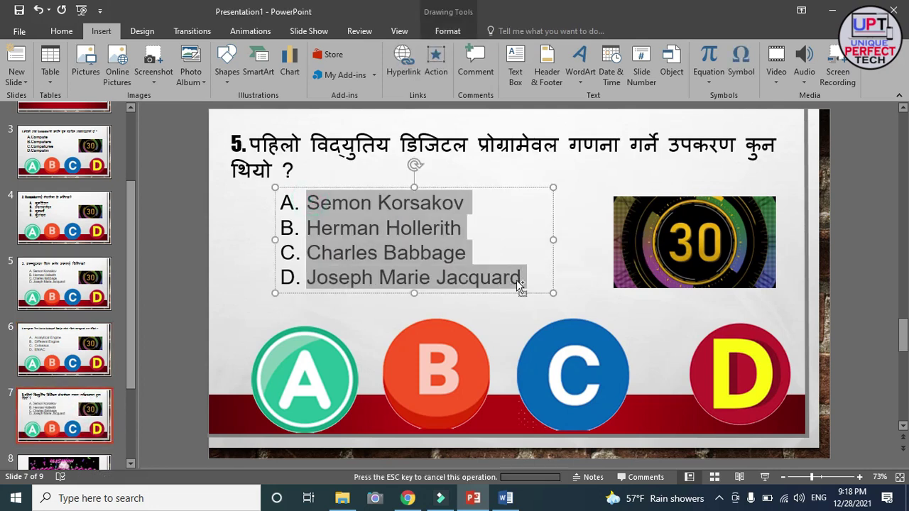
key(ctrl+v)
click(602, 311)
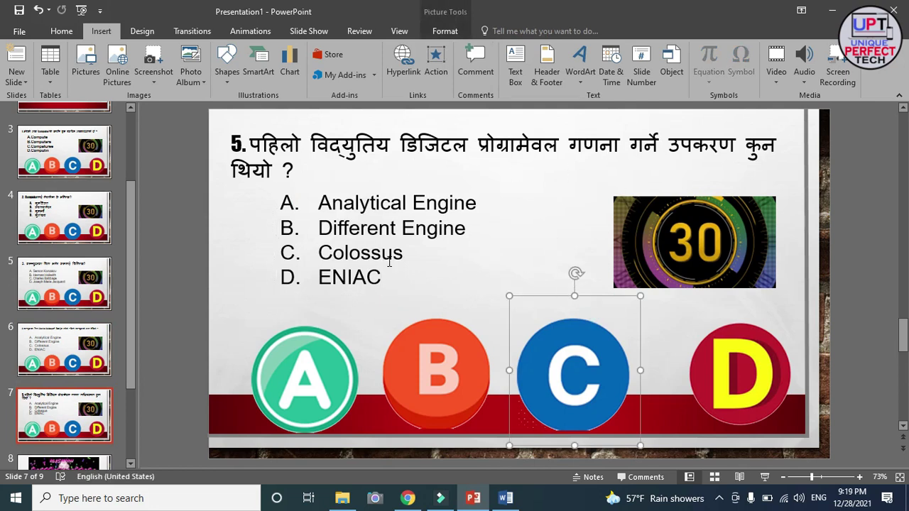
Hyperlink slide 7's C answer picture to the Congratulations slide 8.
click(477, 311)
click(568, 347)
click(403, 65)
scroll(317, 346, down, 1)
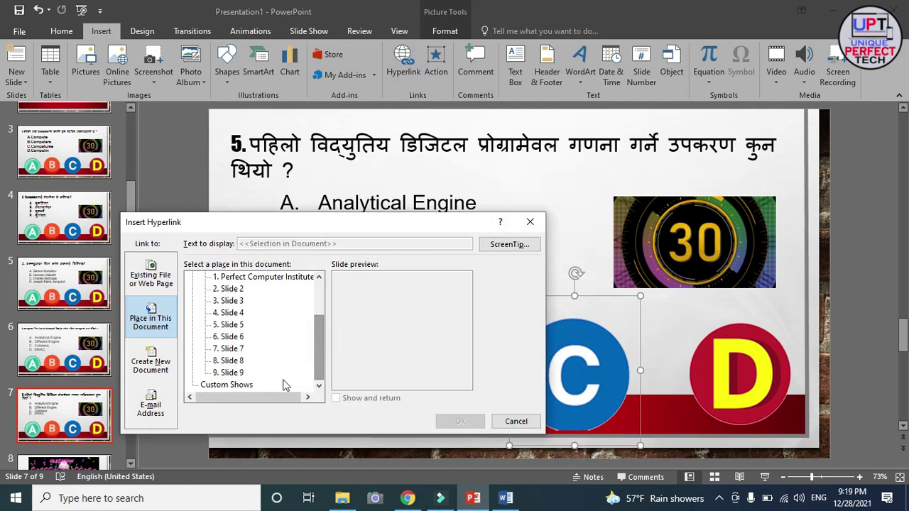
click(234, 360)
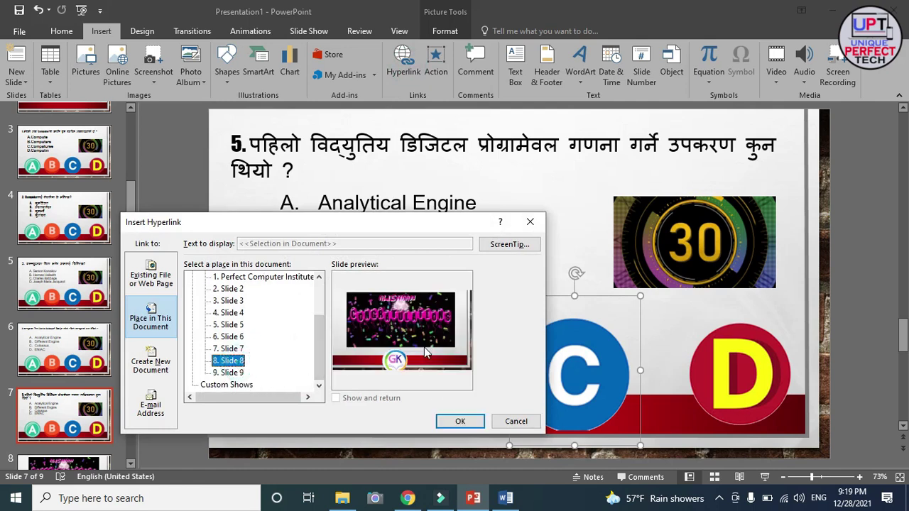
click(458, 419)
Hyperlink the A and B answer pictures to the Try Again slide 9.
click(328, 377)
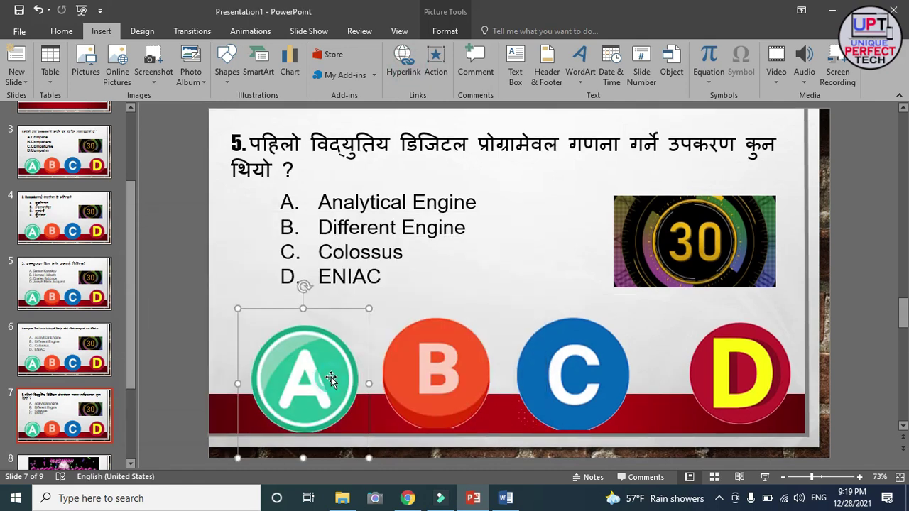
click(398, 71)
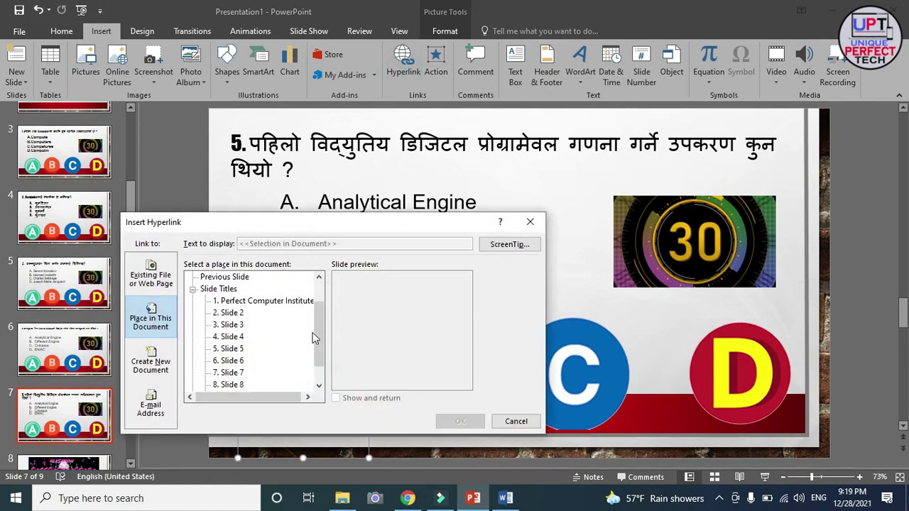
drag(315, 338, 312, 382)
click(232, 372)
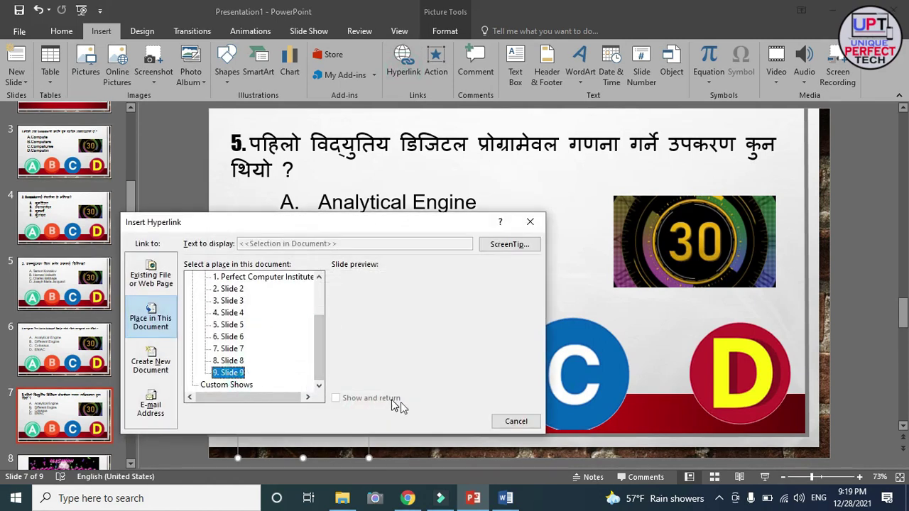
click(461, 421)
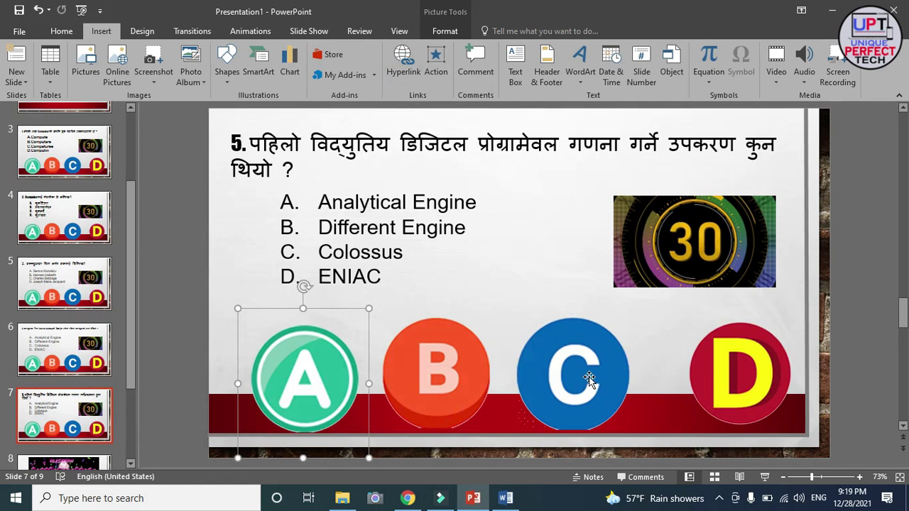
click(465, 377)
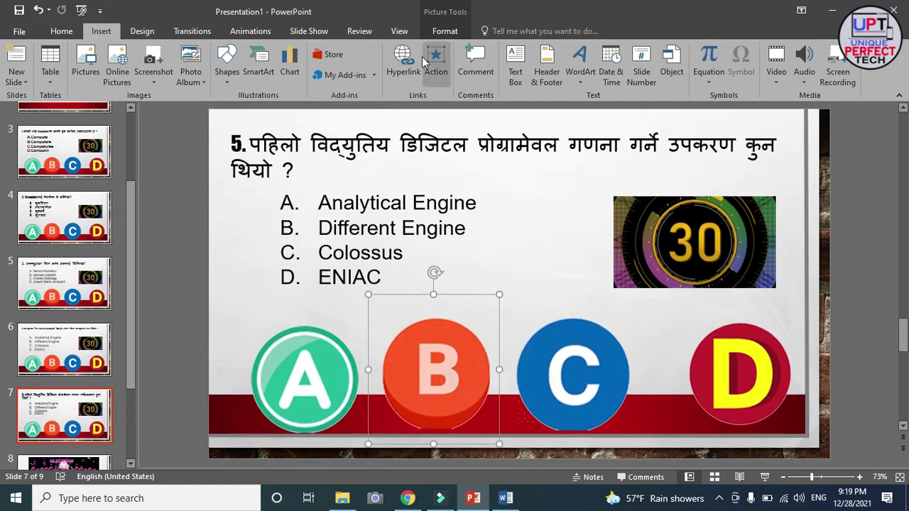
click(403, 62)
scroll(234, 333, down, 1)
scroll(244, 376, down, 1)
click(234, 372)
click(459, 421)
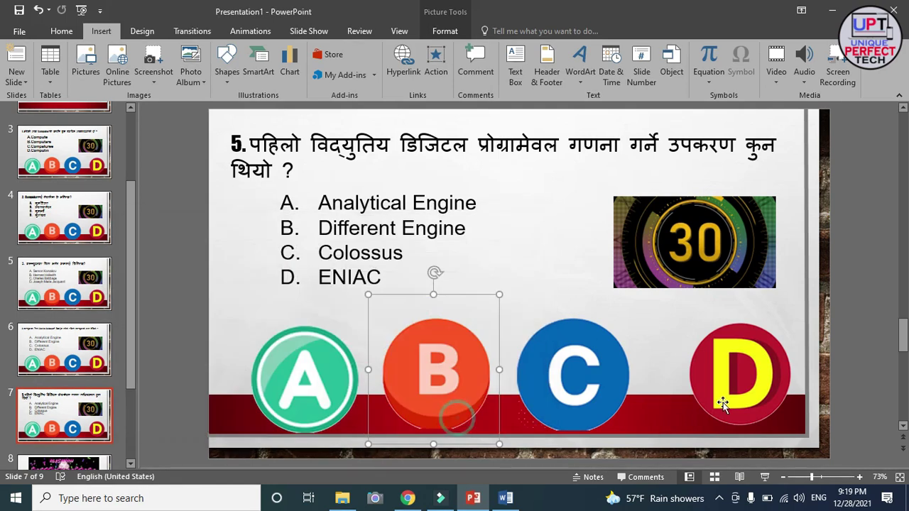
Hyperlink the D answer picture to slide 9 as well.
click(722, 403)
click(403, 63)
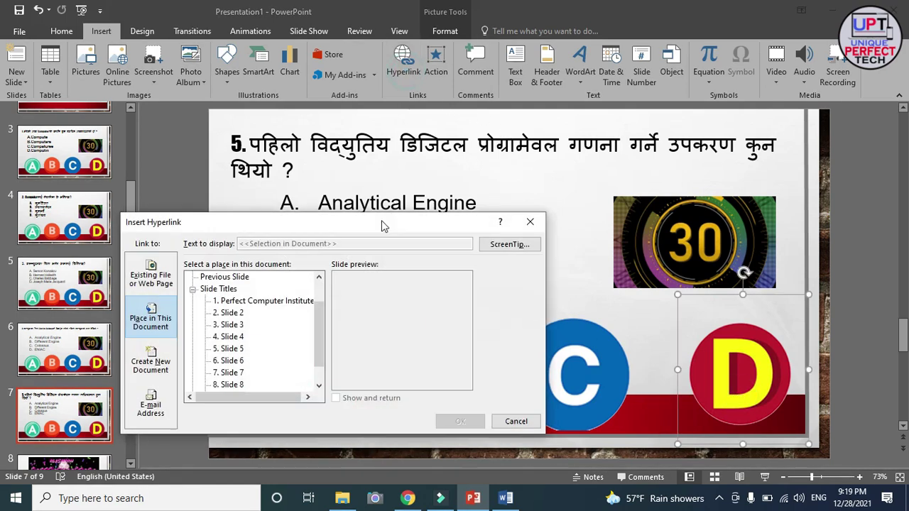
scroll(312, 340, down, 1)
click(248, 372)
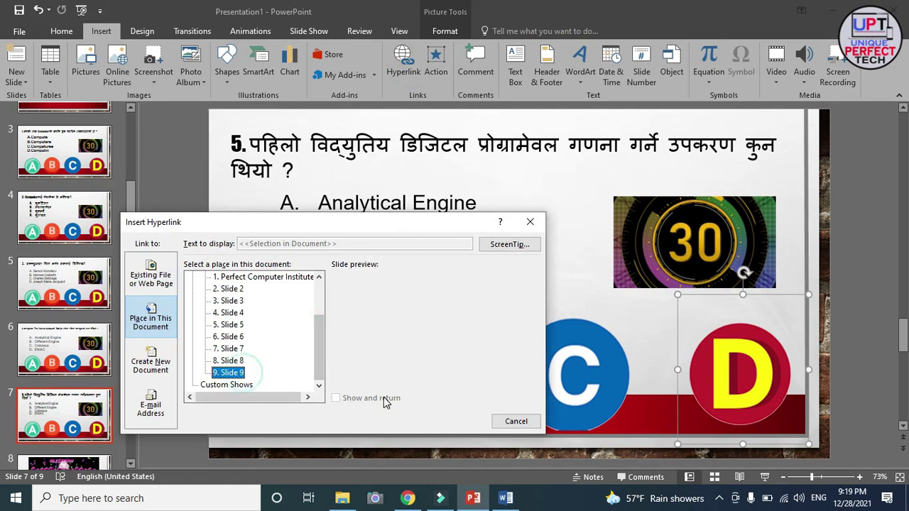
click(459, 421)
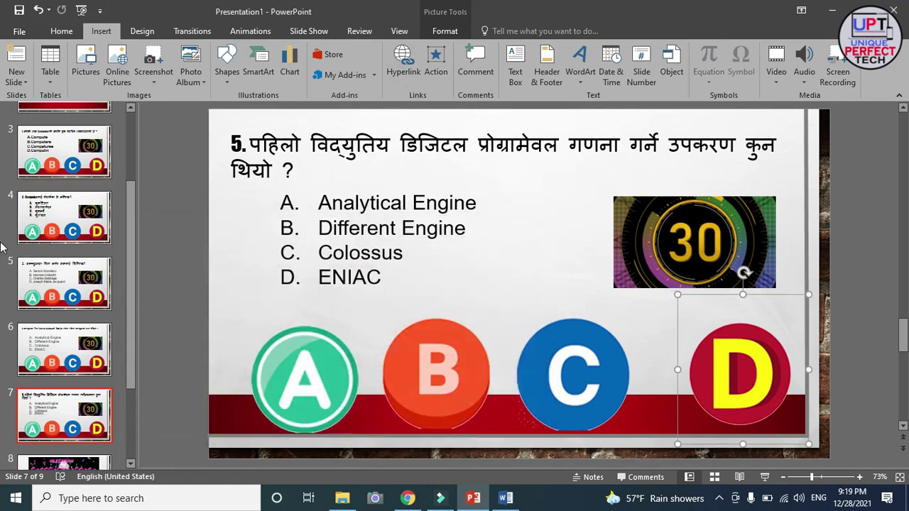
scroll(43, 354, down, 2)
Link the GK logo on the Congratulations slide 8 to slide 2.
click(69, 351)
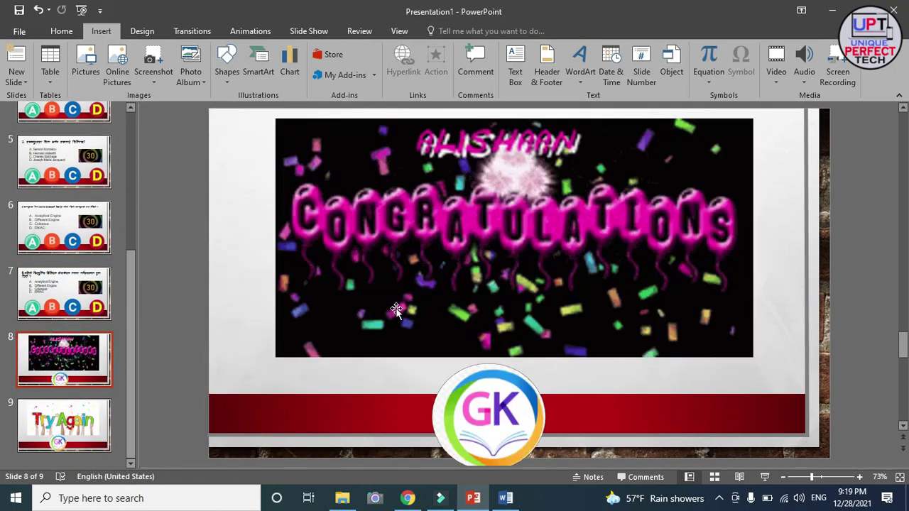
click(490, 413)
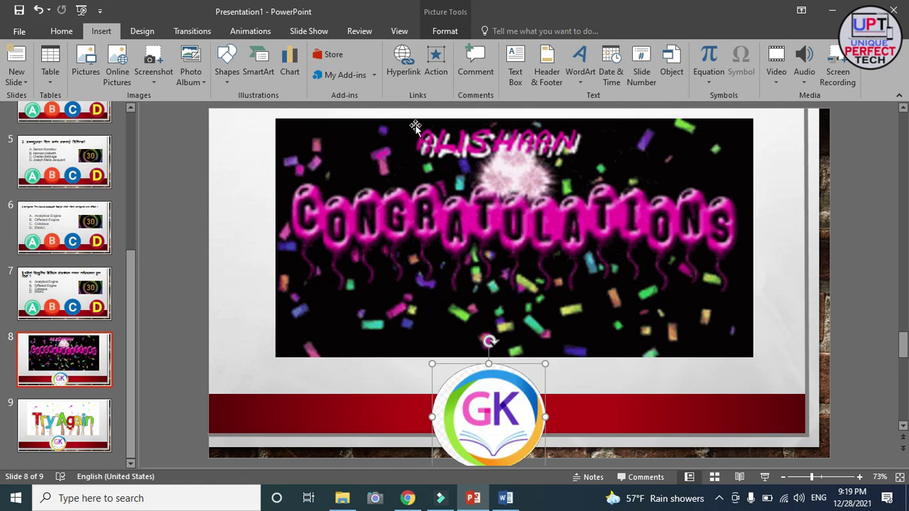
click(403, 76)
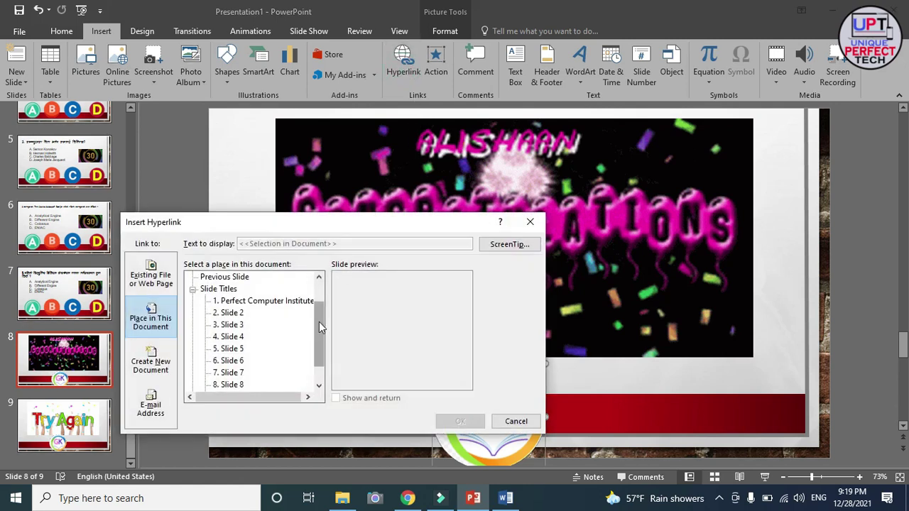
drag(319, 327, 318, 314)
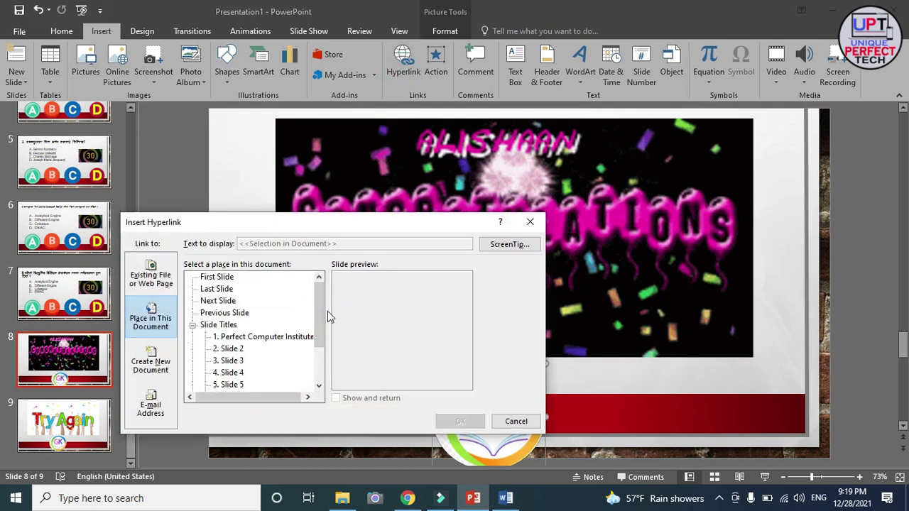
click(240, 348)
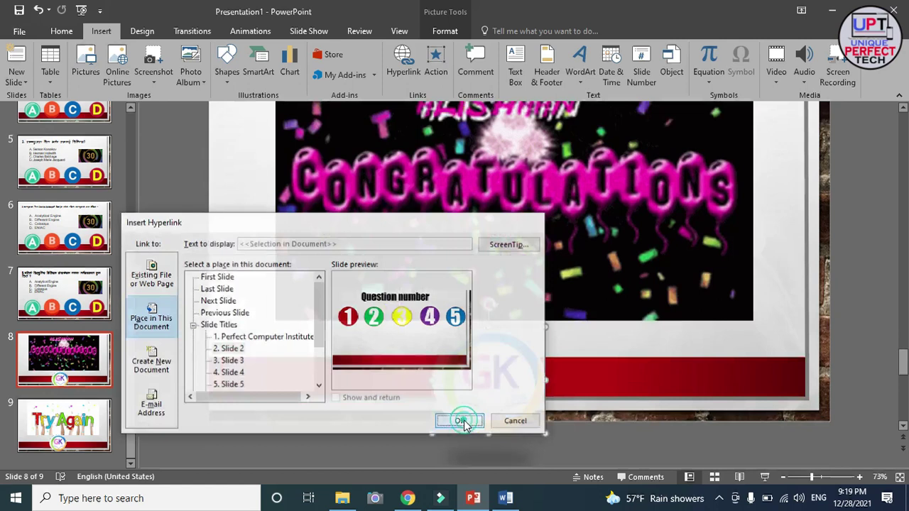
click(461, 421)
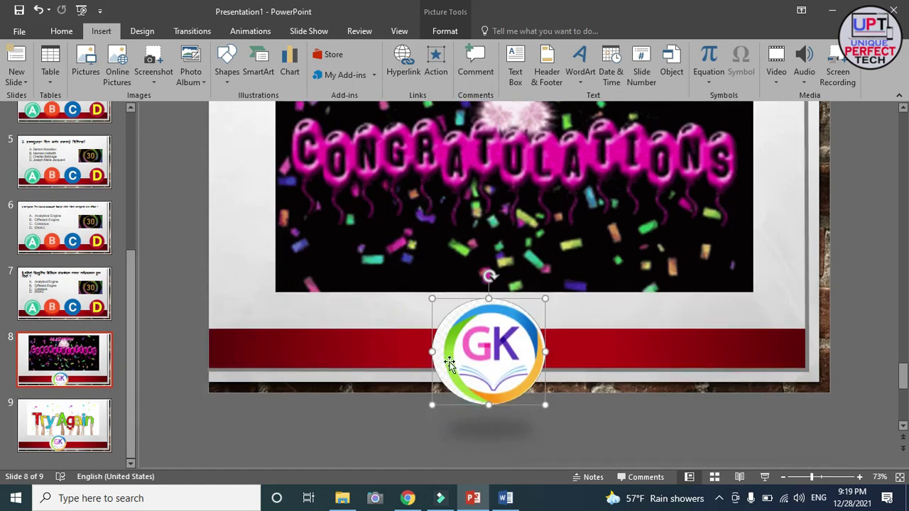
Link the GK logo on the Try Again slide 9 back to slide 2.
click(87, 421)
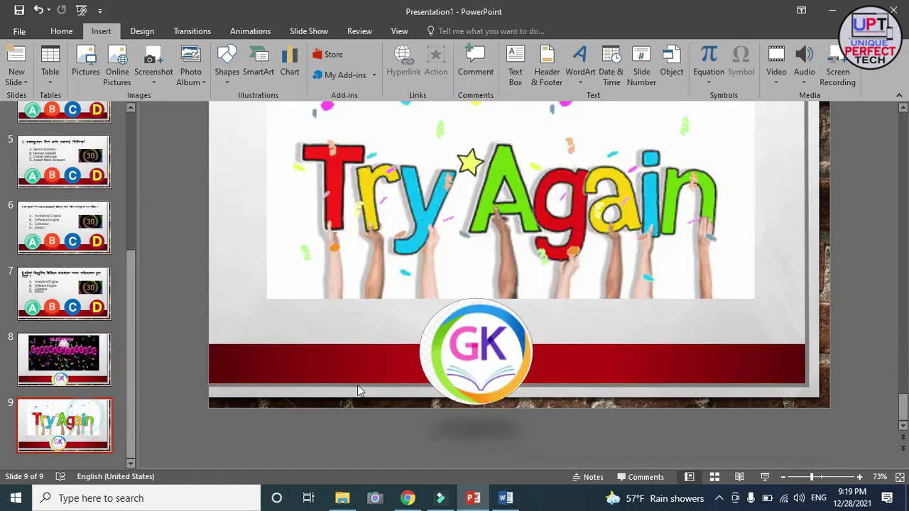
click(471, 355)
click(415, 71)
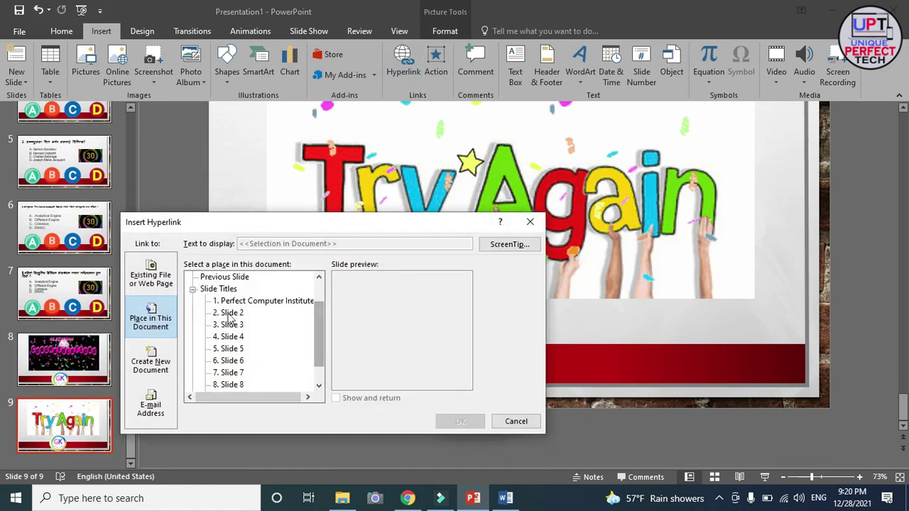
click(230, 313)
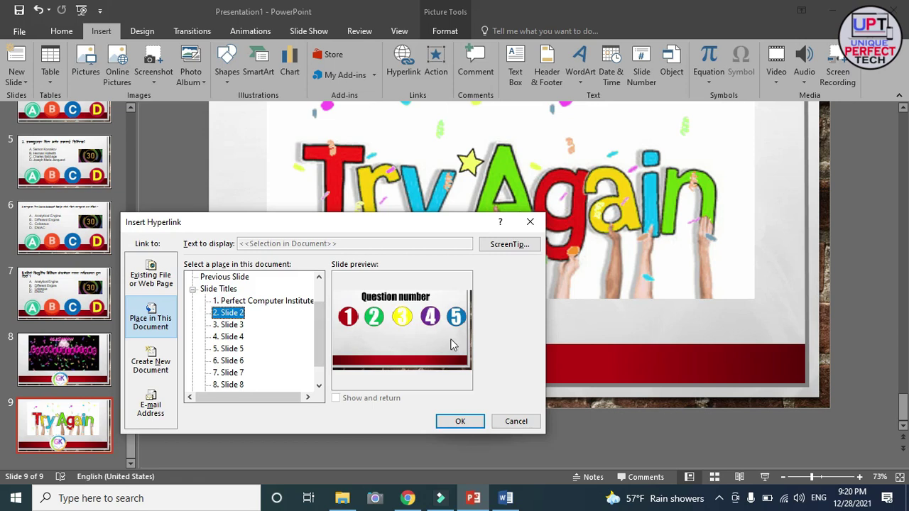
click(460, 421)
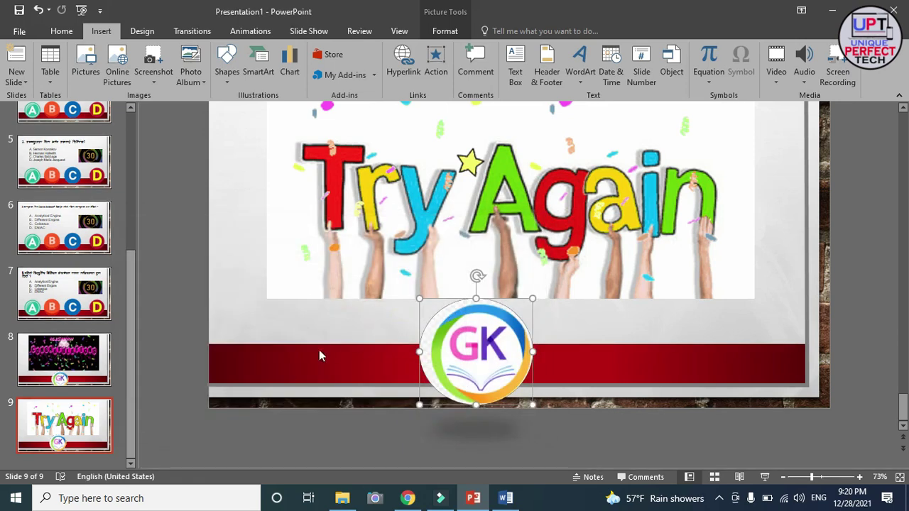
scroll(67, 241, up, 2)
scroll(67, 242, up, 3)
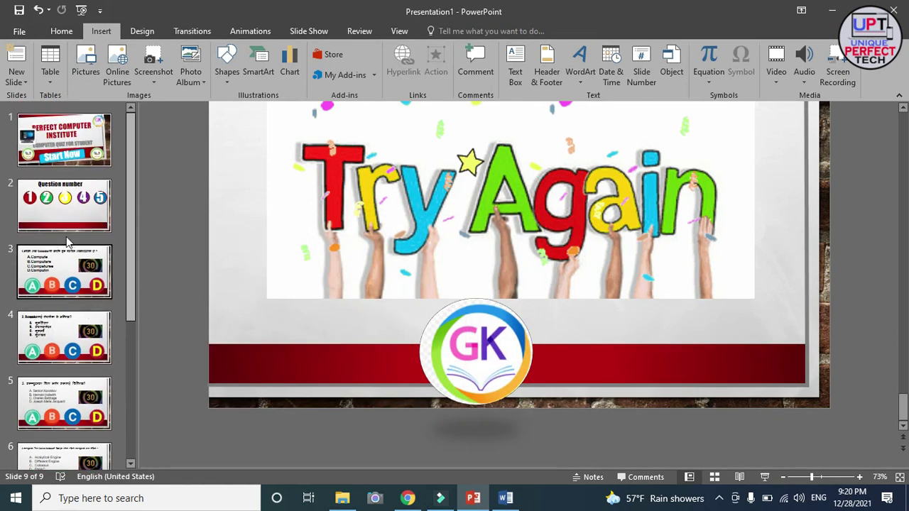
Hyperlink the title slide's Start Now button to slide 2, the Question number slide.
click(66, 142)
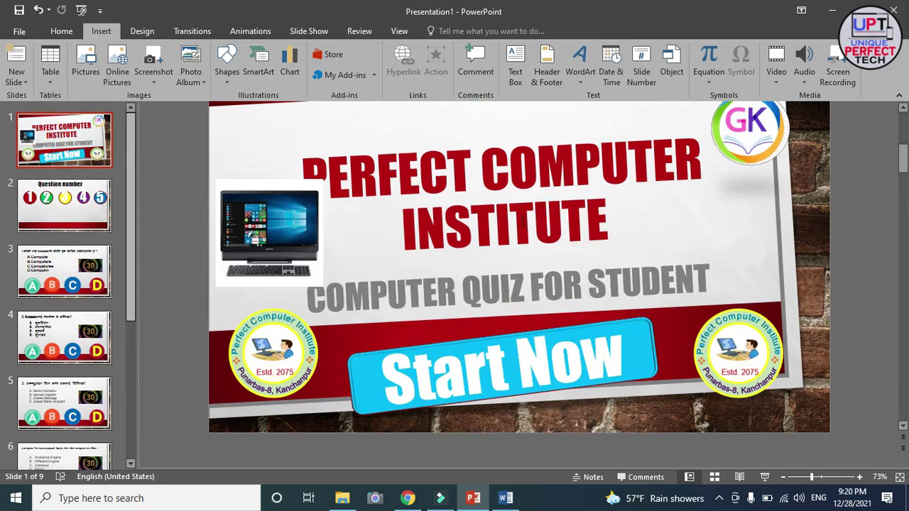
click(476, 348)
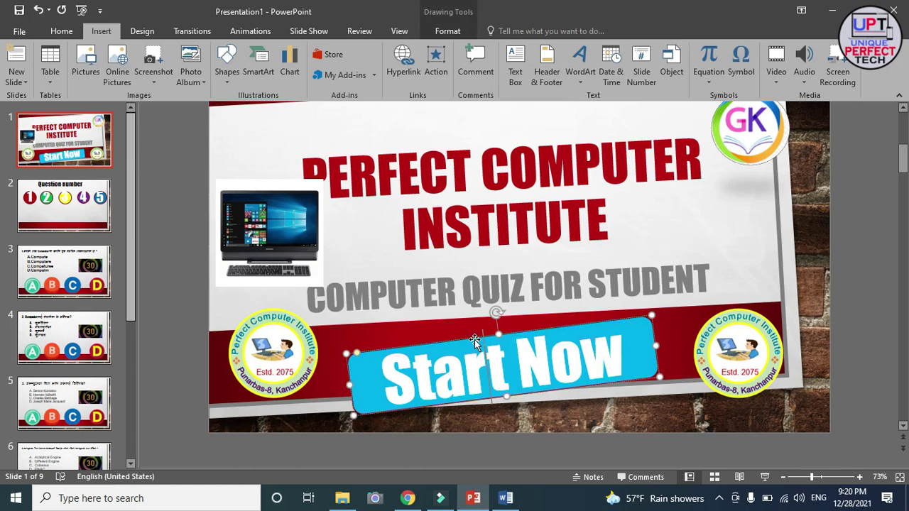
click(403, 71)
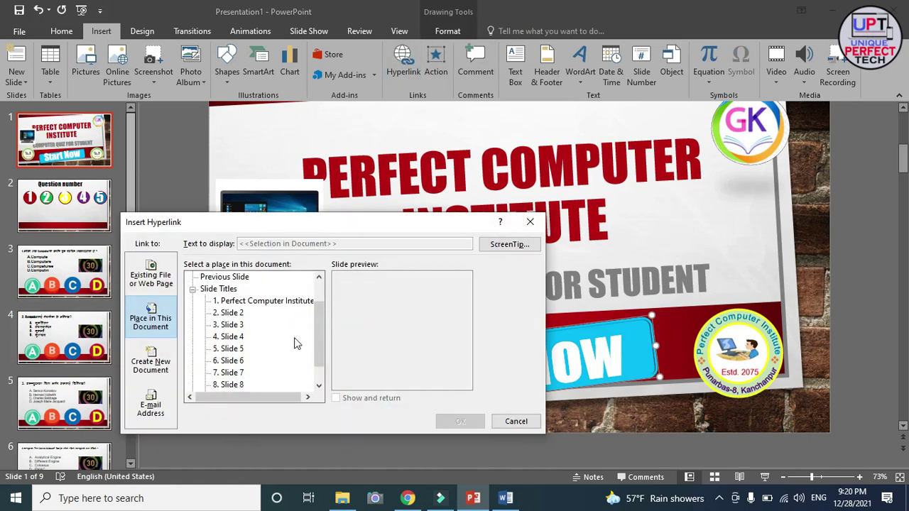
click(232, 312)
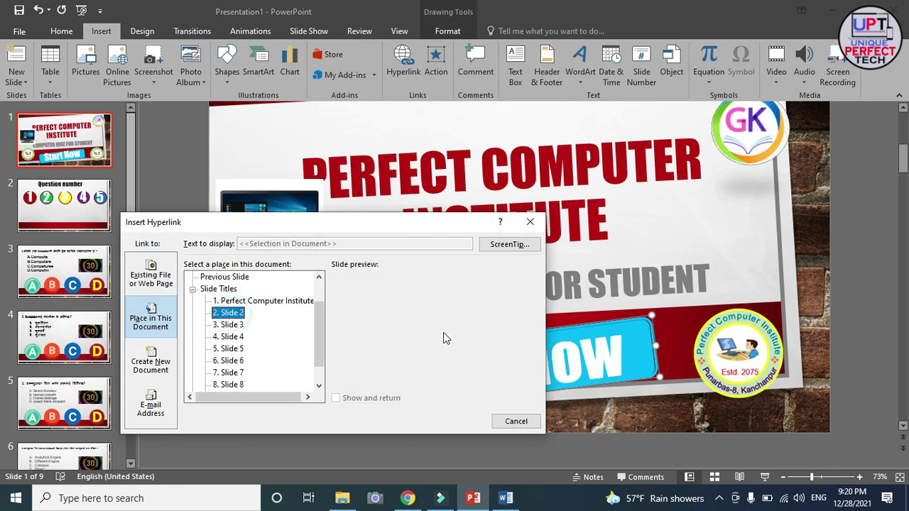
click(460, 421)
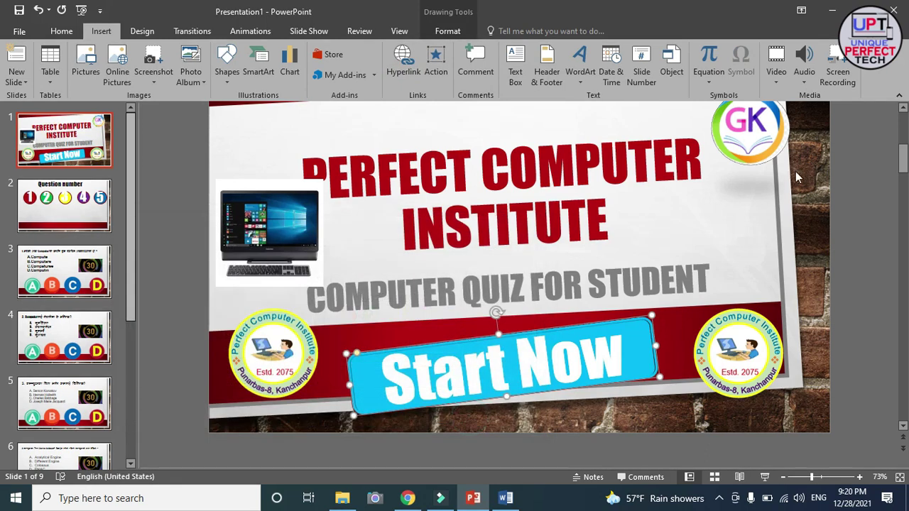
click(853, 191)
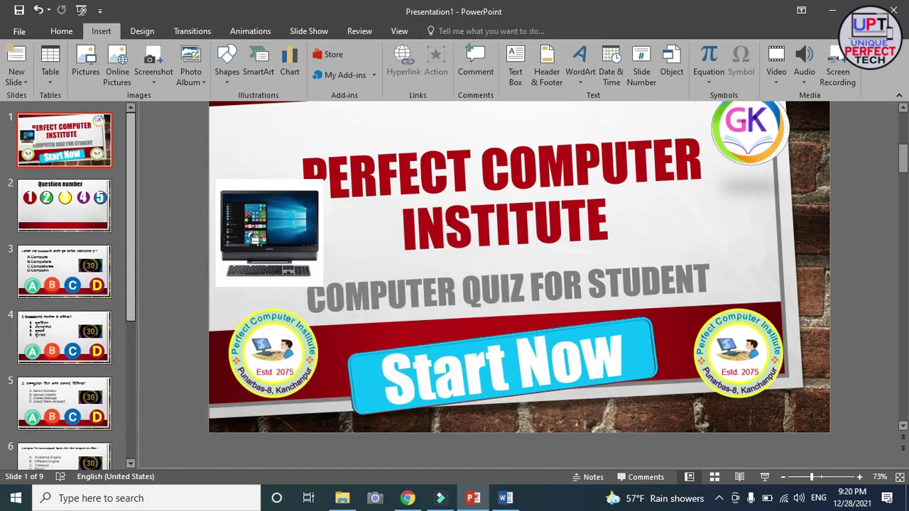
scroll(448, 221, up, 1)
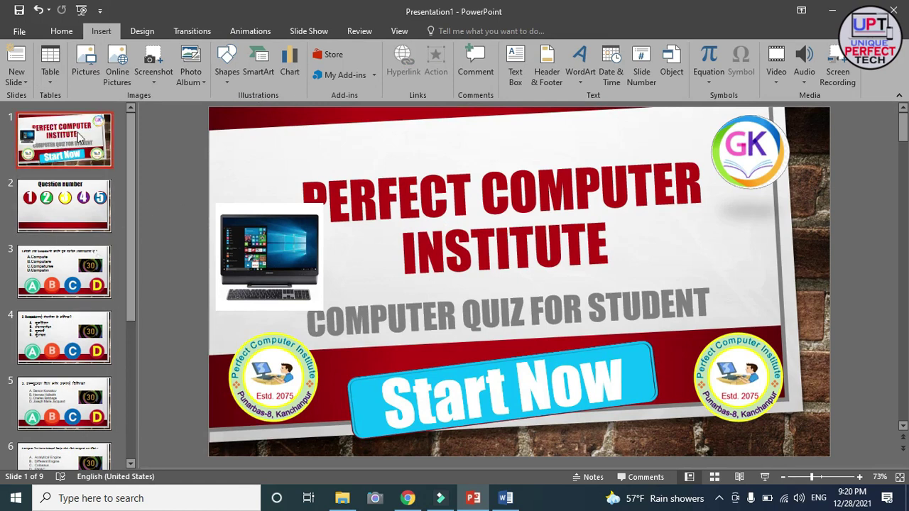
Save the deck to the Desktop as a PowerPoint Show named 'New Quiz'.
click(20, 32)
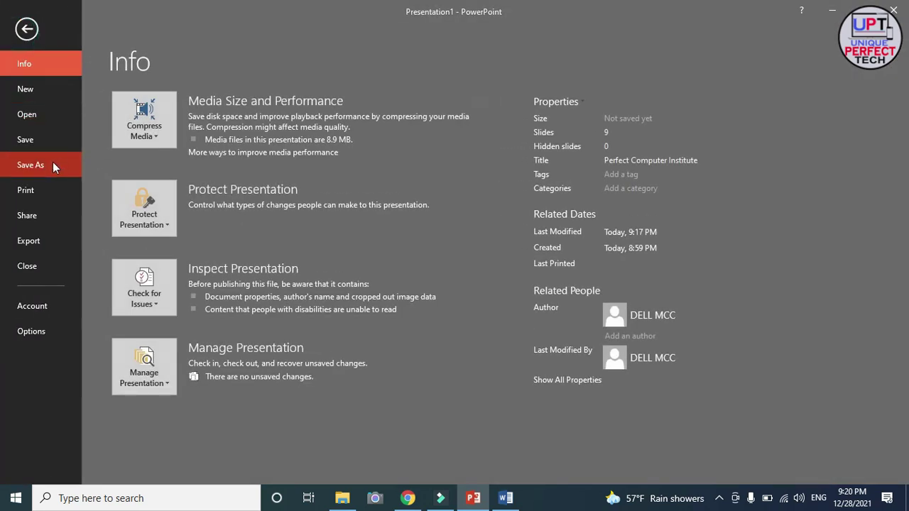
click(54, 167)
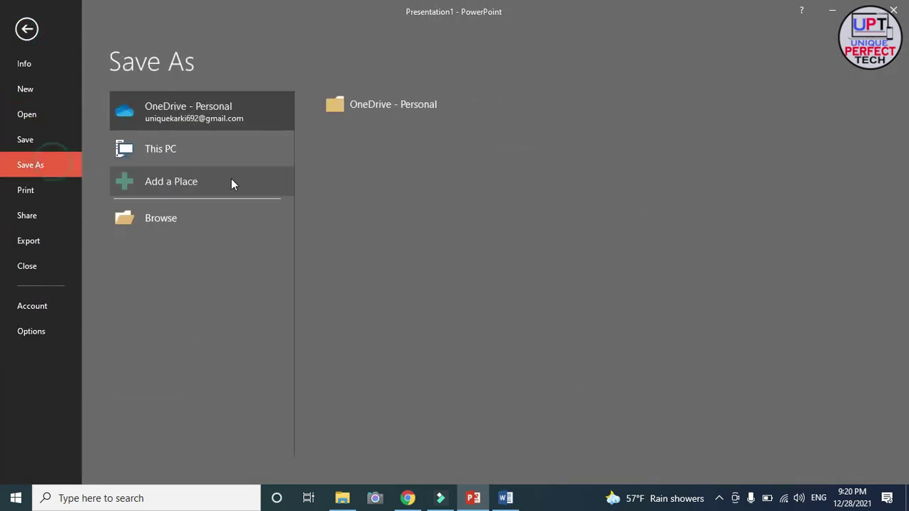
click(170, 219)
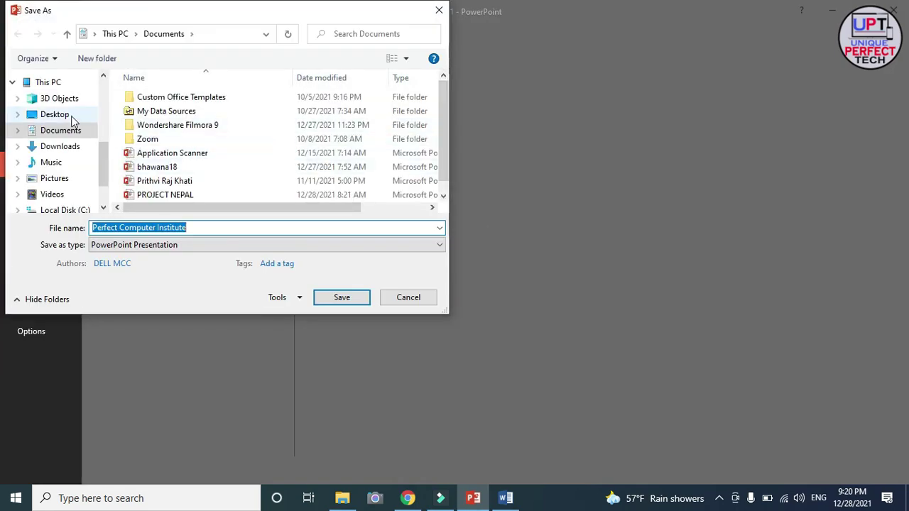
click(64, 115)
click(208, 227)
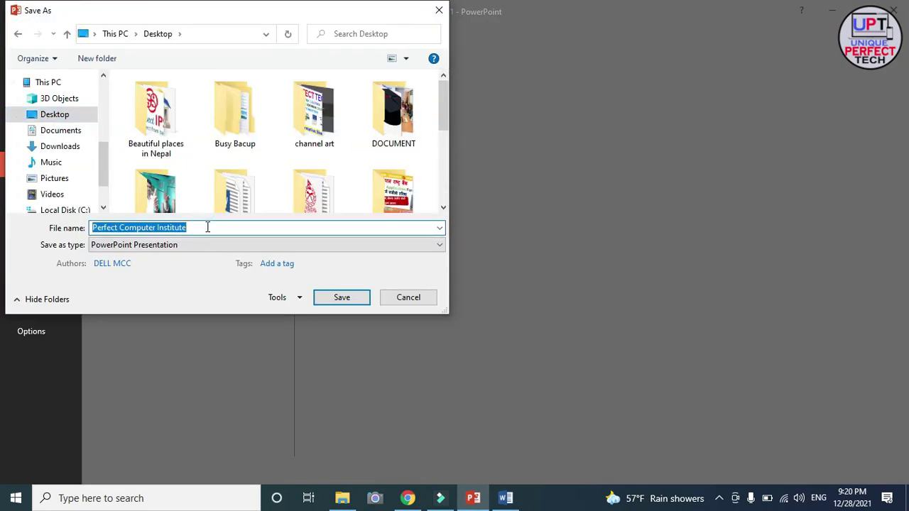
text(New )
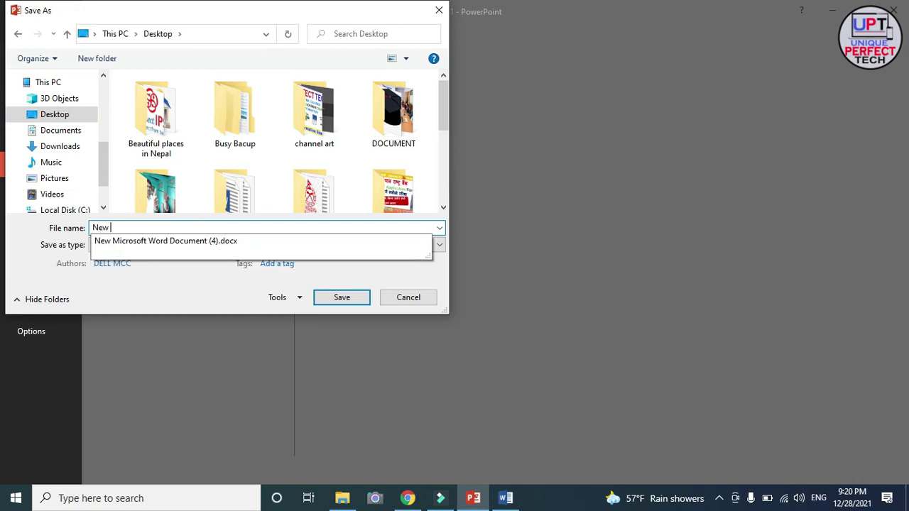
text(Quiz)
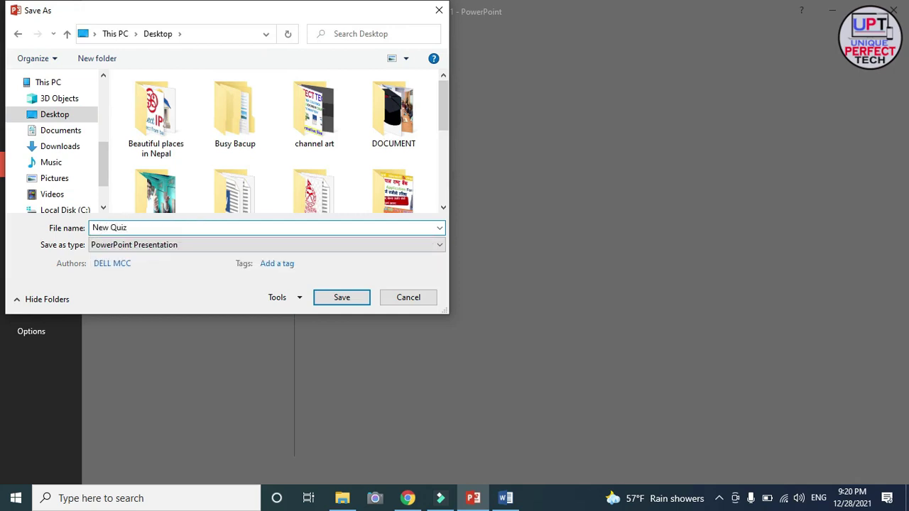
click(195, 246)
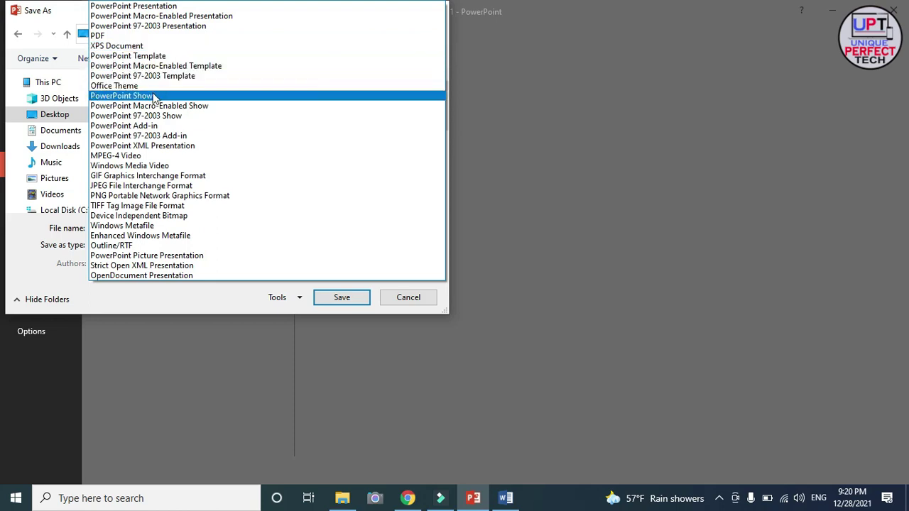
click(152, 96)
click(338, 293)
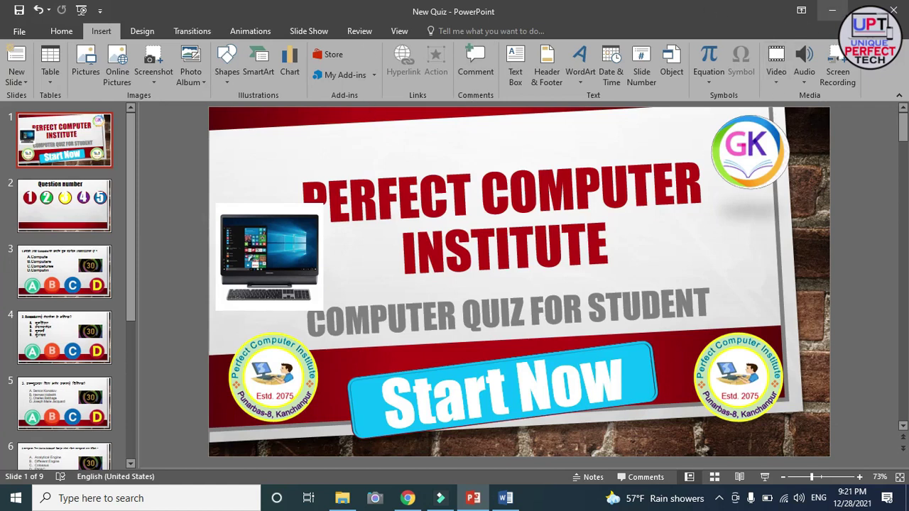
click(800, 10)
Minimize PowerPoint and Word, place New Quiz beside the Quiz kit folder, and launch it.
click(832, 12)
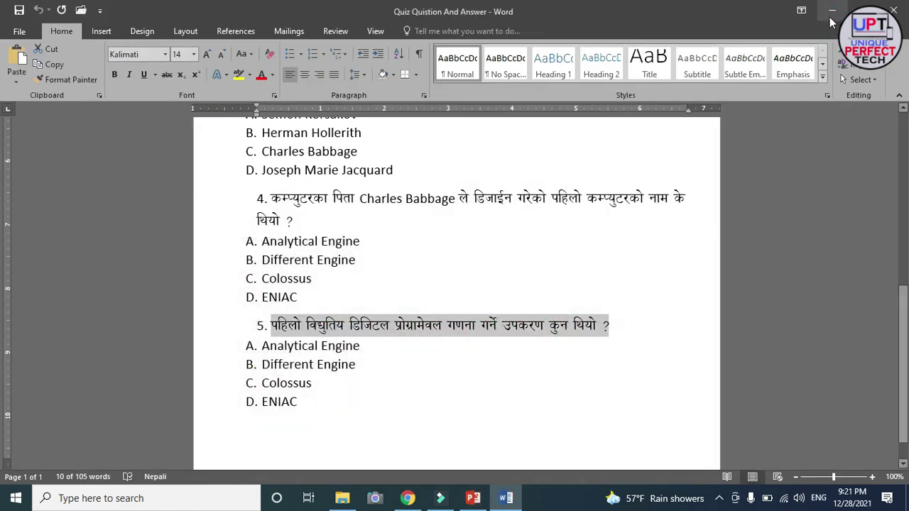
click(832, 21)
click(813, 7)
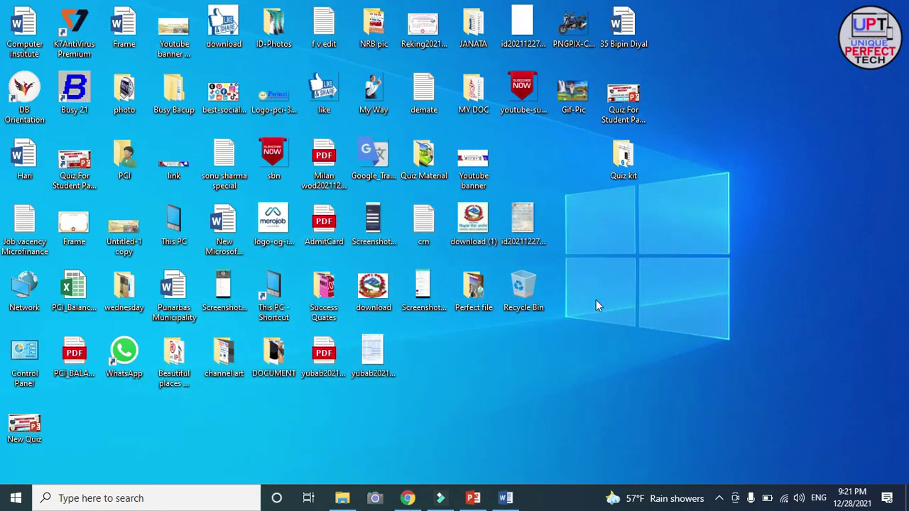
drag(24, 426, 619, 227)
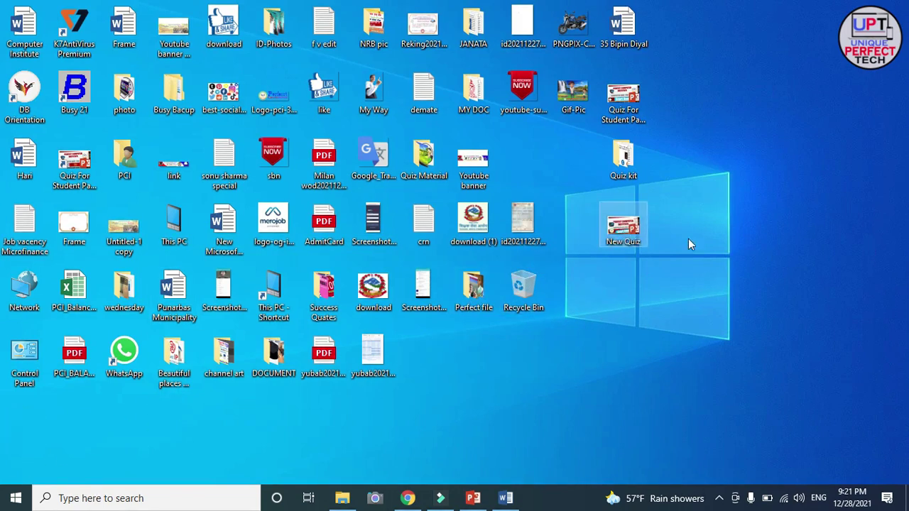
double_click(624, 231)
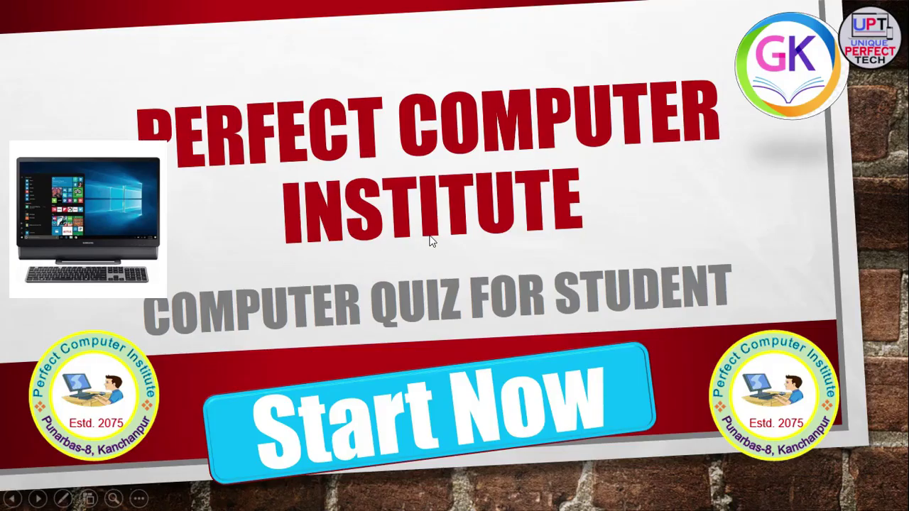
From Start Now, open question 1, run the timer, answer correctly, and return via the GK logo.
click(503, 412)
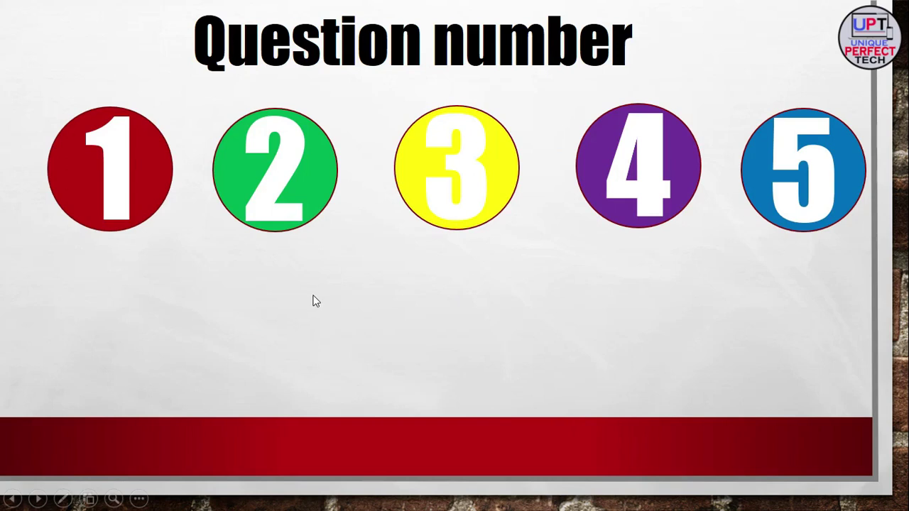
click(132, 212)
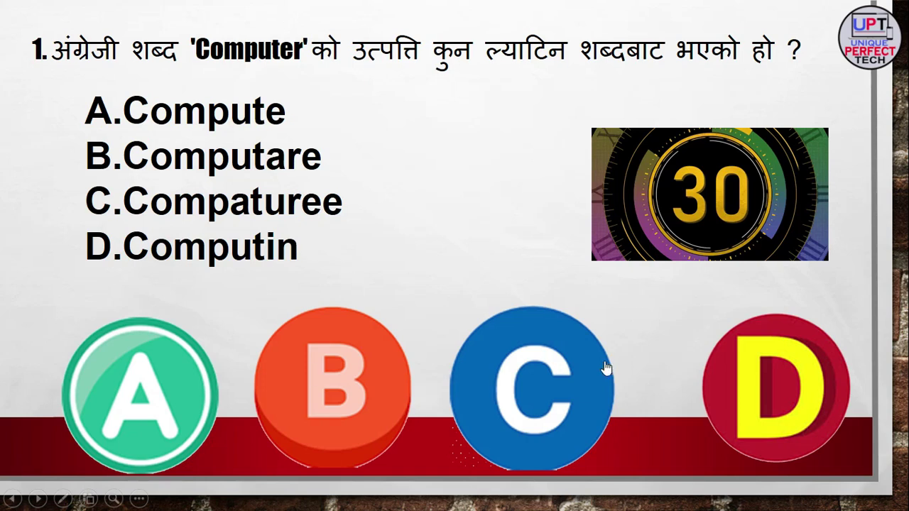
click(618, 244)
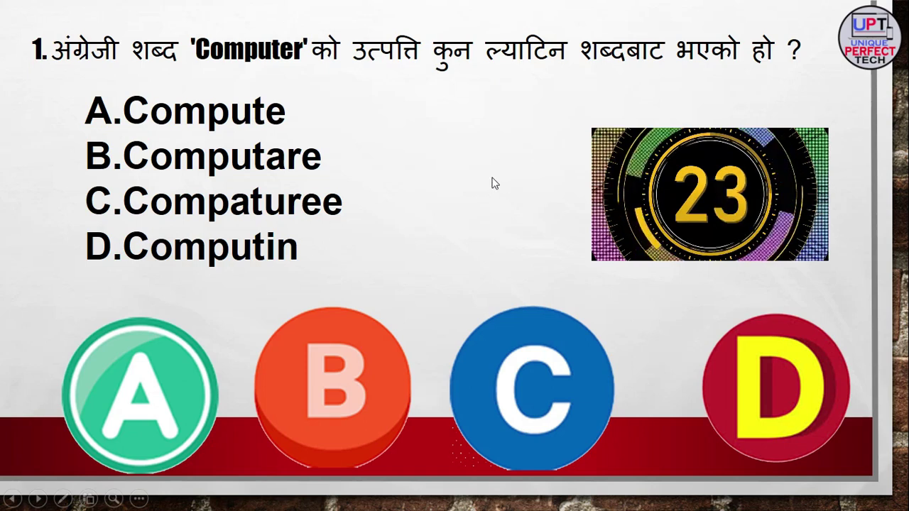
click(331, 401)
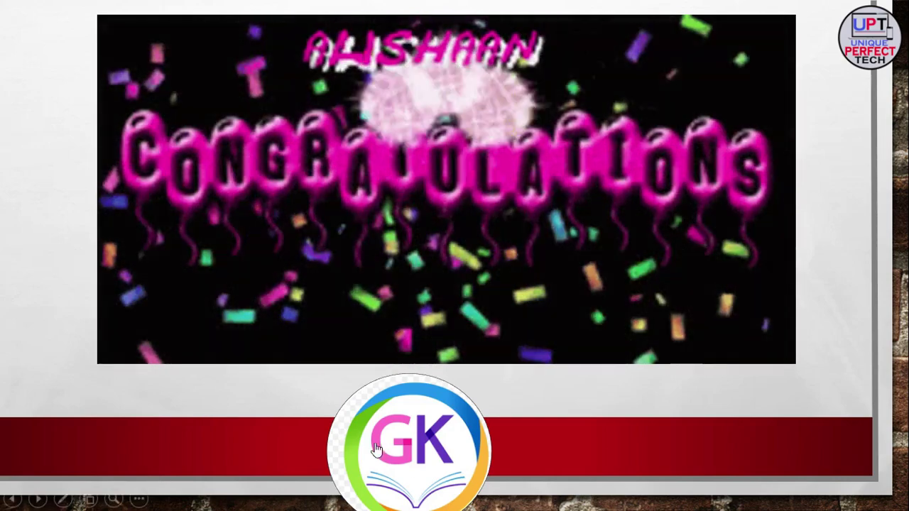
click(391, 443)
Reopen question 1, pick wrong answer A to reach Try Again, then end the show.
click(140, 176)
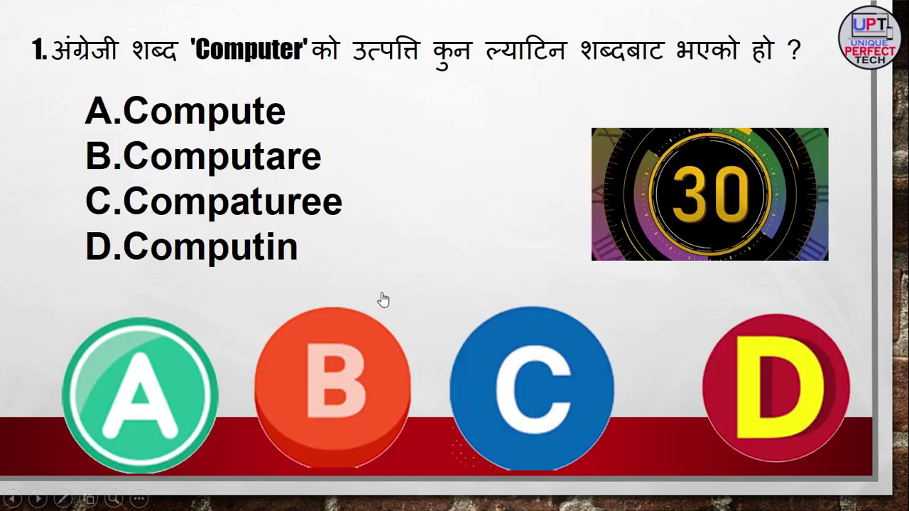
click(154, 387)
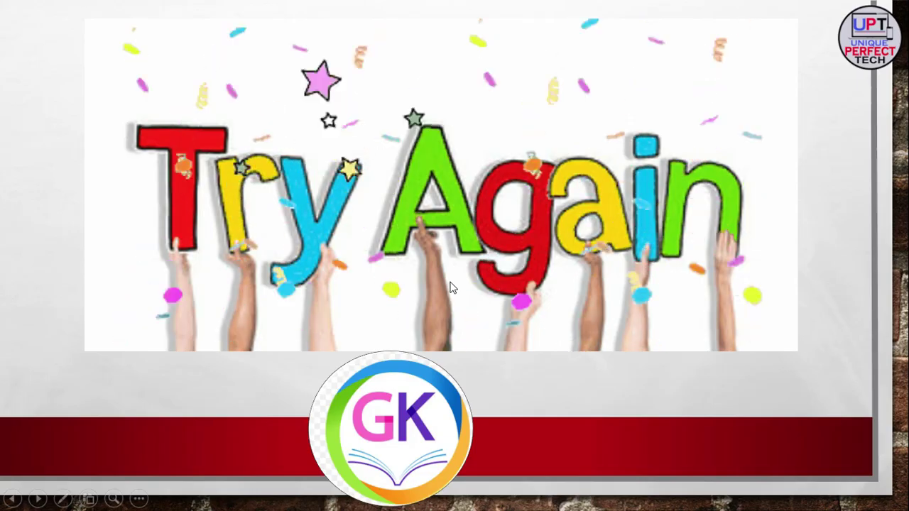
key(Escape)
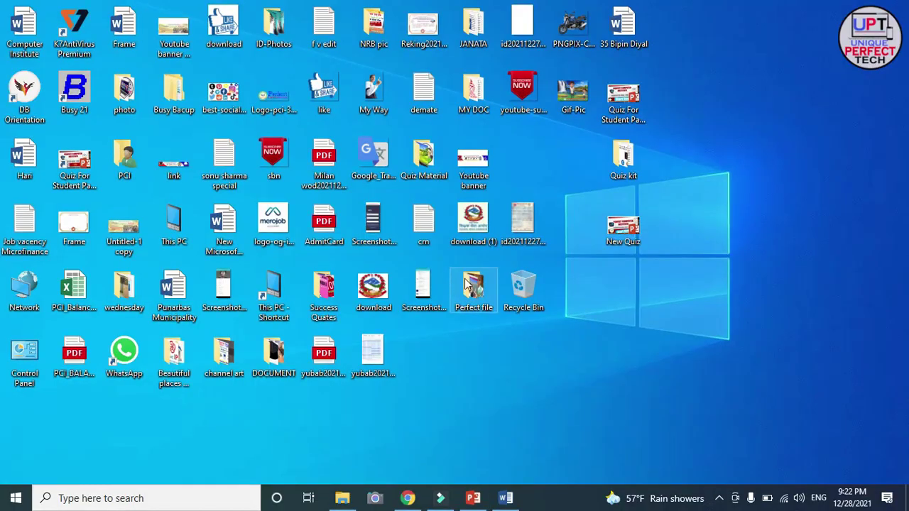